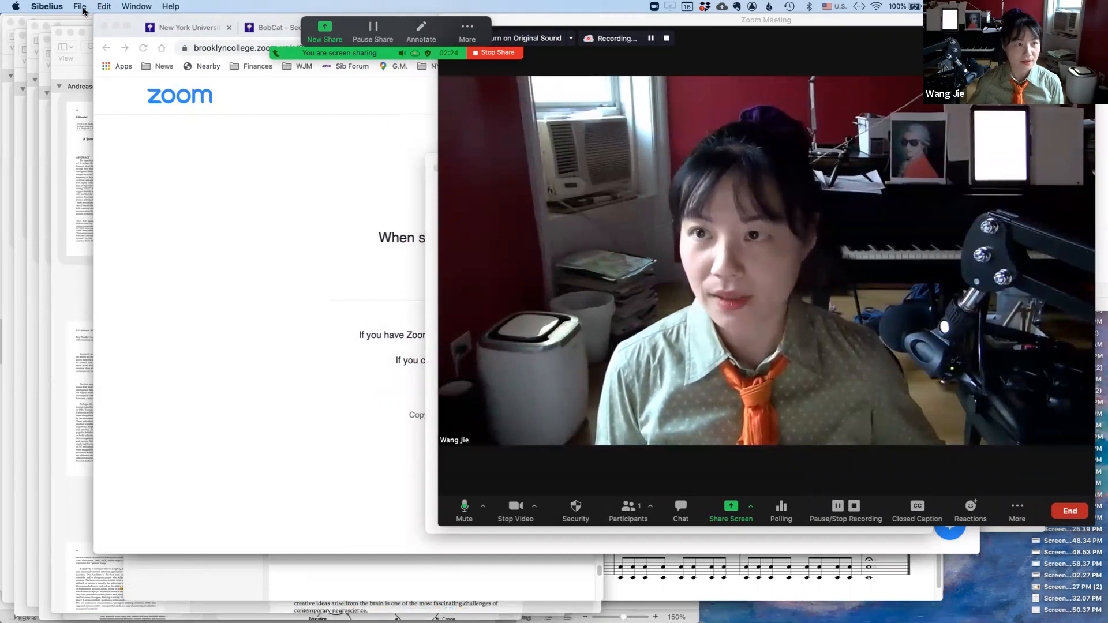
# Create a new score from the Piano template with its default document and time signature settings.
pyautogui.click(79, 6)
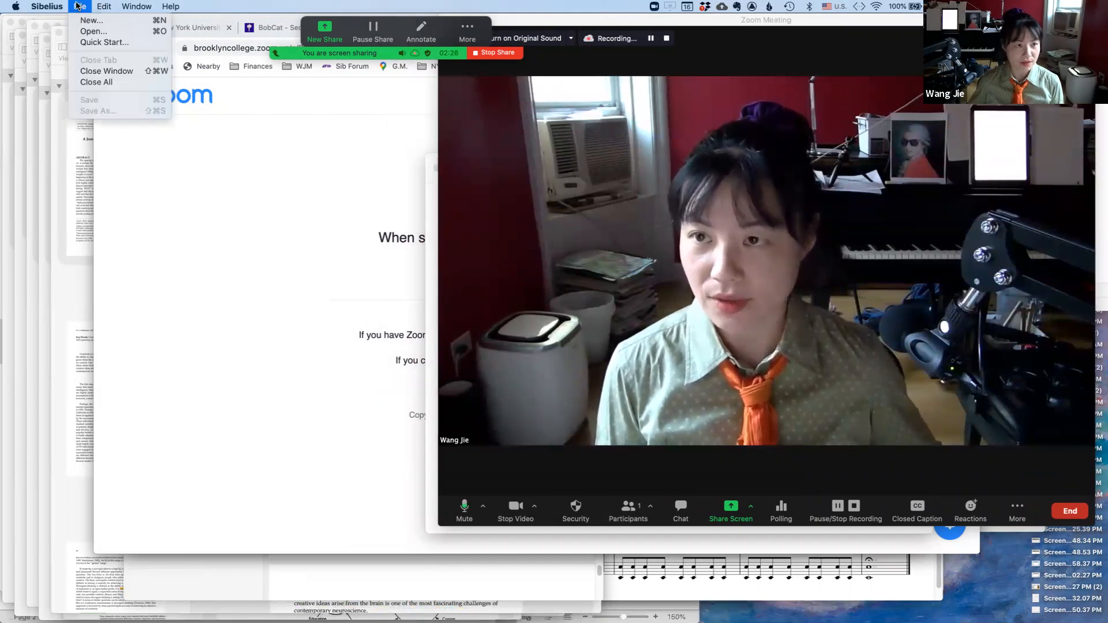
pyautogui.click(96, 21)
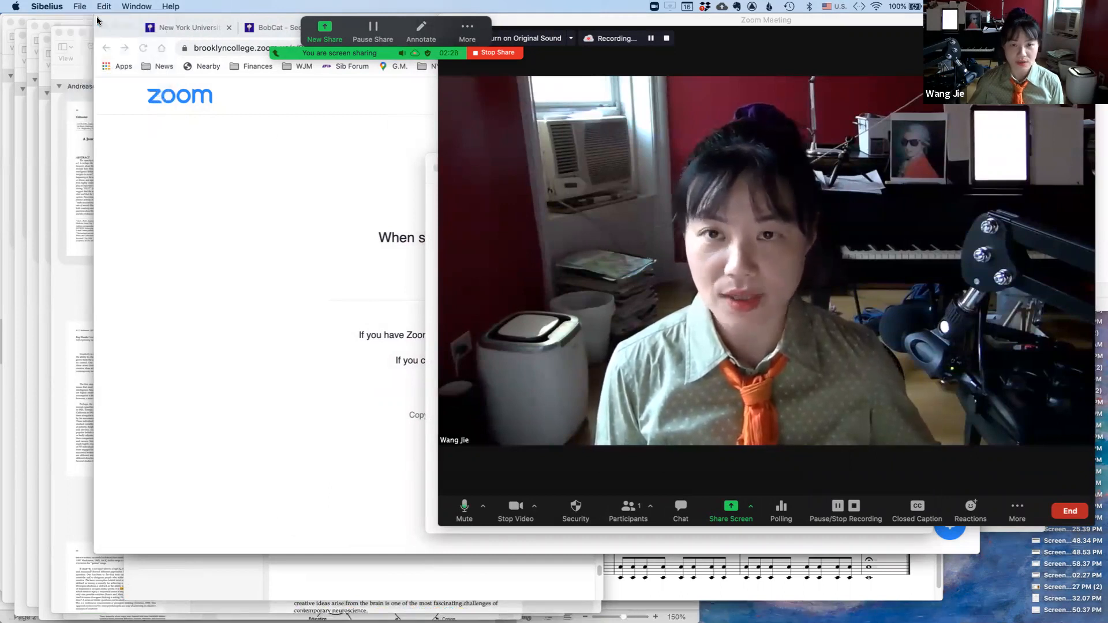
pyautogui.moveTo(528, 124); pyautogui.dragTo(494, 97)
pyautogui.moveTo(570, 102); pyautogui.dragTo(570, 100)
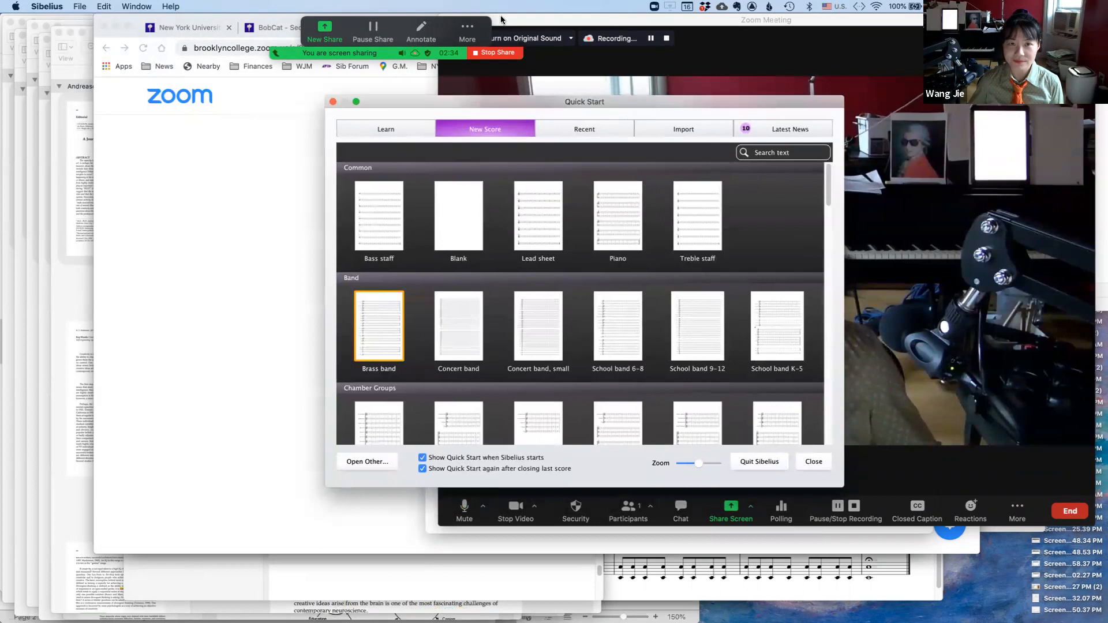
pyautogui.moveTo(501, 22); pyautogui.dragTo(1106, 70)
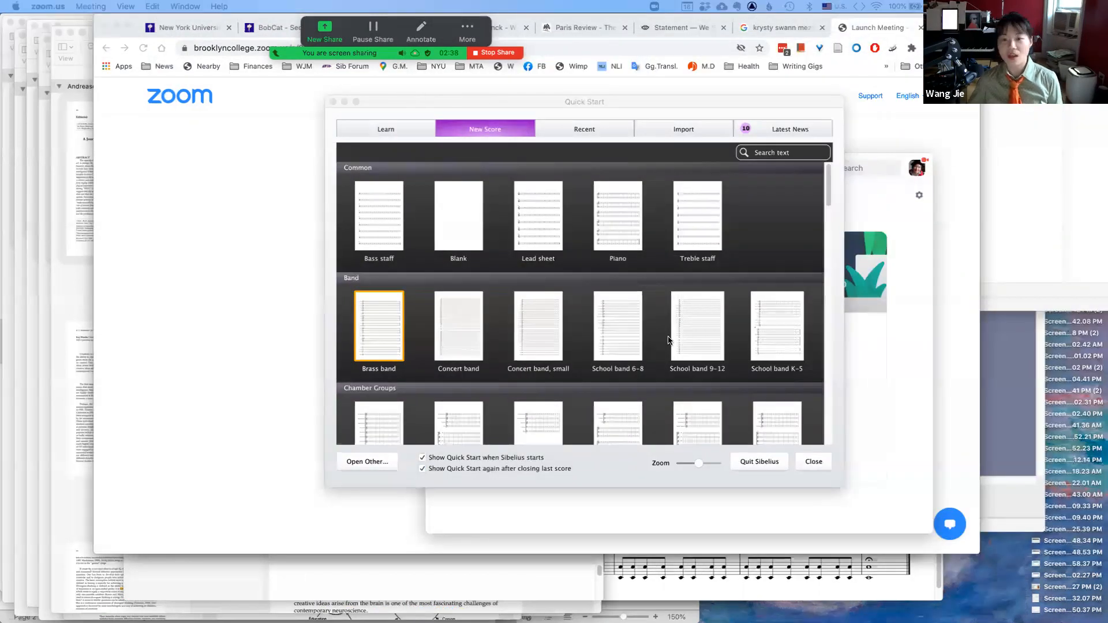
pyautogui.moveTo(596, 104); pyautogui.dragTo(583, 101)
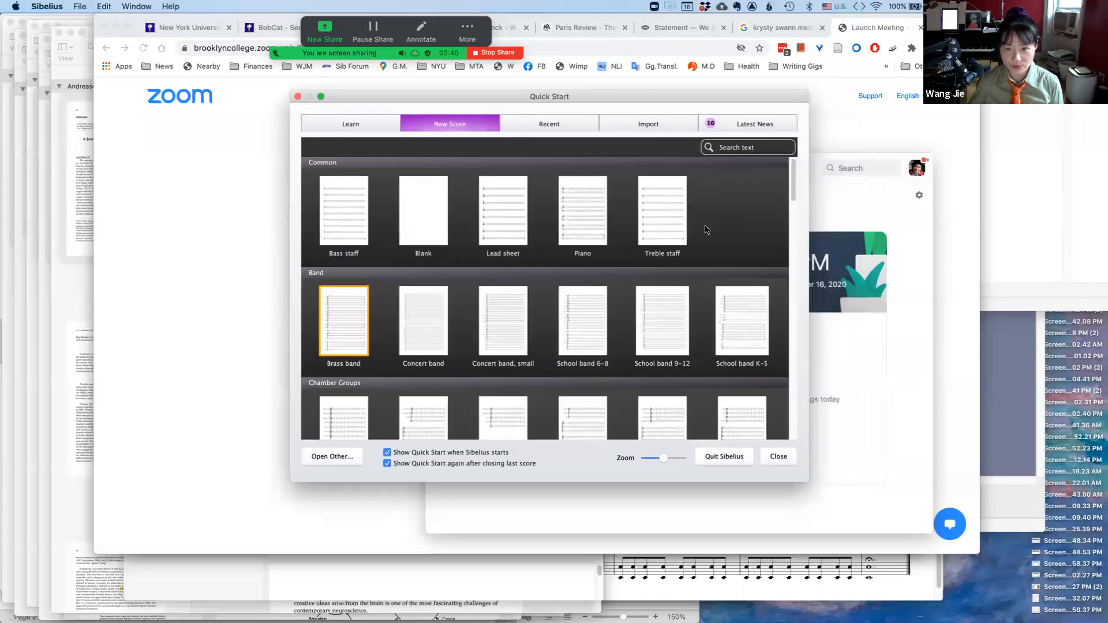
pyautogui.click(588, 234)
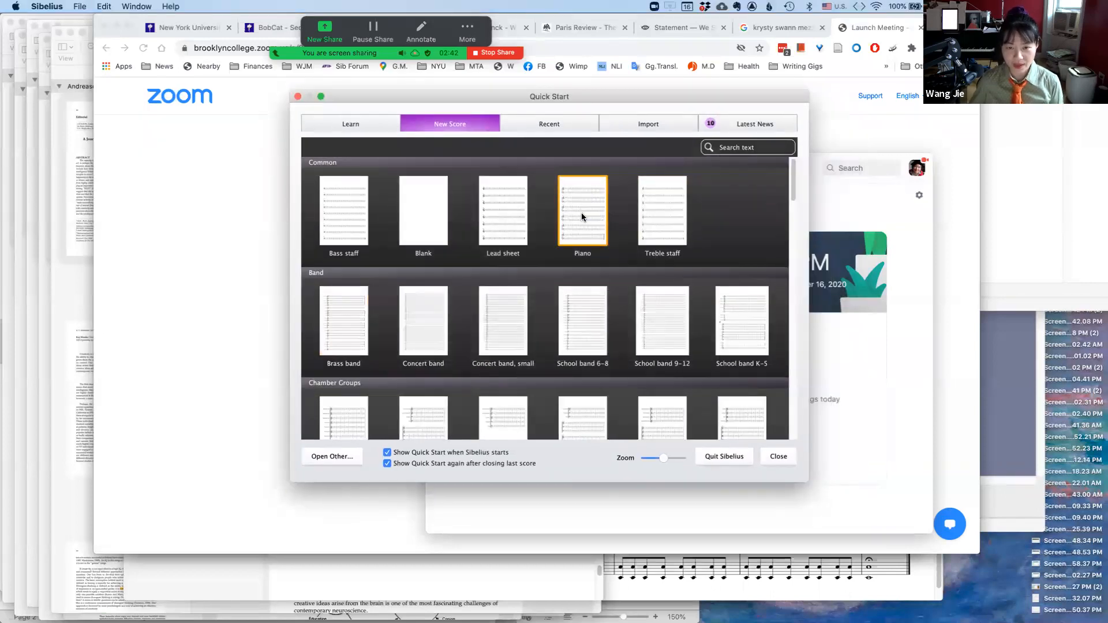
pyautogui.doubleClick(582, 217)
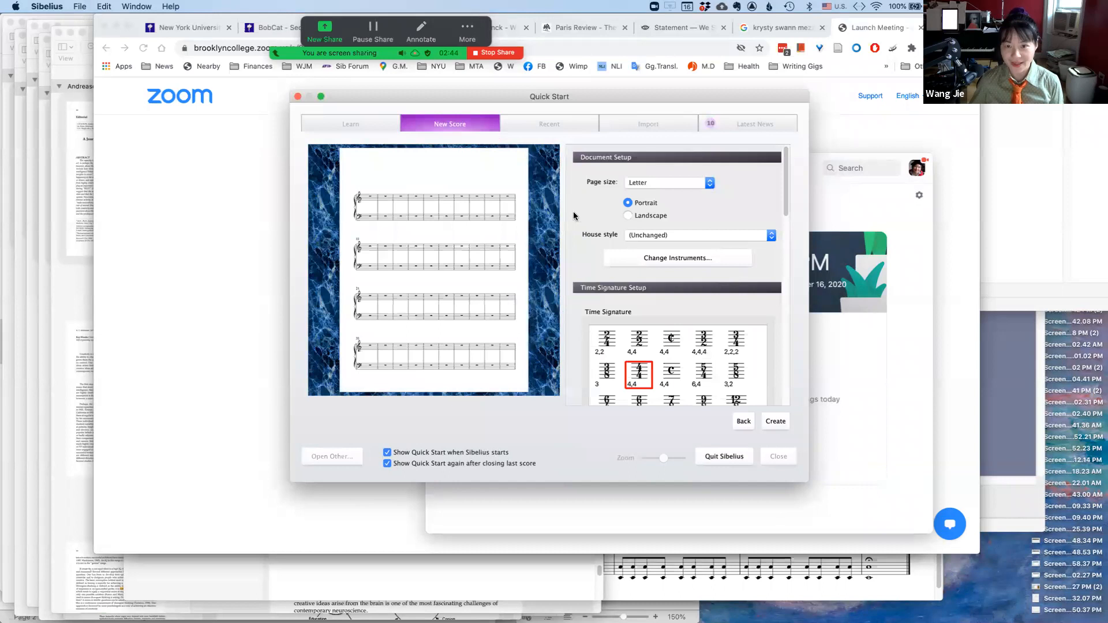
pyautogui.moveTo(589, 95); pyautogui.dragTo(553, 96)
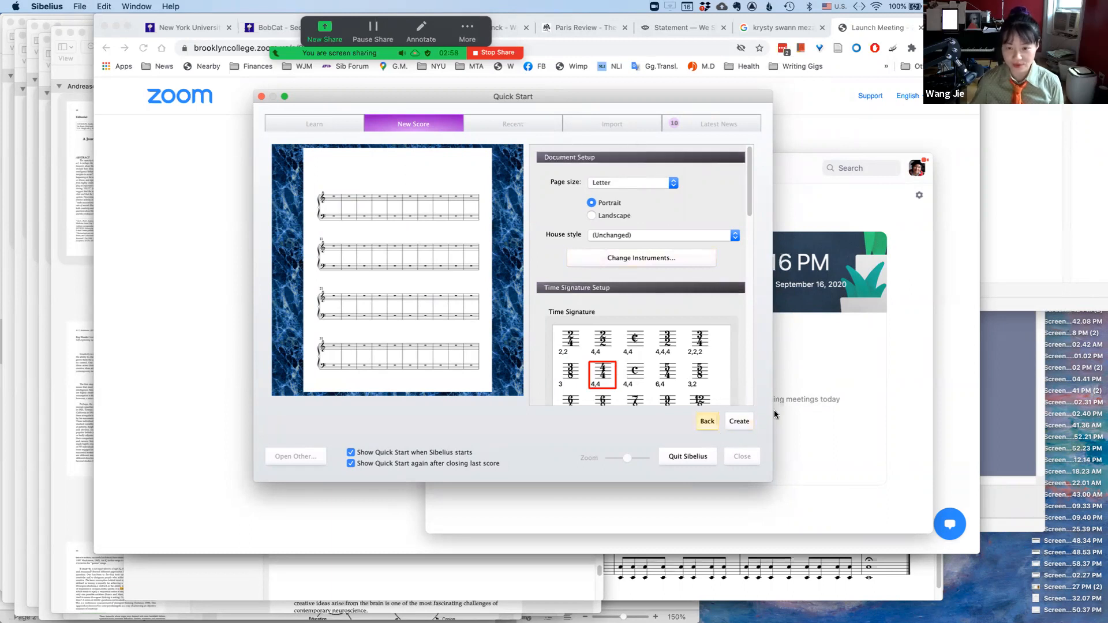
pyautogui.click(740, 421)
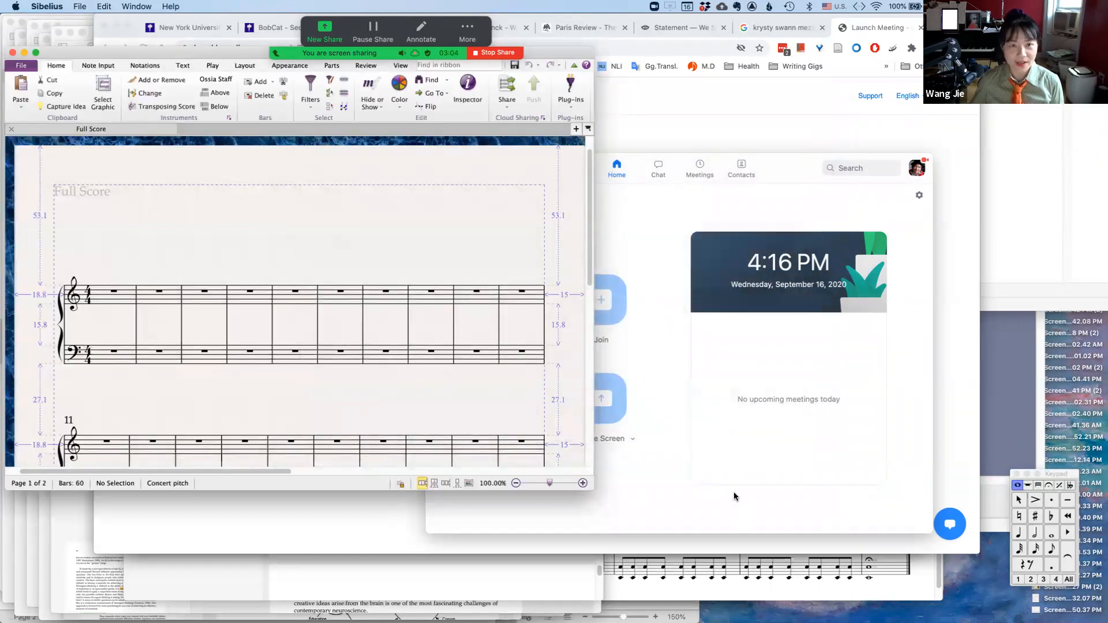
# Enlarge the new score's window to nearly fill the screen and reposition it so the ribbon is accessible.
pyautogui.moveTo(590, 488); pyautogui.dragTo(1093, 622)
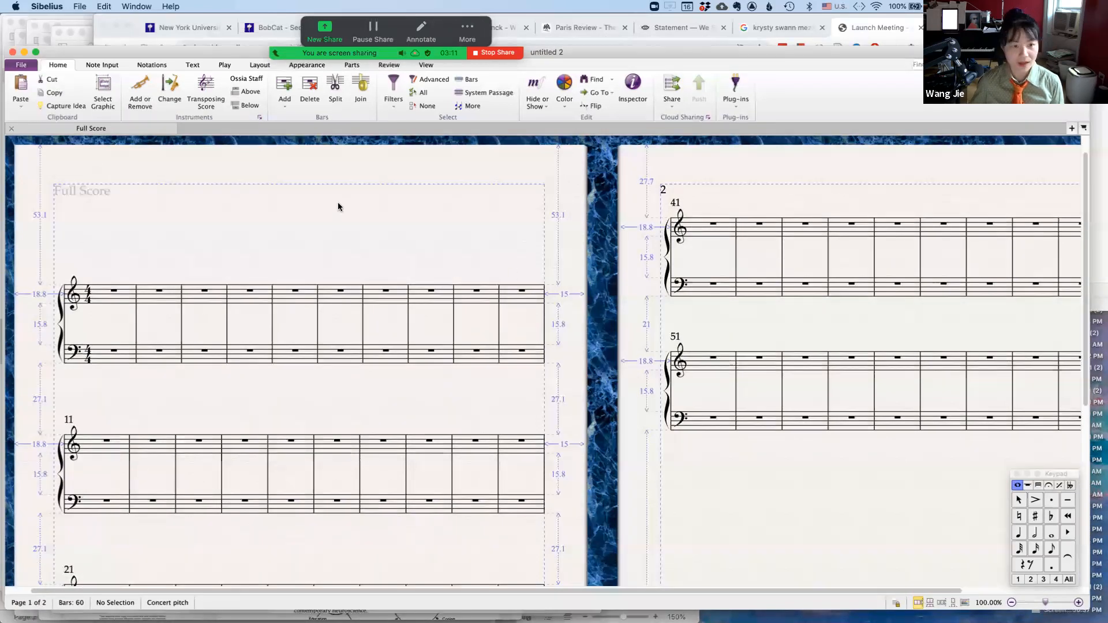
pyautogui.moveTo(337, 202)
pyautogui.mouseDown()
pyautogui.moveTo(352, 198)
pyautogui.moveTo(329, 192)
pyautogui.mouseUp()
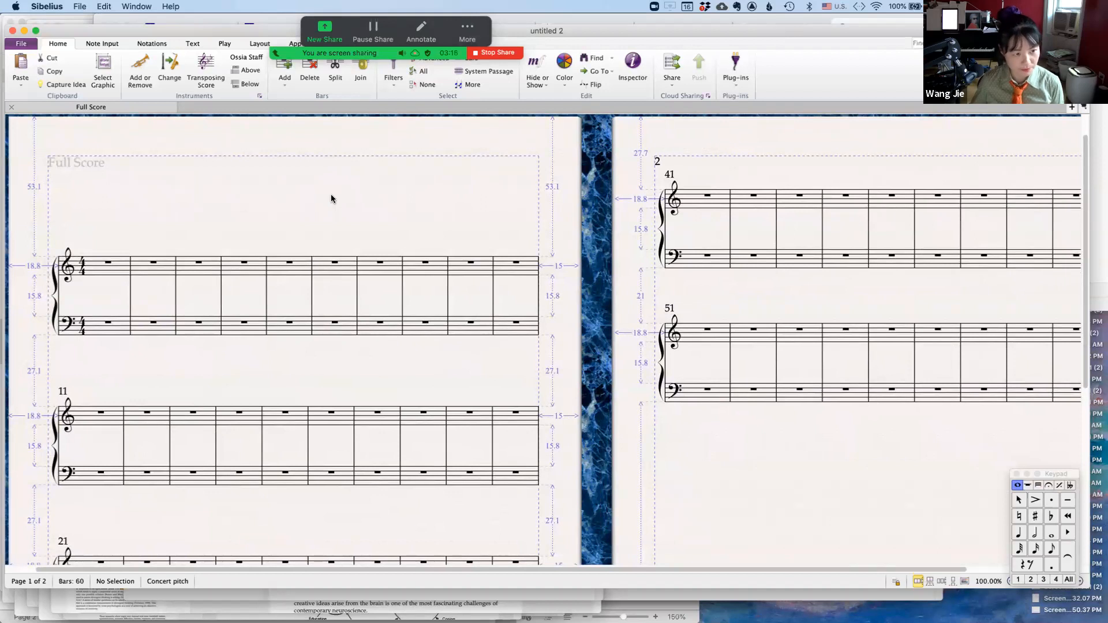
pyautogui.click(83, 276)
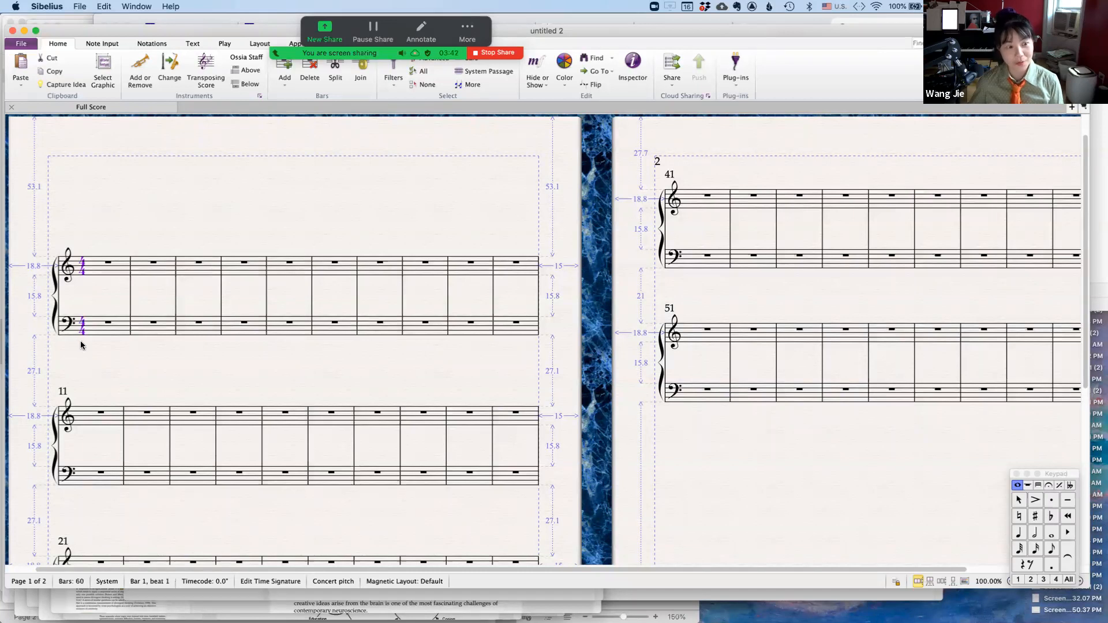
pyautogui.click(100, 347)
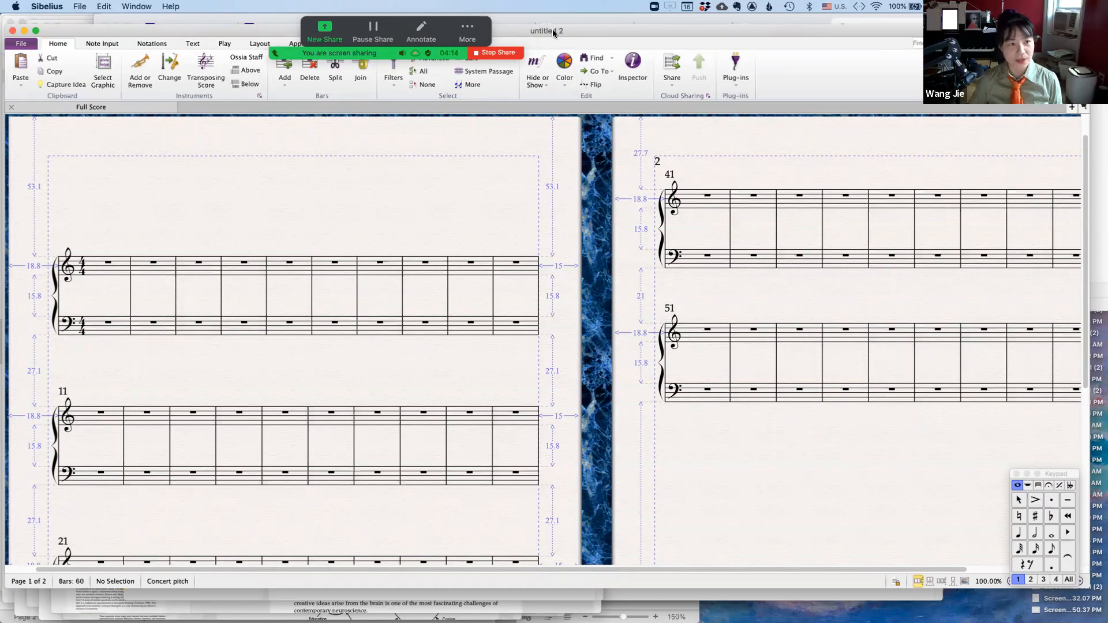
pyautogui.moveTo(554, 42); pyautogui.dragTo(564, 58)
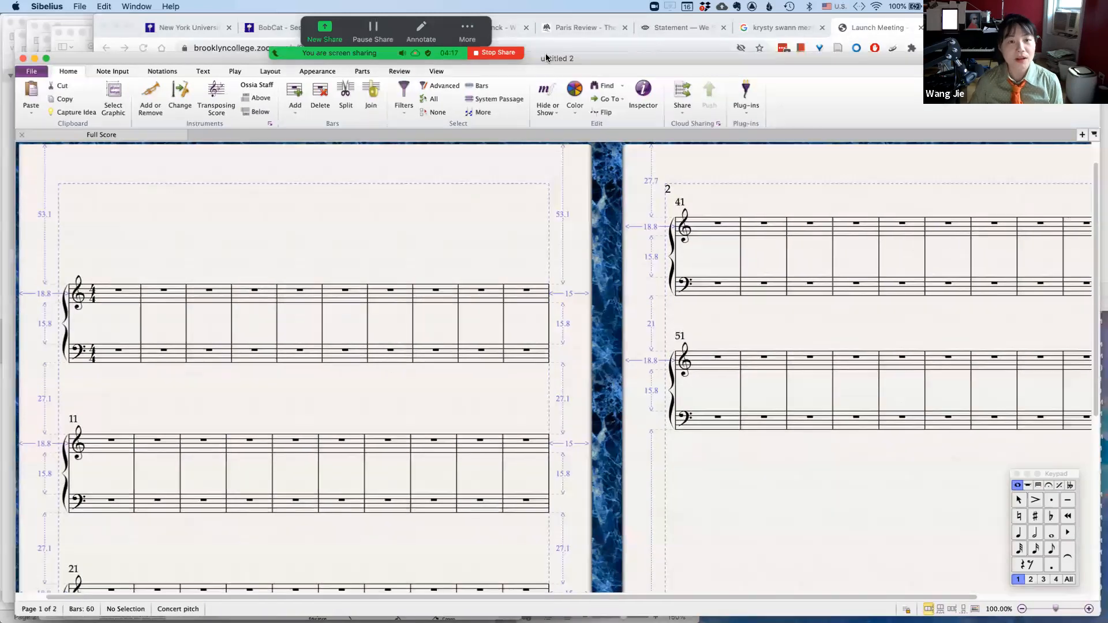
# Show the on-screen piano Keyboard panel below the score and keep the score window wide.
pyautogui.click(437, 72)
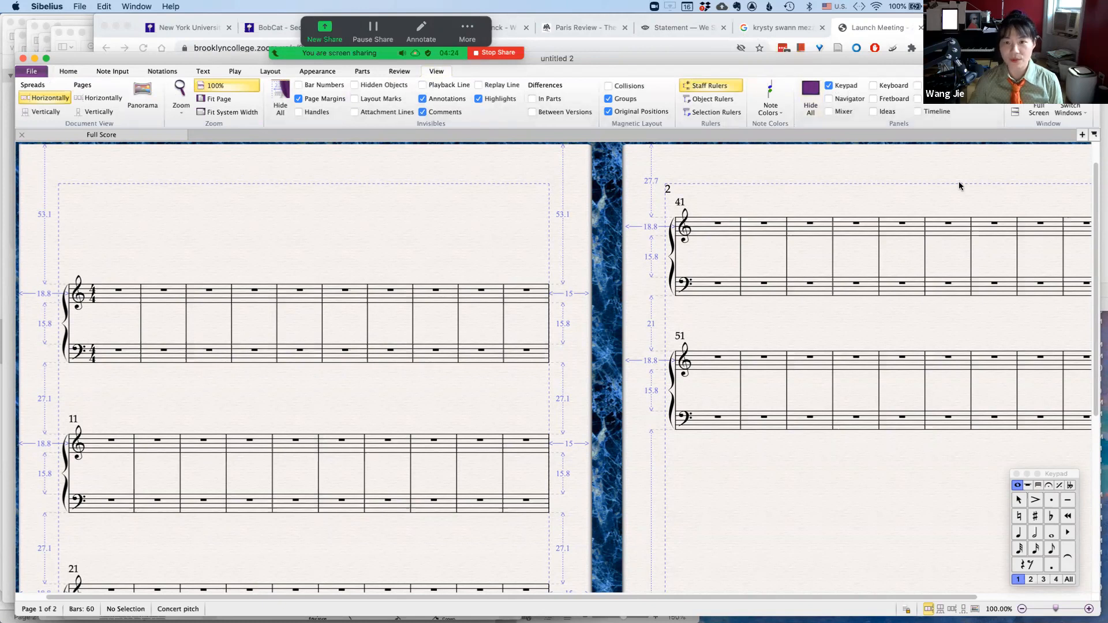
pyautogui.moveTo(1098, 453); pyautogui.dragTo(796, 444)
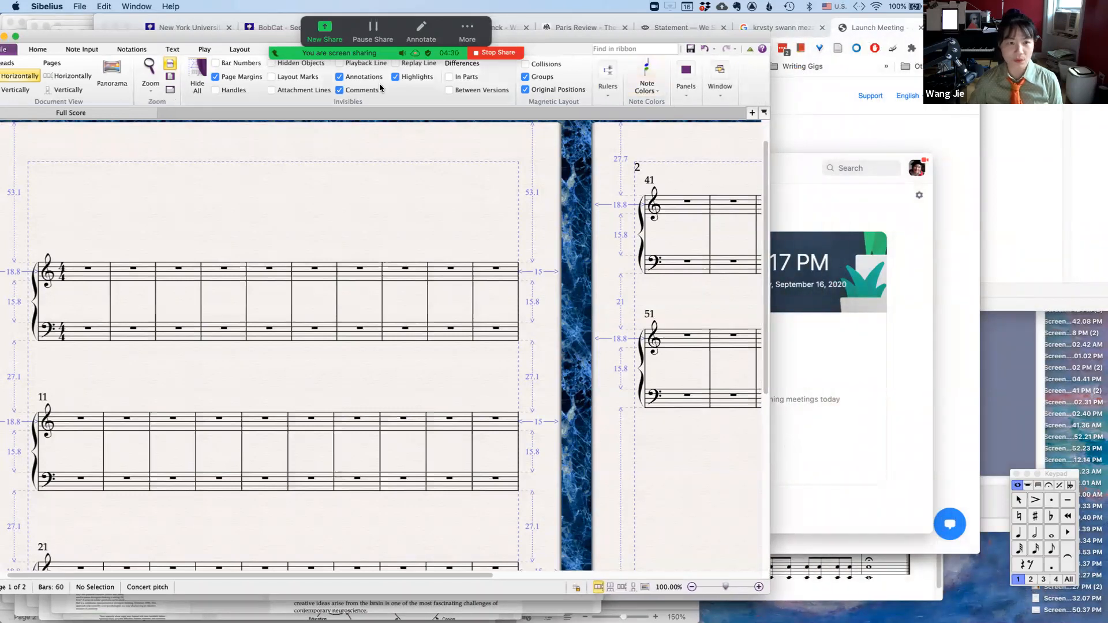
pyautogui.click(685, 87)
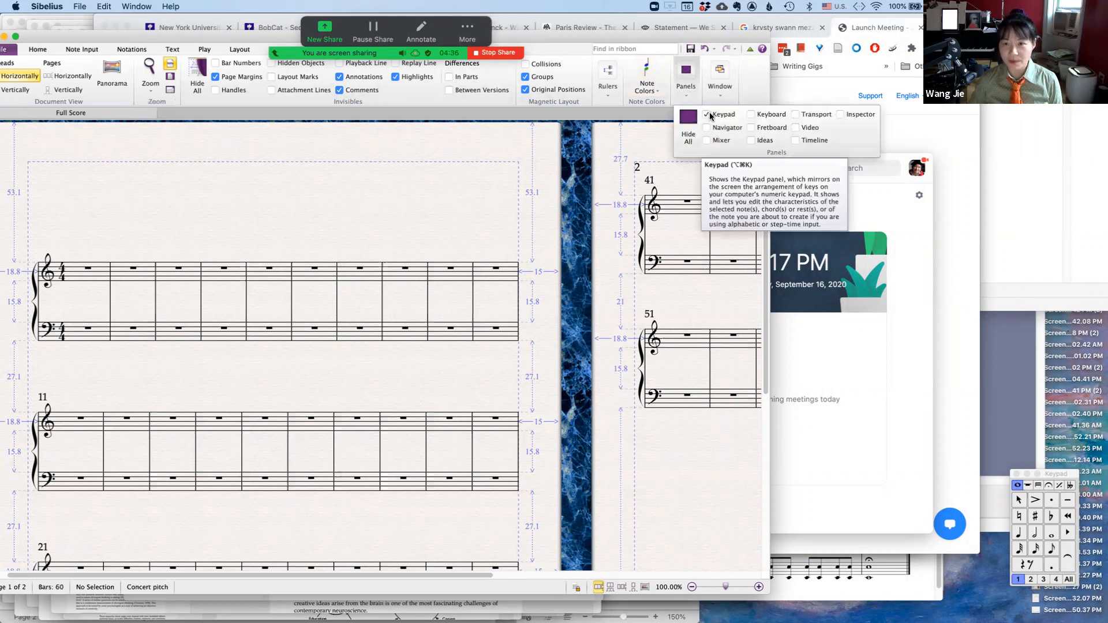
pyautogui.click(751, 115)
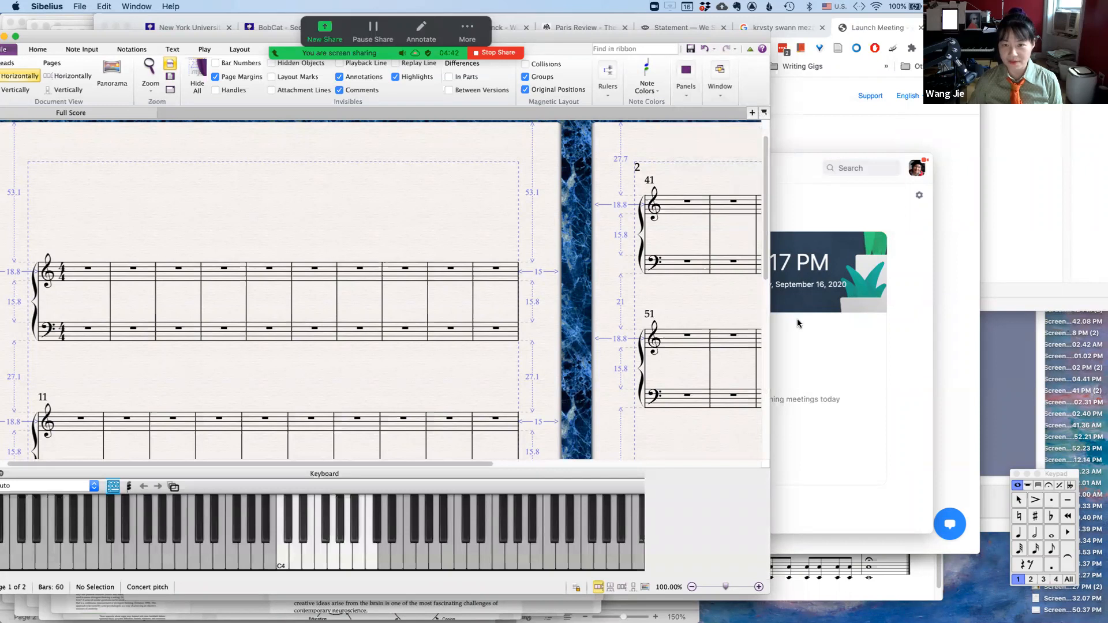
pyautogui.moveTo(945, 328); pyautogui.dragTo(1092, 319)
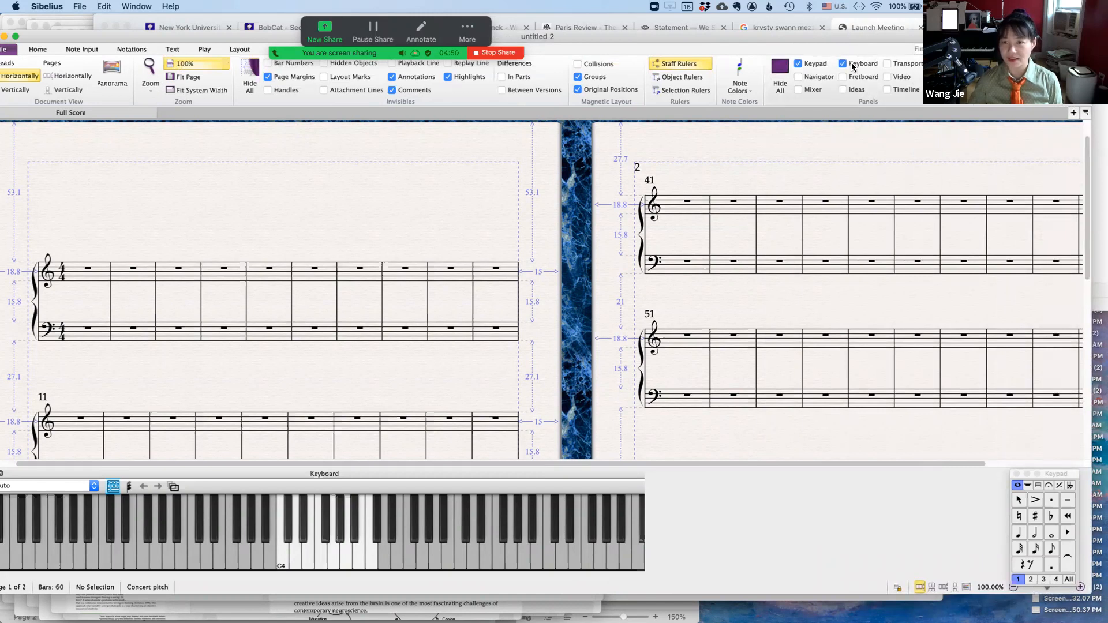
pyautogui.hscroll(-2, 382, 229)
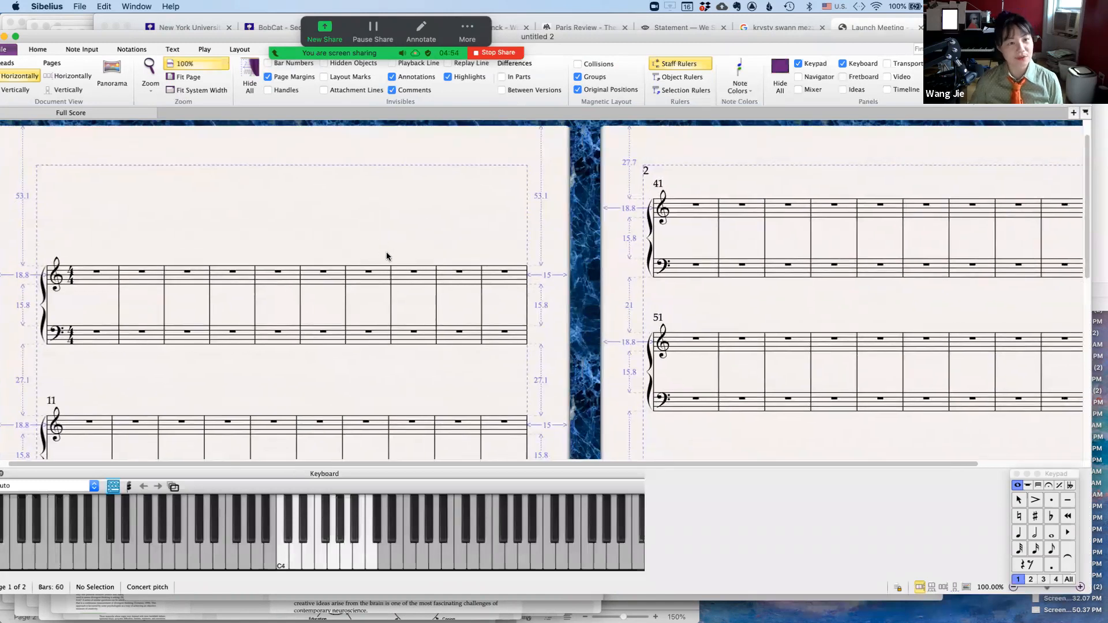
# Add the title text "My First Exercise" above the first system on page 1.
pyautogui.rightClick(179, 188)
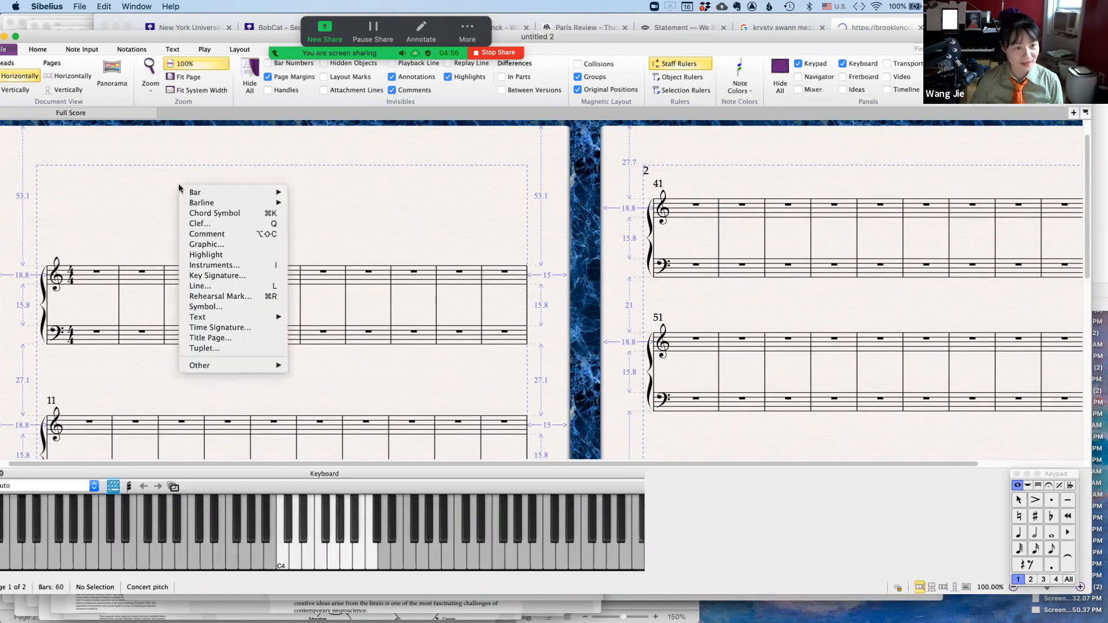
pyautogui.click(407, 186)
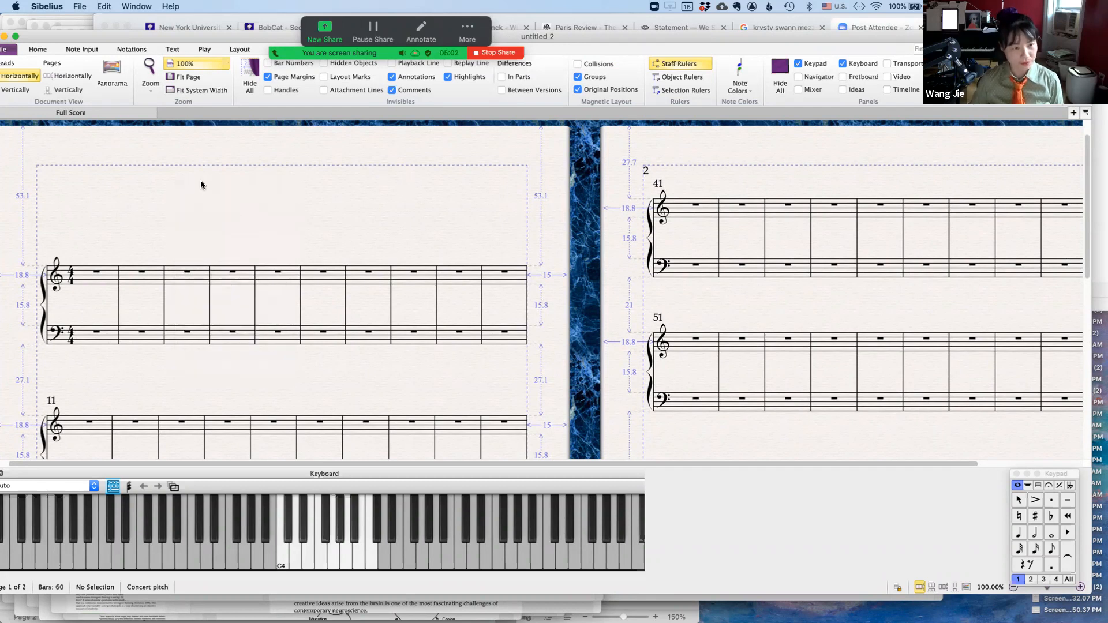
pyautogui.rightClick(201, 184)
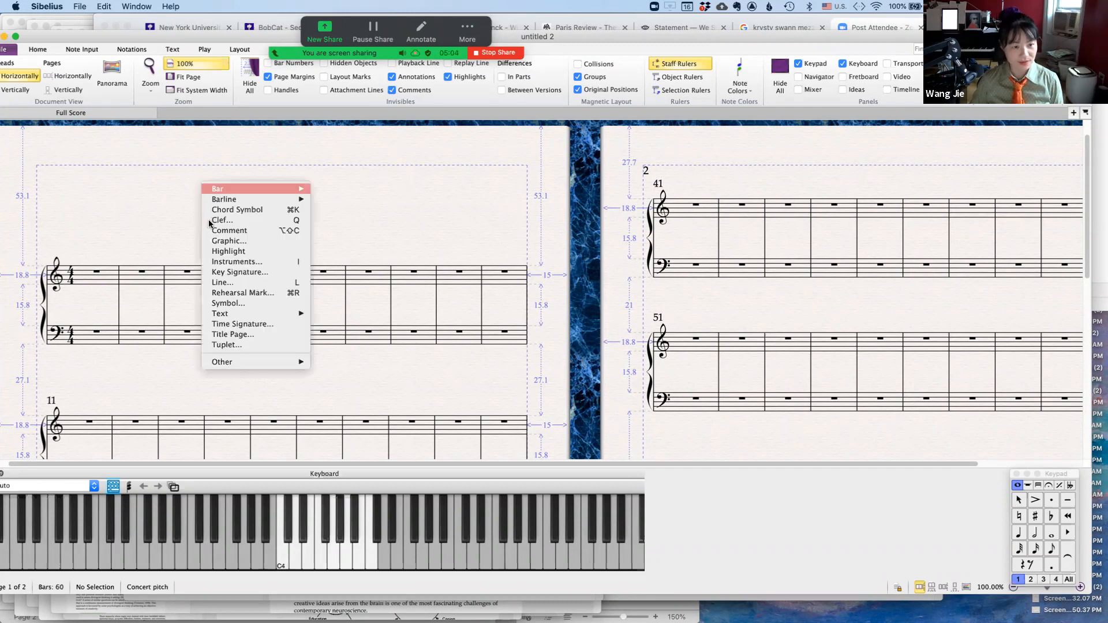
pyautogui.moveTo(225, 315)
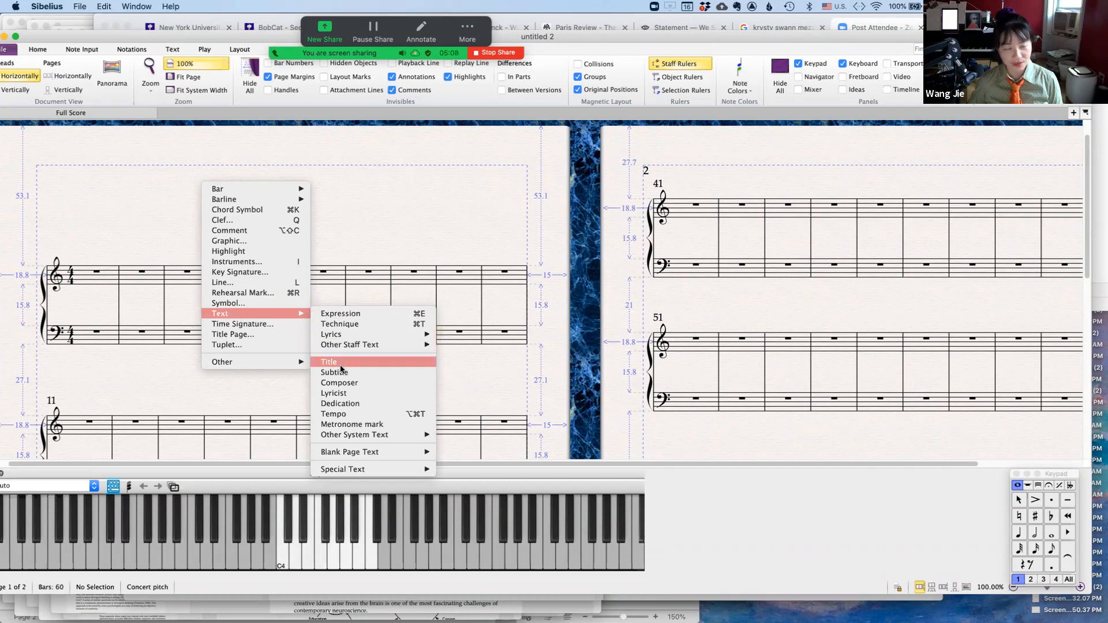
pyautogui.click(399, 368)
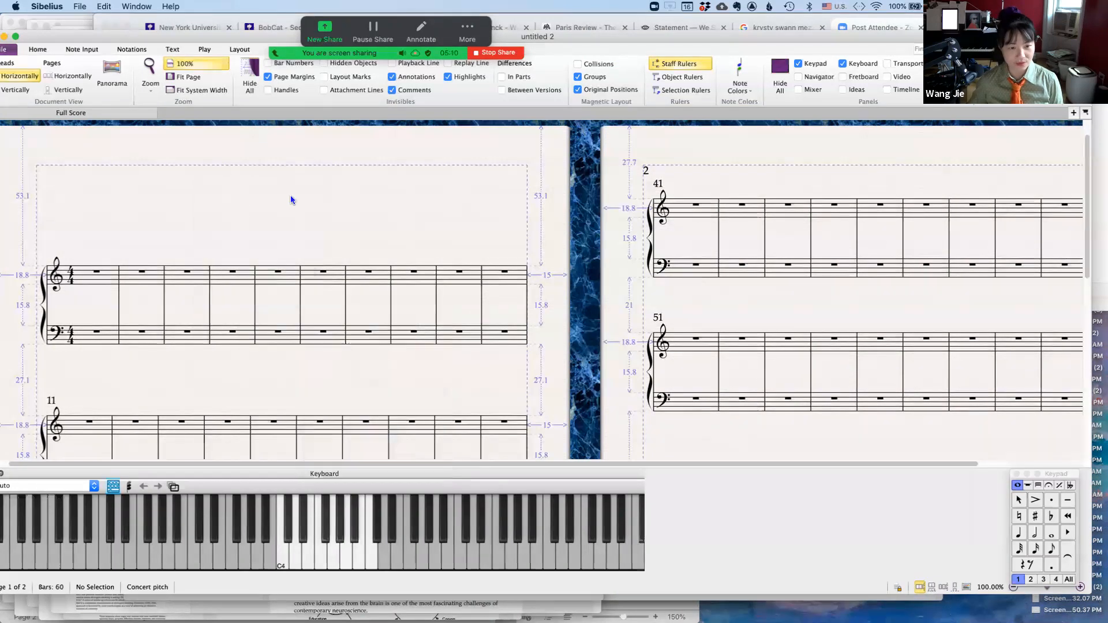
pyautogui.click(206, 203)
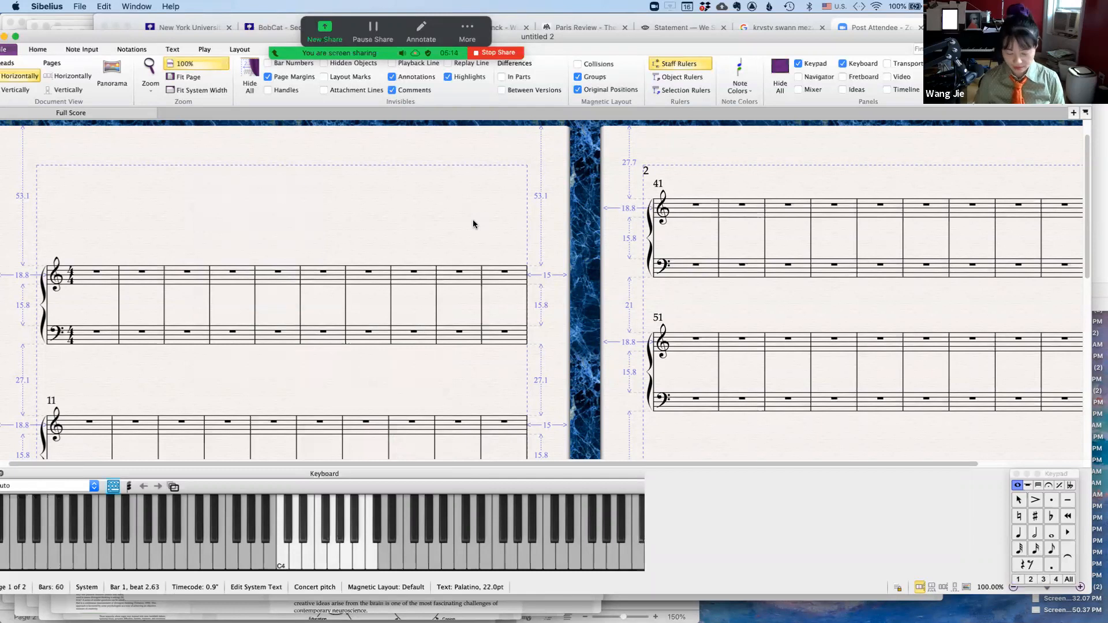
pyautogui.write('My ')
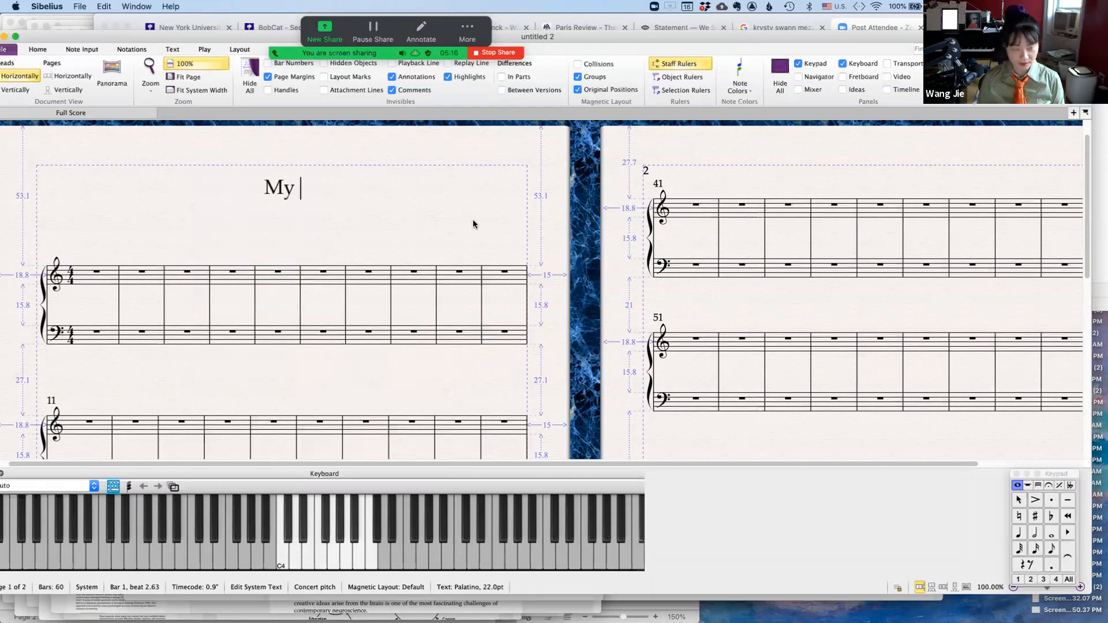
pyautogui.write('First Ex')
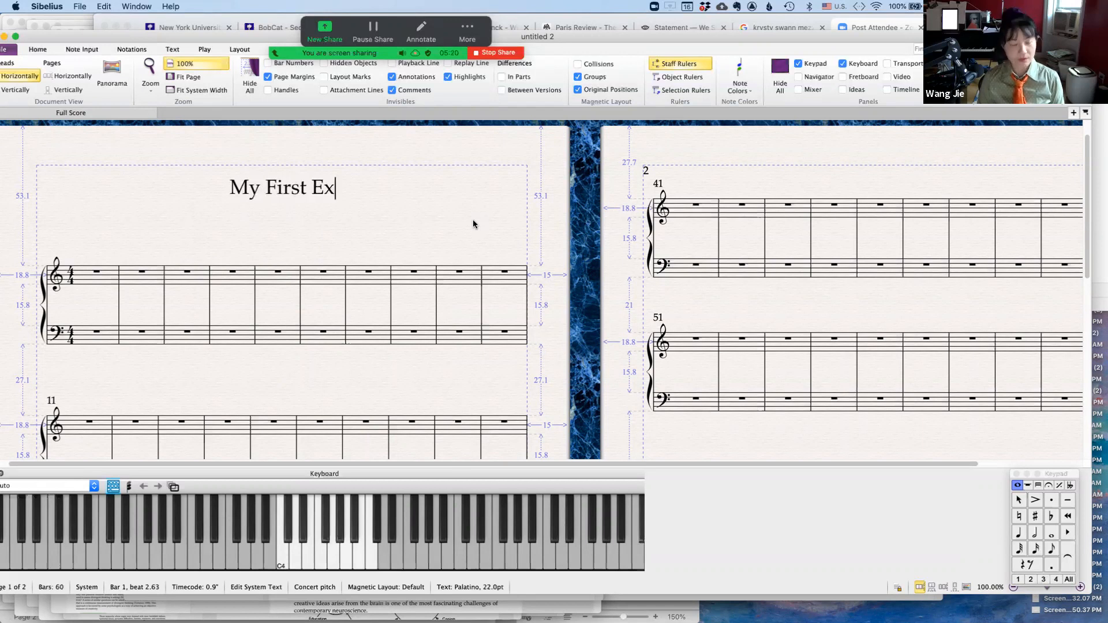
pyautogui.write('ercise')
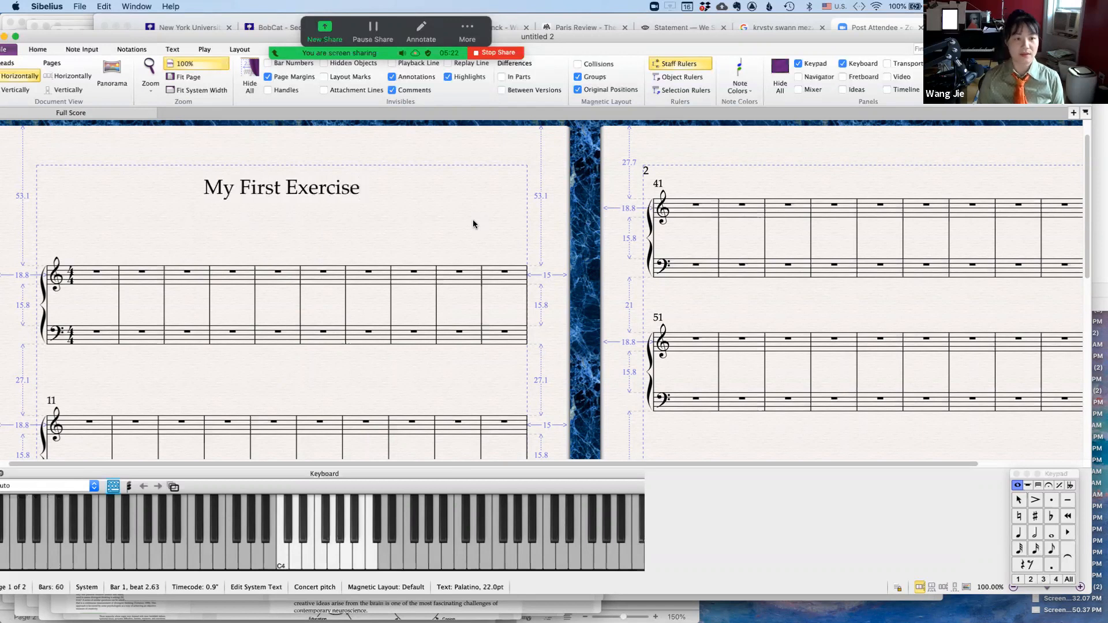
pyautogui.press('Escape')
pyautogui.press('Escape')
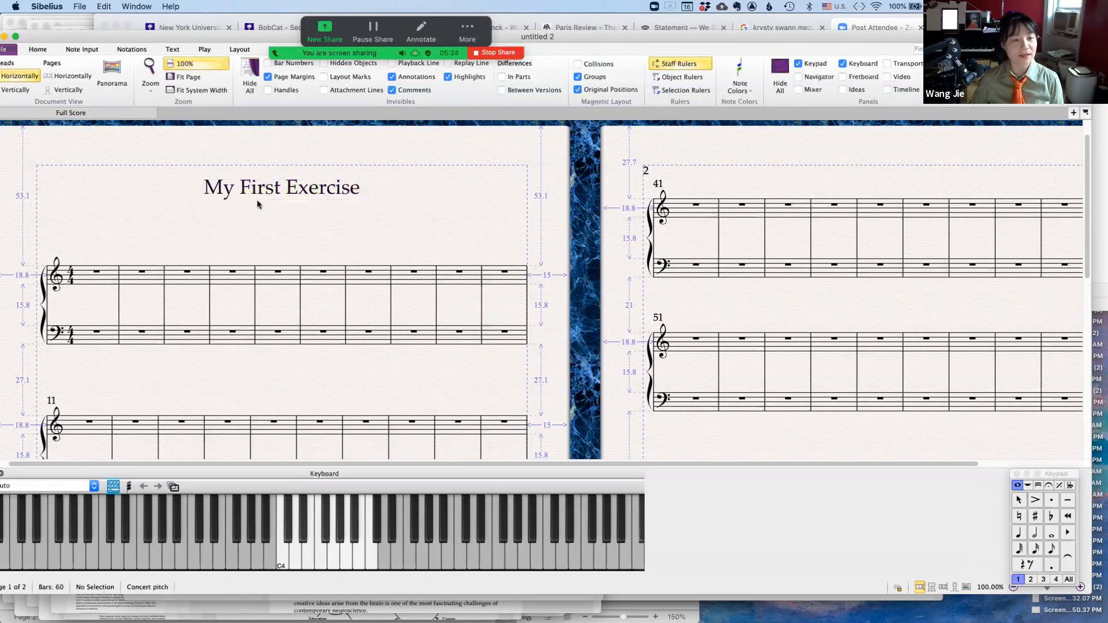
# Add a composer credit below the title on page 1 and enter the composer's name.
pyautogui.rightClick(275, 210)
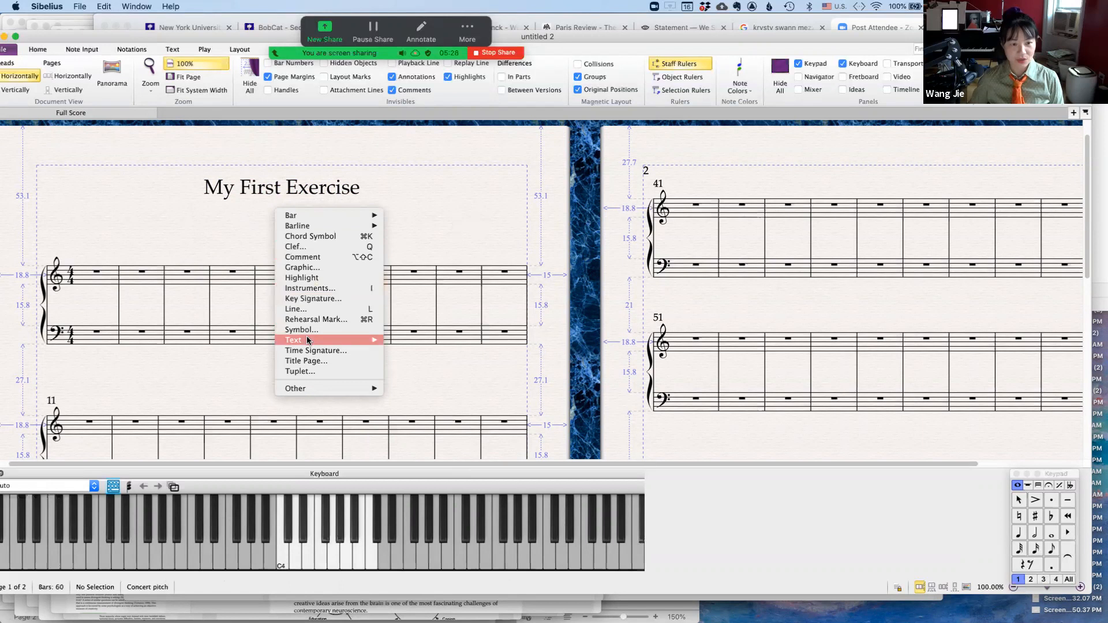
pyautogui.moveTo(313, 340)
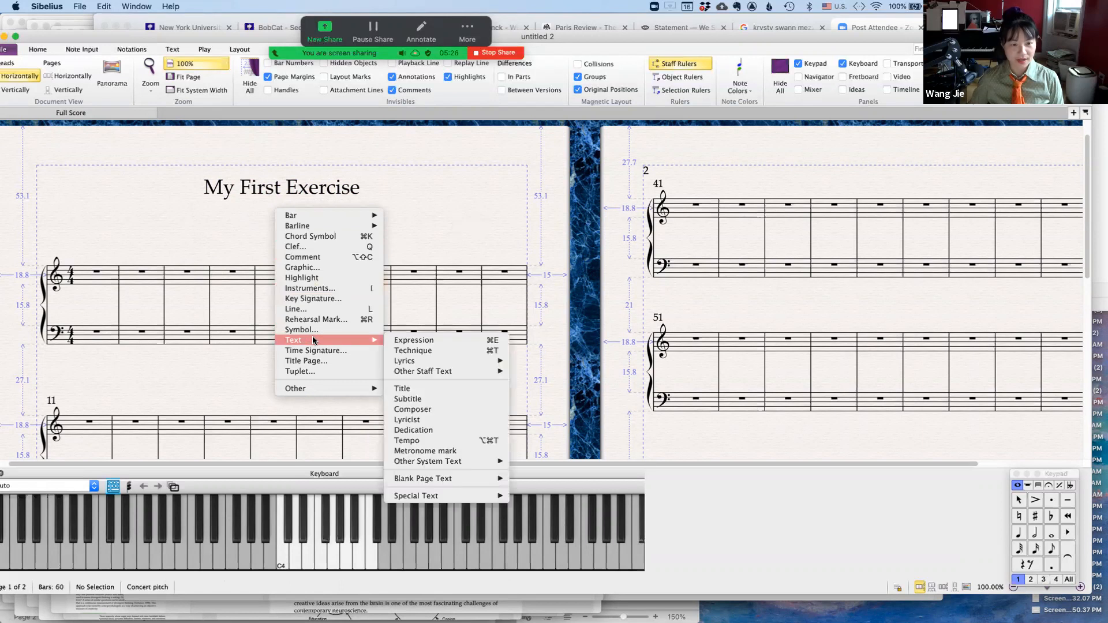
pyautogui.click(456, 409)
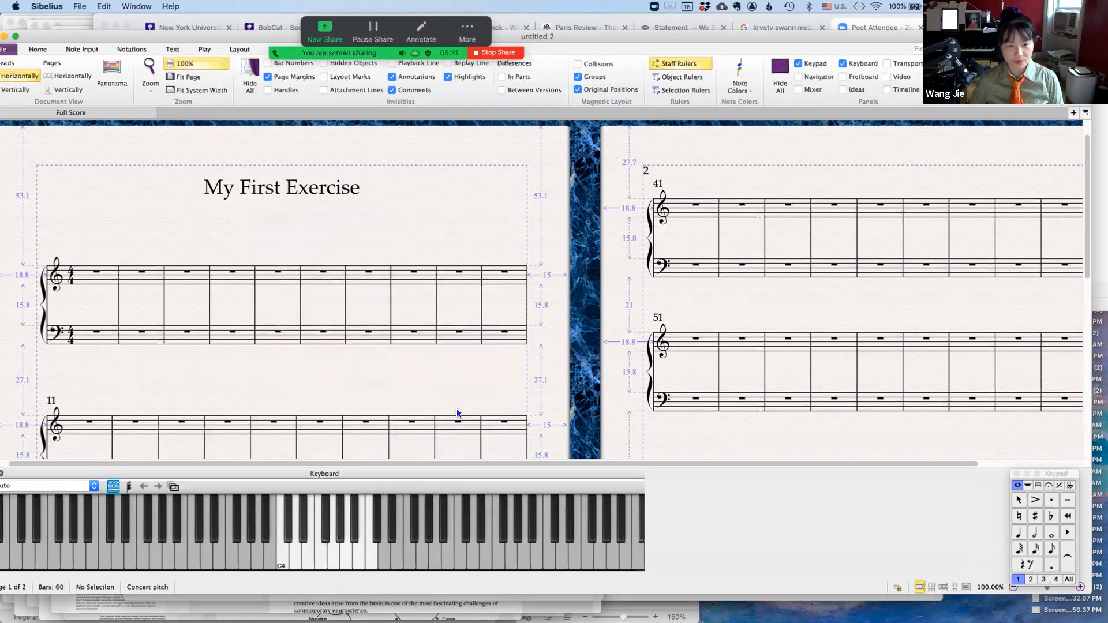
pyautogui.click(338, 229)
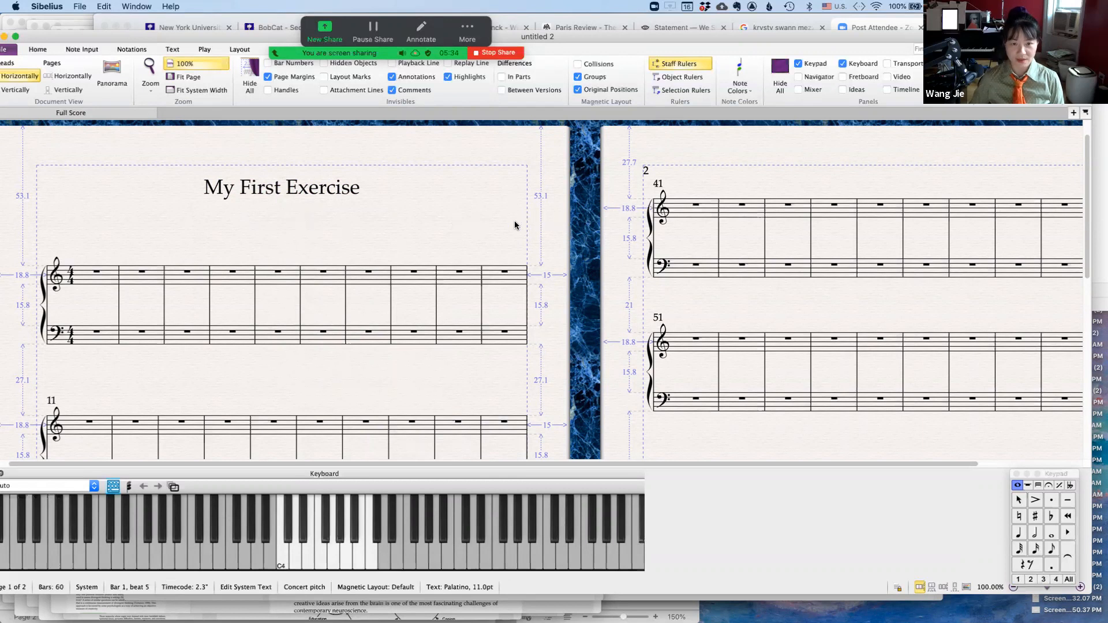
pyautogui.write('Prof Wang')
pyautogui.press('Escape')
pyautogui.press('Escape')
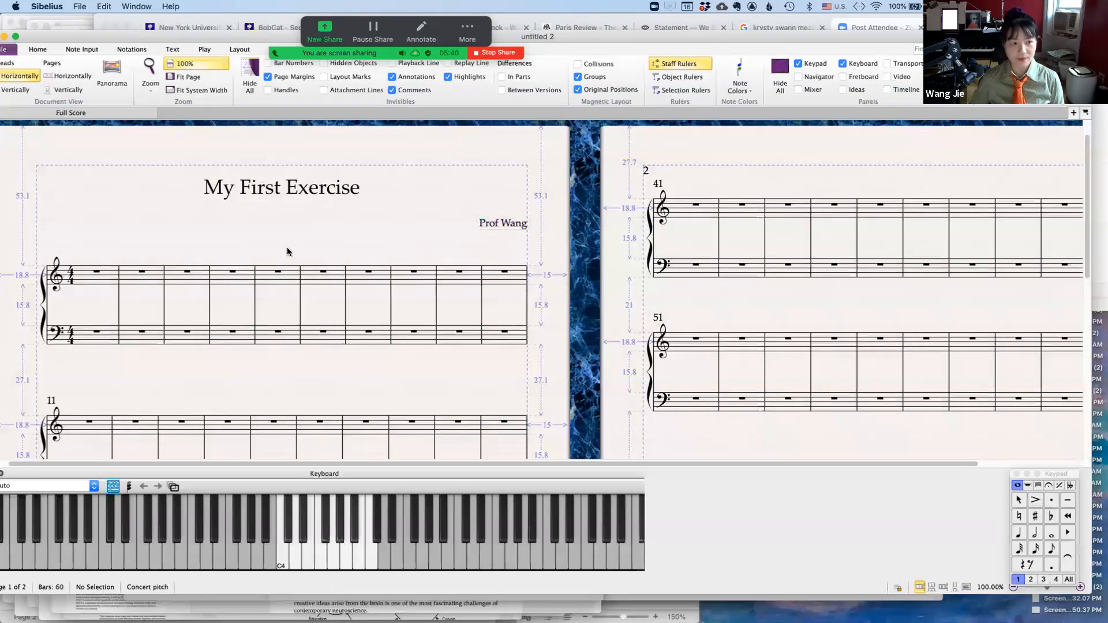
# Save the score as "My First Exercise" on the Desktop.
pyautogui.hscroll(-3, 346, 247)
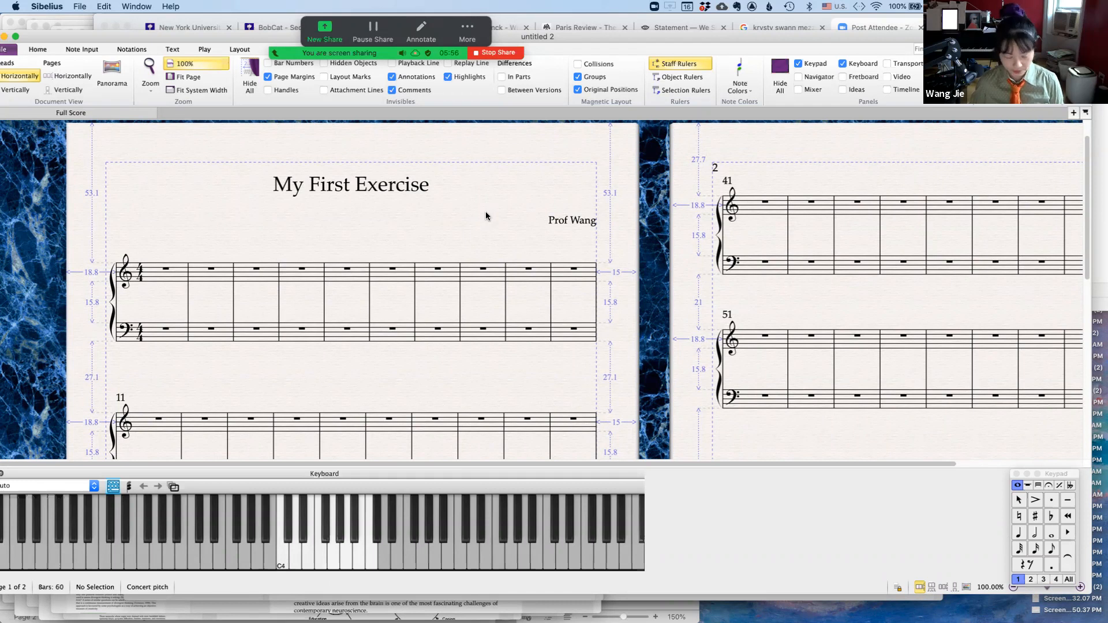
pyautogui.press('super+s')
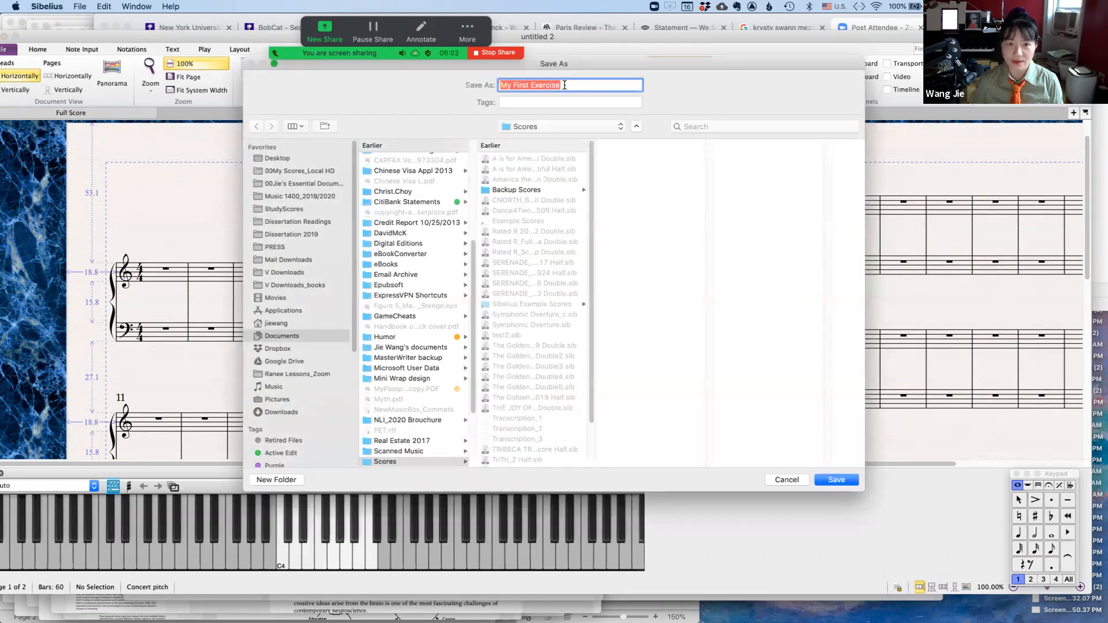
pyautogui.click(269, 158)
pyautogui.click(837, 480)
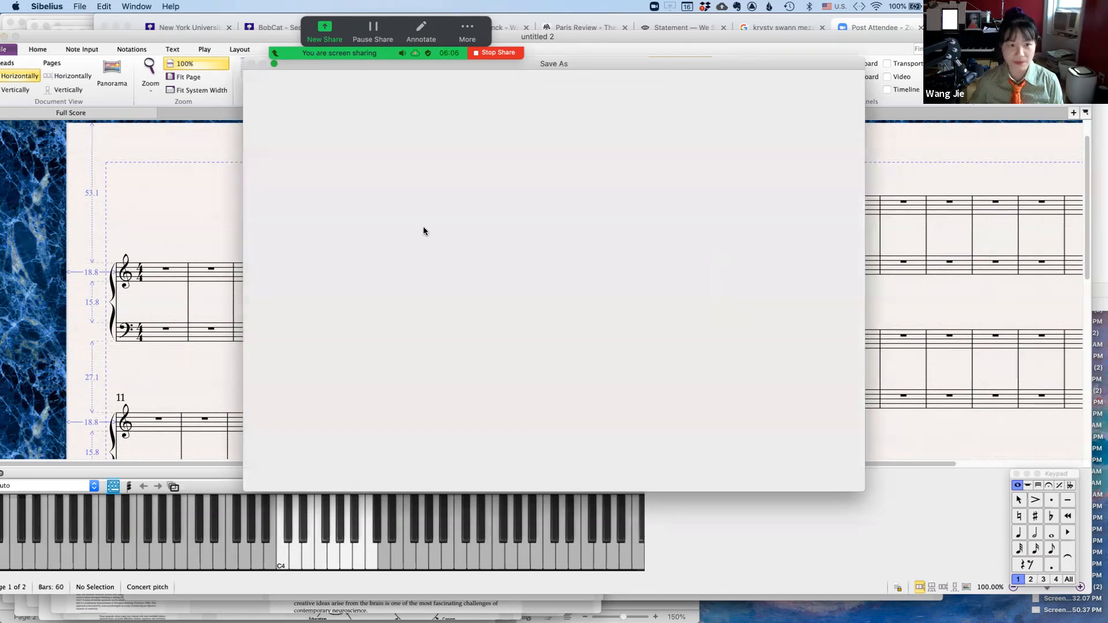
# Bring the score window fully into view and undock the Keyboard panel so it floats over the second system of page 1.
pyautogui.moveTo(556, 39); pyautogui.dragTo(572, 24)
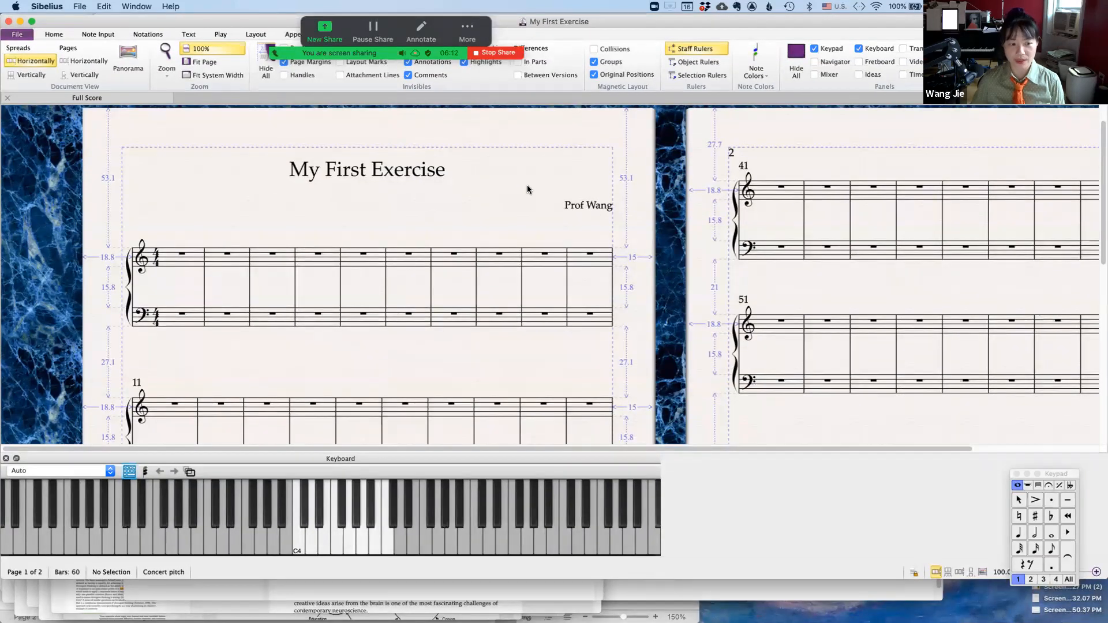
pyautogui.moveTo(330, 460); pyautogui.dragTo(356, 414)
pyautogui.moveTo(359, 355); pyautogui.dragTo(359, 351)
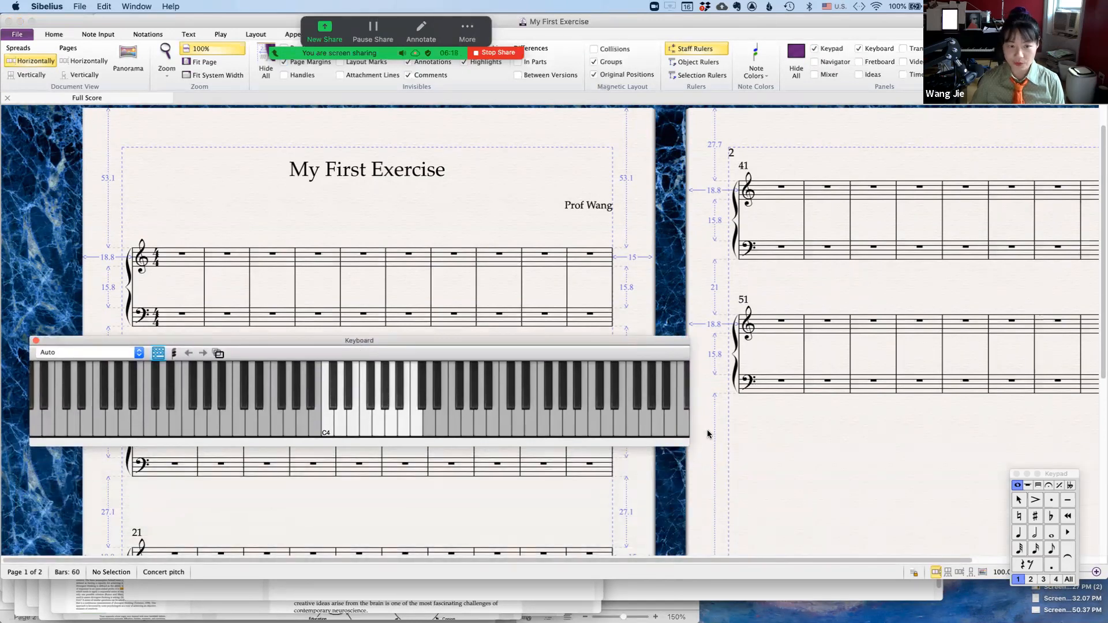
pyautogui.moveTo(109, 337); pyautogui.dragTo(92, 431)
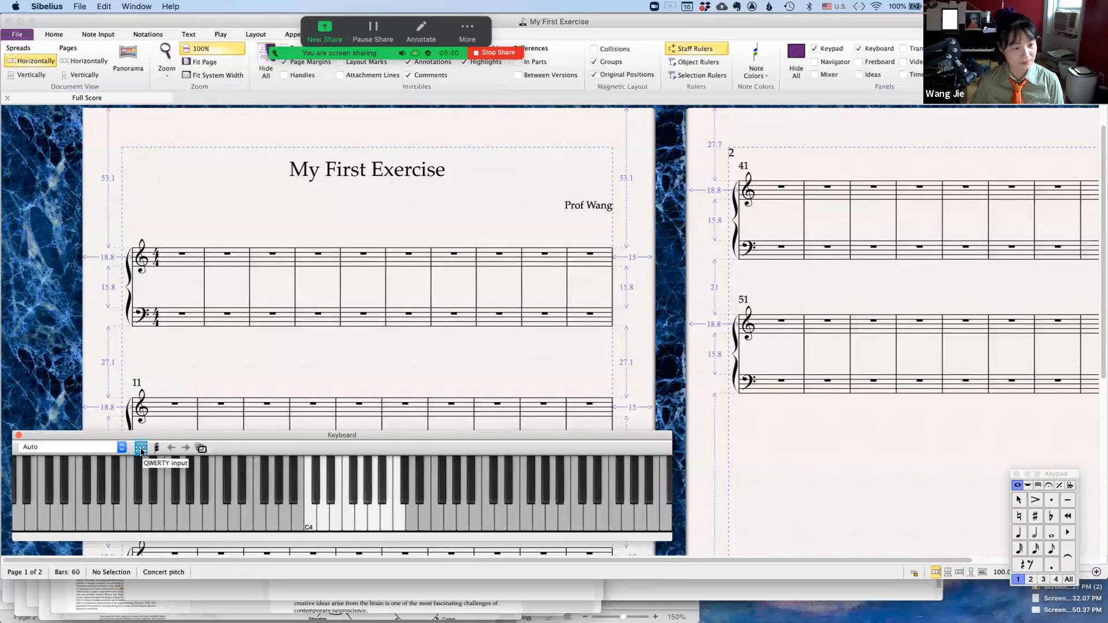
# Turn off QWERTY input for the on-screen Keyboard.
pyautogui.click(141, 449)
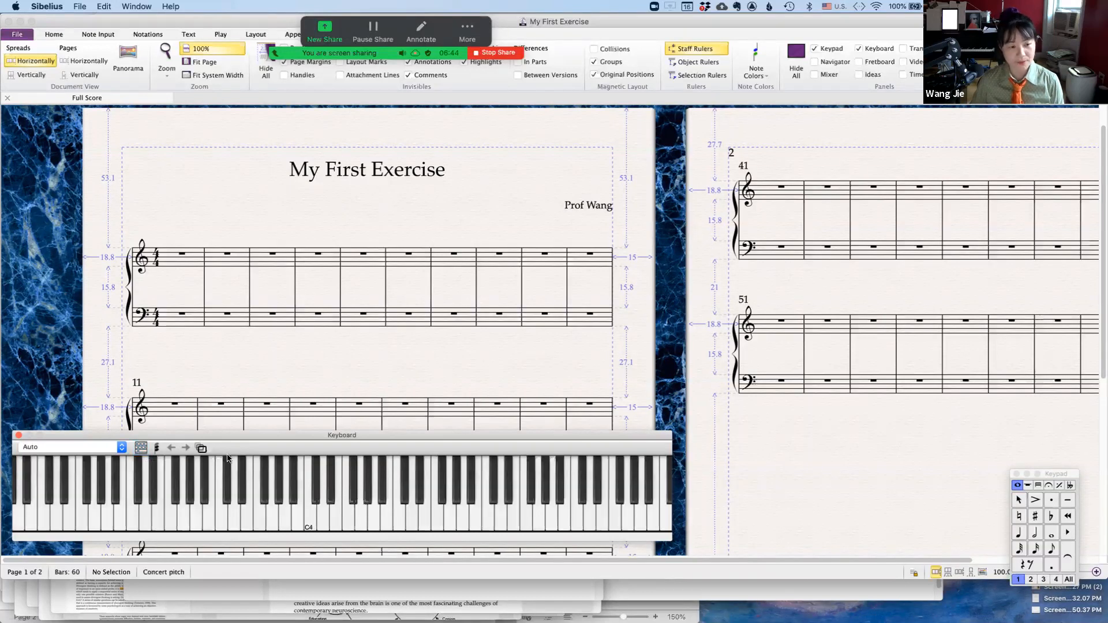
pyautogui.click(142, 450)
pyautogui.click(142, 450)
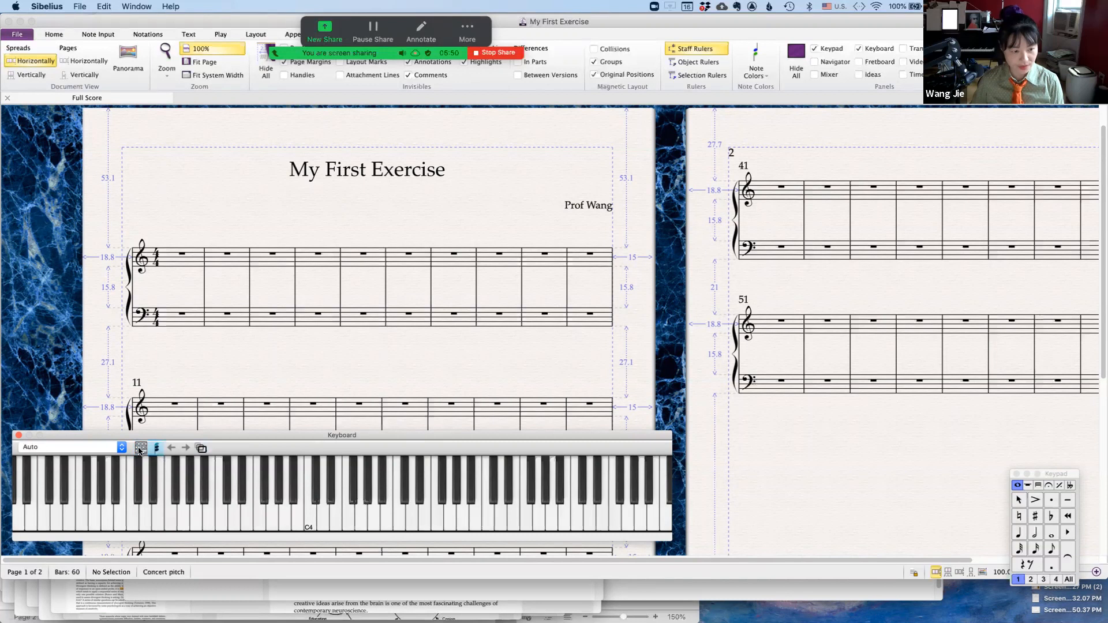
pyautogui.click(140, 450)
pyautogui.click(139, 450)
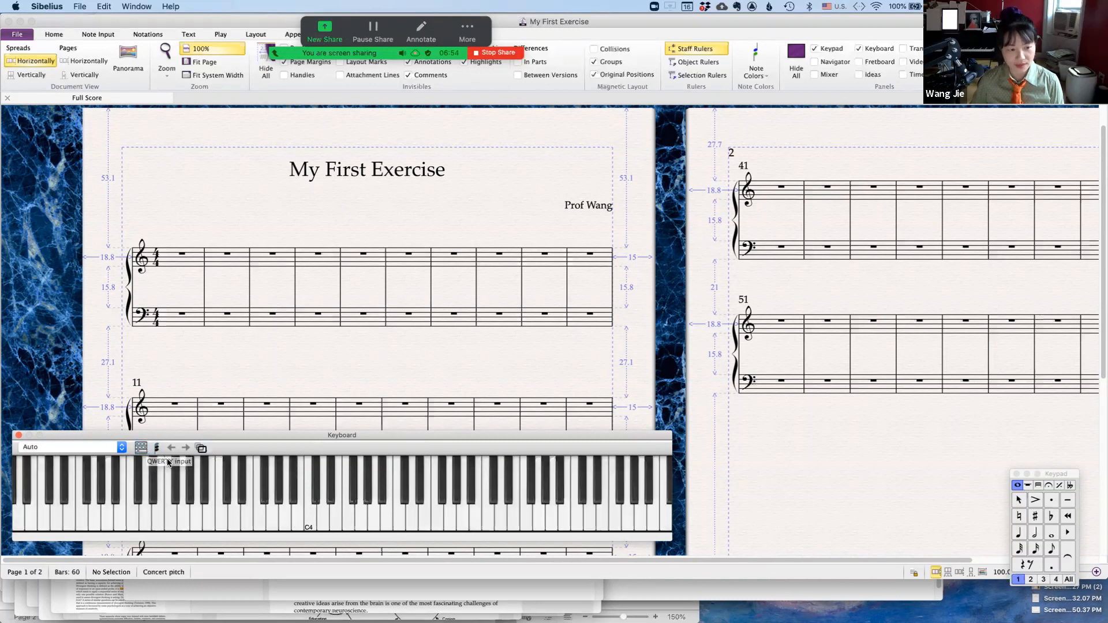
# Switch the Keyboard panel to its largest key size and widen it across the whole screen.
pyautogui.moveTo(258, 434); pyautogui.dragTo(291, 371)
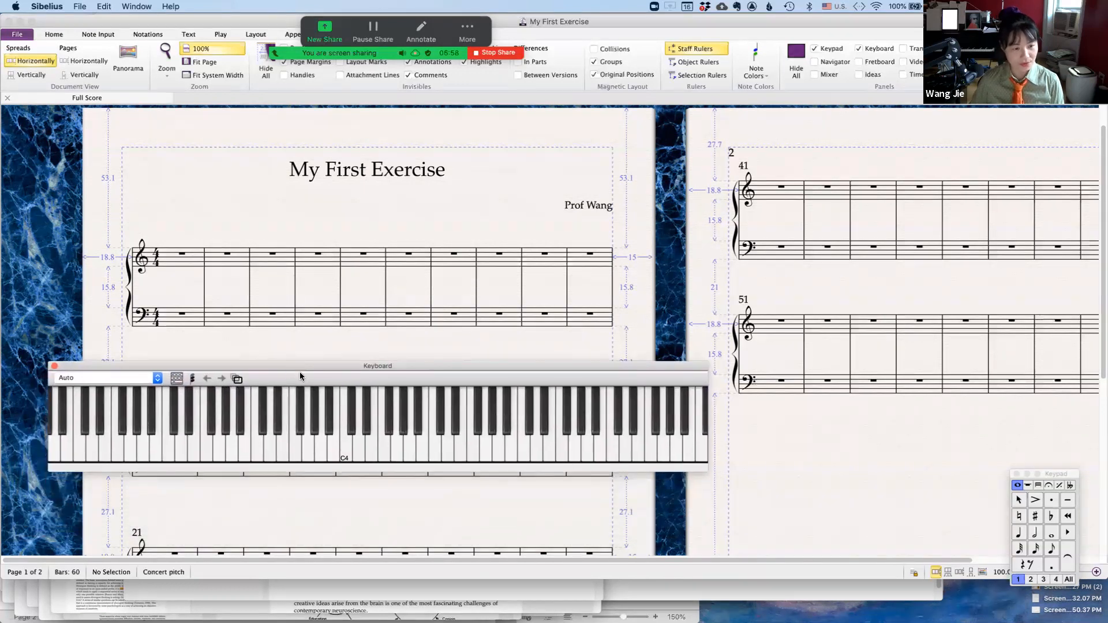
pyautogui.click(237, 379)
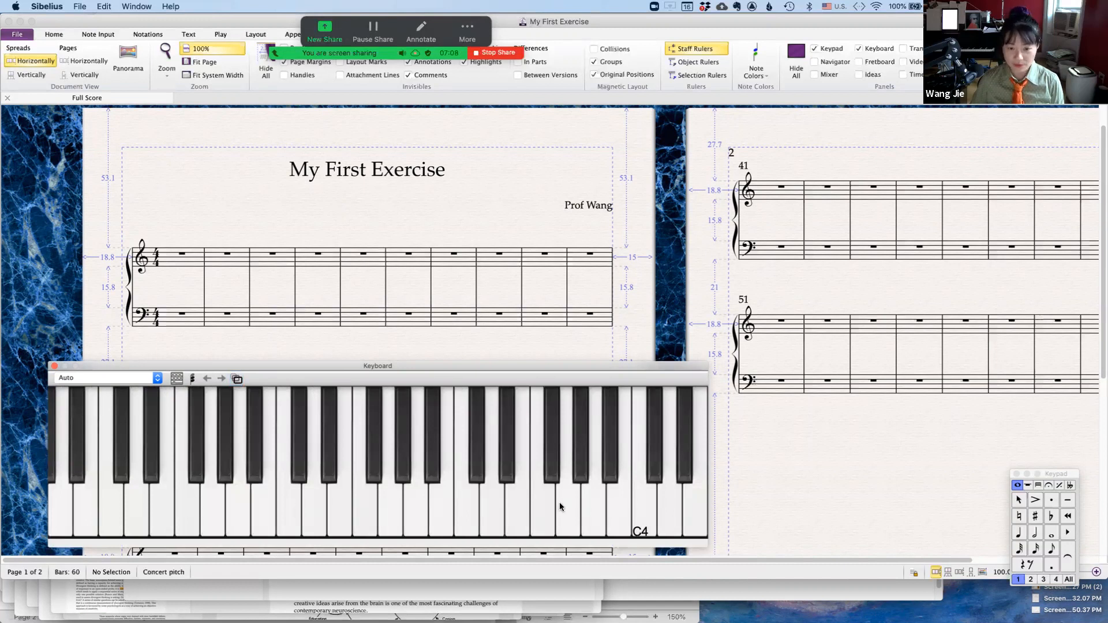
pyautogui.moveTo(710, 488); pyautogui.dragTo(1046, 466)
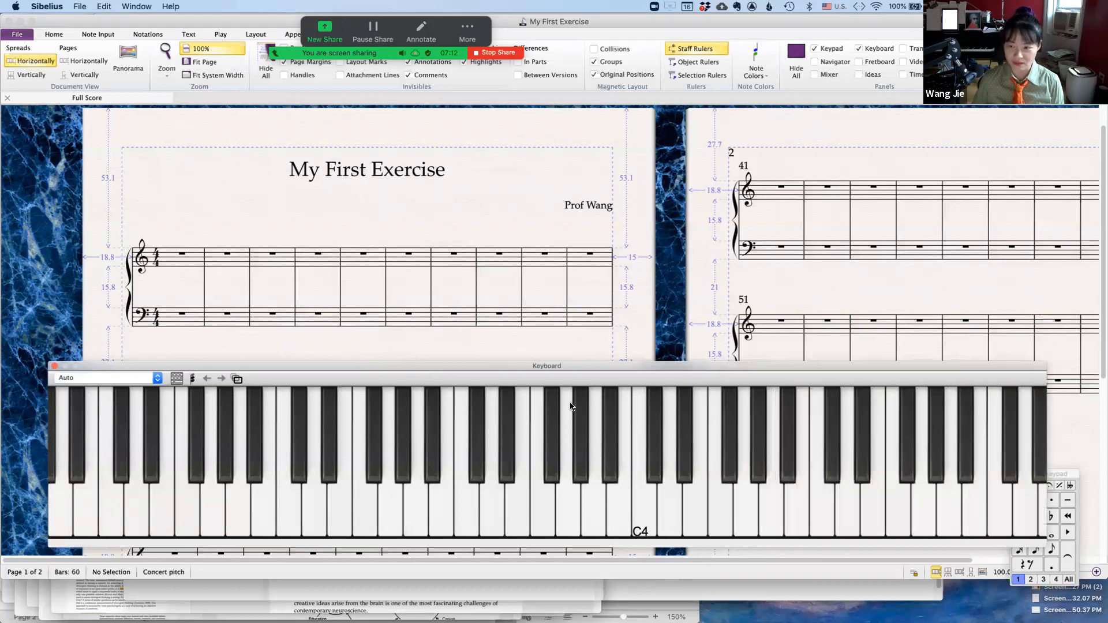
pyautogui.moveTo(150, 366); pyautogui.dragTo(105, 325)
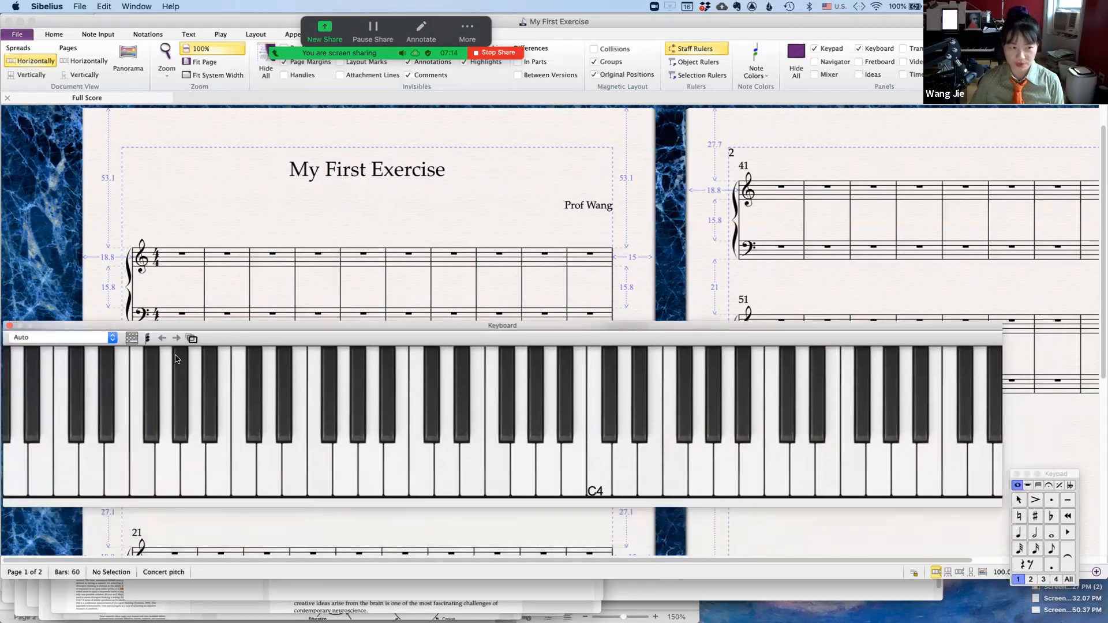
pyautogui.moveTo(1004, 453); pyautogui.dragTo(1105, 452)
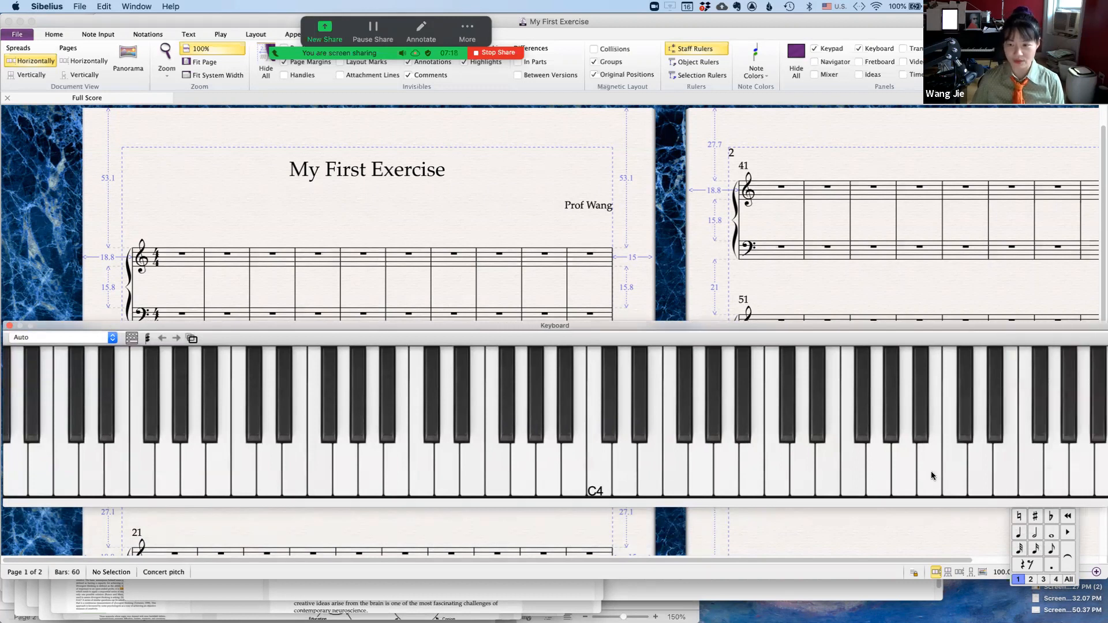
# Play notes near the high and low ends of the enlarged on-screen keyboard.
pyautogui.click(952, 474)
pyautogui.click(957, 474)
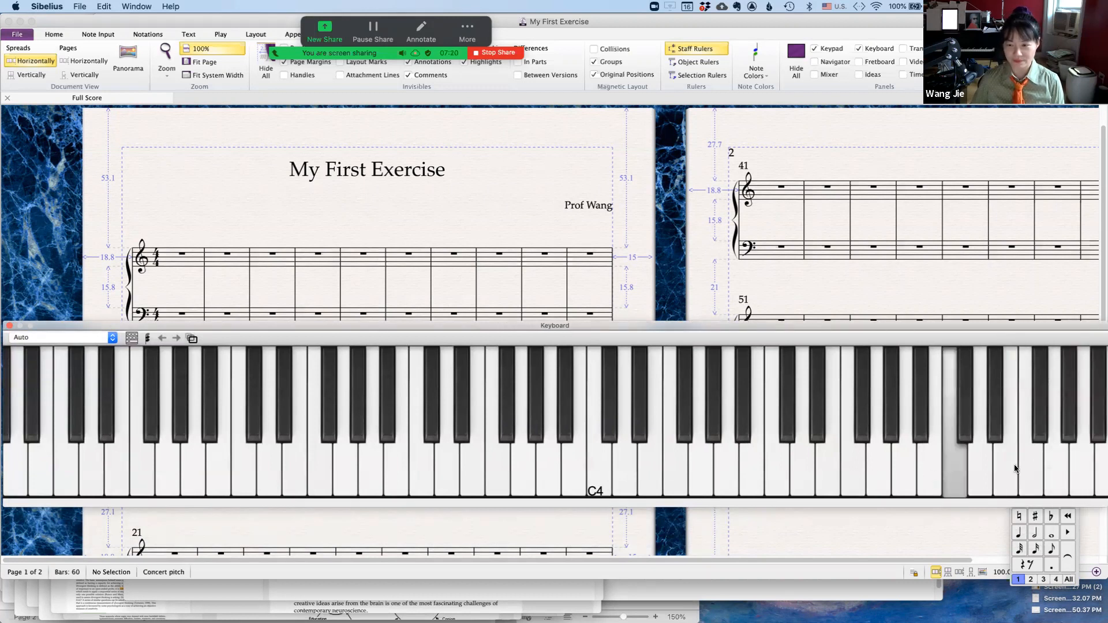
pyautogui.click(1101, 465)
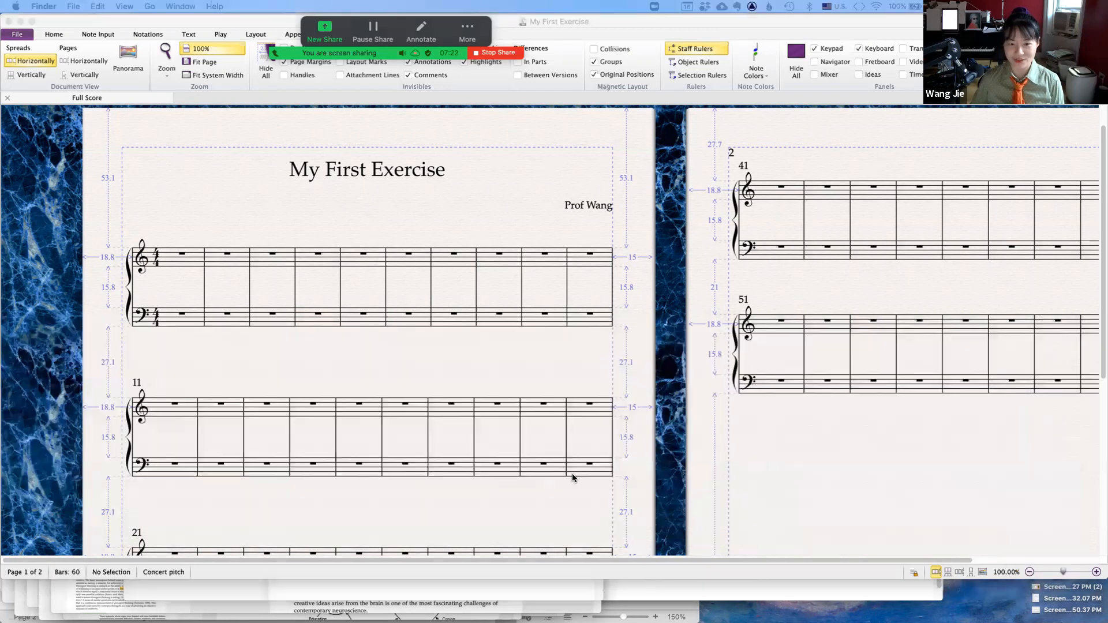
pyautogui.click(512, 378)
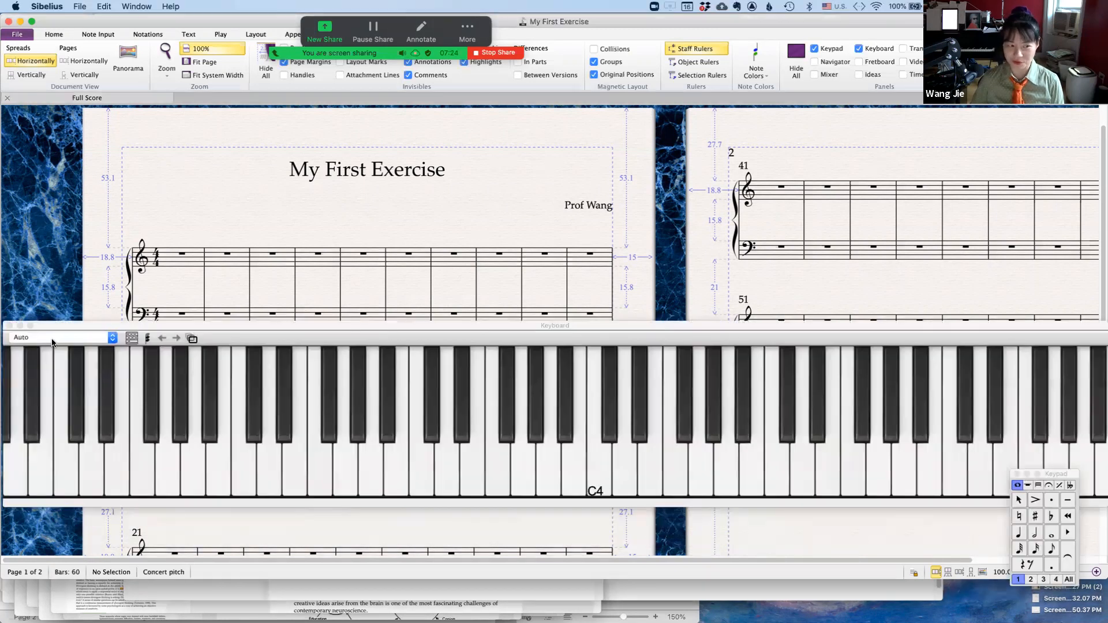
pyautogui.click(40, 465)
pyautogui.click(30, 431)
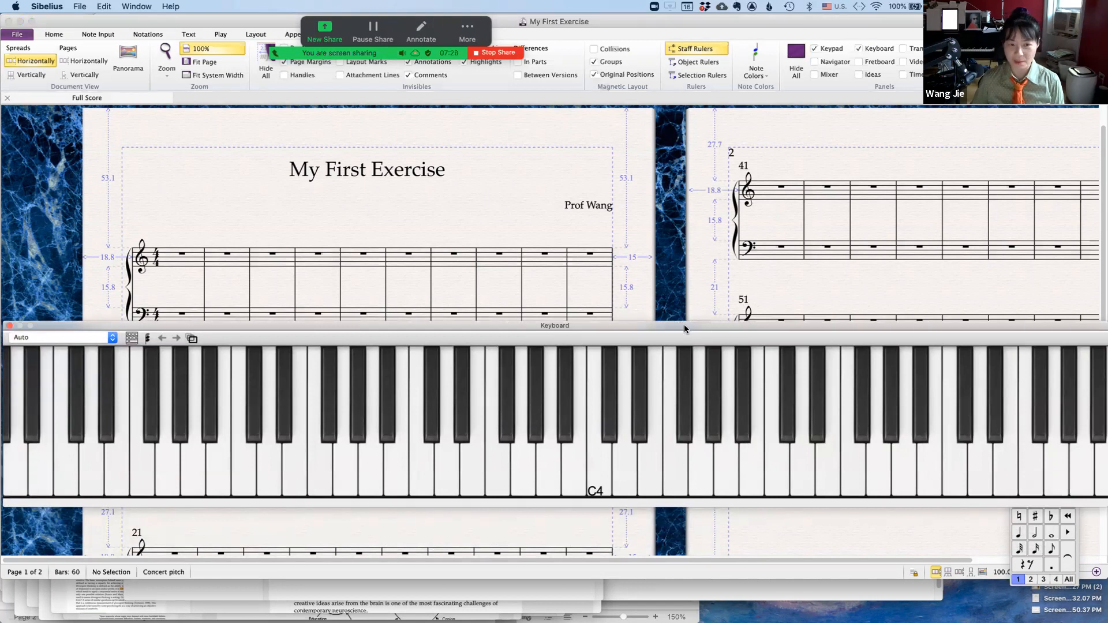
# Widen the enlarged Keyboard panel further and place it just below the first system of page 1.
pyautogui.moveTo(677, 322); pyautogui.dragTo(612, 308)
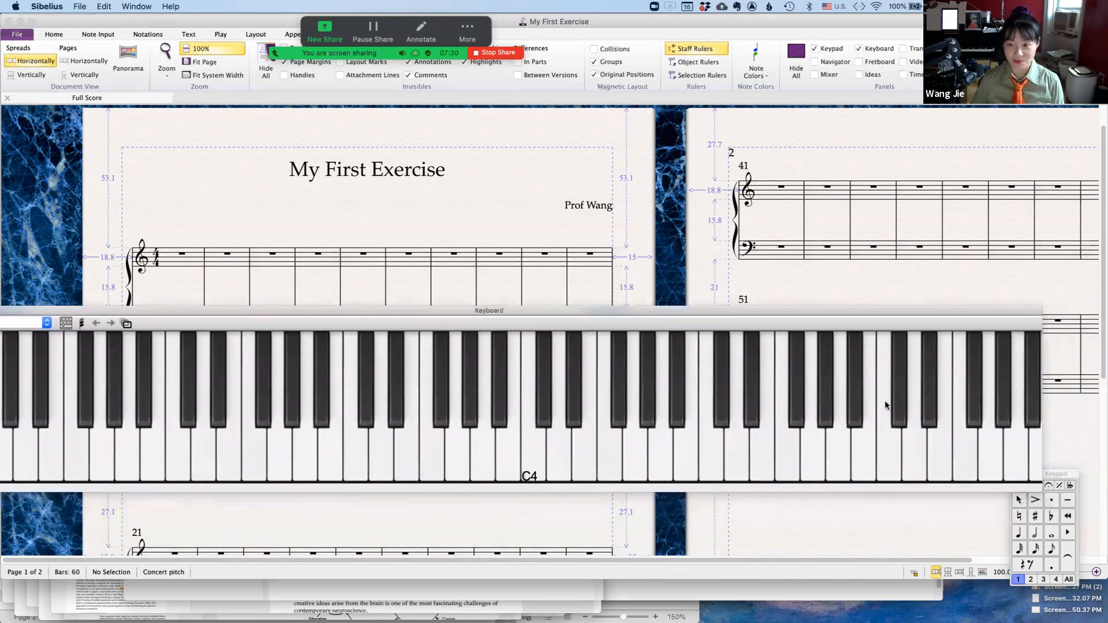
pyautogui.moveTo(1042, 439); pyautogui.dragTo(1107, 438)
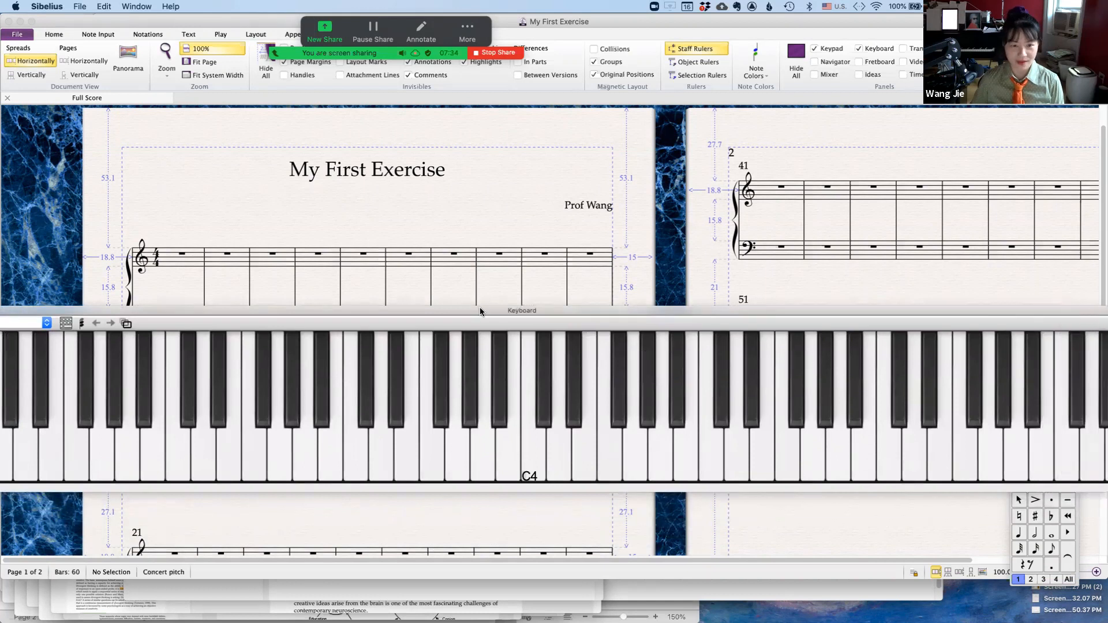
pyautogui.moveTo(487, 308); pyautogui.dragTo(558, 356)
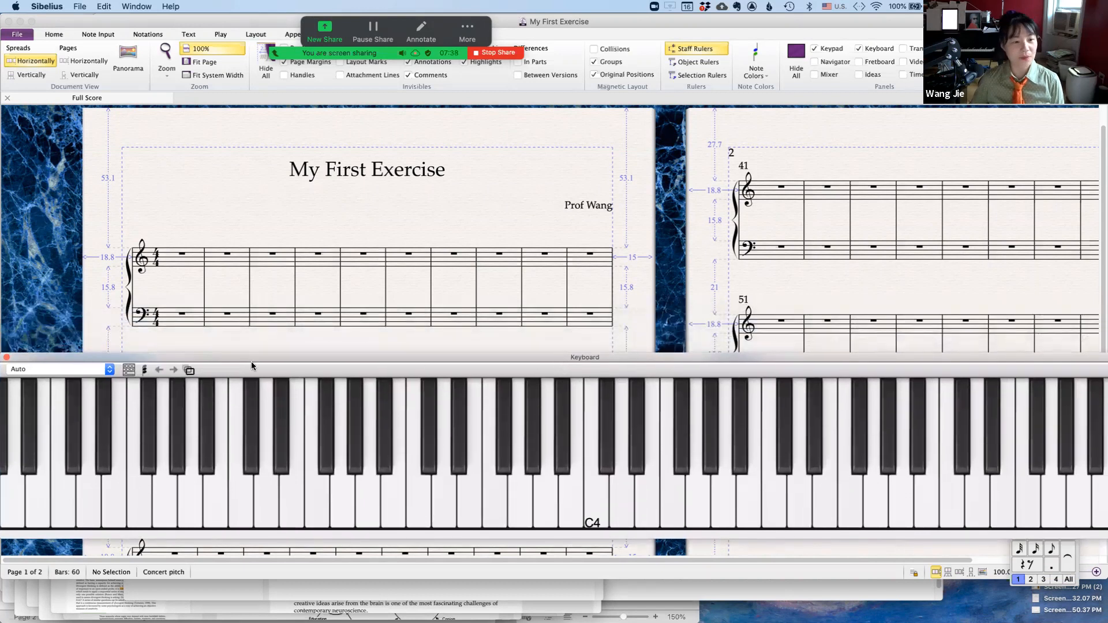
# Set the Keyboard panel to its medium key size, widen it to show more octaves and place it below the first system.
pyautogui.click(189, 370)
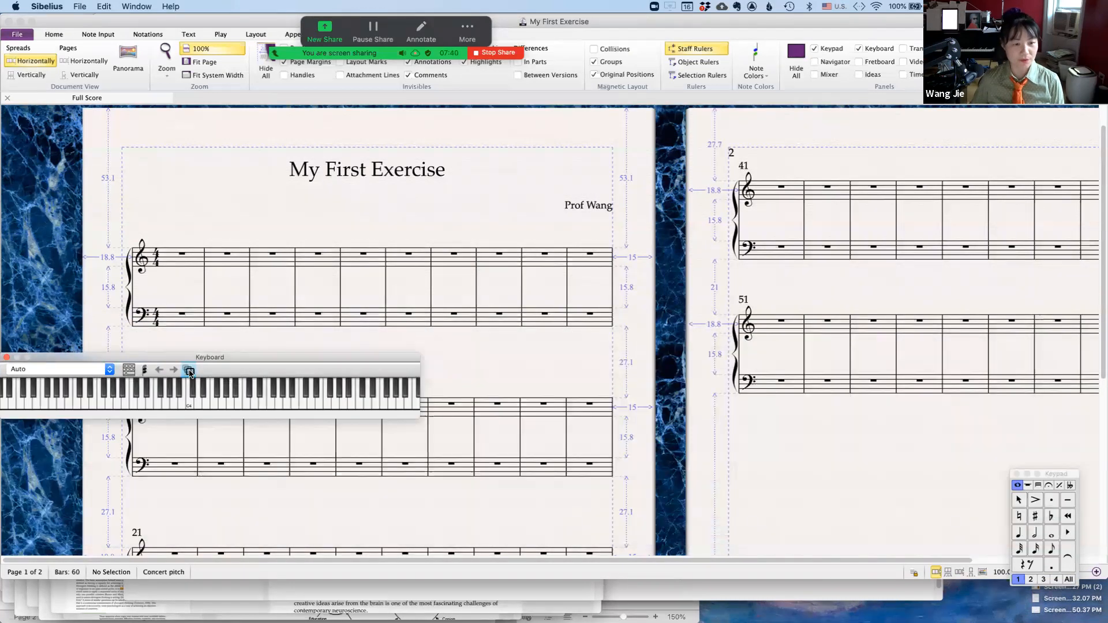
pyautogui.moveTo(184, 358); pyautogui.dragTo(221, 354)
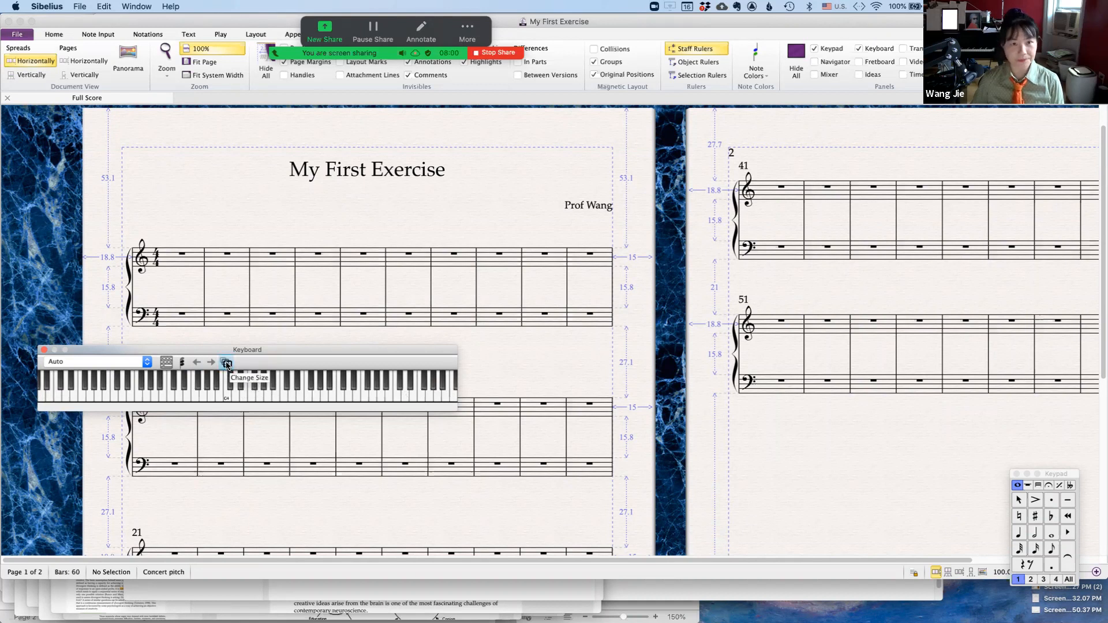
pyautogui.click(227, 363)
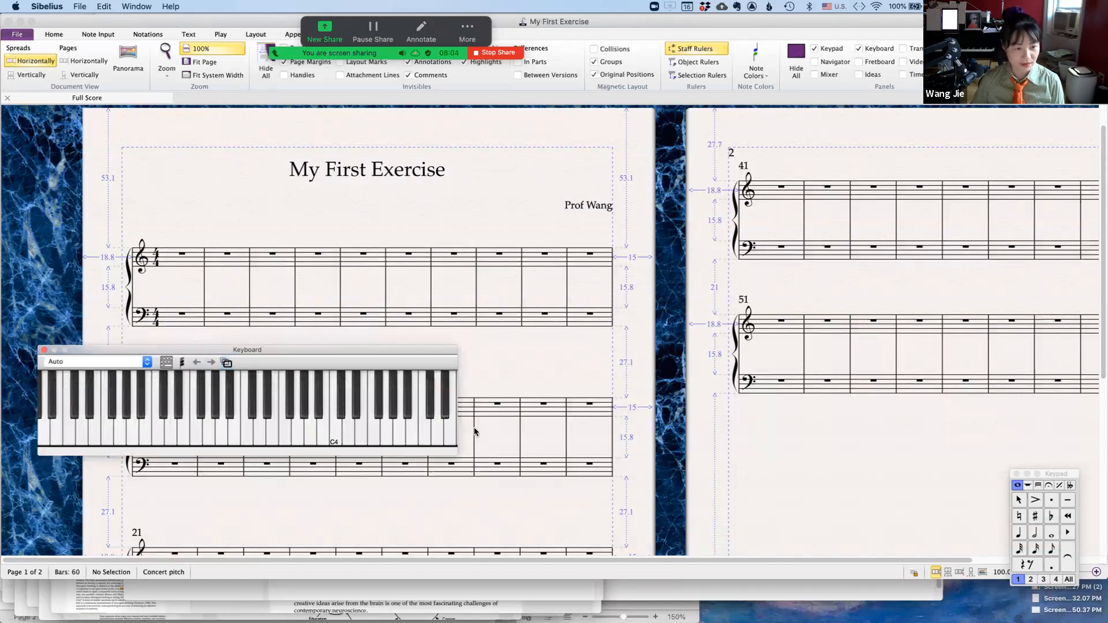
pyautogui.moveTo(456, 421); pyautogui.dragTo(697, 421)
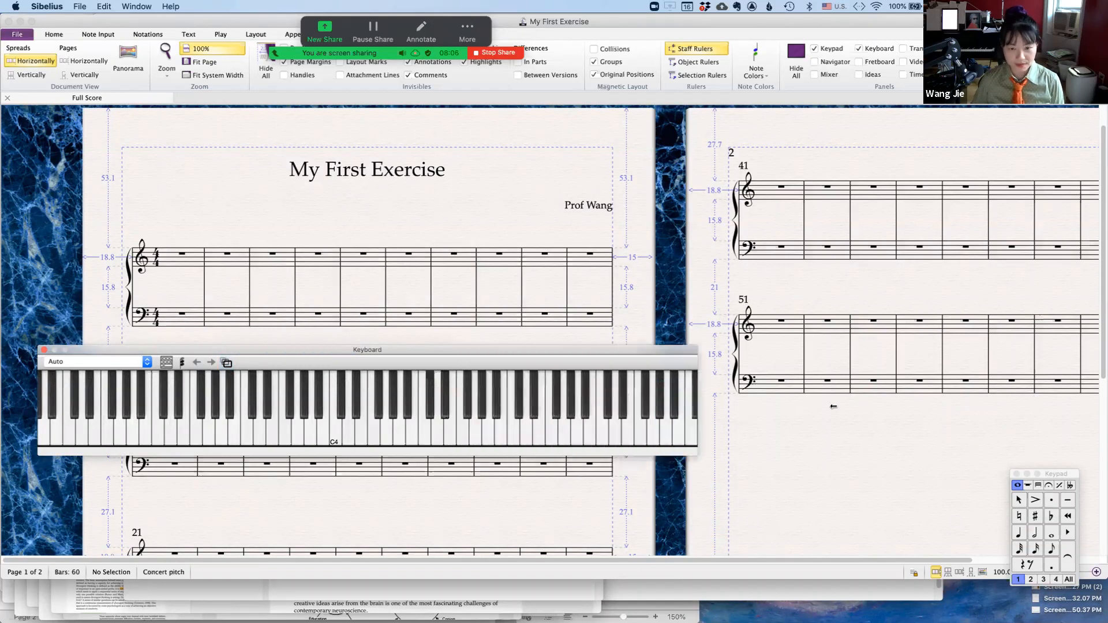
pyautogui.moveTo(553, 346); pyautogui.dragTo(555, 378)
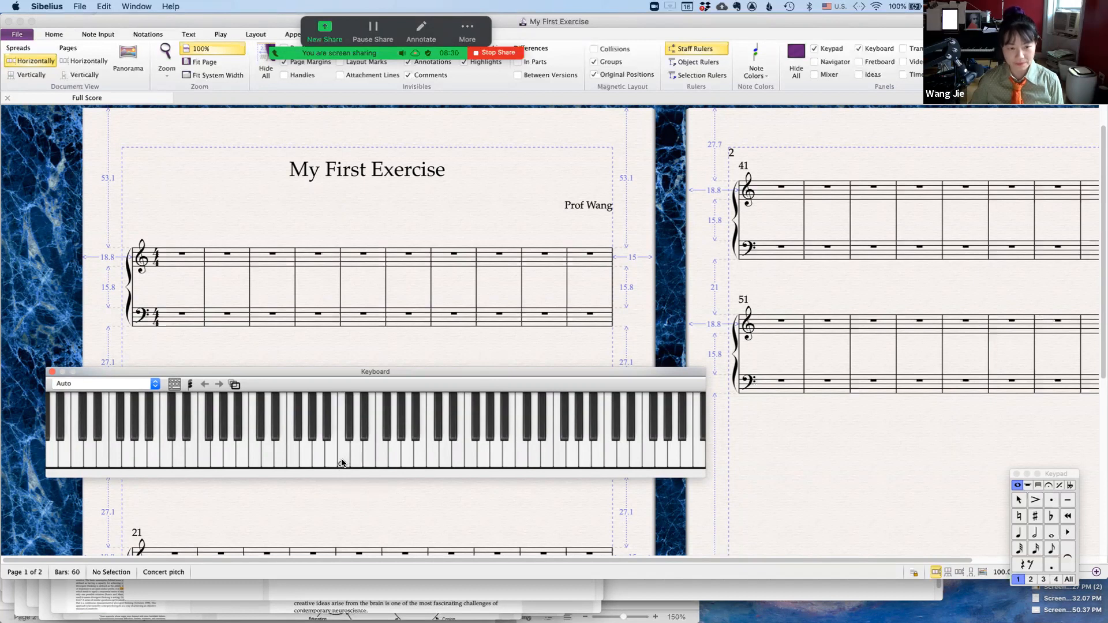
pyautogui.moveTo(342, 372); pyautogui.dragTo(345, 394)
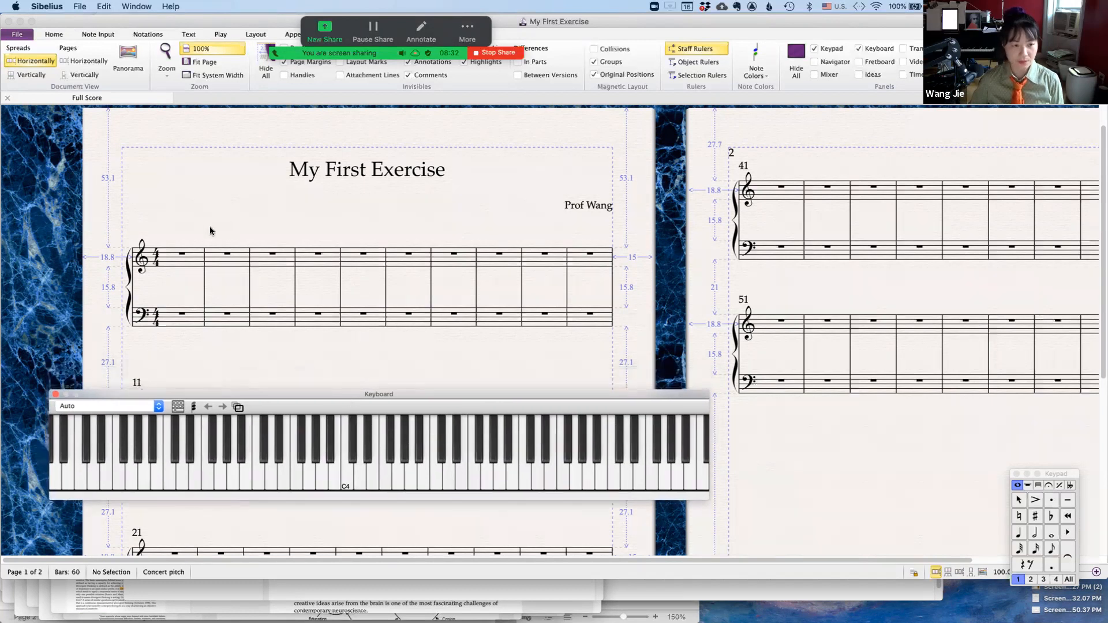
# Add the text "C4 = middle C" at bar 2 and move it above bar 1, level with the composer credit.
pyautogui.click(227, 233)
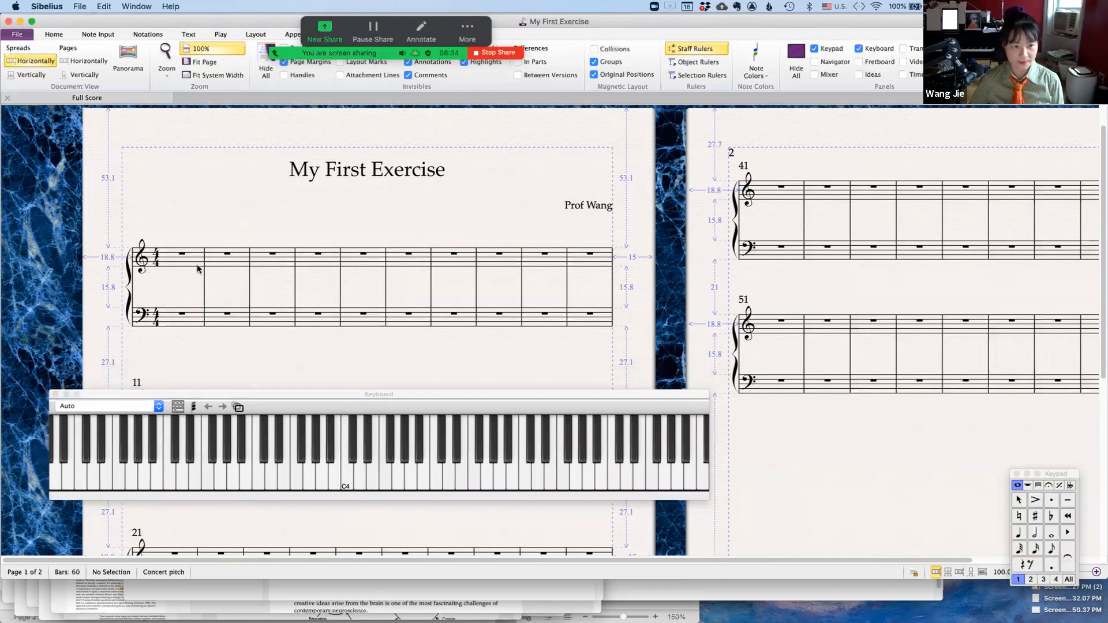
pyautogui.click(240, 258)
pyautogui.hotkey('ctrl', 't')
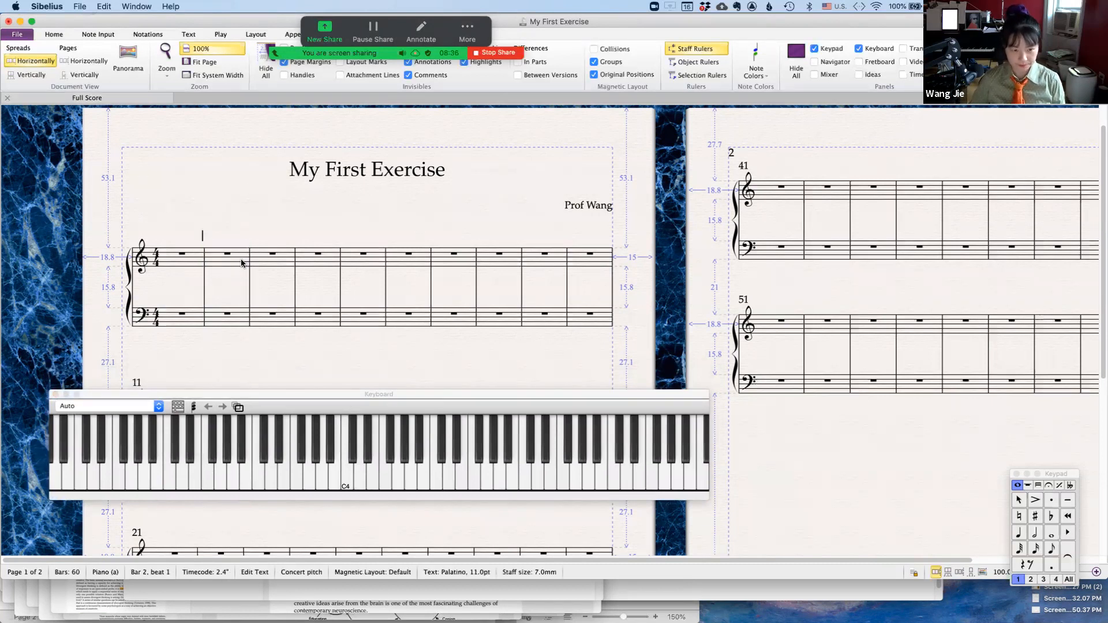
pyautogui.write('C4')
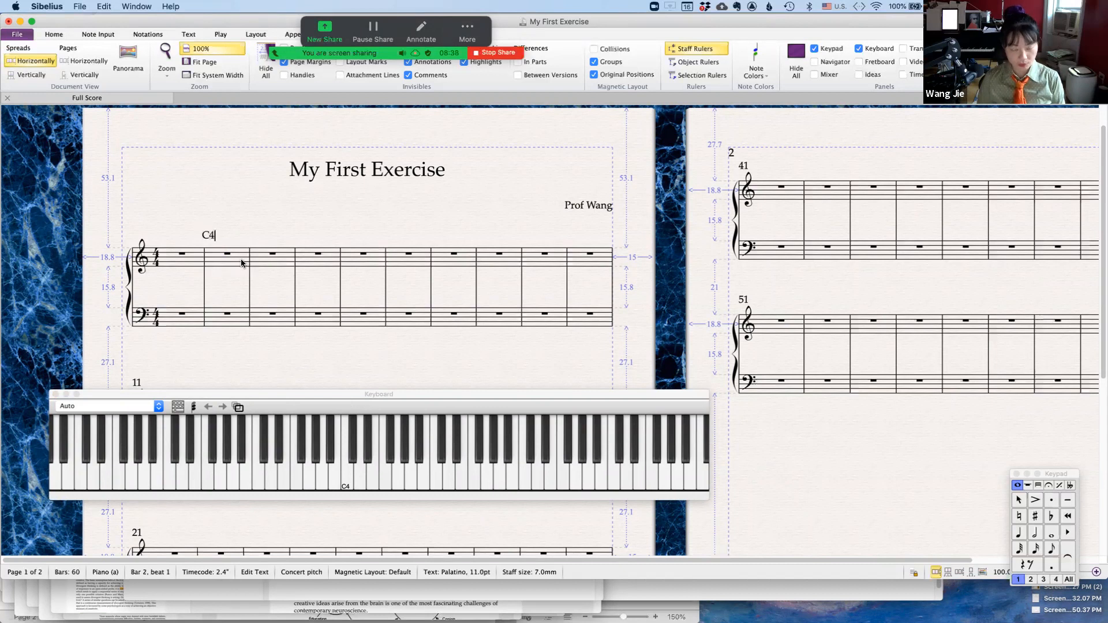
pyautogui.write(' = m')
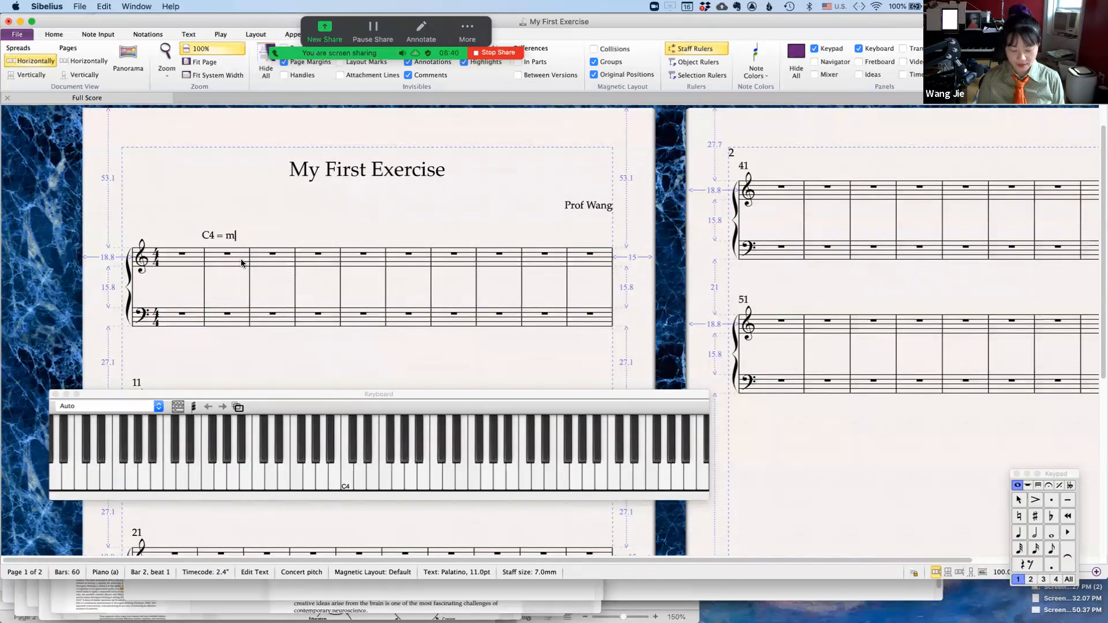
pyautogui.write('iddle C')
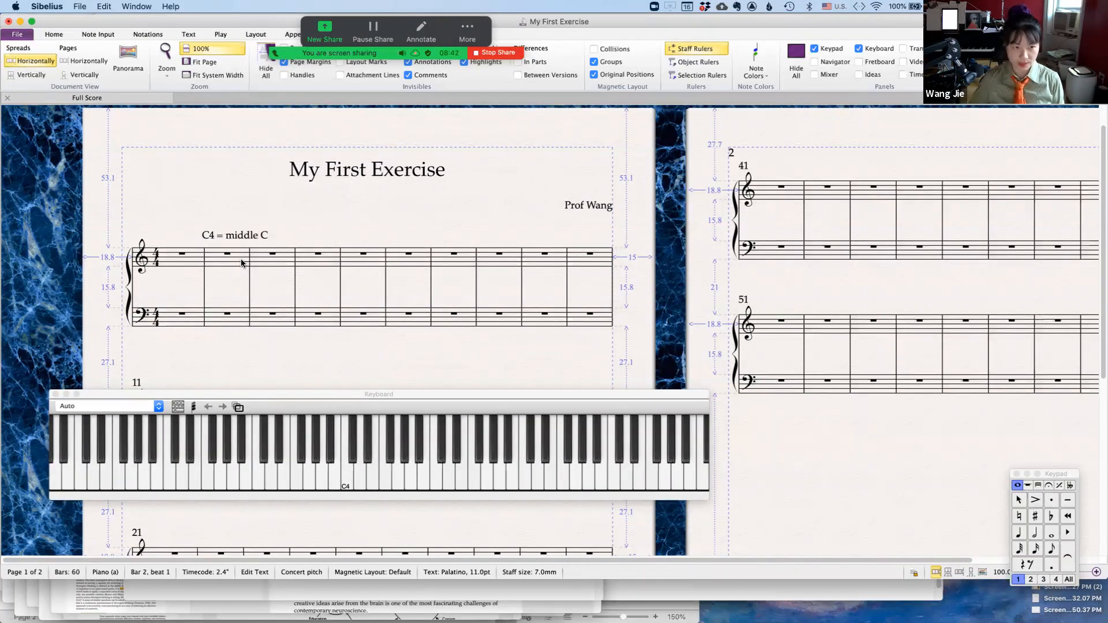
pyautogui.moveTo(253, 235); pyautogui.dragTo(210, 206)
pyautogui.press('Escape')
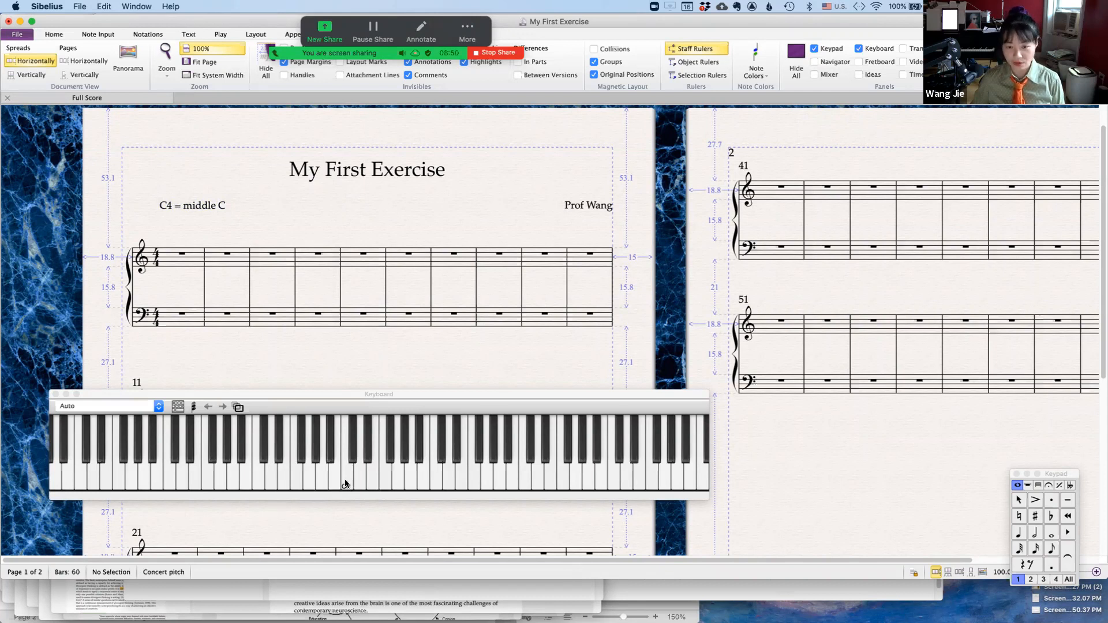
# Play the C keys in ascending octaves from C1 through middle C up to C7 on the on-screen keyboard.
pyautogui.click(81, 484)
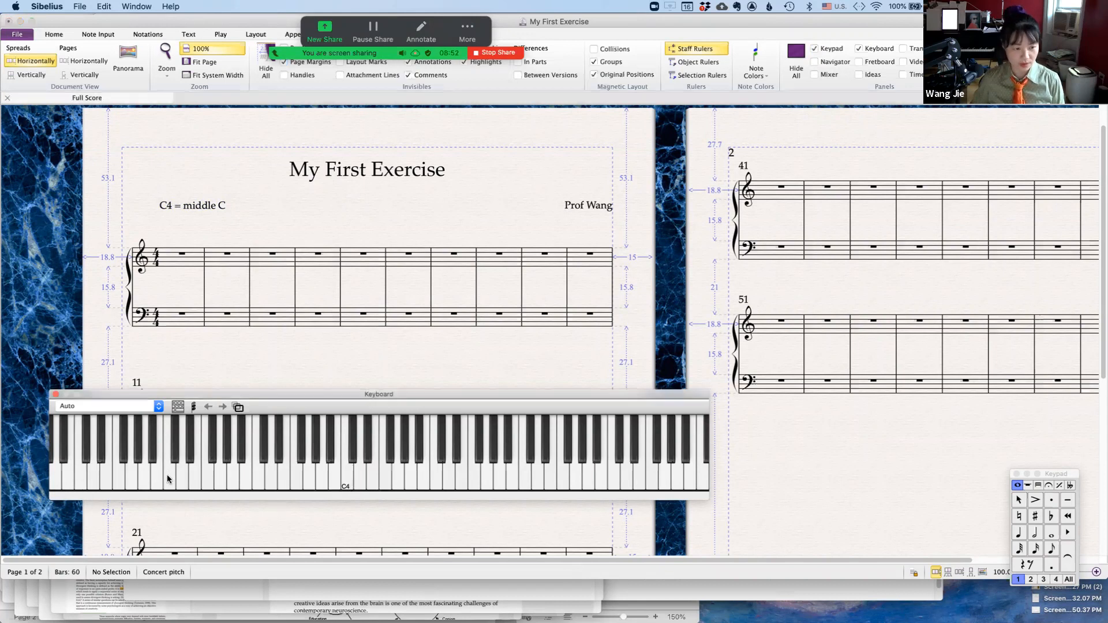
pyautogui.click(258, 478)
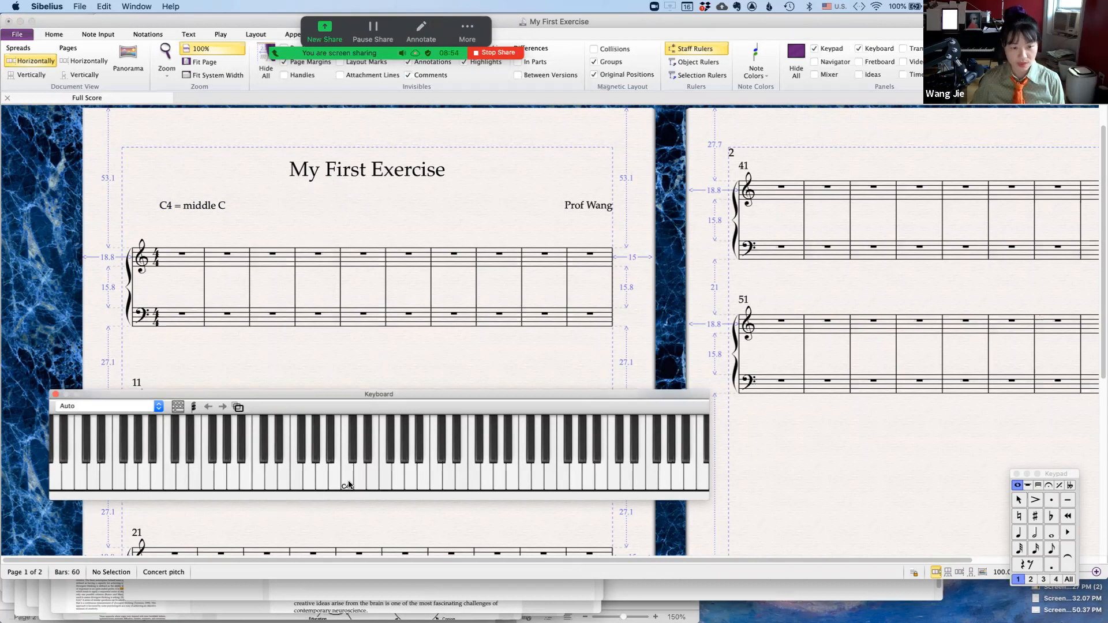
pyautogui.click(349, 480)
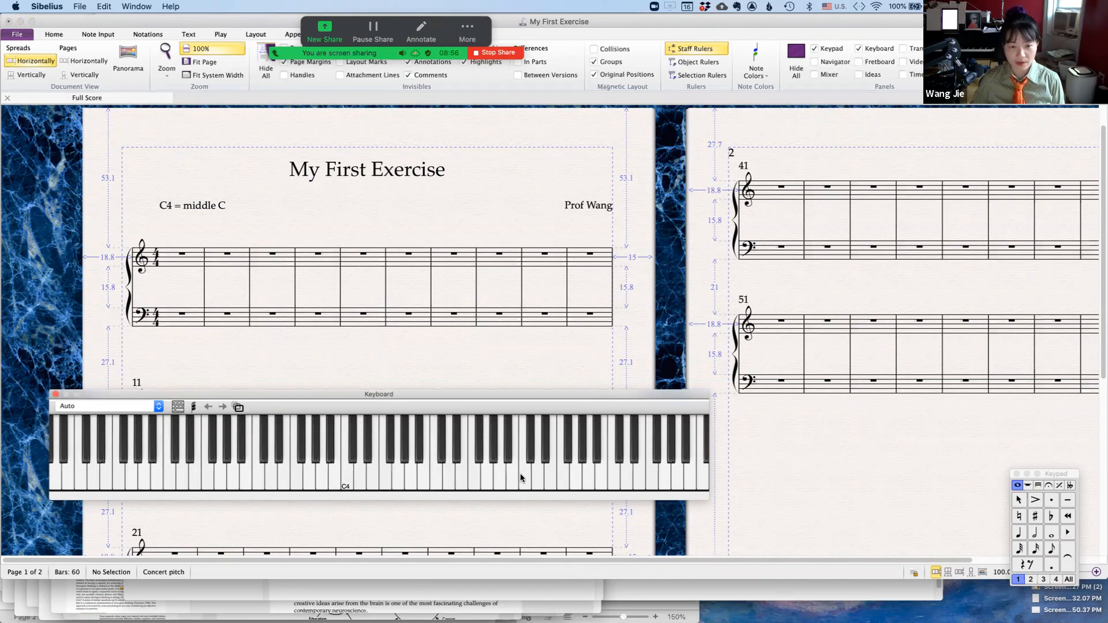
pyautogui.click(614, 477)
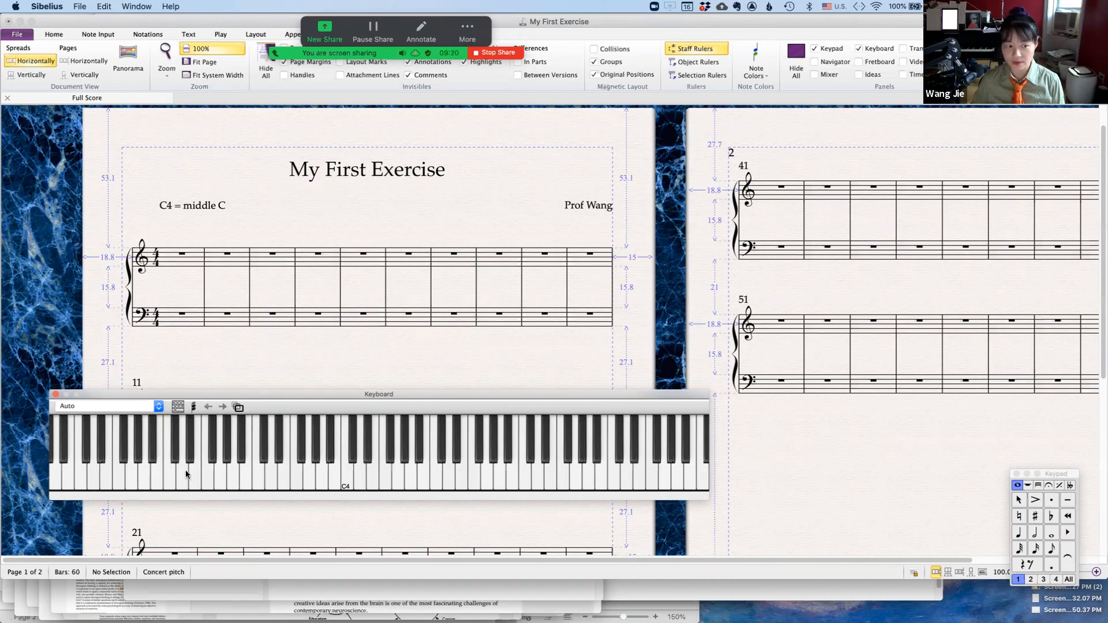
# Play the Cs in ascending octaves again, starting from C1 and continuing to C8 at the keyboard's high end.
pyautogui.click(75, 483)
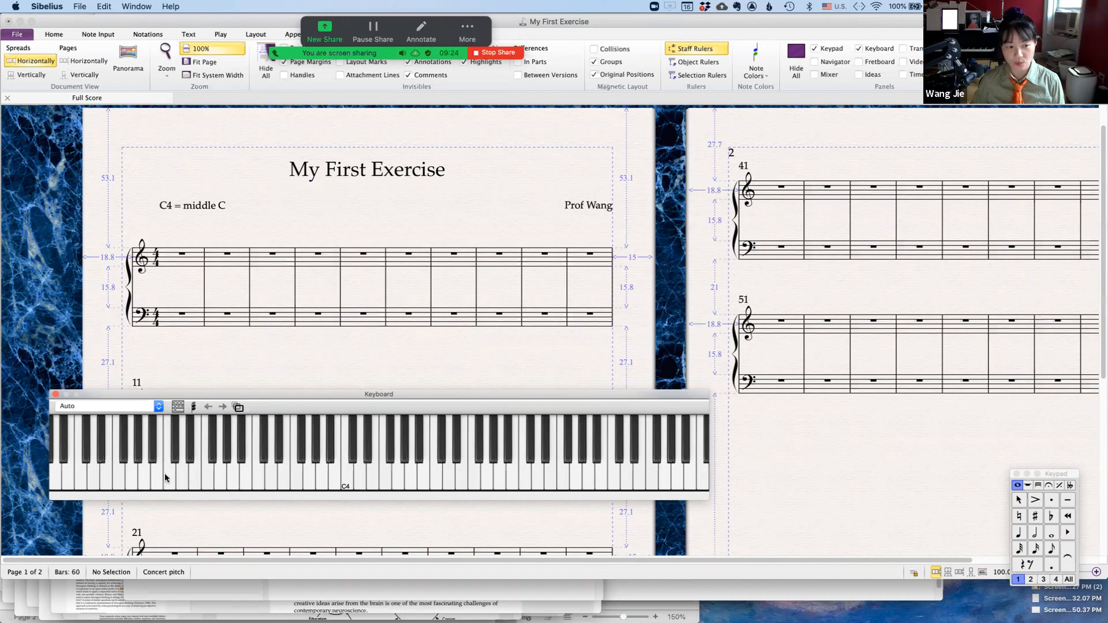
pyautogui.click(255, 470)
pyautogui.click(438, 478)
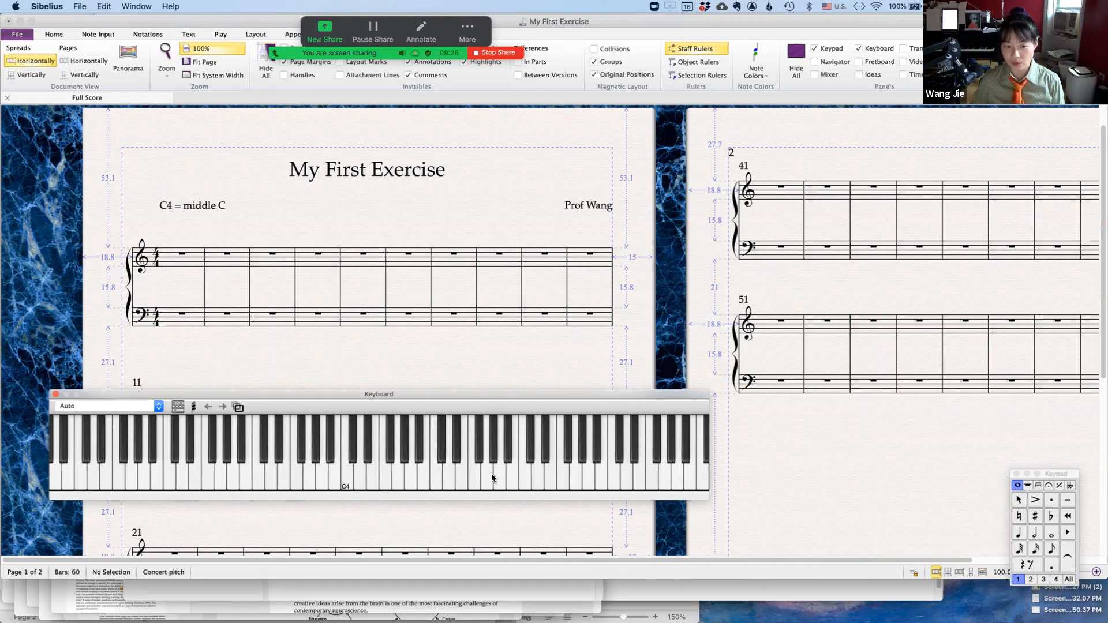
pyautogui.click(614, 472)
pyautogui.click(701, 471)
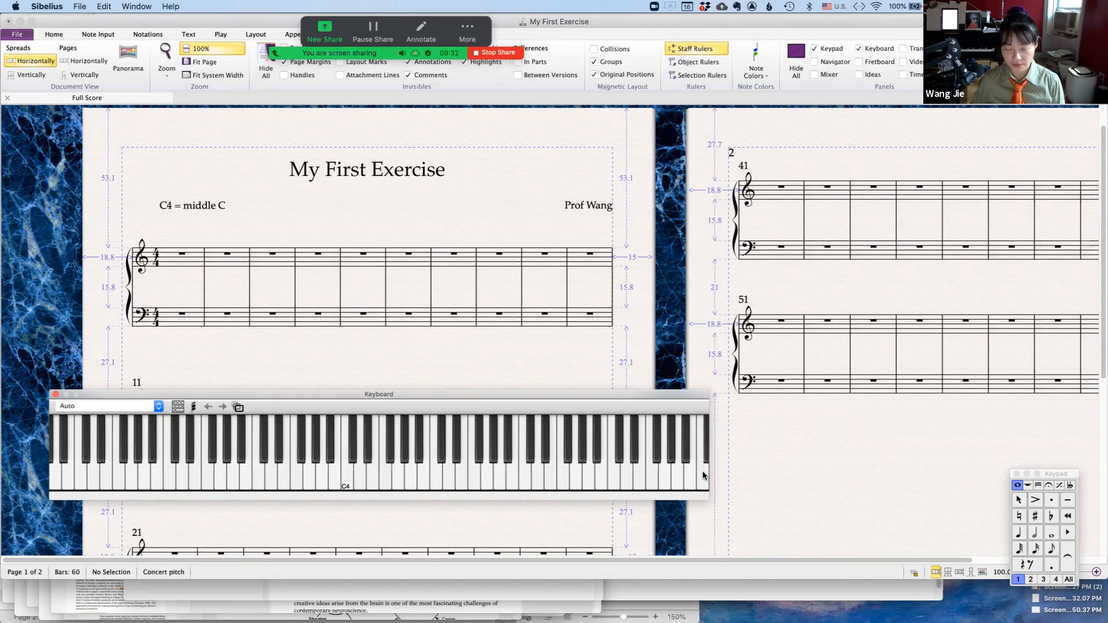
# Play the lowest C twice, some notes from C5 to C6, and the highest visible keys of the on-screen keyboard.
pyautogui.click(75, 474)
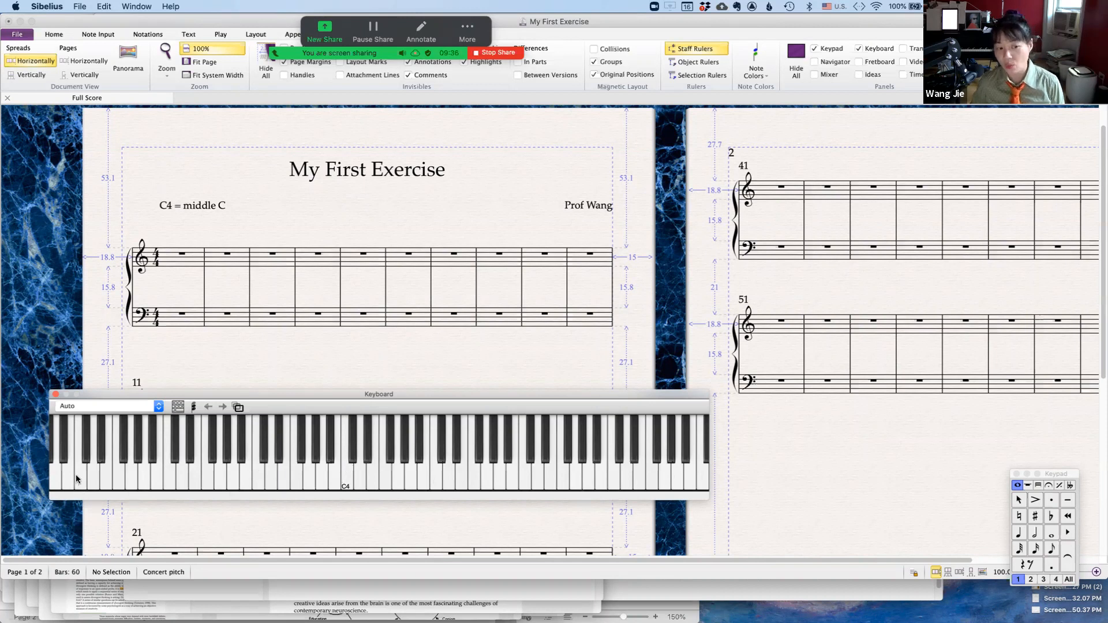
pyautogui.click(77, 473)
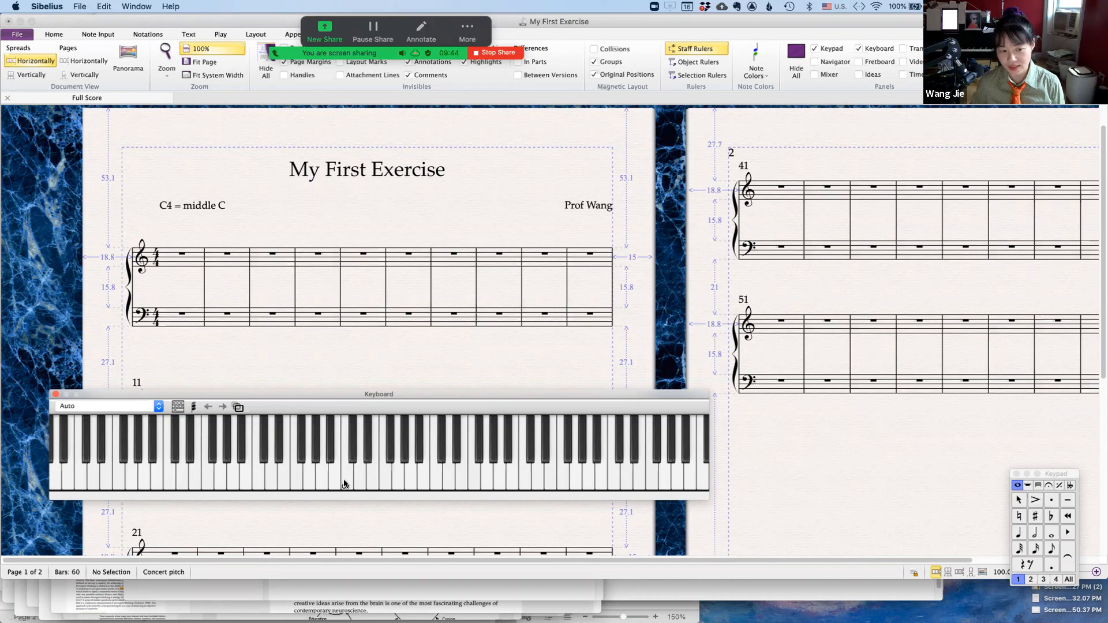
pyautogui.click(434, 484)
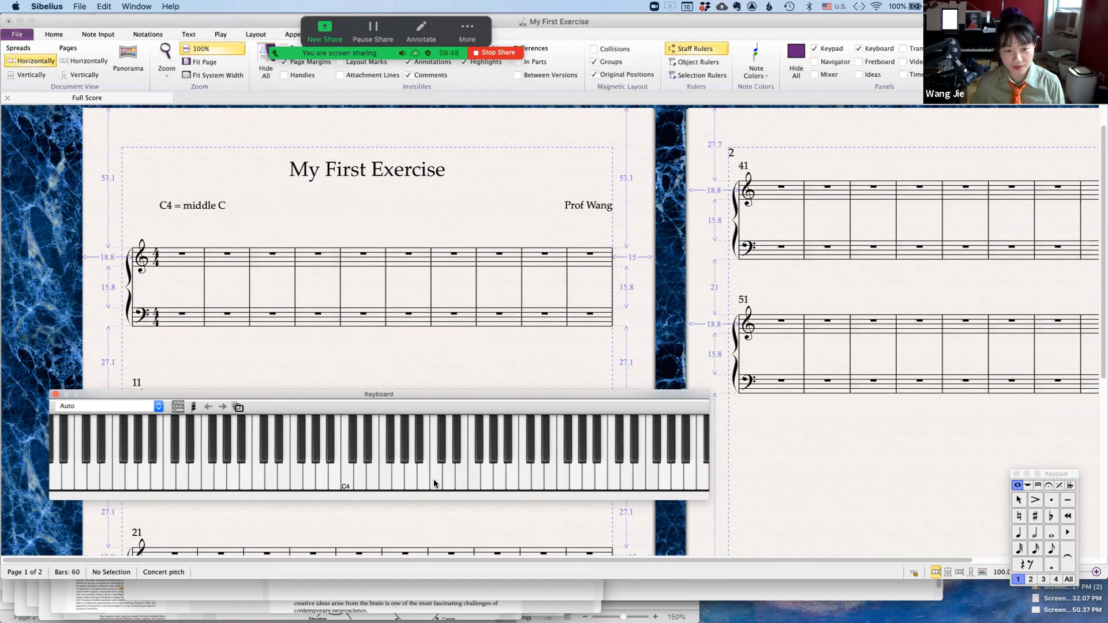
pyautogui.click(462, 484)
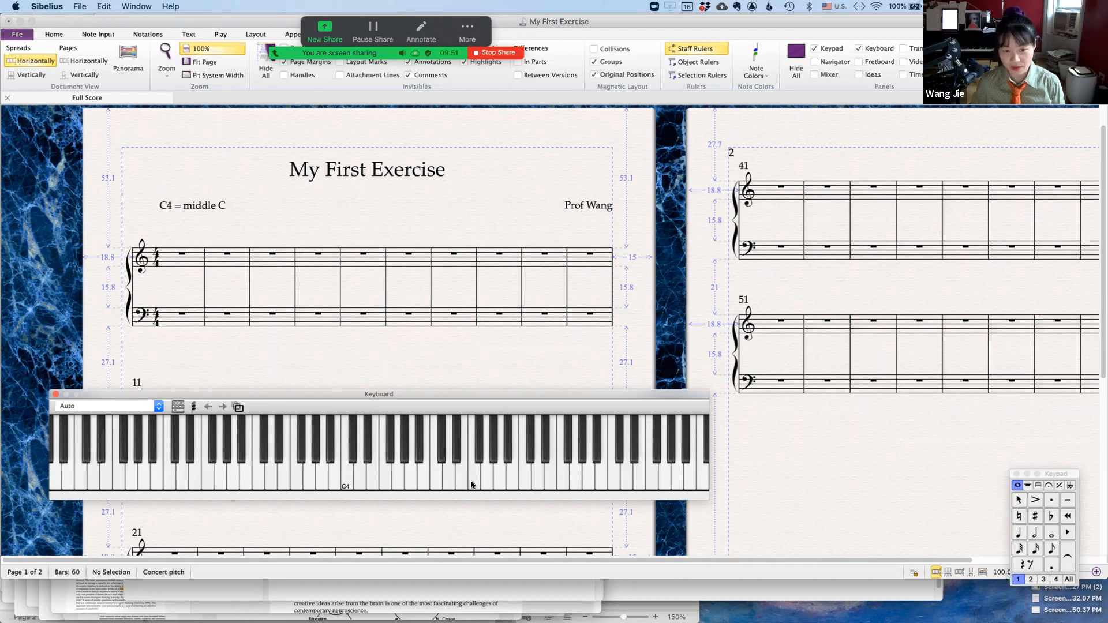
pyautogui.click(525, 484)
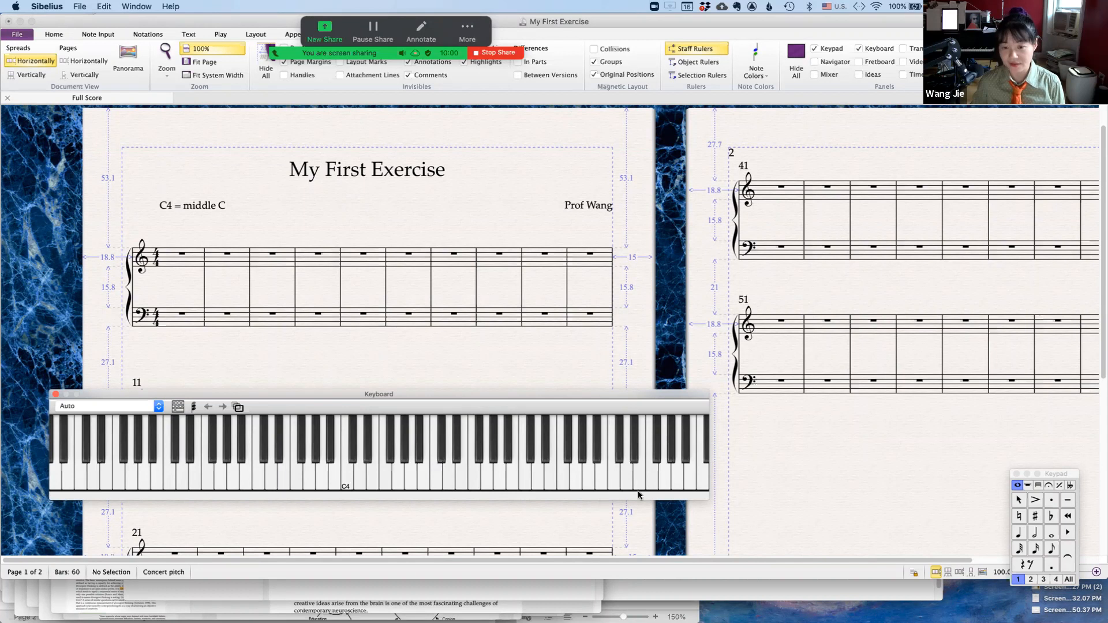
pyautogui.click(701, 479)
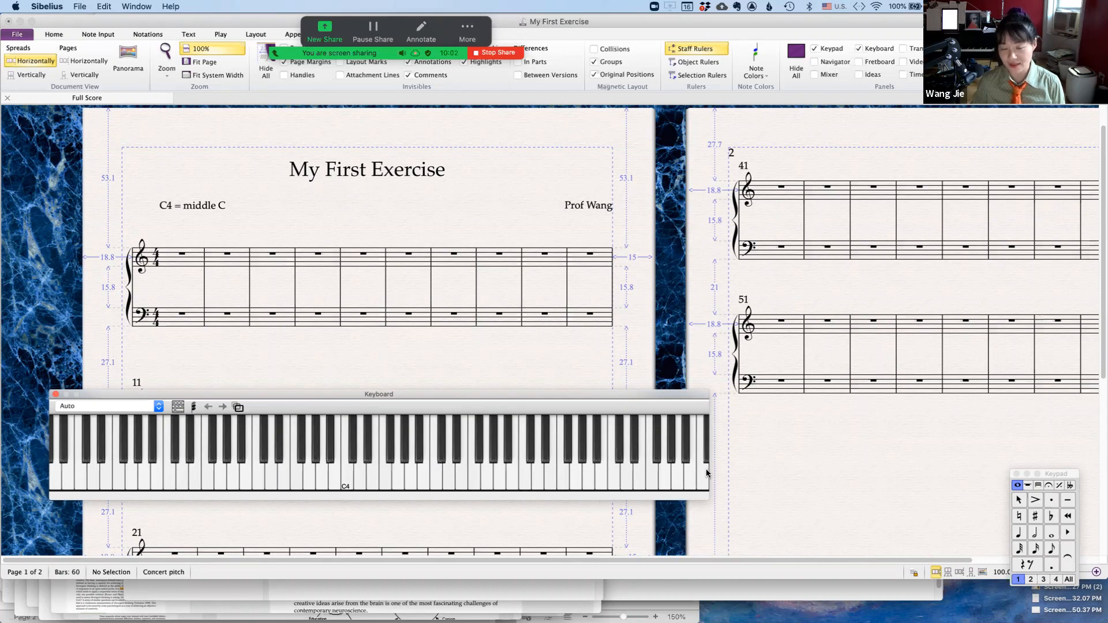
pyautogui.click(706, 459)
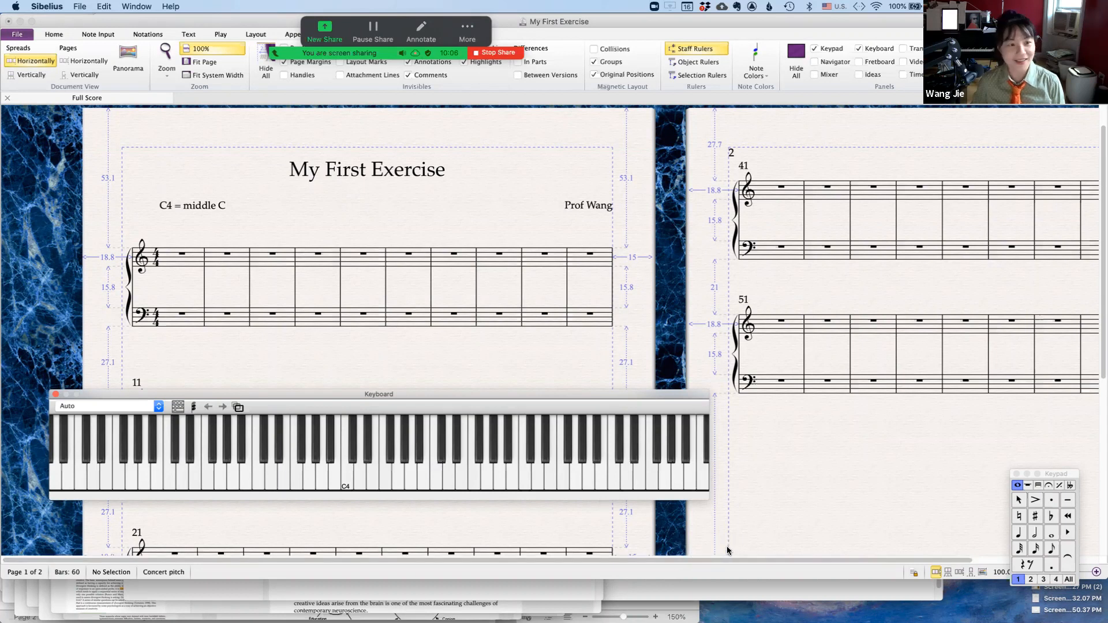
# Move the Keyboard panel down to uncover the treble staff of the bar 11 system, and play middle C and G4.
pyautogui.moveTo(292, 395); pyautogui.dragTo(298, 432)
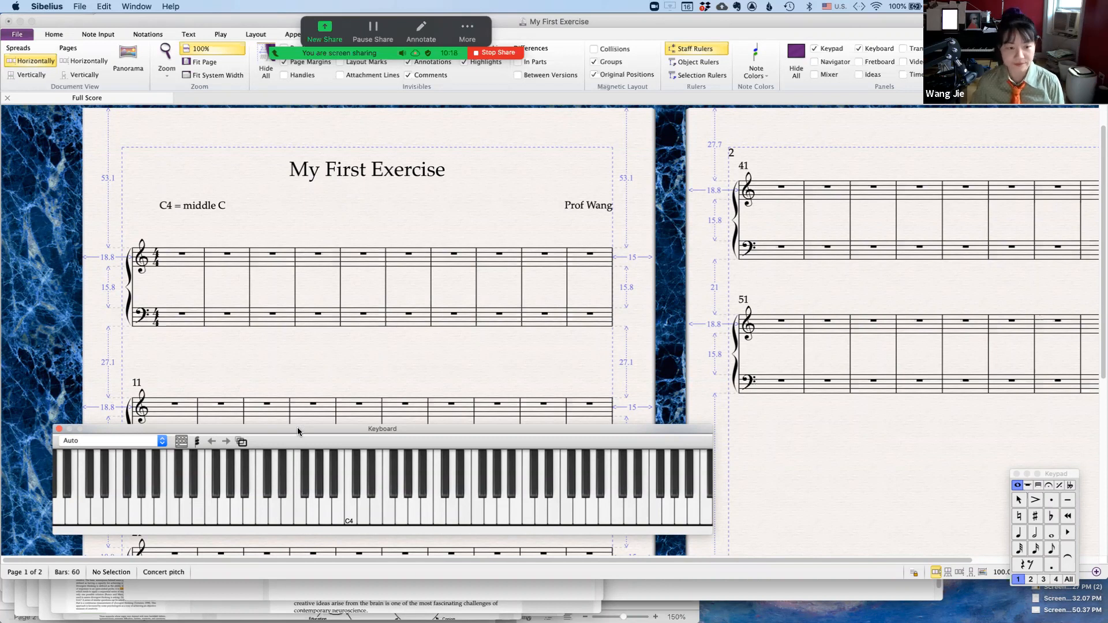
pyautogui.moveTo(298, 432); pyautogui.dragTo(314, 424)
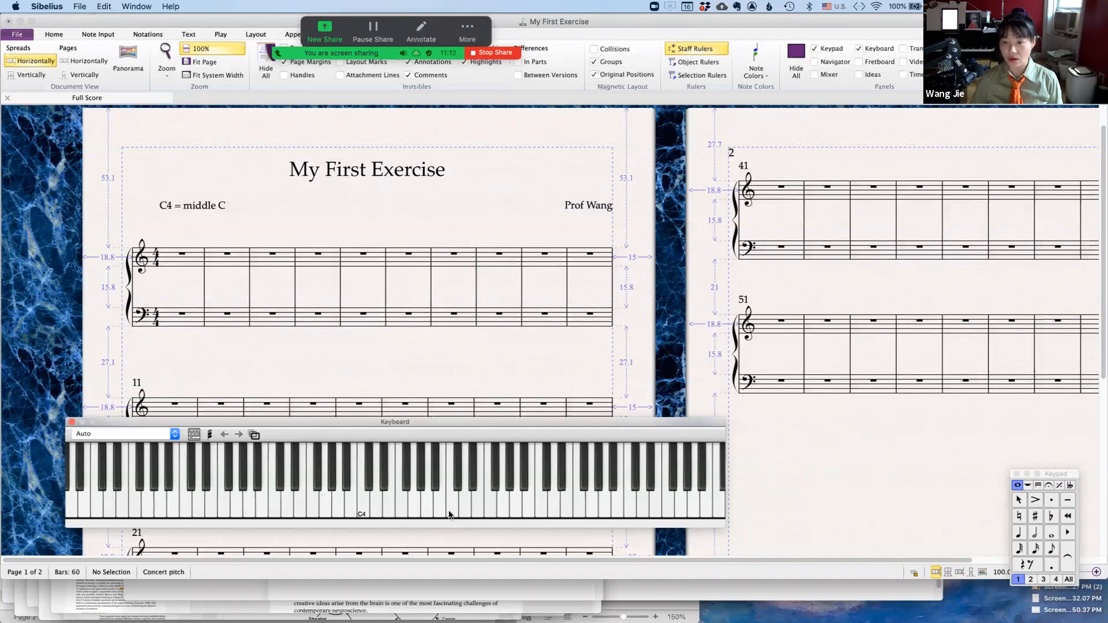
pyautogui.click(364, 508)
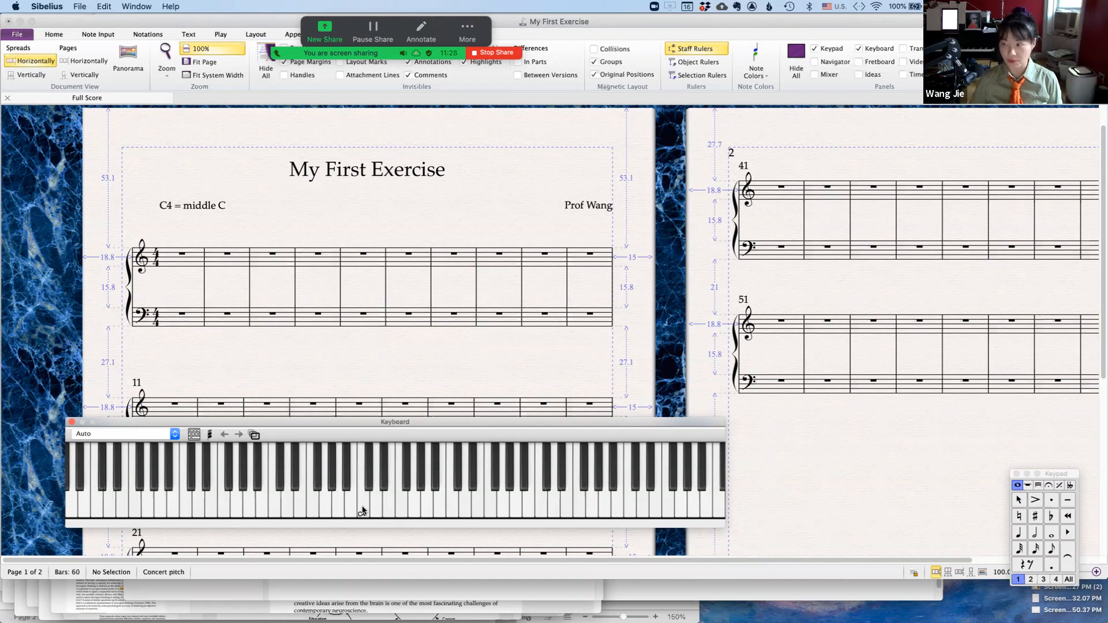
pyautogui.click(363, 510)
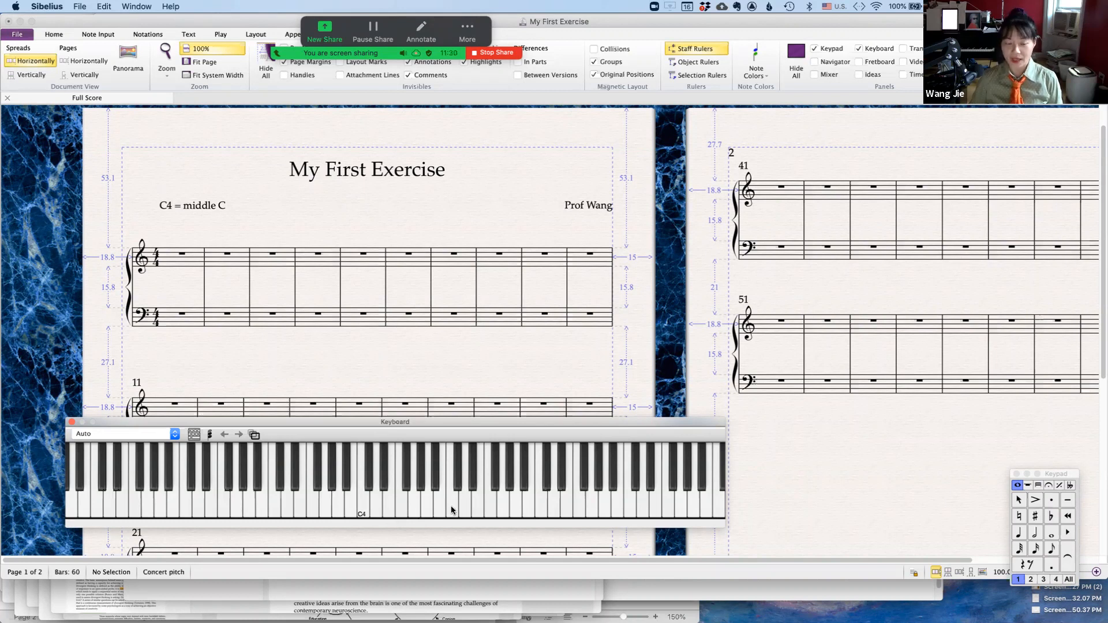
pyautogui.click(409, 510)
pyautogui.click(361, 508)
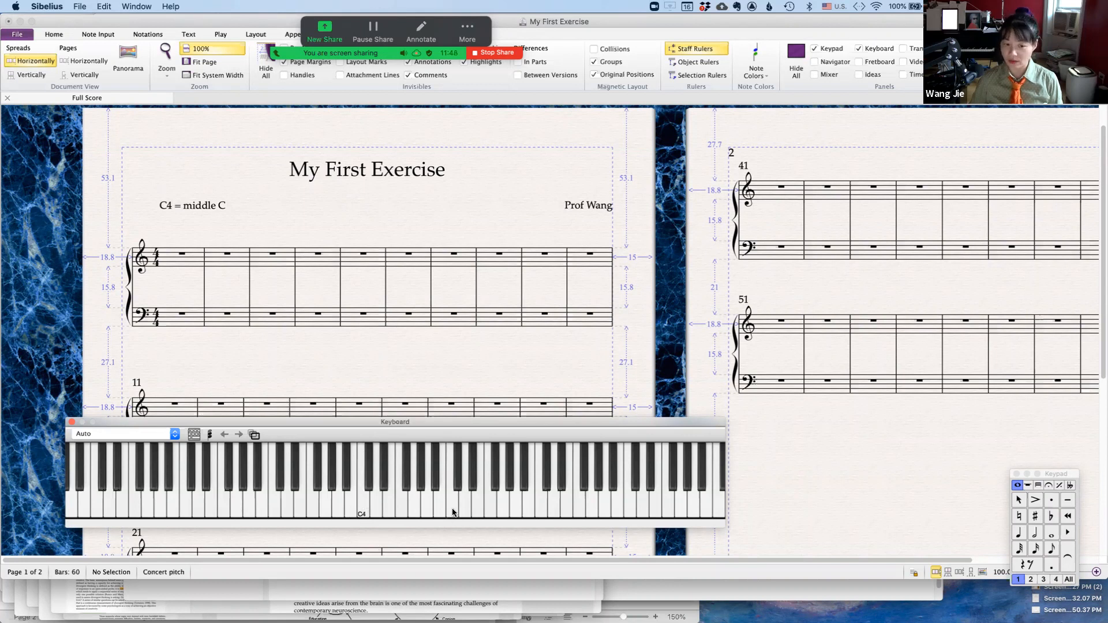
pyautogui.click(361, 511)
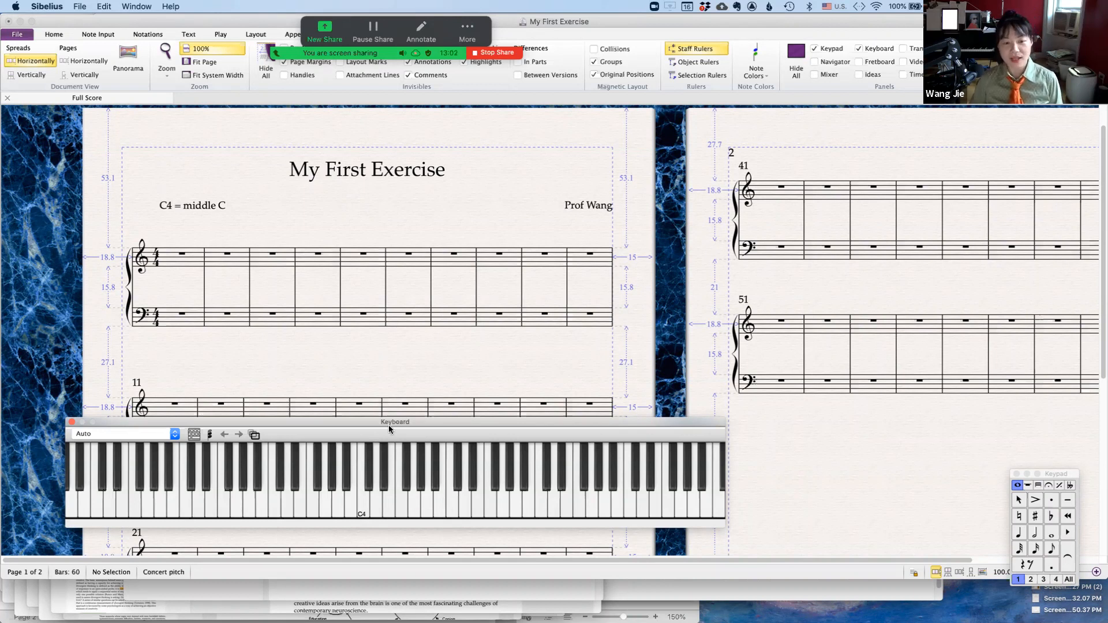
# Raise the Keyboard panel slightly and play notes within the octave from C3 to middle C, including G3 and B3.
pyautogui.moveTo(385, 423); pyautogui.dragTo(386, 412)
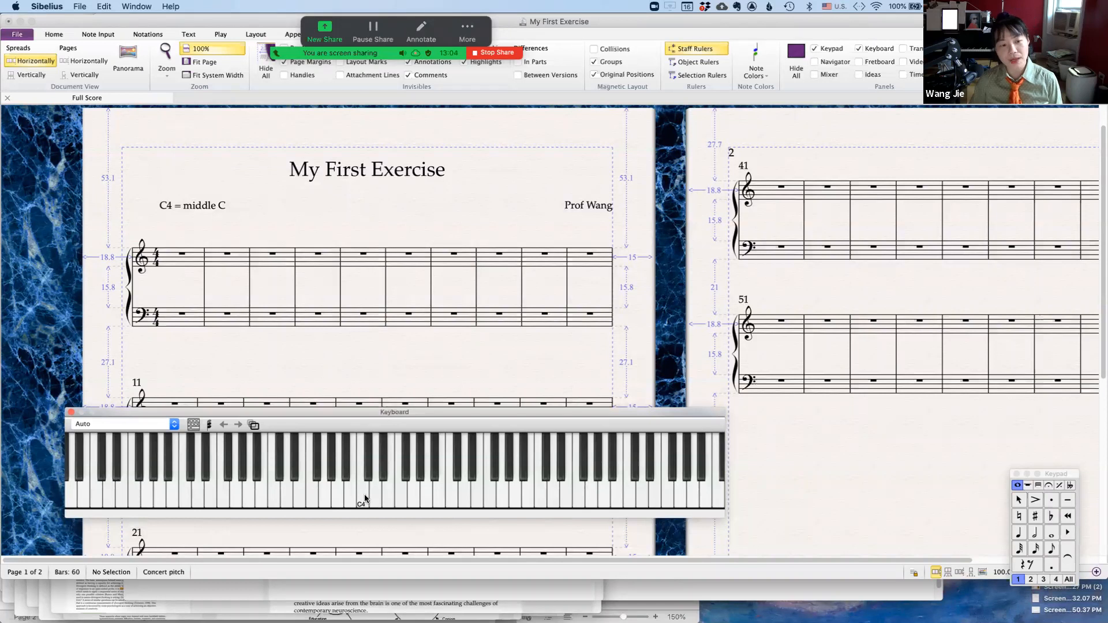
pyautogui.click(326, 502)
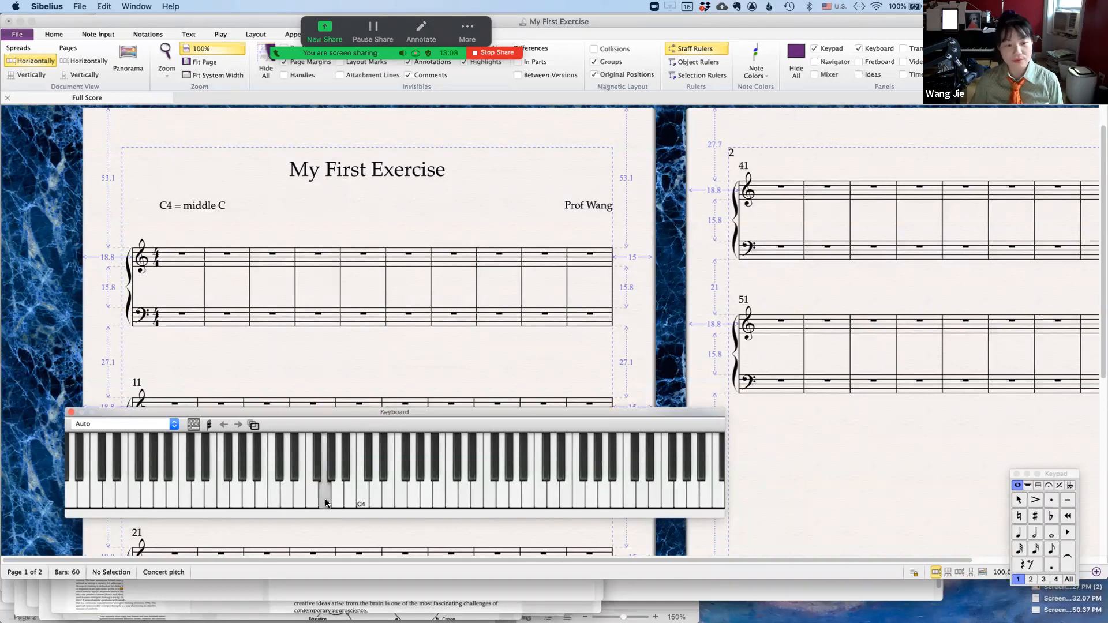
pyautogui.click(352, 501)
pyautogui.click(360, 500)
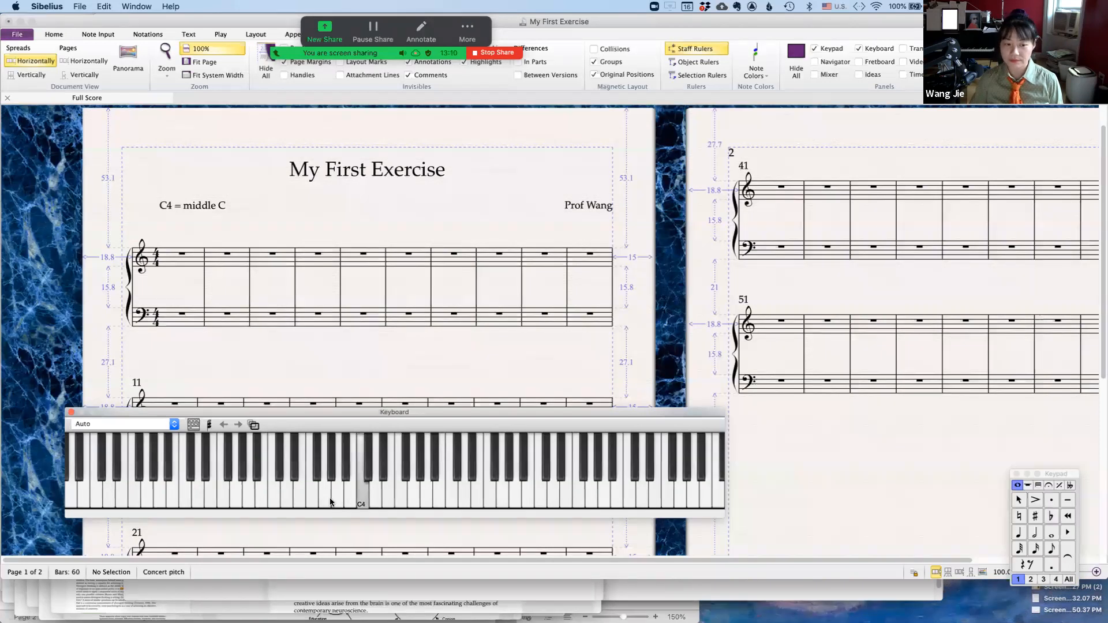
pyautogui.click(273, 495)
pyautogui.click(332, 502)
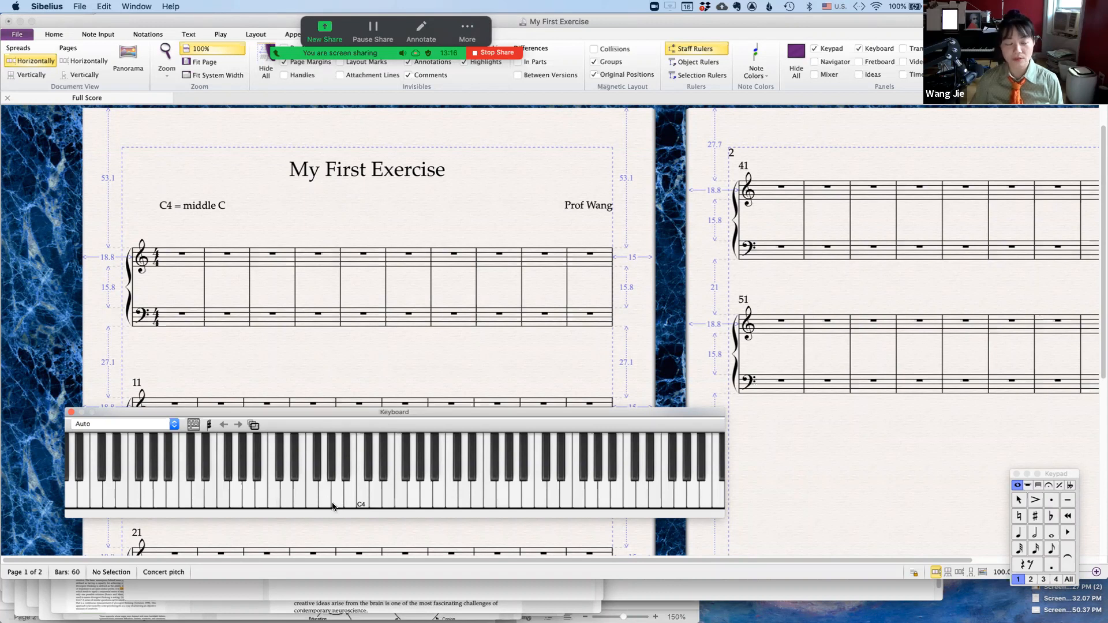
# Play C♯4, B3, G♯3 and C♯3 in descending order, repeating the first two, and return to C♯4.
pyautogui.click(370, 473)
pyautogui.click(369, 474)
pyautogui.click(348, 492)
pyautogui.click(348, 492)
pyautogui.click(330, 478)
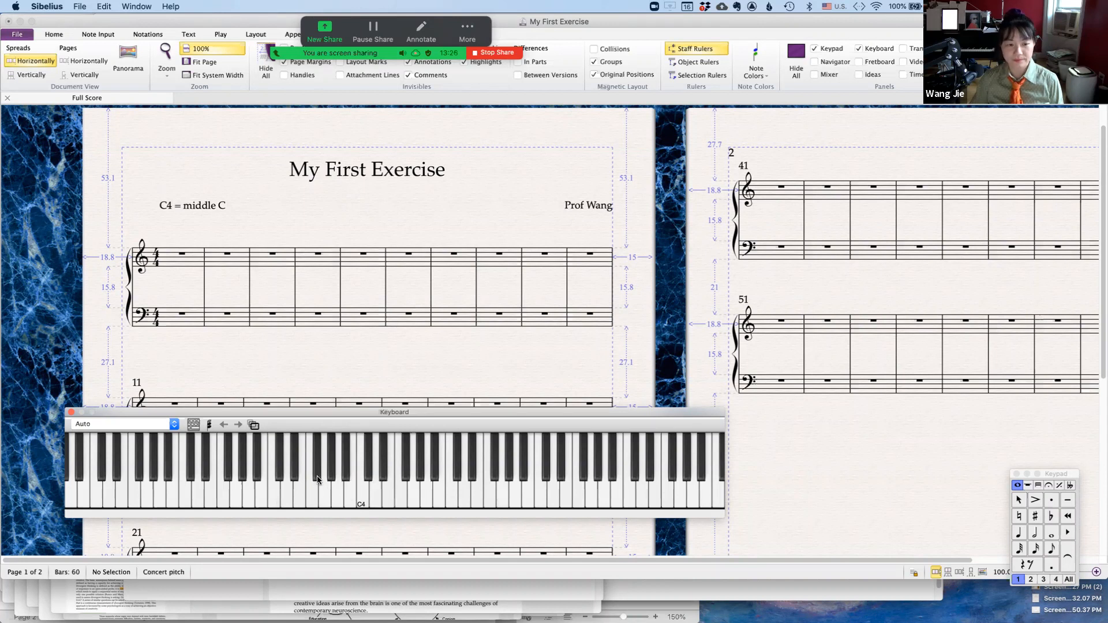
pyautogui.click(279, 470)
pyautogui.click(367, 475)
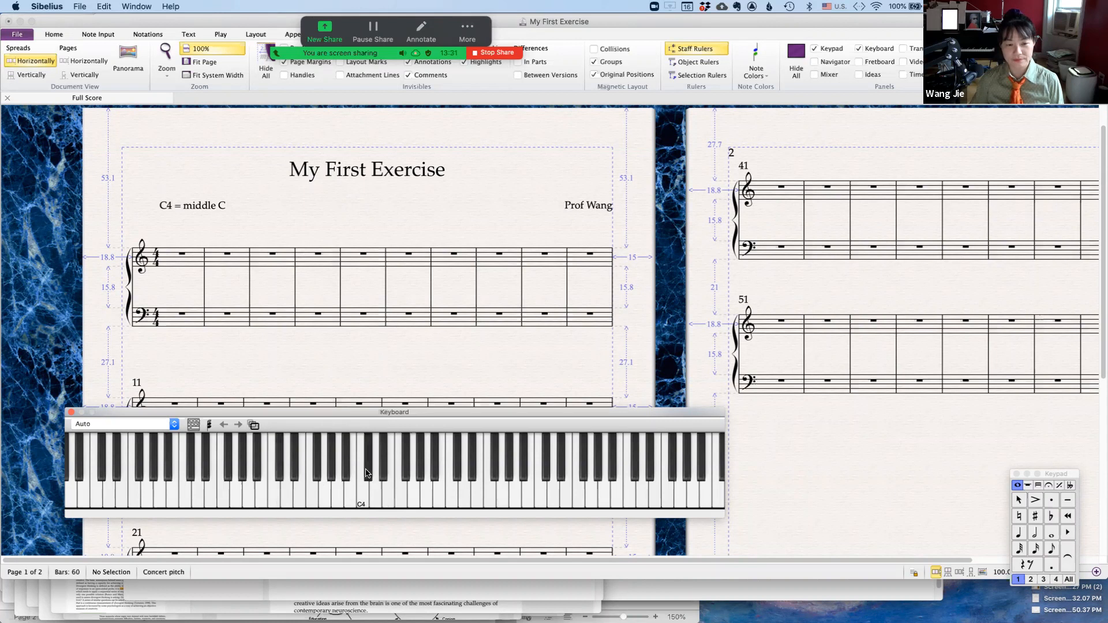
# Play the notes F4, C♯5, F5 and G♯4 above middle C, ending on F5.
pyautogui.click(401, 498)
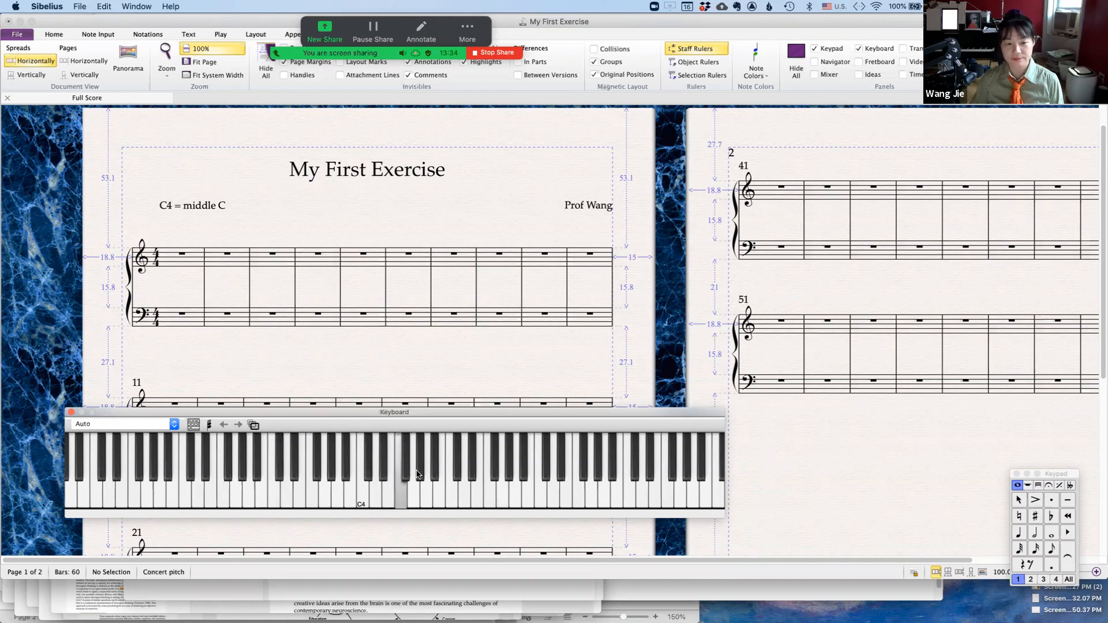
pyautogui.click(458, 472)
pyautogui.click(490, 494)
pyautogui.click(458, 470)
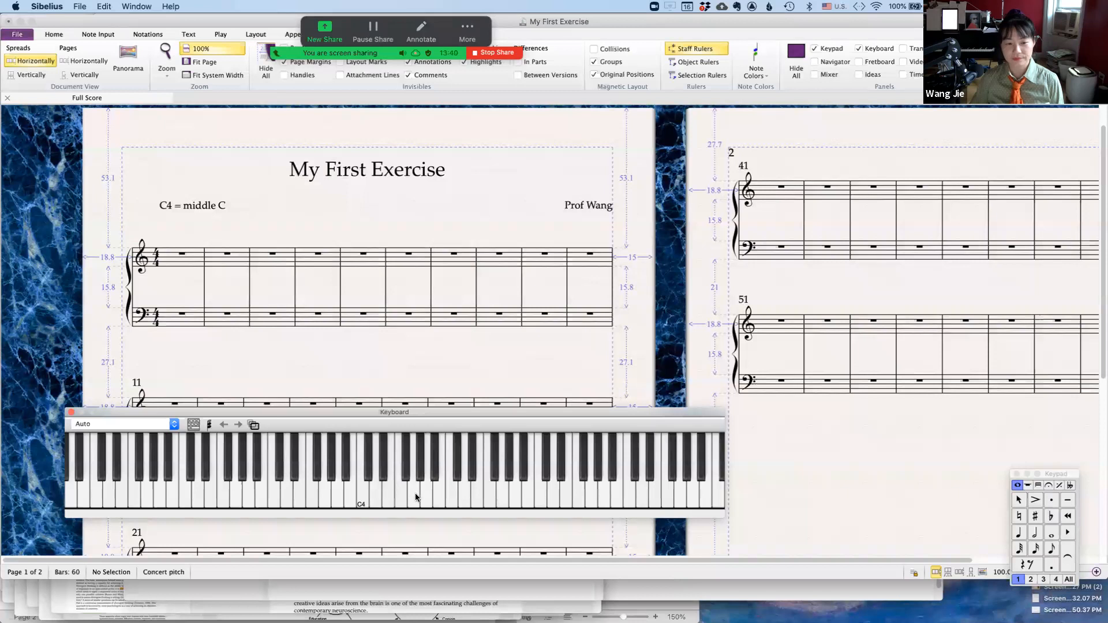
pyautogui.click(419, 472)
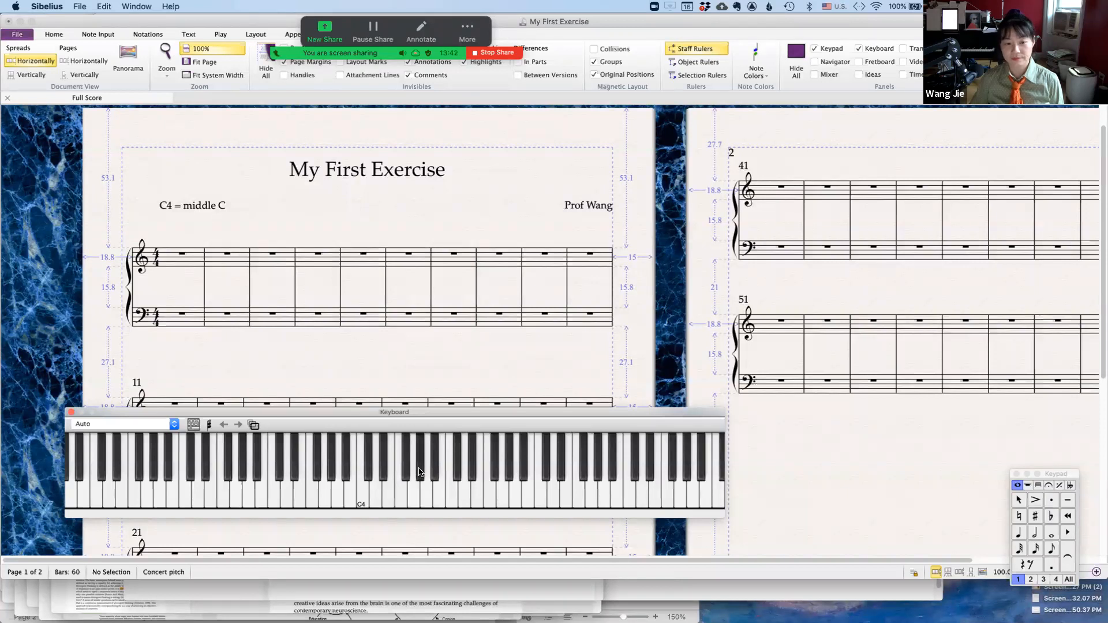
pyautogui.click(419, 472)
pyautogui.click(494, 504)
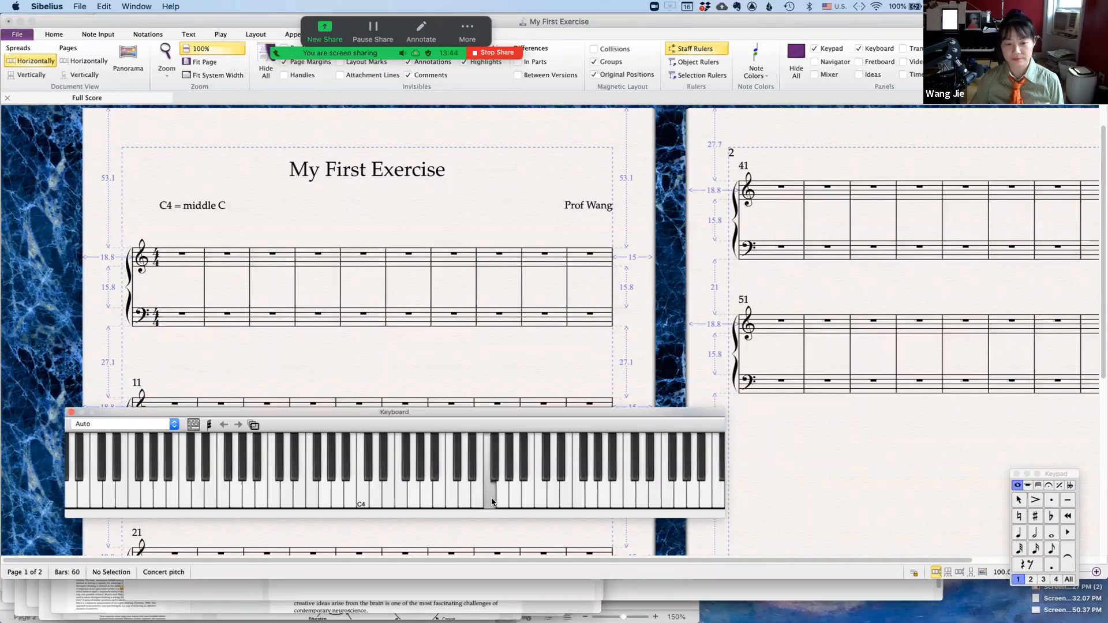
# Play C5 and C♯5 twice each, and descend through G♯4 to C♯4.
pyautogui.click(453, 492)
pyautogui.click(452, 489)
pyautogui.click(456, 474)
pyautogui.click(456, 474)
pyautogui.click(420, 476)
pyautogui.click(368, 469)
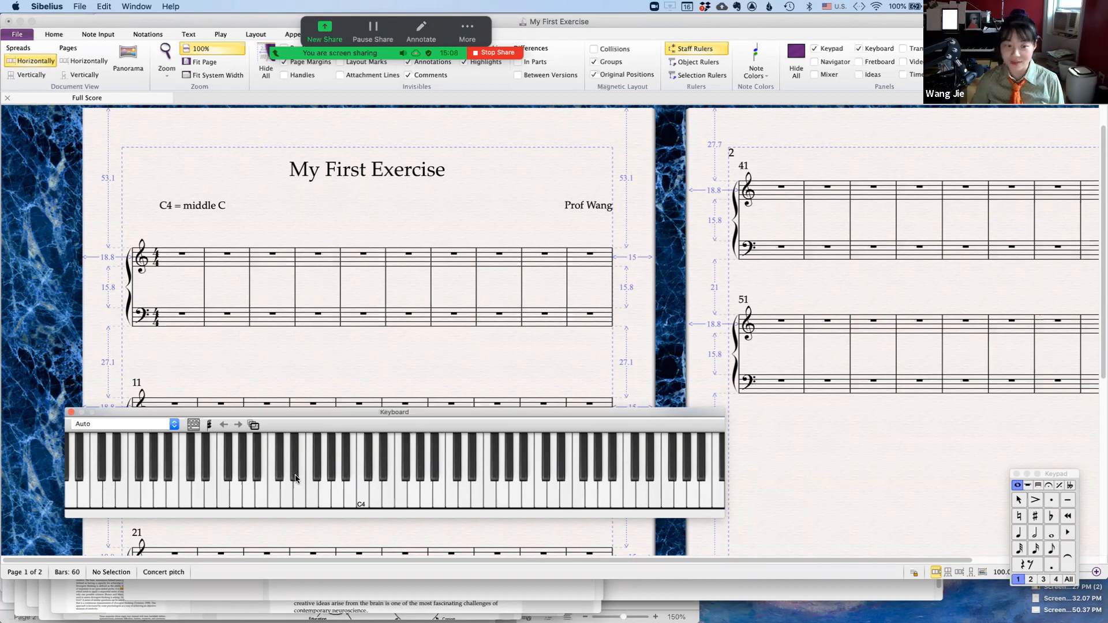
# Play the white keys stepwise upward from middle C to C5 as a C major scale.
pyautogui.click(363, 490)
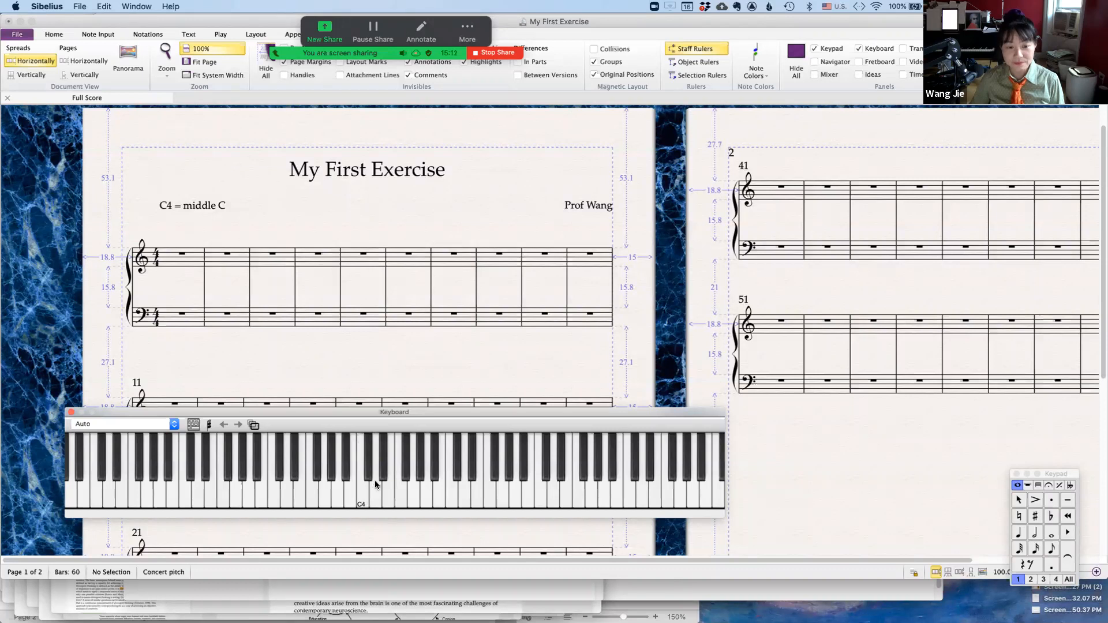
pyautogui.click(386, 483)
pyautogui.click(399, 486)
pyautogui.click(411, 489)
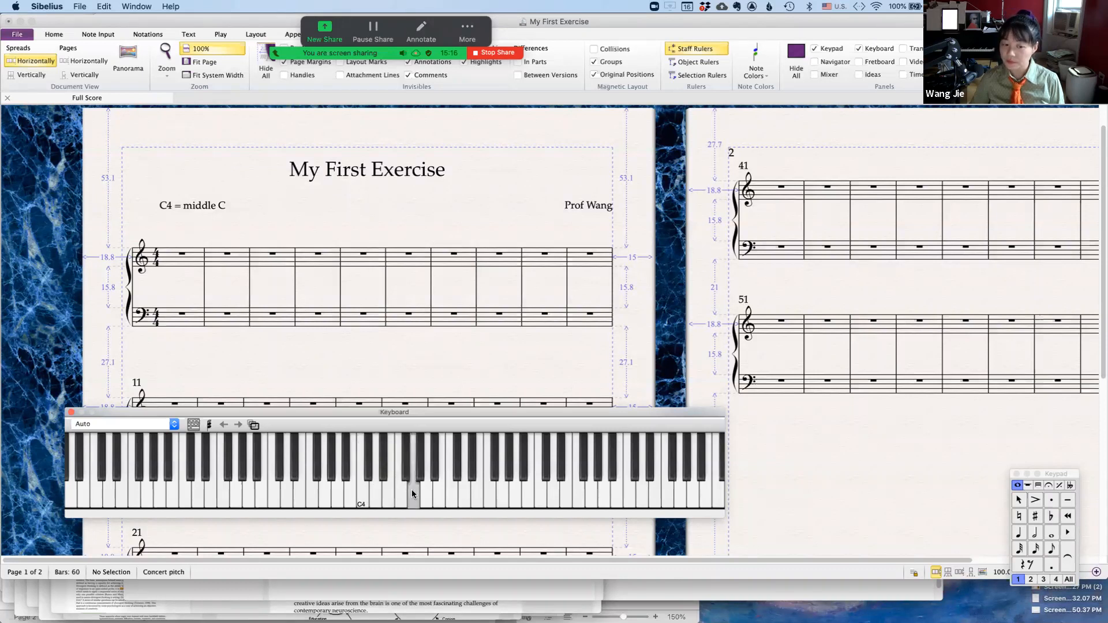
pyautogui.click(416, 490)
pyautogui.click(428, 484)
pyautogui.click(436, 494)
pyautogui.click(447, 494)
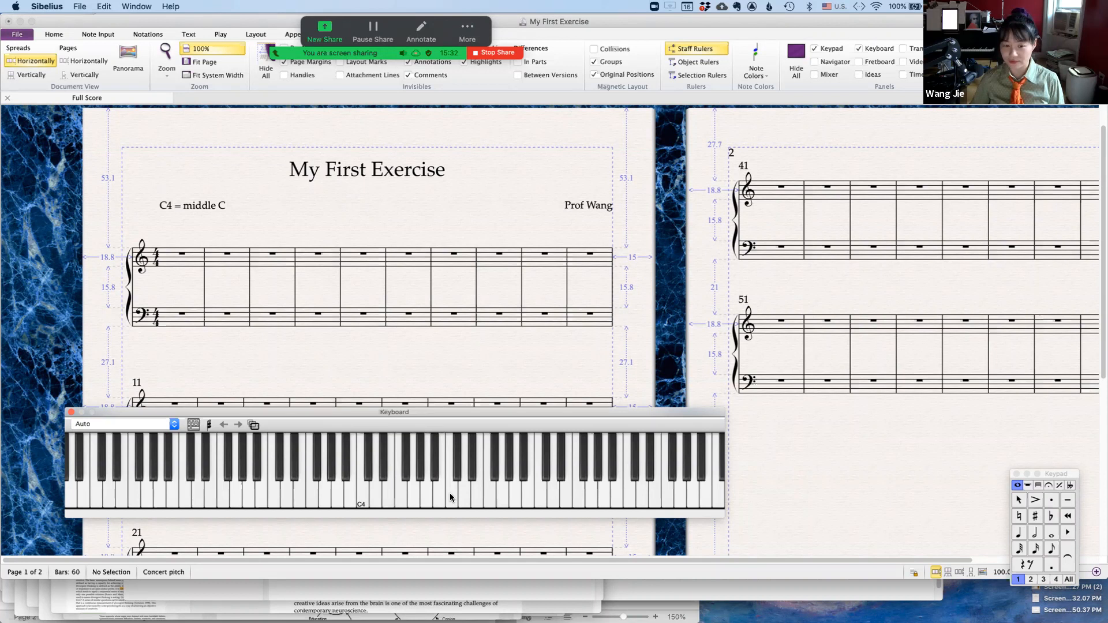
# Play back down from B4 and A4 to C♯4, just above middle C.
pyautogui.click(439, 482)
pyautogui.click(428, 491)
pyautogui.click(369, 474)
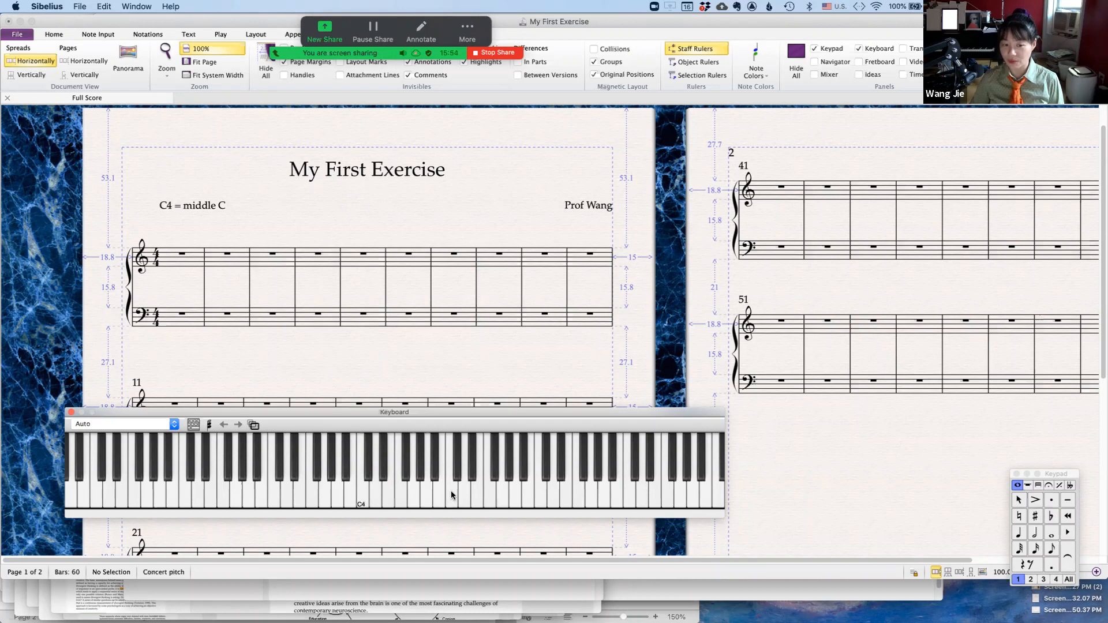
# Play upward from middle C through D4, A4 and B4 to C5 as an ascending C major scale.
pyautogui.click(364, 496)
pyautogui.click(374, 495)
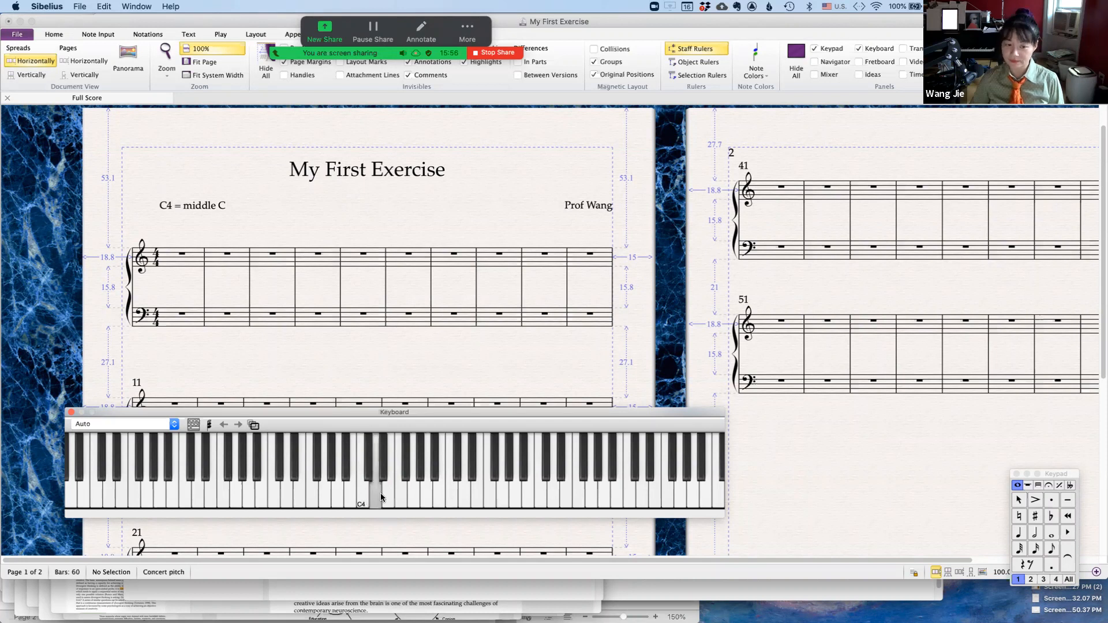
pyautogui.click(424, 493)
pyautogui.click(443, 492)
pyautogui.click(450, 496)
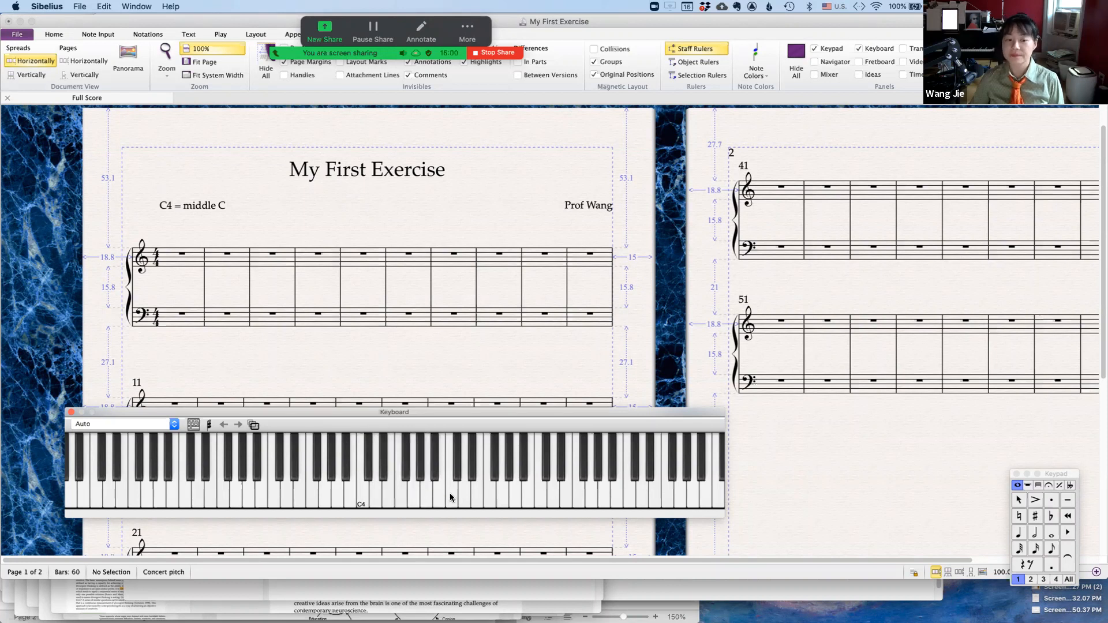
# Play down through G4 and D4 to middle C as a descending C major scale.
pyautogui.click(414, 494)
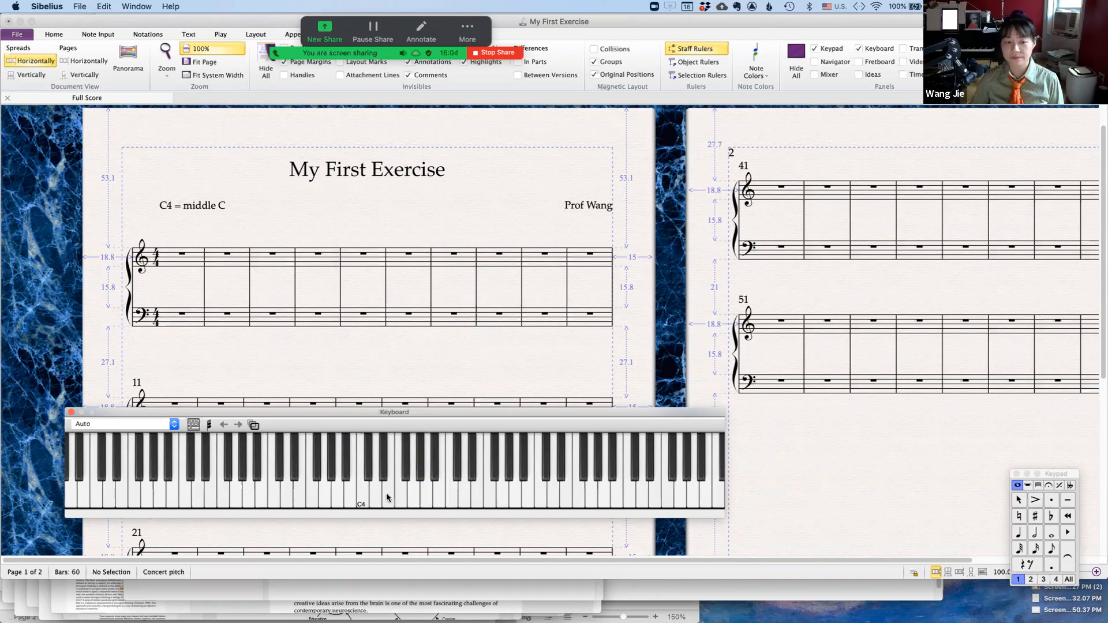
pyautogui.click(373, 493)
pyautogui.click(361, 496)
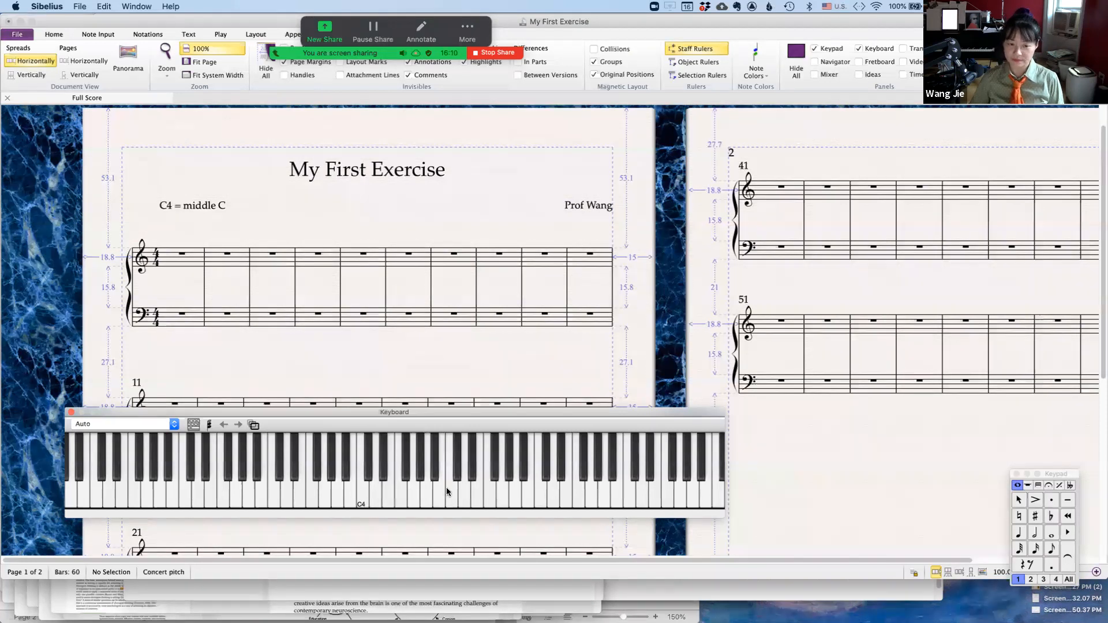
# Play C major arpeggio notes from G4 and C5 up to G5, and back down through E5 and C5 to middle C.
pyautogui.click(413, 493)
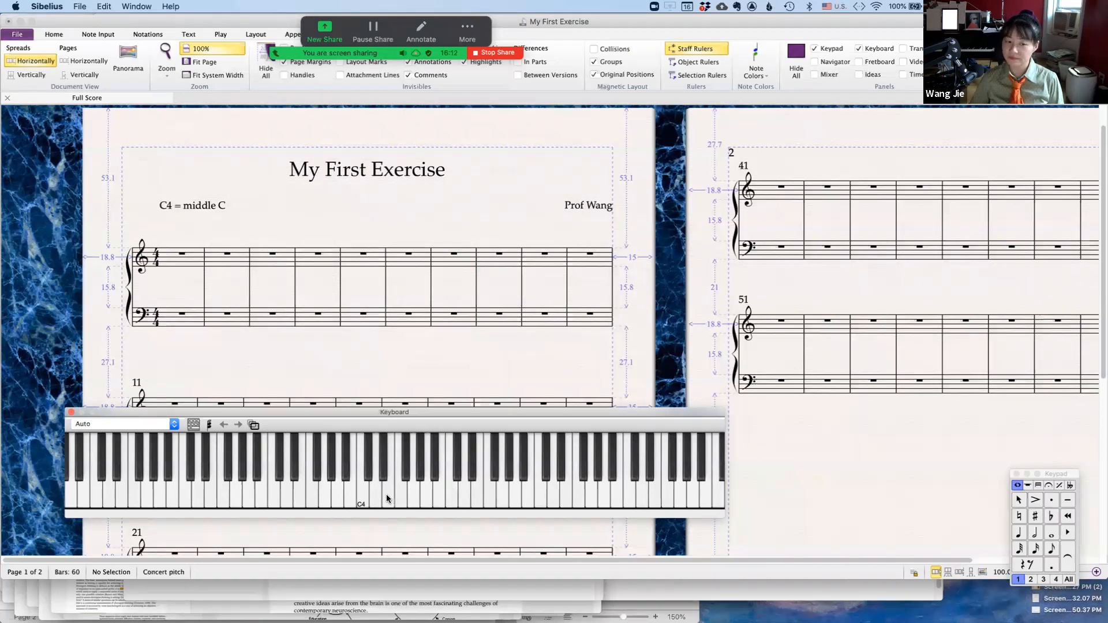
pyautogui.click(451, 491)
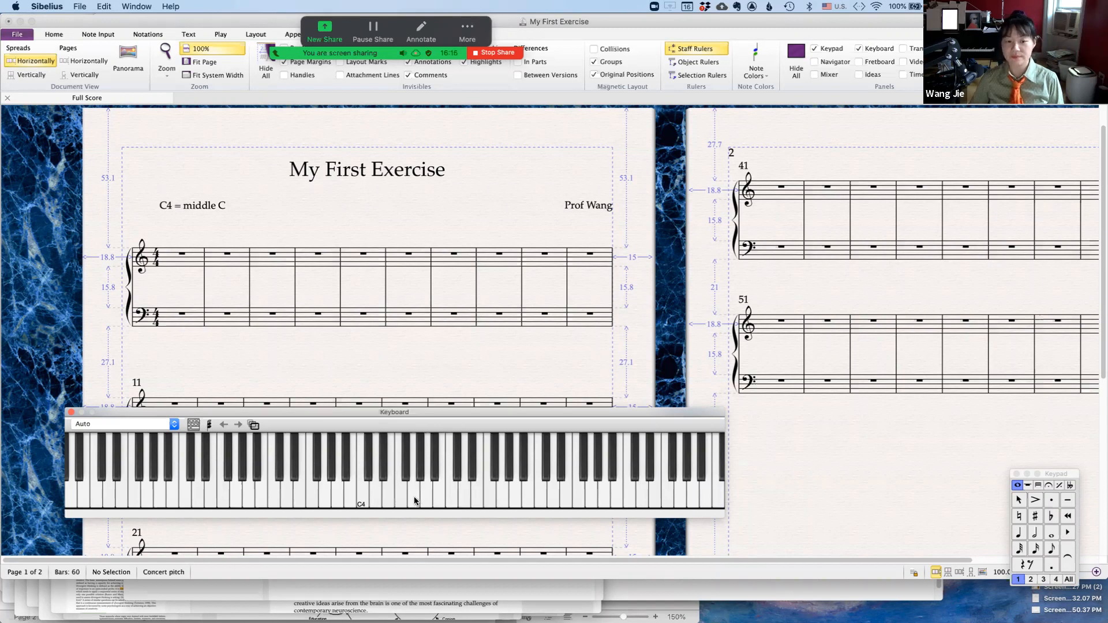
pyautogui.click(413, 496)
pyautogui.click(474, 489)
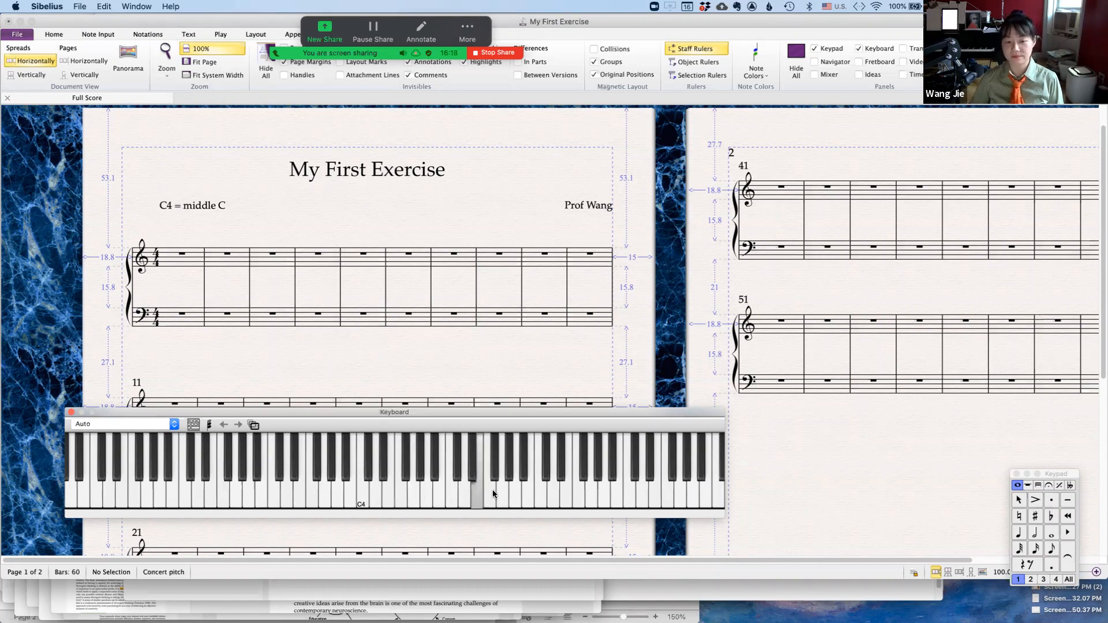
pyautogui.click(501, 490)
pyautogui.click(476, 493)
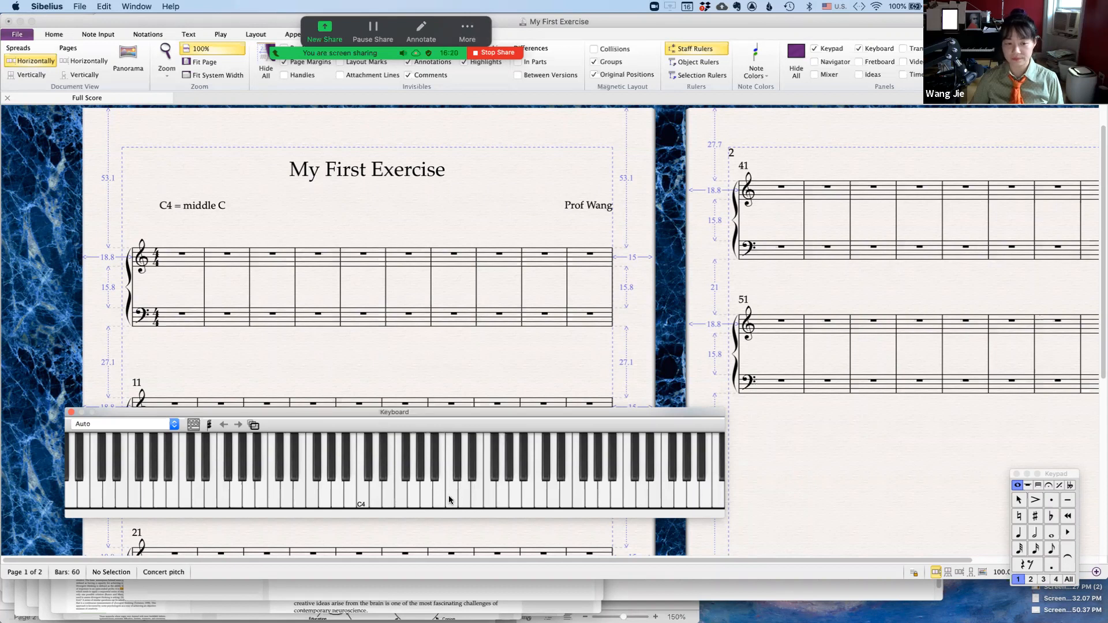
pyautogui.click(449, 496)
pyautogui.click(358, 497)
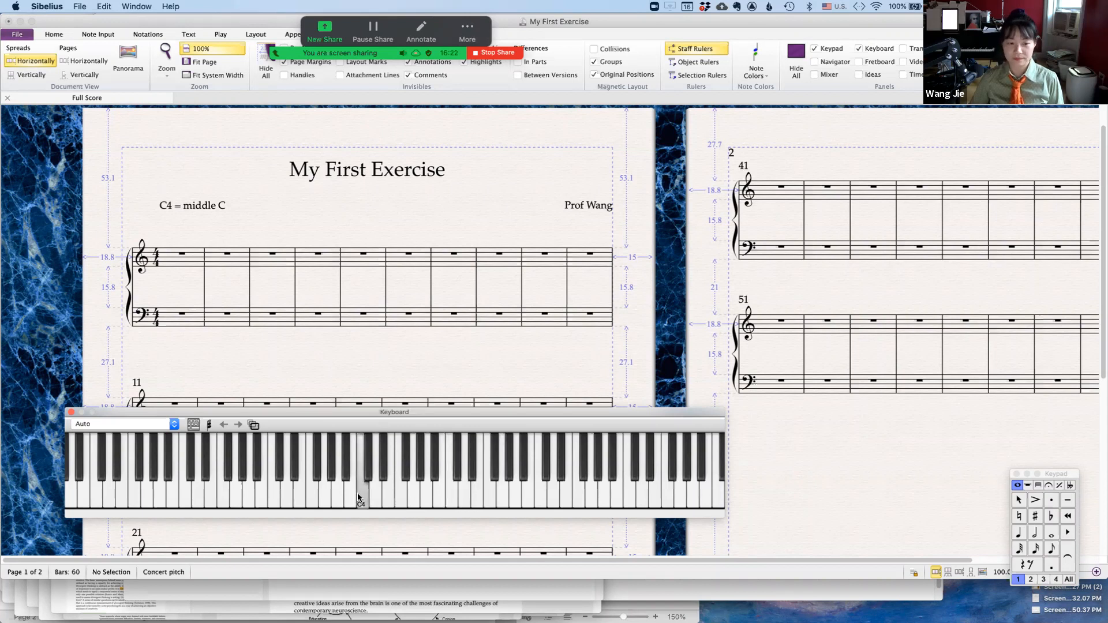
# Play E4 and middle C in alternation, ending on D4.
pyautogui.click(386, 492)
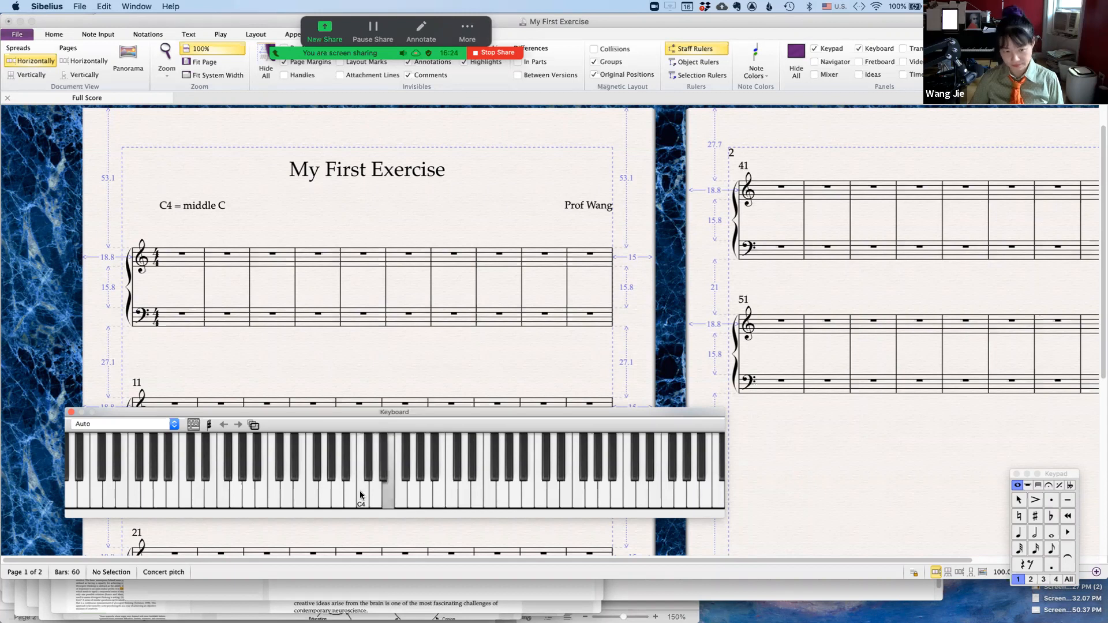
pyautogui.click(390, 489)
pyautogui.click(363, 494)
pyautogui.click(386, 488)
pyautogui.click(375, 488)
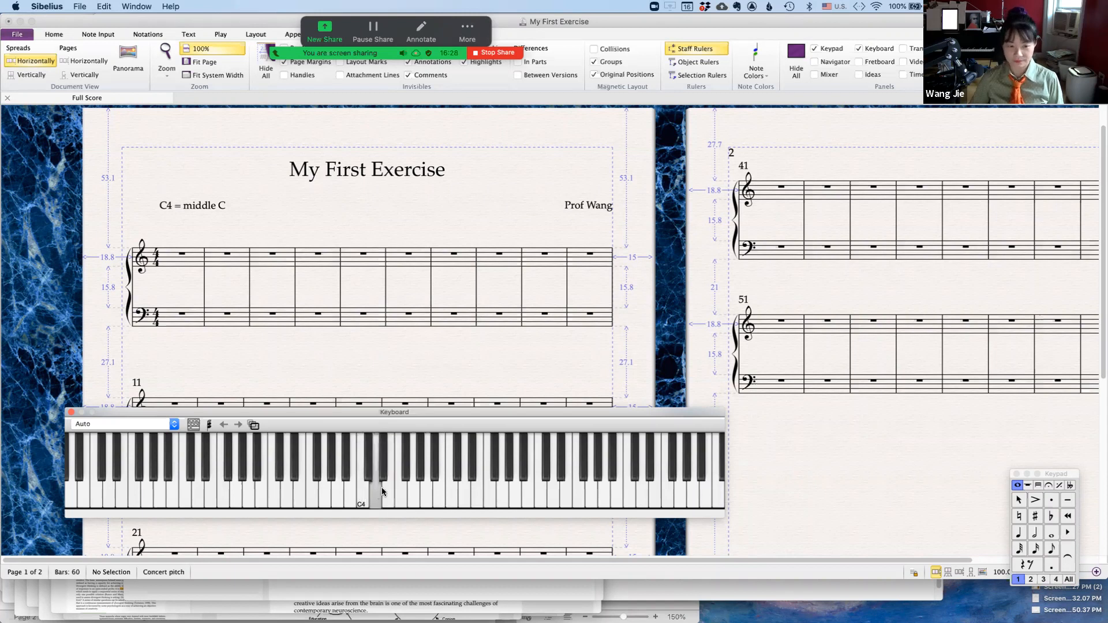
# Play E4 up to F4, alternate F4 with D4, and end on E4.
pyautogui.click(390, 487)
pyautogui.click(400, 488)
pyautogui.click(400, 490)
pyautogui.click(375, 492)
pyautogui.click(397, 488)
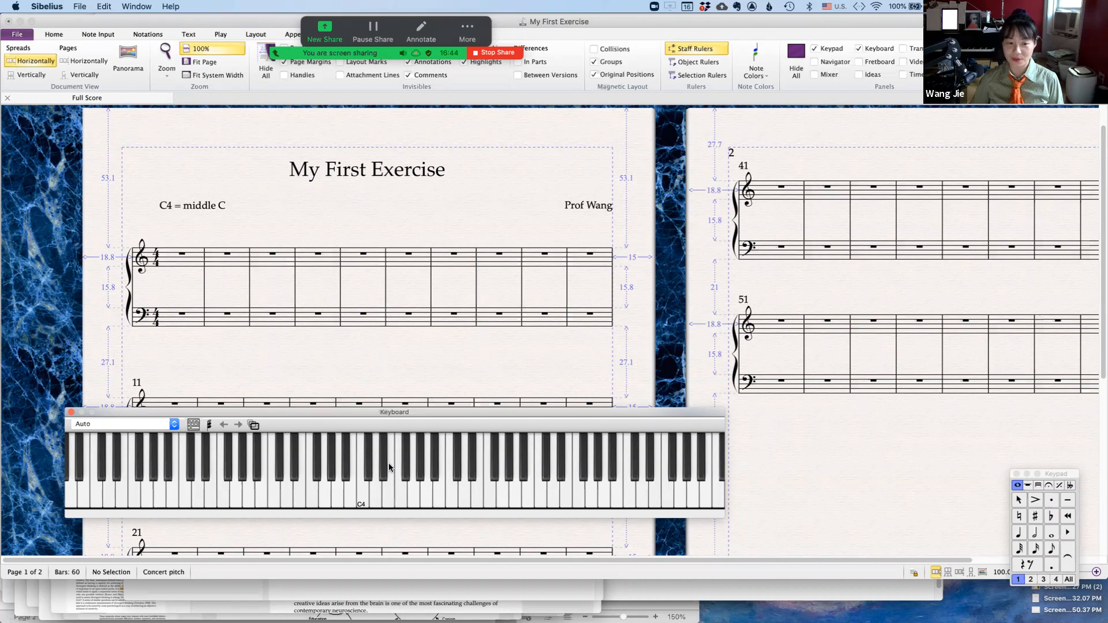
pyautogui.click(387, 496)
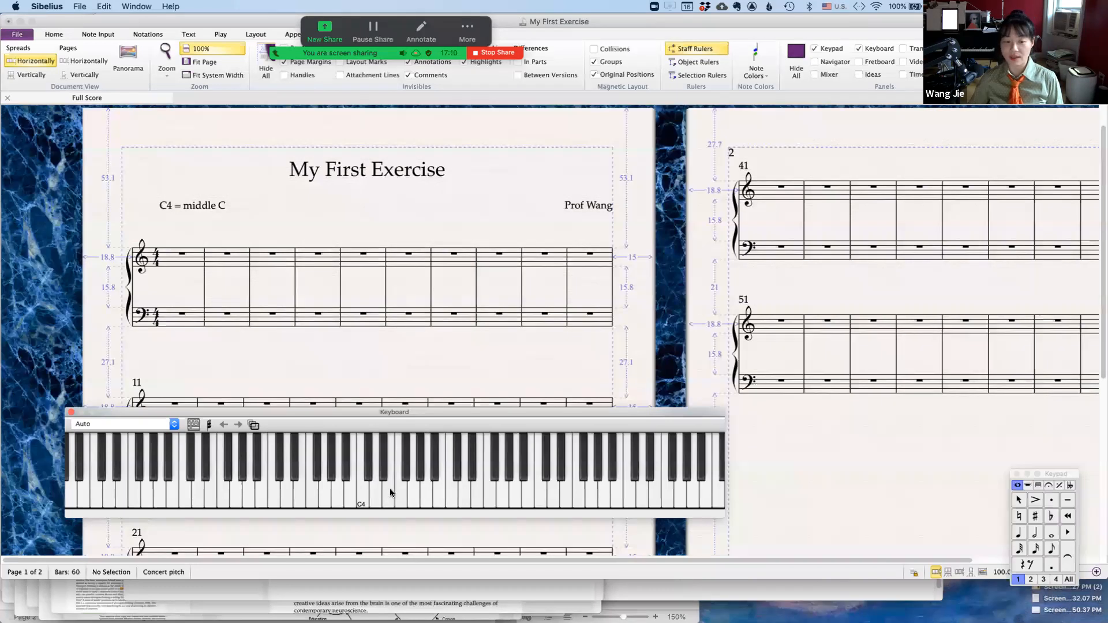
# Play the white keys B4, E5 and A4 above middle C.
pyautogui.click(437, 487)
pyautogui.click(480, 487)
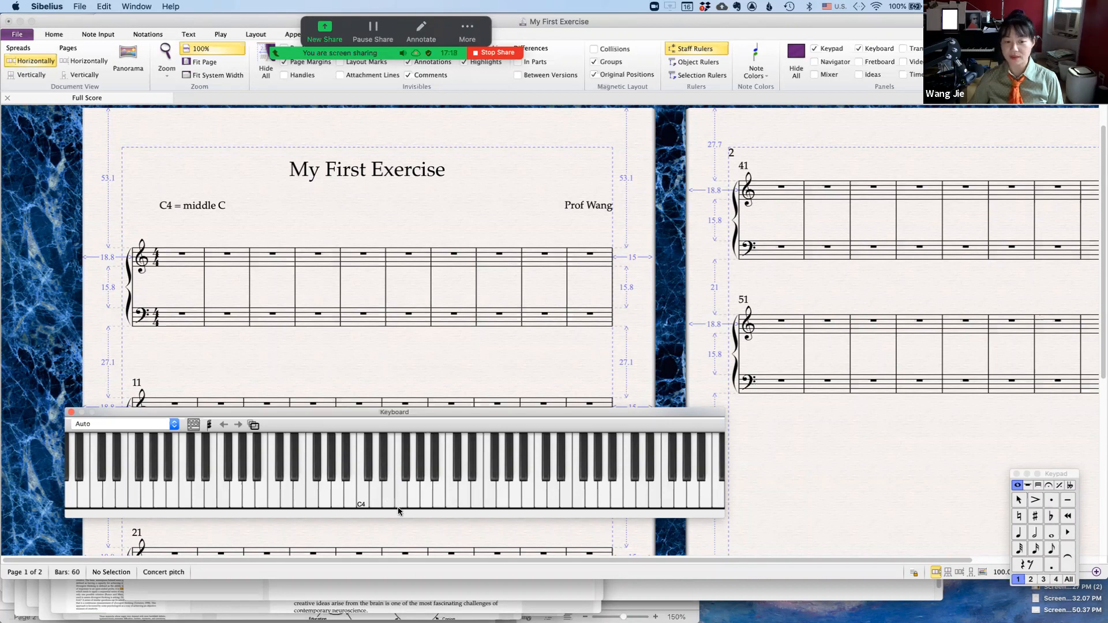
pyautogui.click(422, 502)
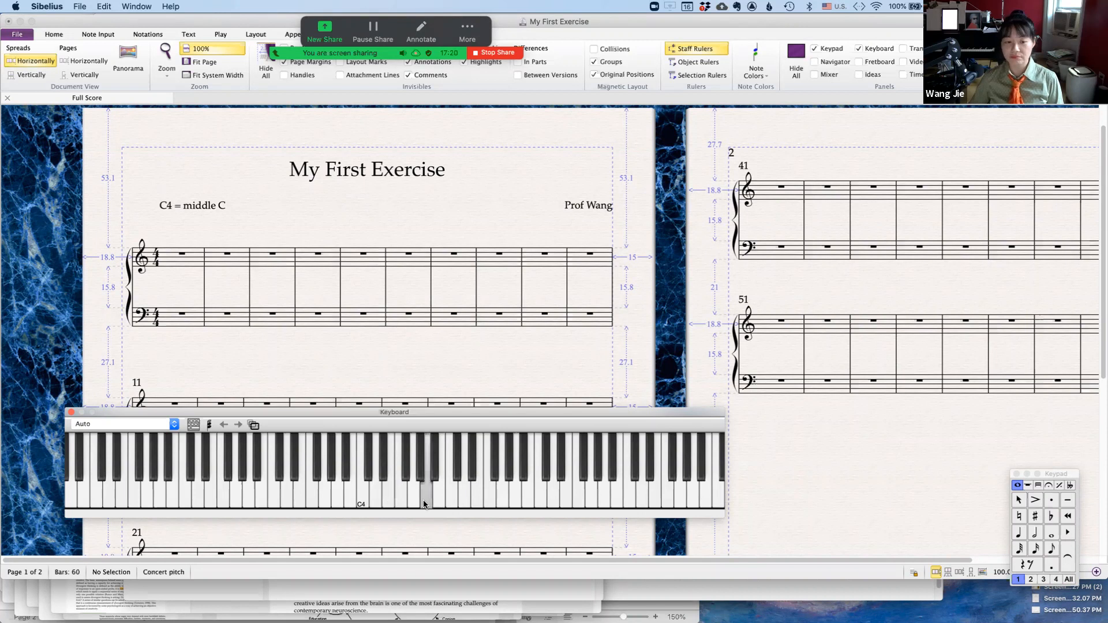
# Play upward from A3 to A4 and back down through E4 to A3 to demonstrate A minor.
pyautogui.click(339, 505)
pyautogui.click(338, 491)
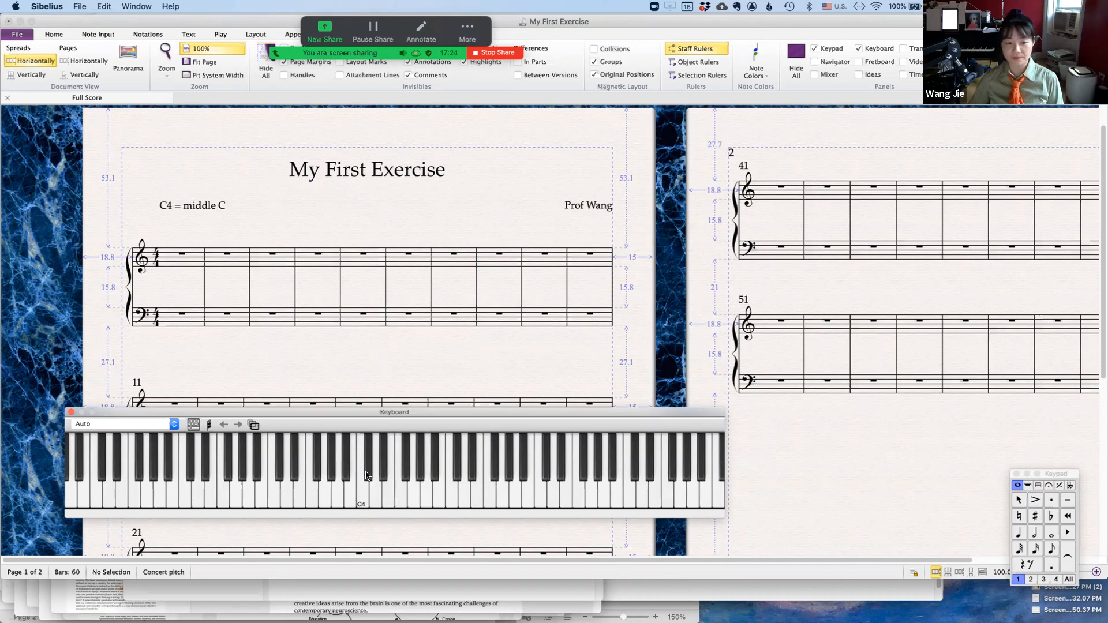
pyautogui.click(369, 487)
pyautogui.click(425, 486)
pyautogui.click(386, 490)
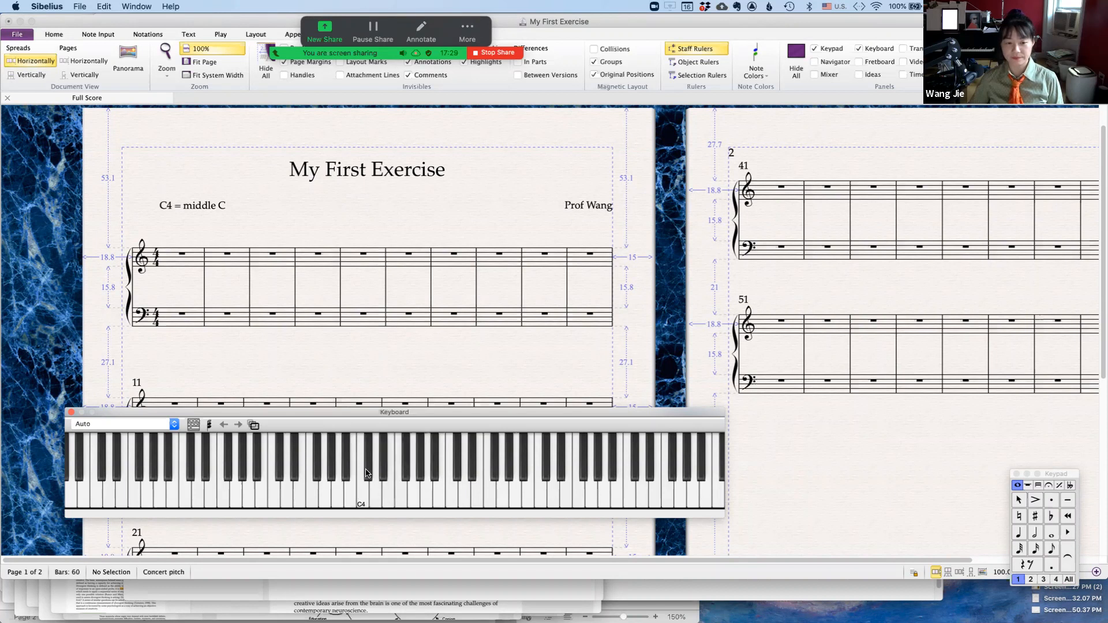
pyautogui.click(338, 503)
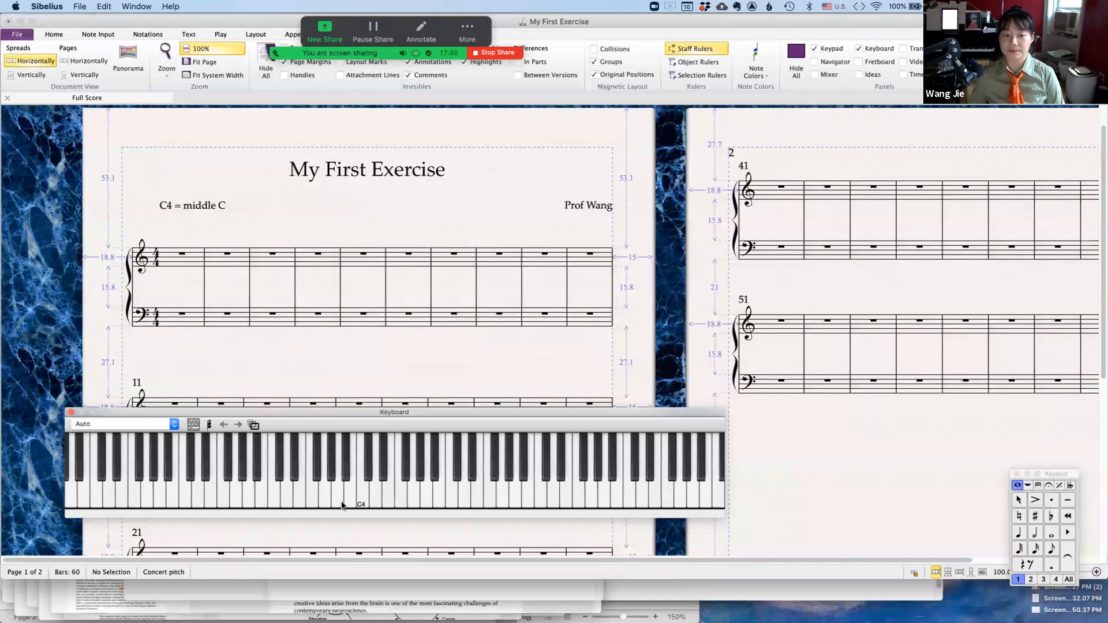
# Play up from D4 through G4 and A4 to C5, and return to middle C.
pyautogui.click(376, 484)
pyautogui.click(414, 492)
pyautogui.click(426, 493)
pyautogui.click(449, 495)
pyautogui.click(432, 490)
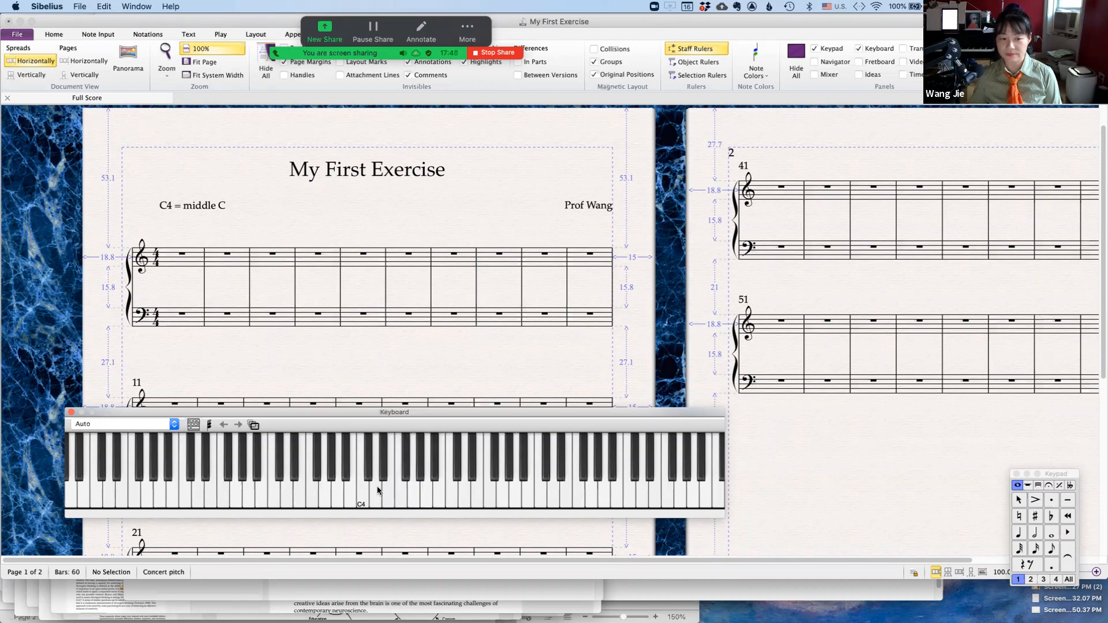
pyautogui.click(360, 498)
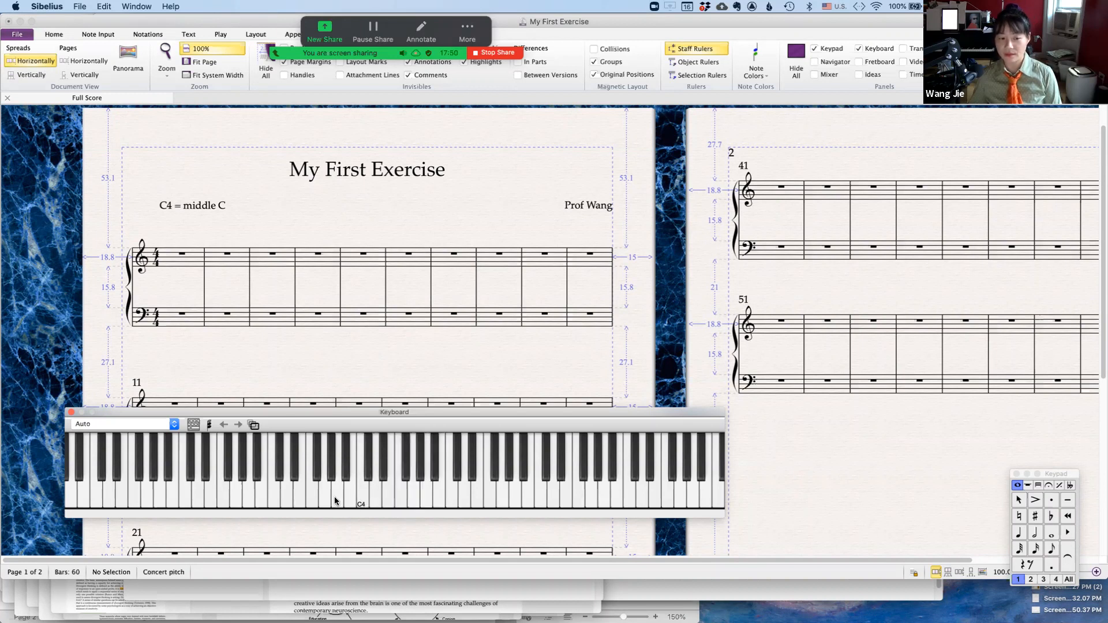
# Play up from A3 through middle C and D4 to F4, and back through D4 to A3.
pyautogui.click(337, 501)
pyautogui.click(360, 500)
pyautogui.click(376, 500)
pyautogui.click(396, 500)
pyautogui.click(372, 499)
pyautogui.click(336, 500)
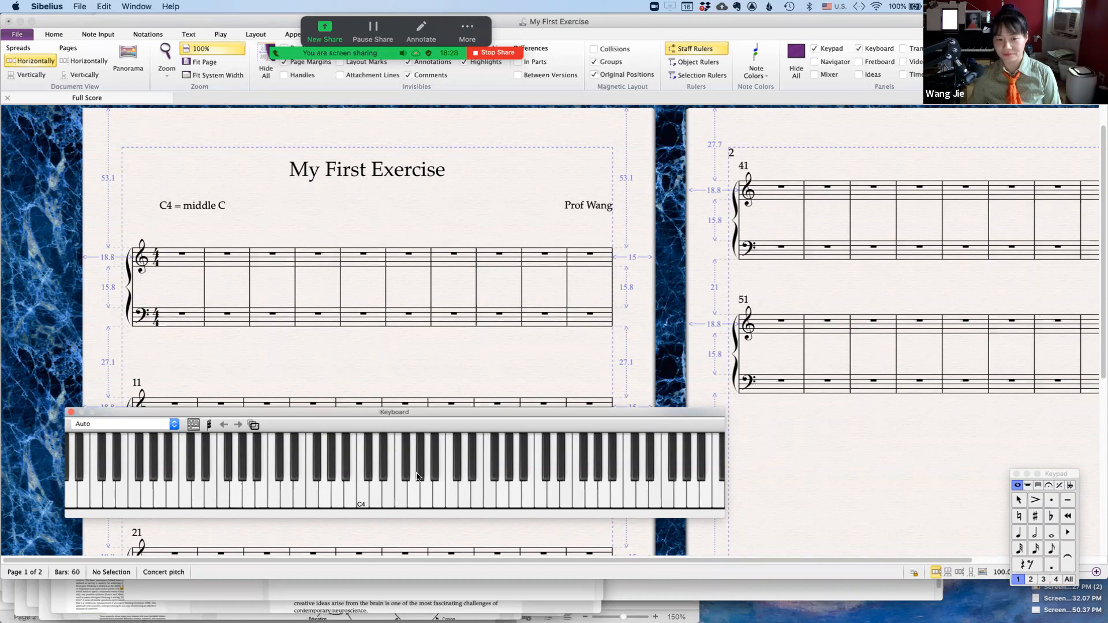
# Play upward from F3 through G3, B3 and E4 to G4.
pyautogui.click(315, 497)
pyautogui.click(329, 482)
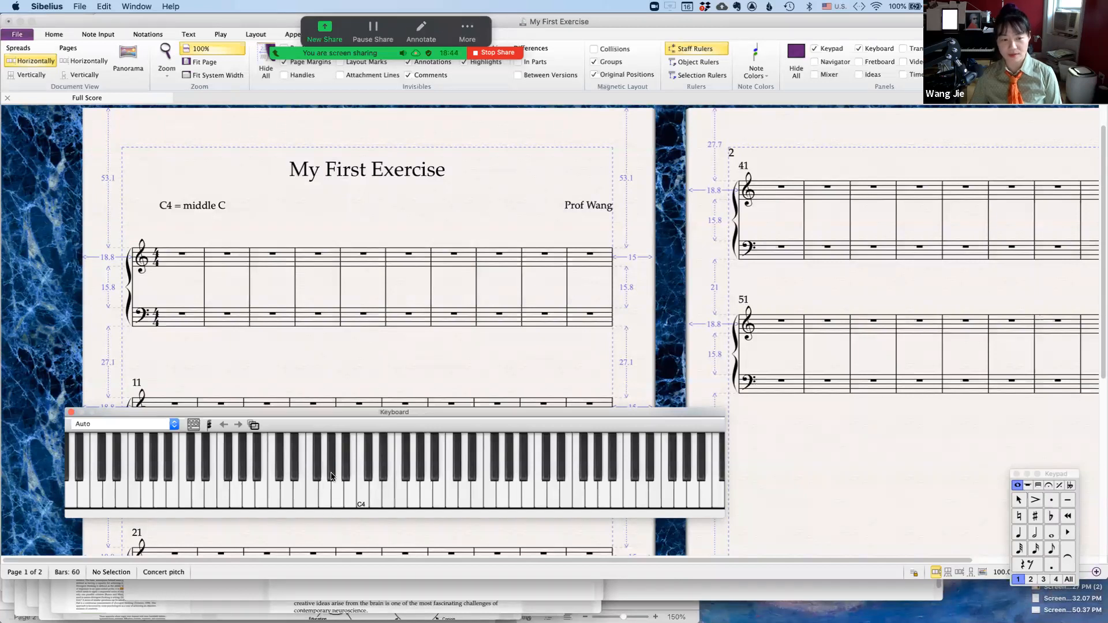
pyautogui.click(350, 489)
pyautogui.click(392, 494)
pyautogui.click(410, 493)
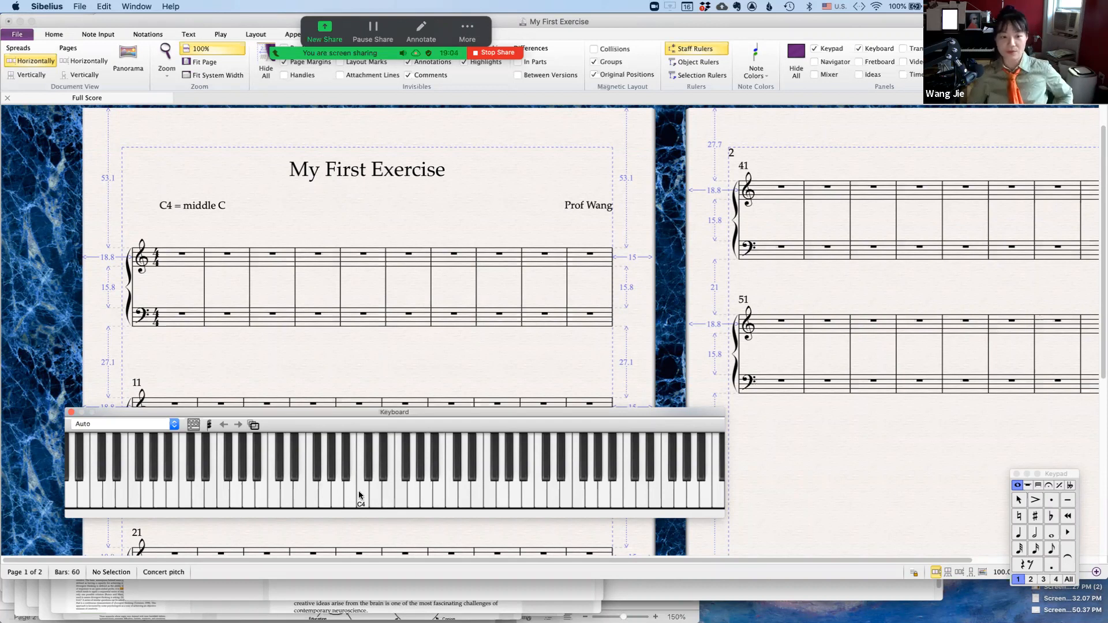
# Play F♯4 and D4, rise through E5 to B5, and descend through E5 to E4.
pyautogui.click(407, 477)
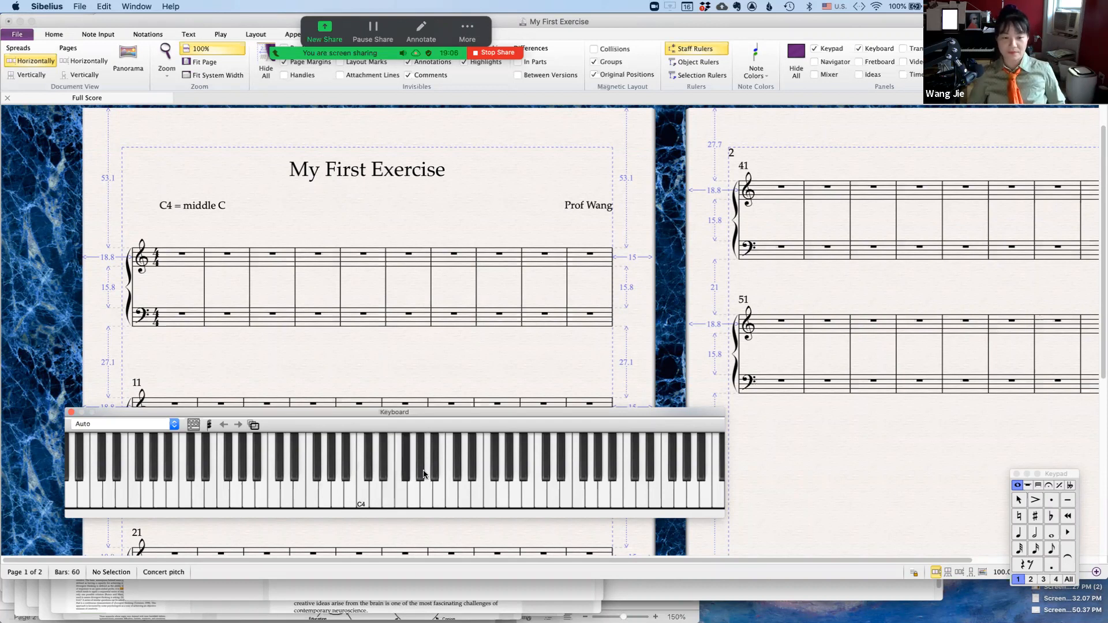
pyautogui.click(373, 496)
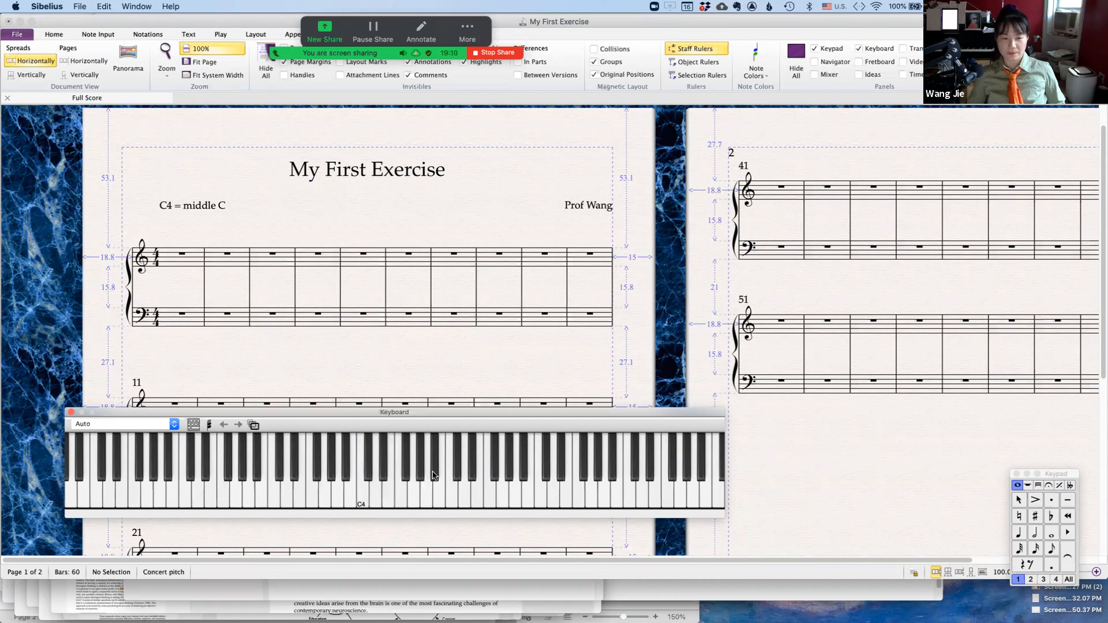
pyautogui.click(474, 491)
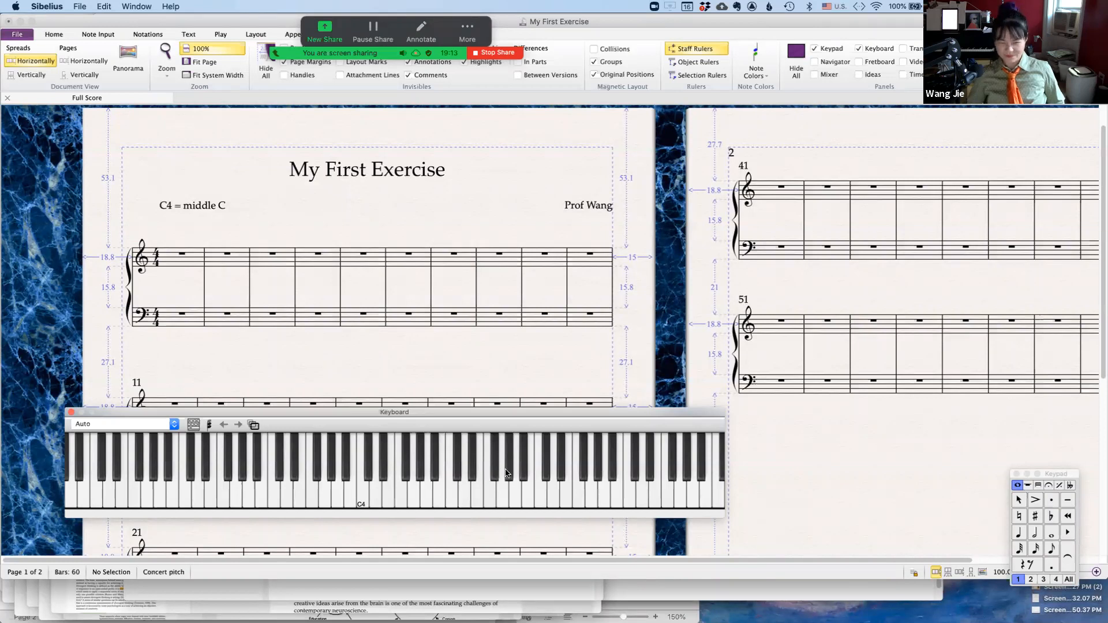
pyautogui.click(529, 480)
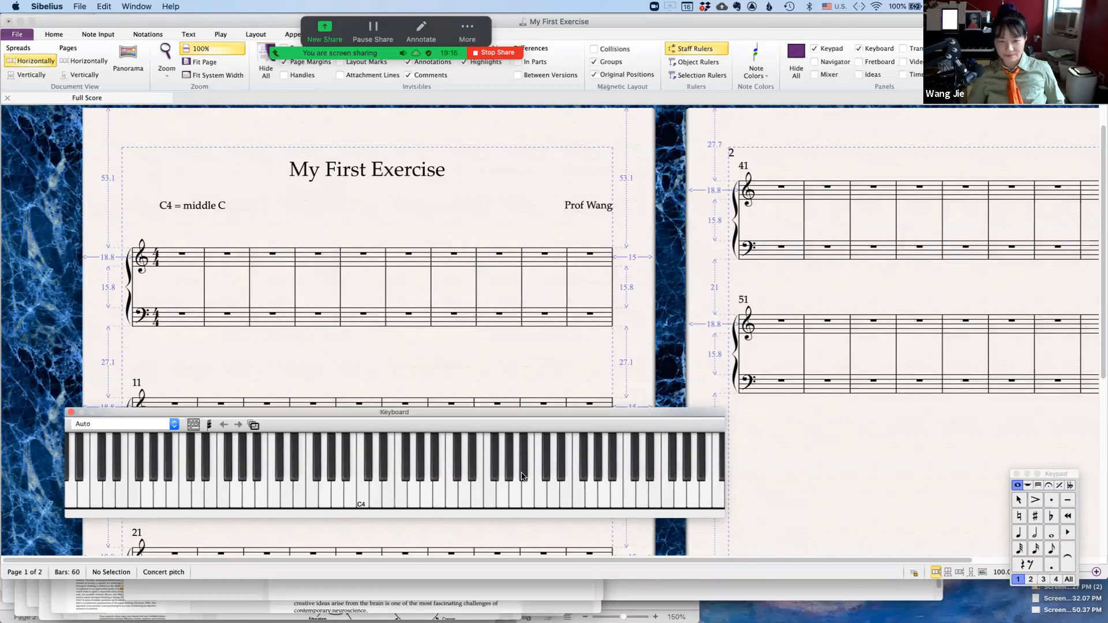
pyautogui.click(474, 495)
pyautogui.click(393, 489)
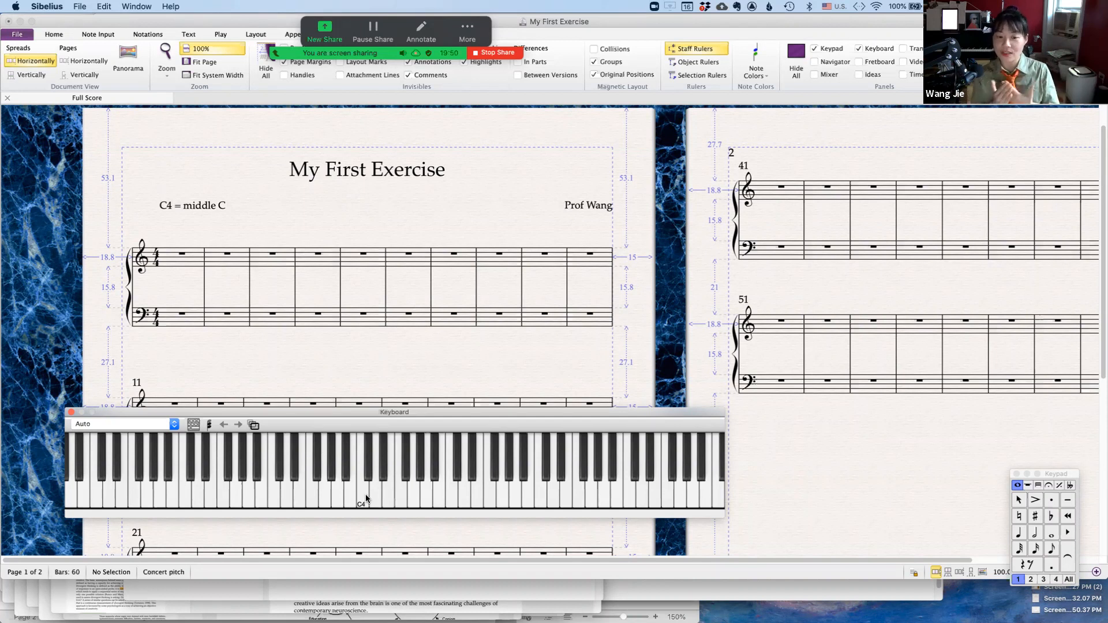
# Play middle C three times on the Keyboard panel.
pyautogui.click(366, 494)
pyautogui.click(365, 494)
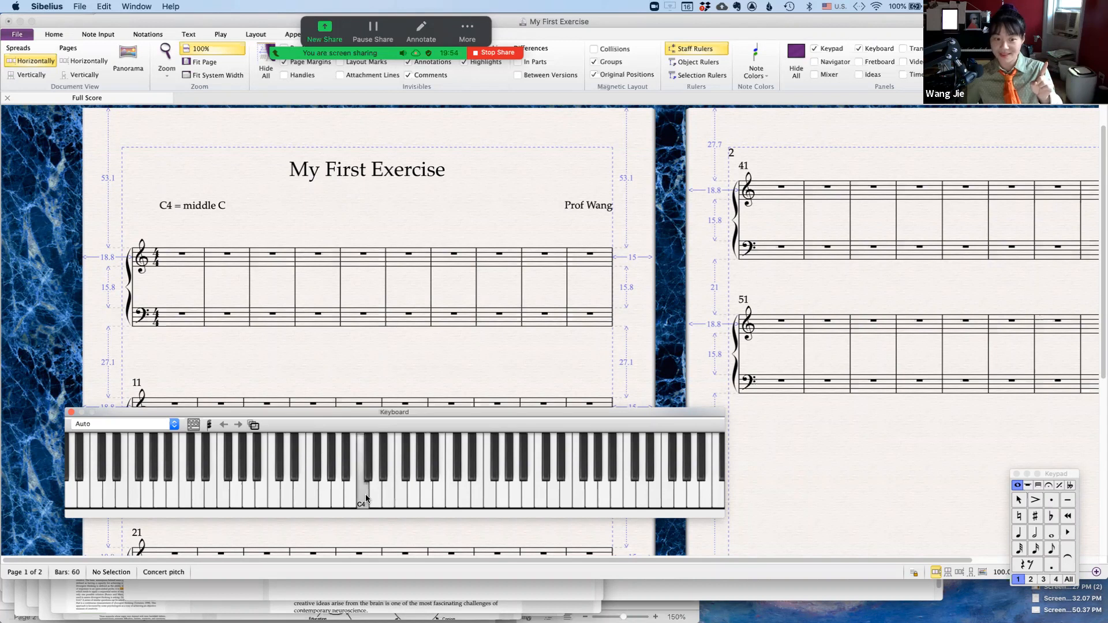
pyautogui.click(365, 494)
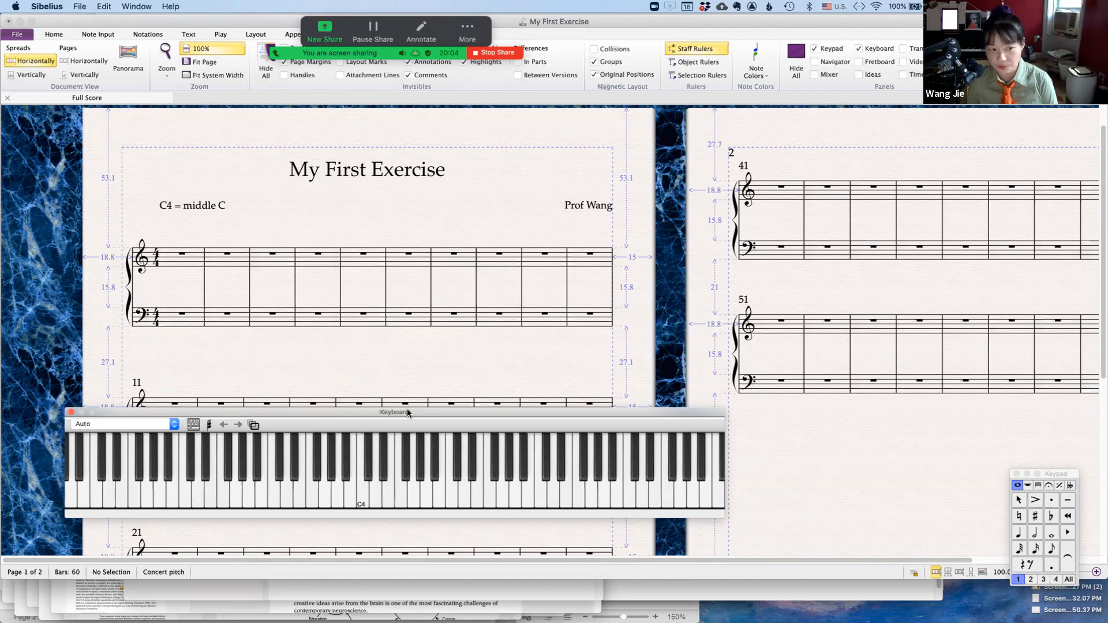
# Reposition the Keyboard panel just below the first system so the opening staves stay uncovered.
pyautogui.moveTo(408, 413); pyautogui.dragTo(388, 450)
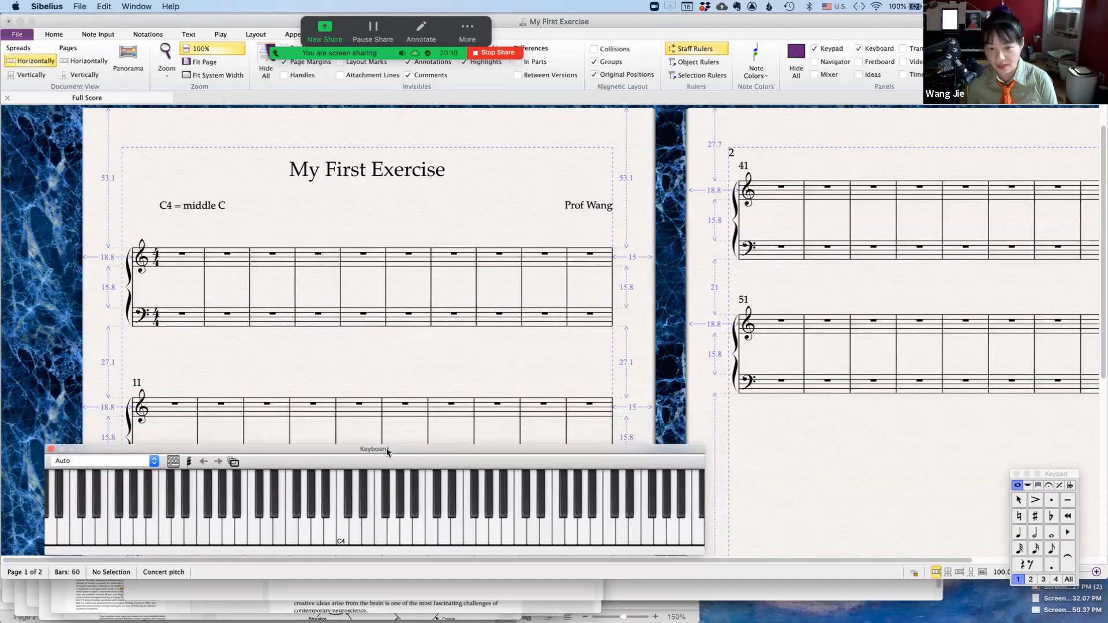
pyautogui.moveTo(391, 453); pyautogui.dragTo(404, 374)
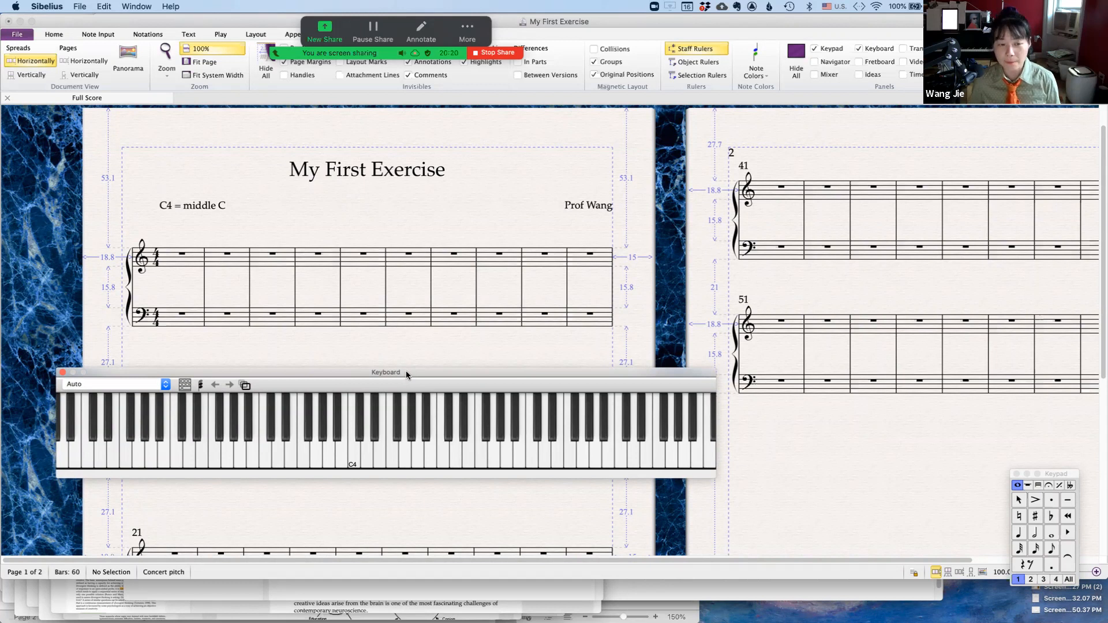
# Select bar 1 of the treble staff, and reduce the selection to the "C4 = middle C" text.
pyautogui.click(168, 217)
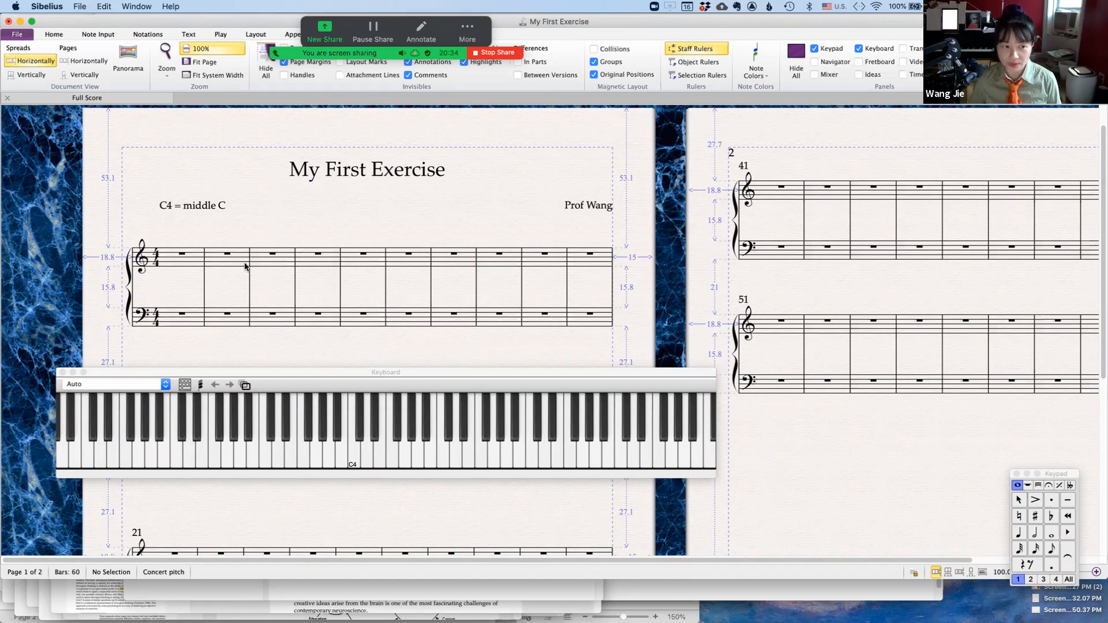
pyautogui.click(190, 265)
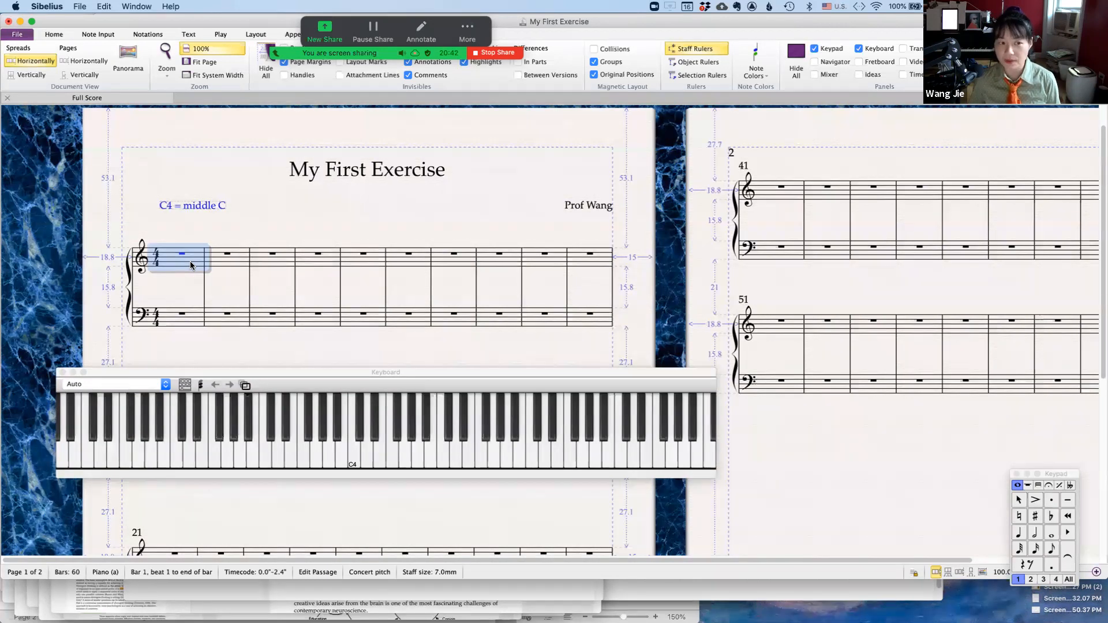
pyautogui.press('Escape')
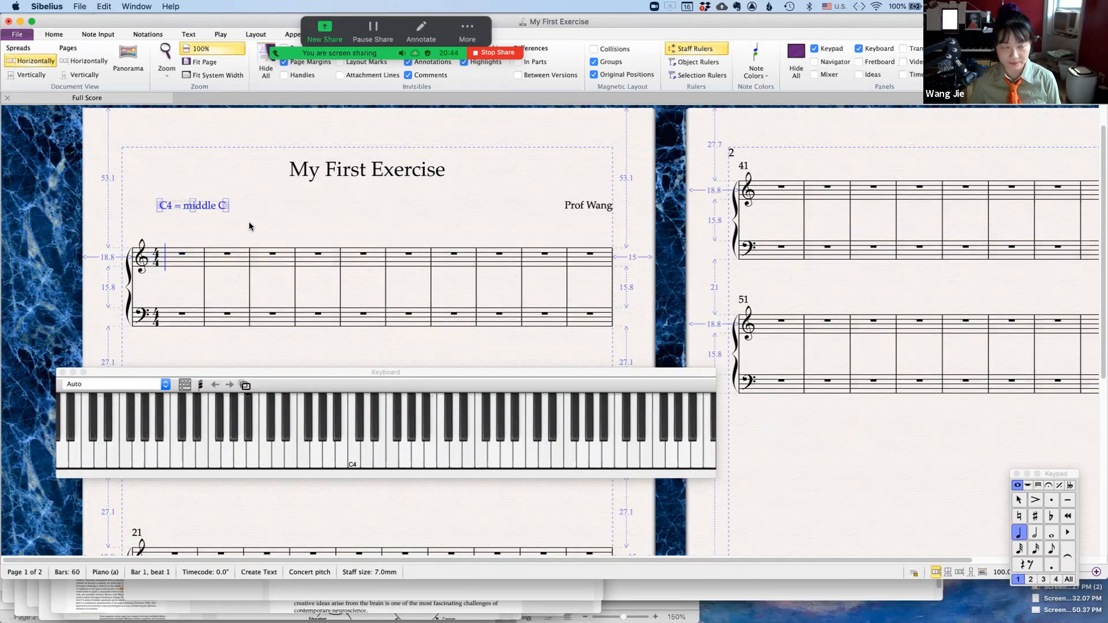
pyautogui.press('n')
pyautogui.click(248, 221)
pyautogui.press('Escape')
pyautogui.press('Escape')
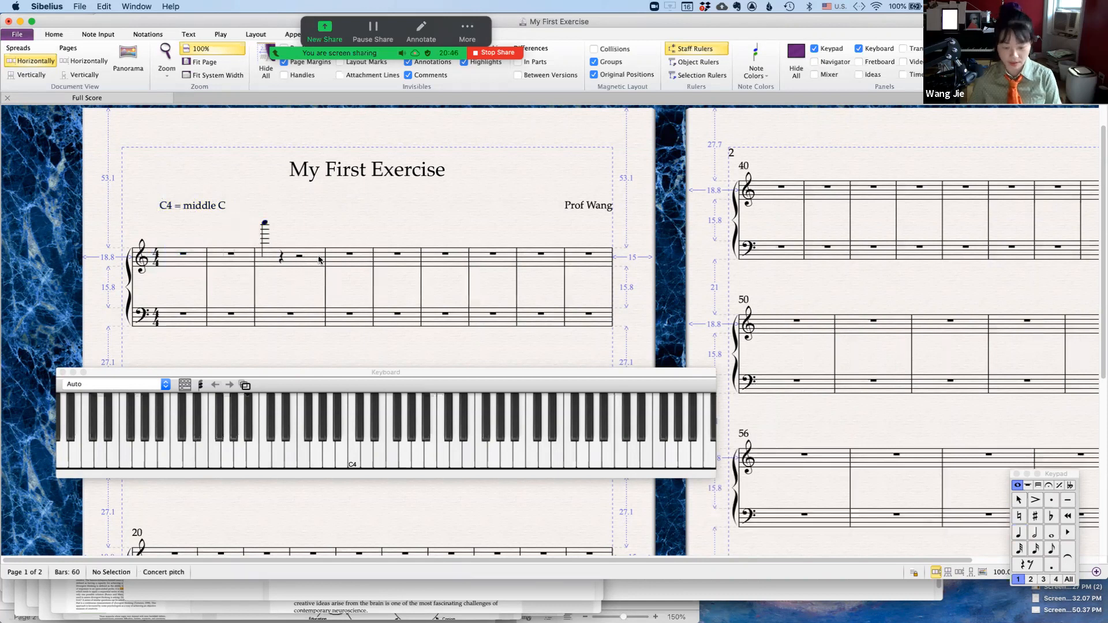
pyautogui.hotkey('ctrl', 'z')
pyautogui.press('Escape')
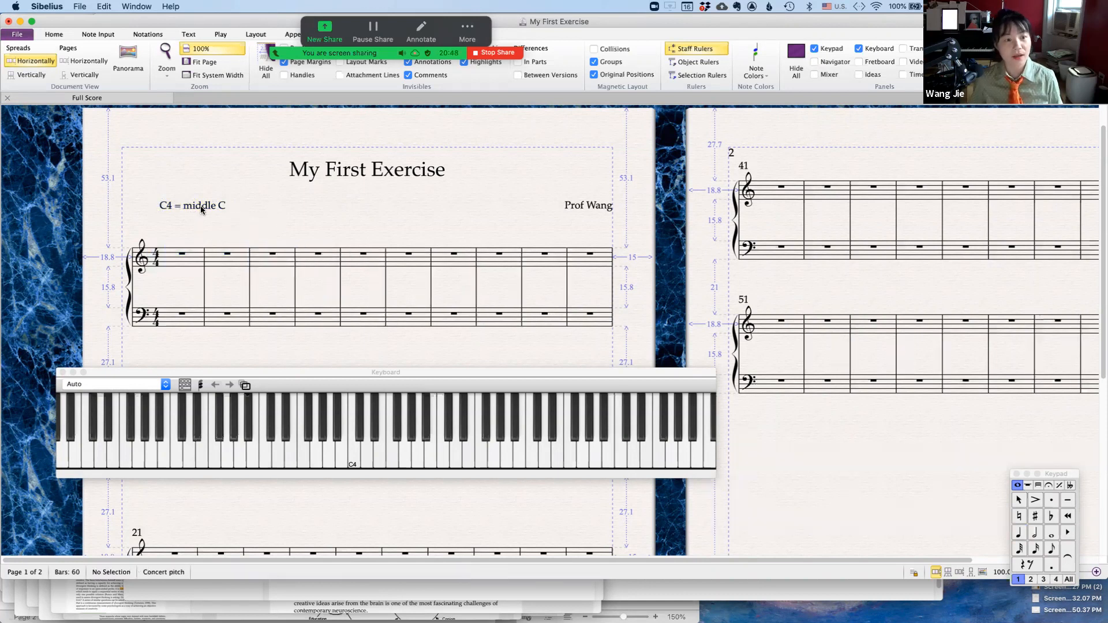
pyautogui.doubleClick(222, 208)
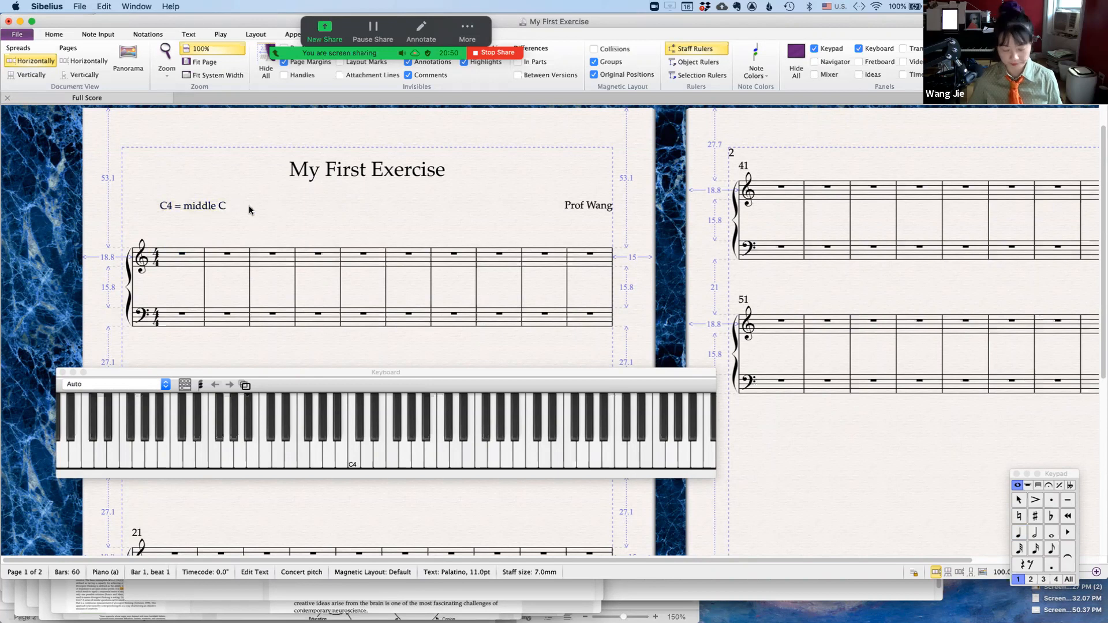
pyautogui.press('Escape')
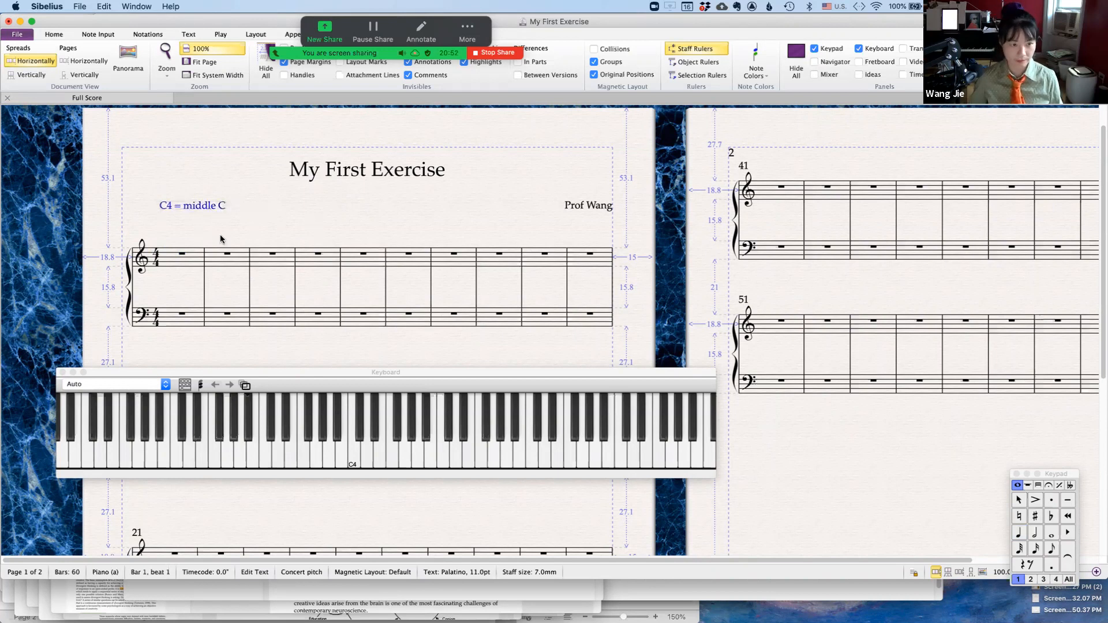
# Add the text 'Type letter "n" for note entry' above bar 3, and move it up level with the middle C annotation.
pyautogui.click(266, 259)
pyautogui.press('super+t')
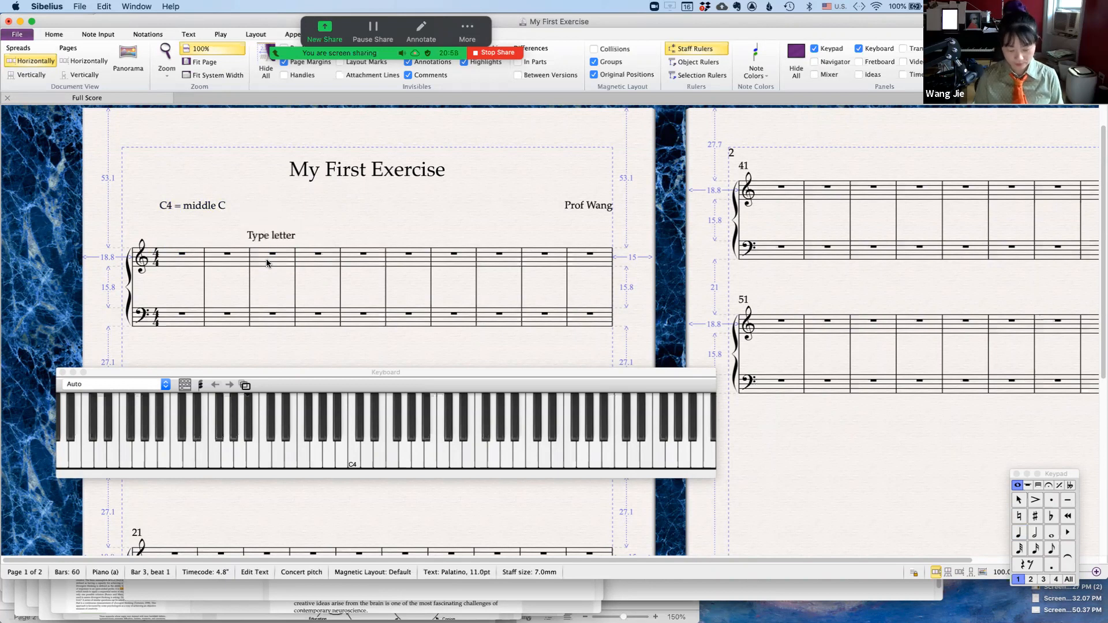
pyautogui.write('Type letter ""')
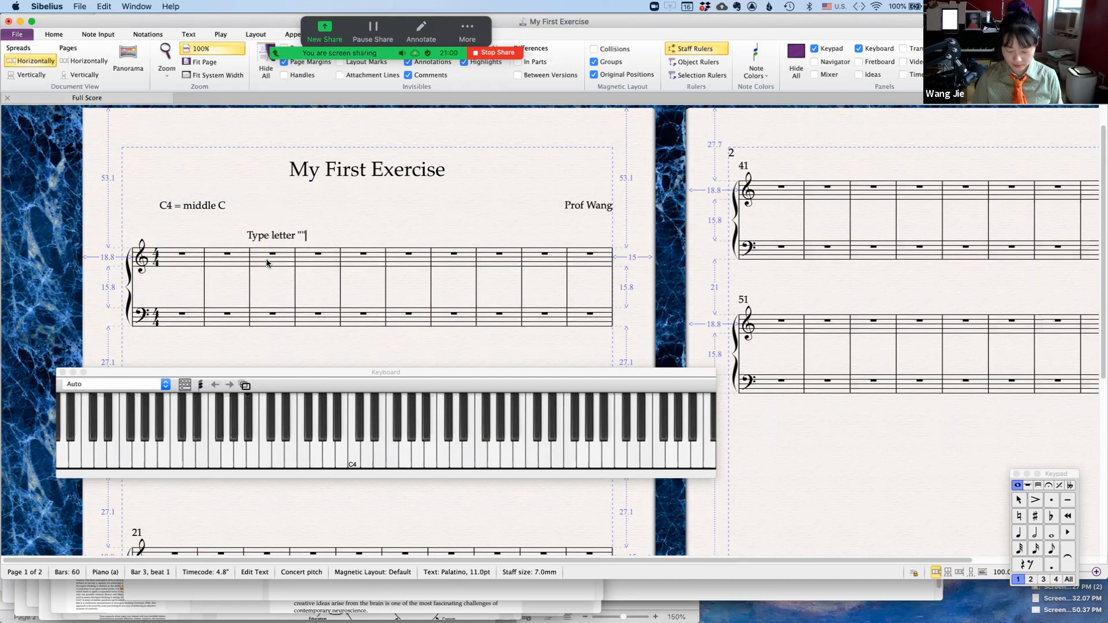
pyautogui.write('n')
pyautogui.press('Right')
pyautogui.write('for note entry')
pyautogui.press('Escape')
pyautogui.press('Escape')
pyautogui.moveTo(309, 237); pyautogui.dragTo(308, 207)
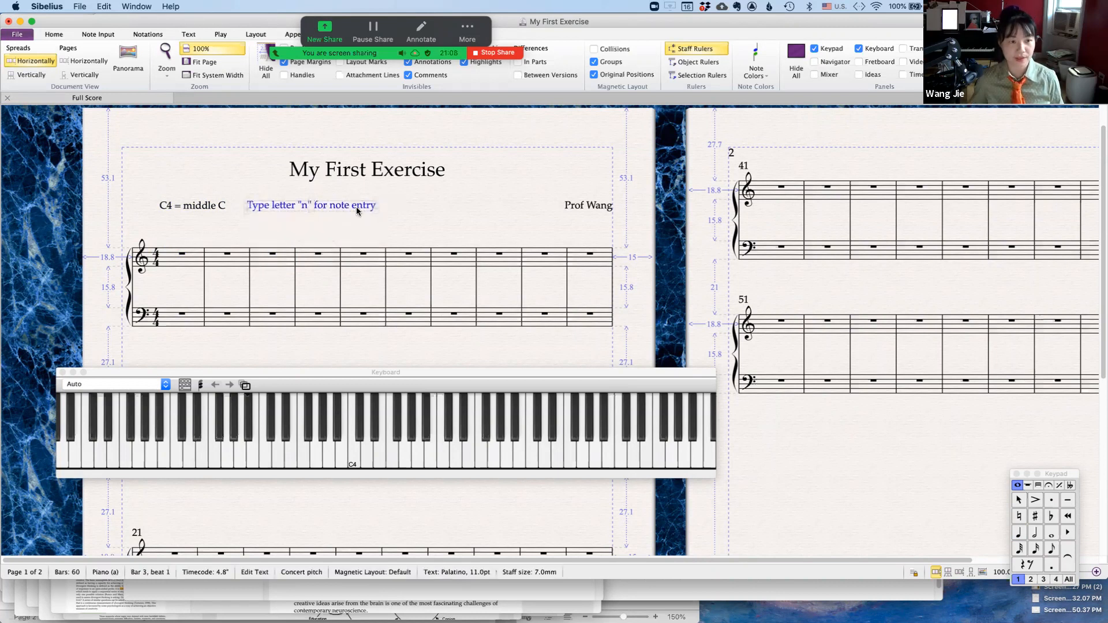
pyautogui.press('Escape')
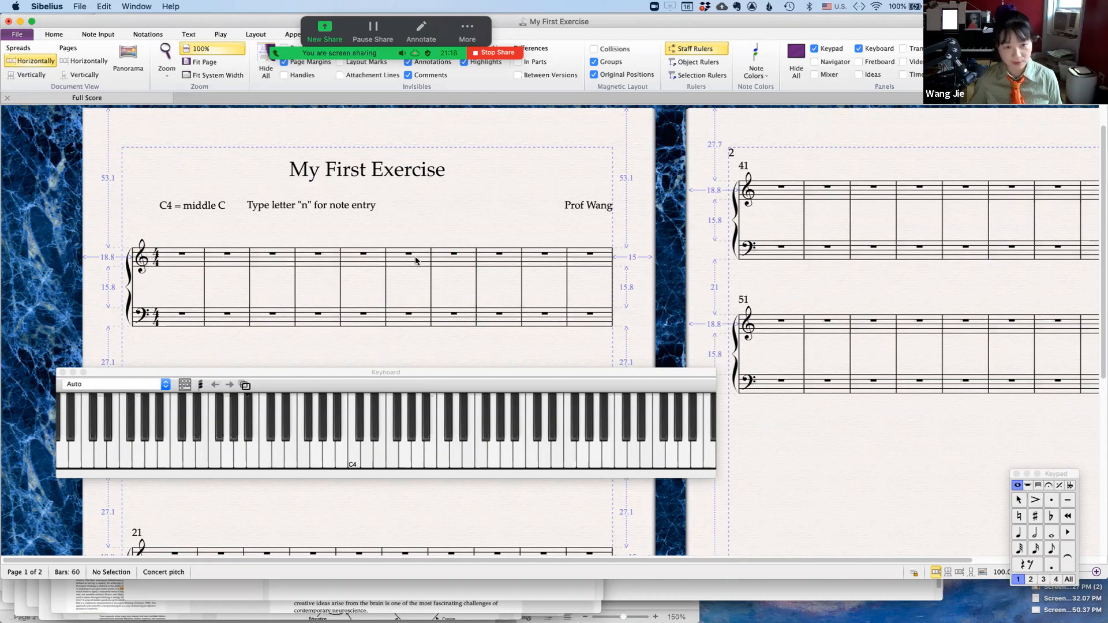
# Enter an ascending C major scale in quarter notes from C4 to C5 across bars 1 and 2 of the treble staff.
pyautogui.click(190, 261)
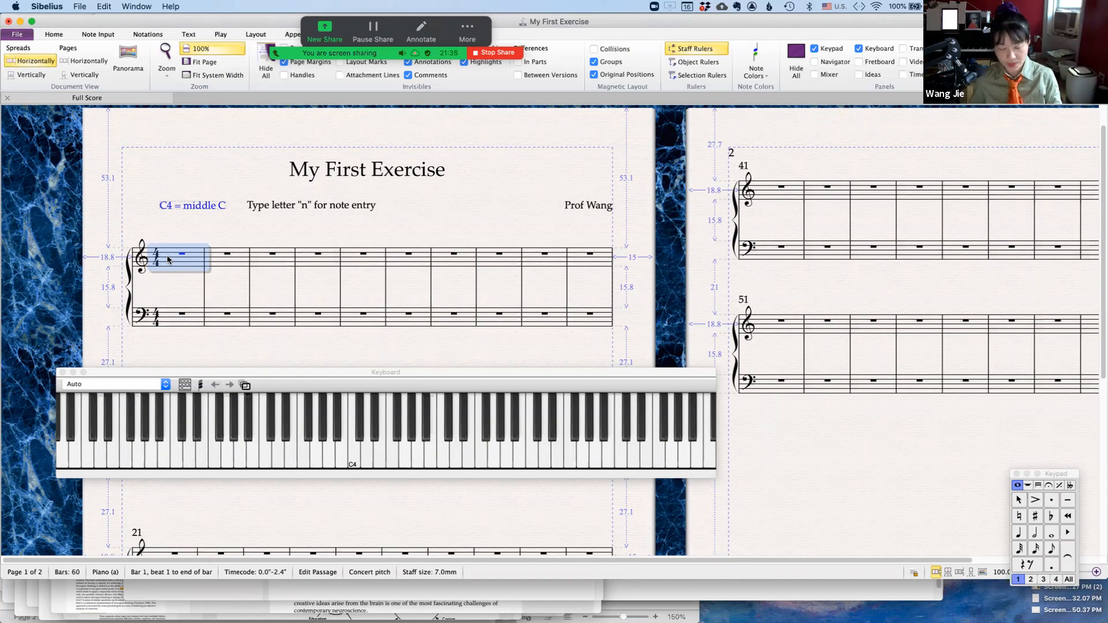
pyautogui.press('n')
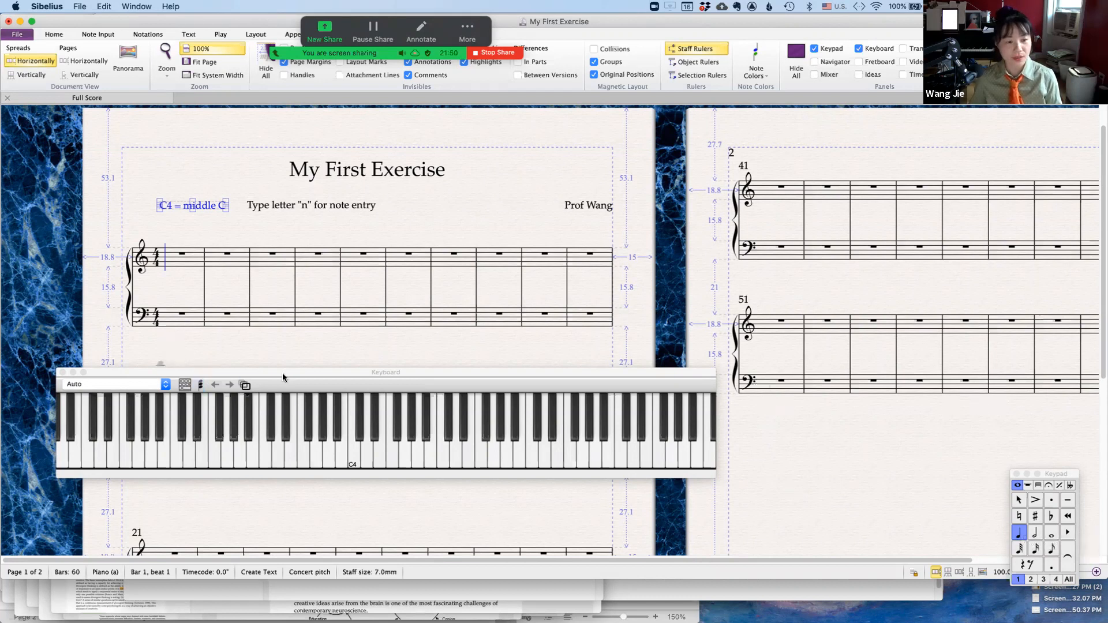
pyautogui.click(353, 463)
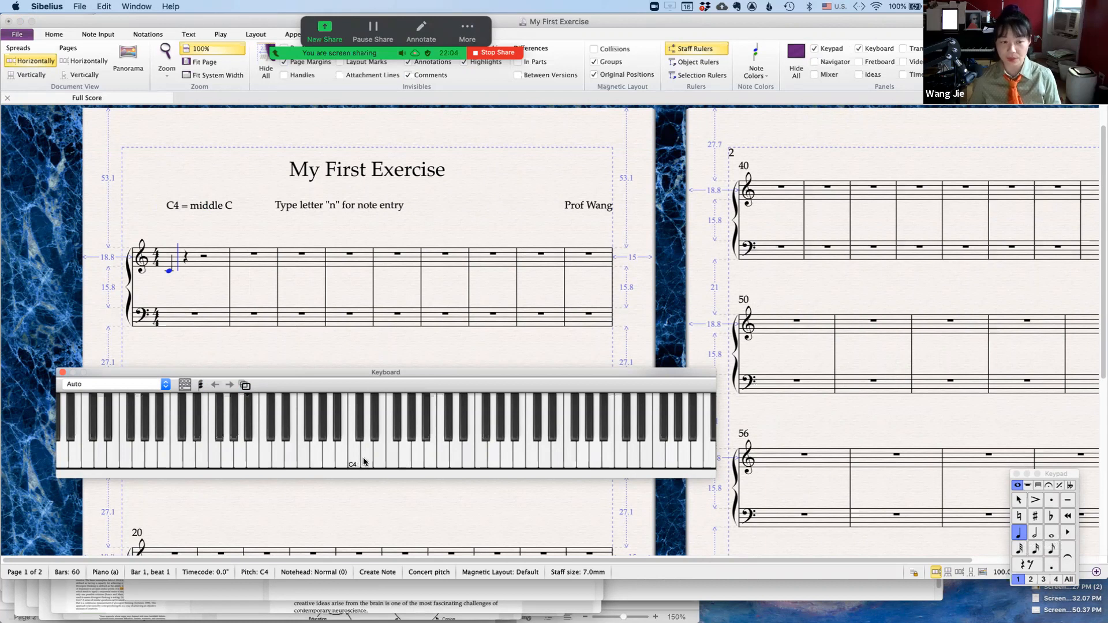
pyautogui.click(363, 460)
pyautogui.click(377, 462)
pyautogui.click(392, 460)
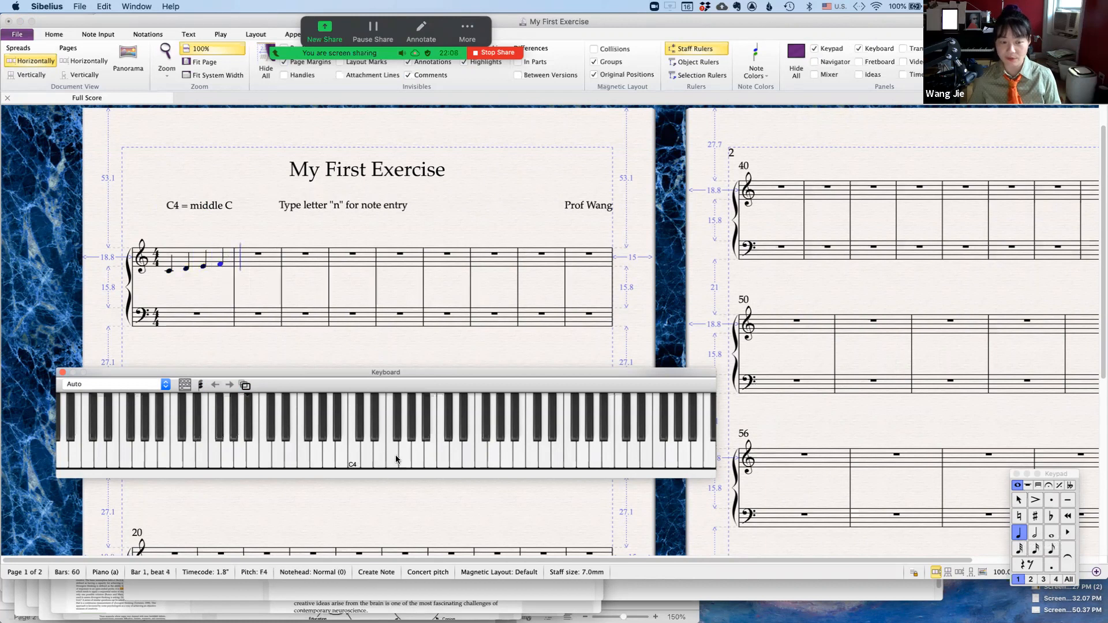
pyautogui.click(416, 457)
pyautogui.click(427, 453)
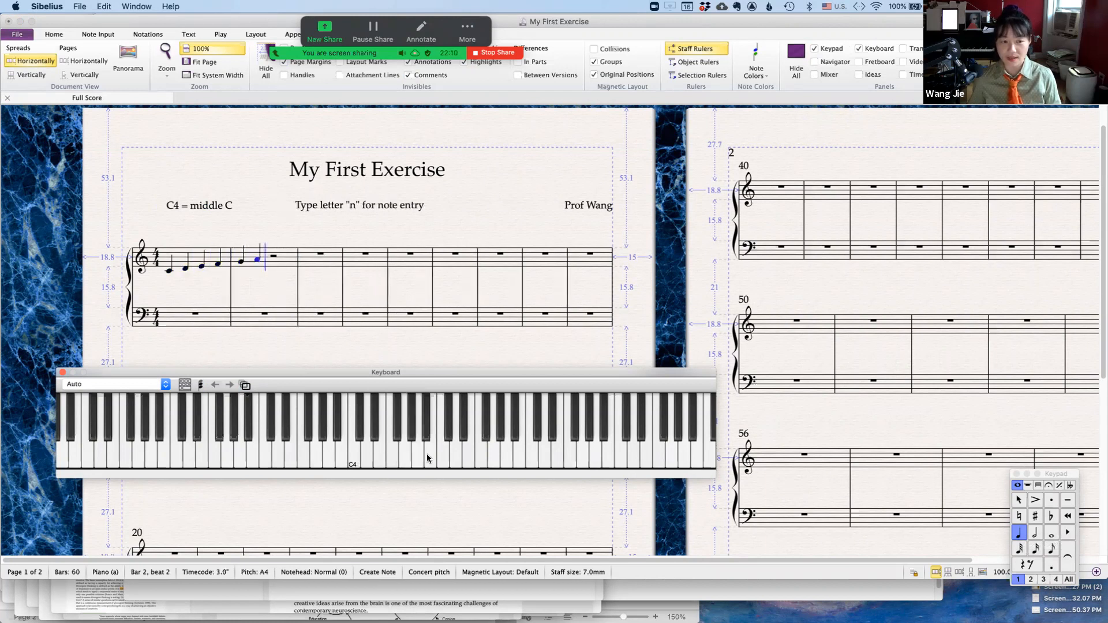
pyautogui.click(438, 456)
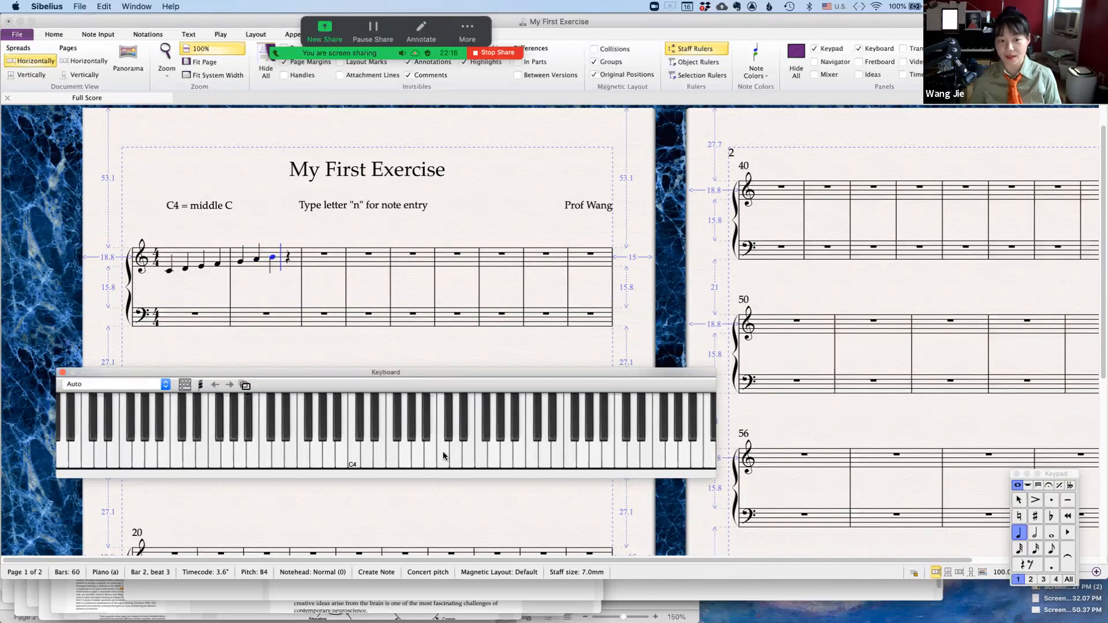
pyautogui.click(436, 451)
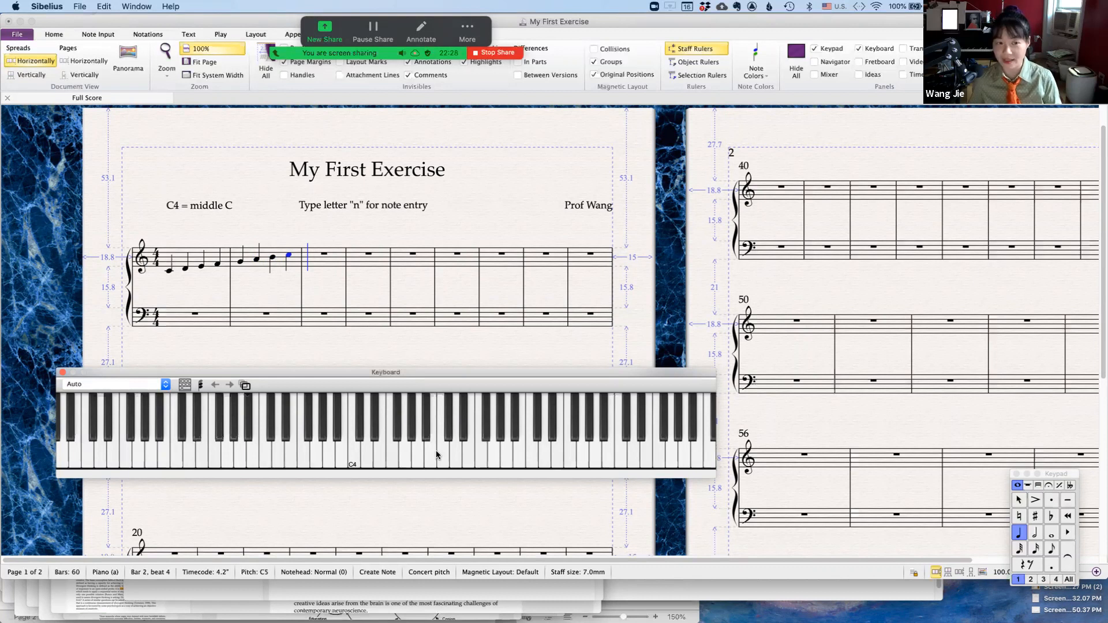
pyautogui.press('Escape')
pyautogui.press('Escape')
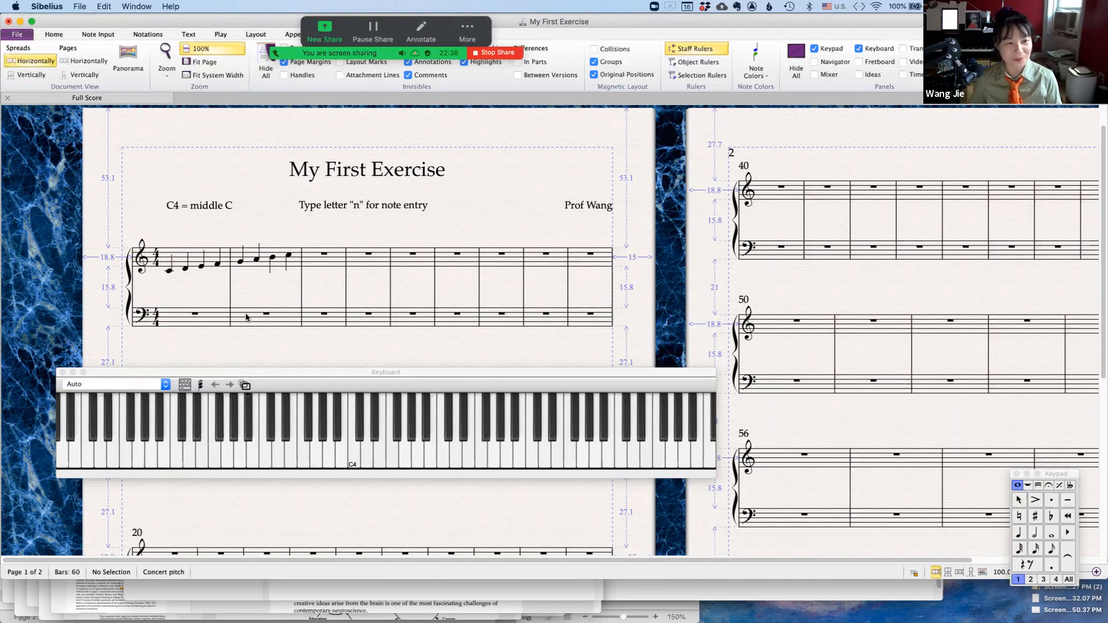
# Enter a descending C major scale in quarter notes from C4 to C3 across bars 1 and 2 of the bass staff.
pyautogui.click(209, 319)
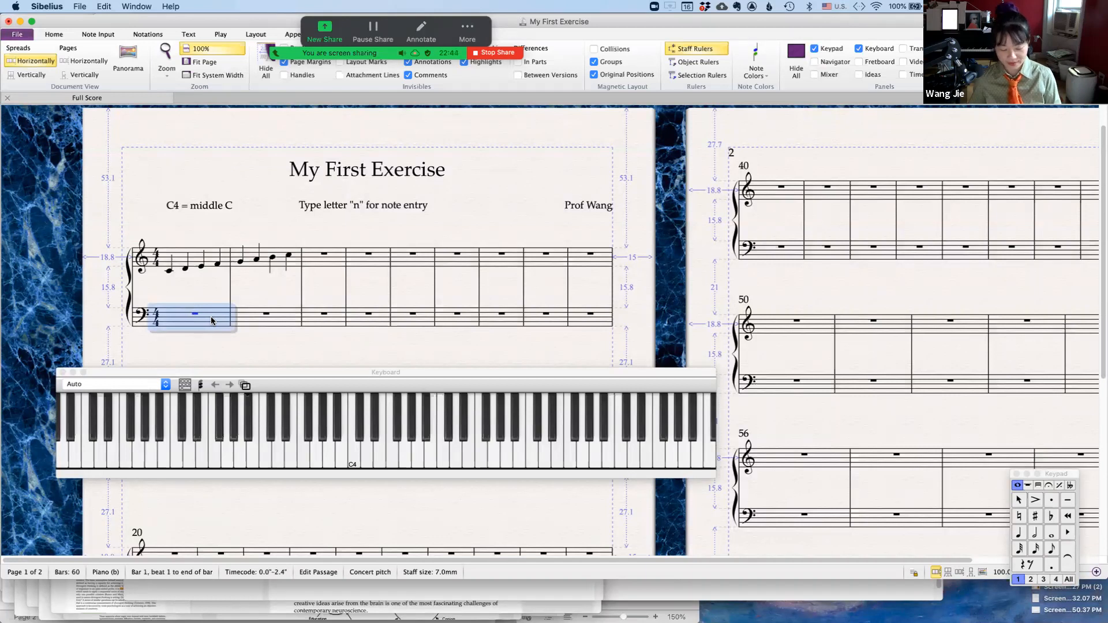
pyautogui.press('n')
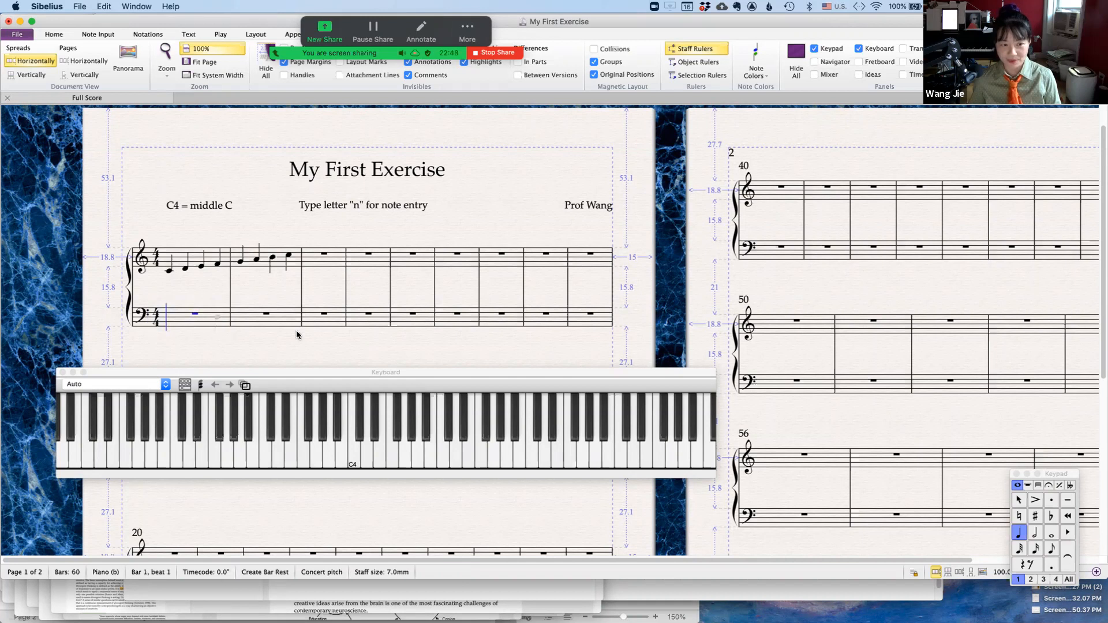
pyautogui.click(352, 460)
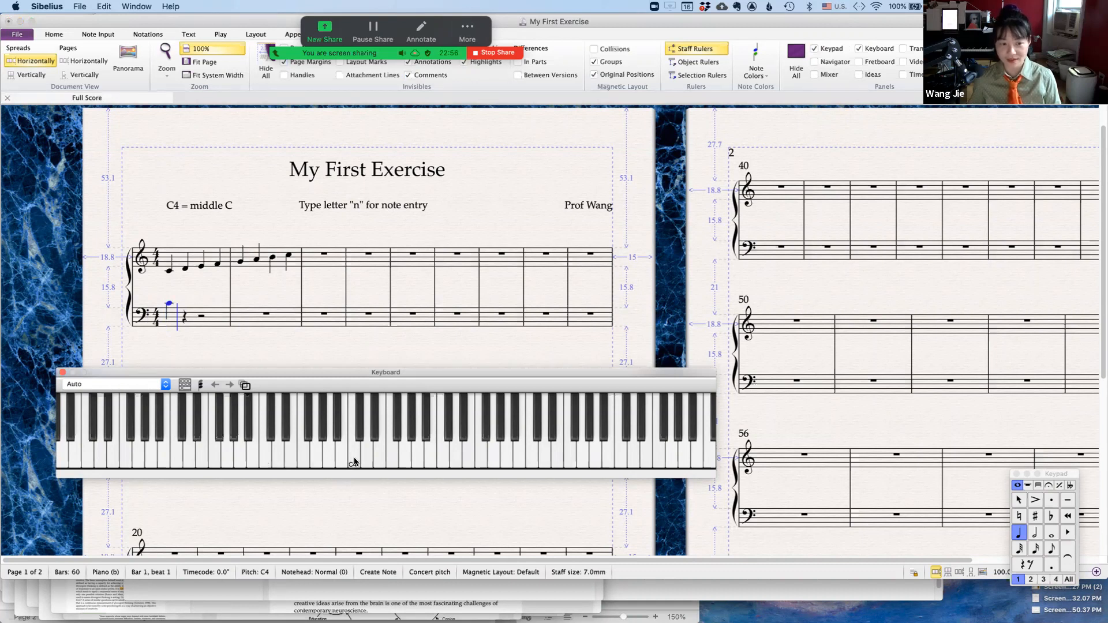
pyautogui.click(338, 461)
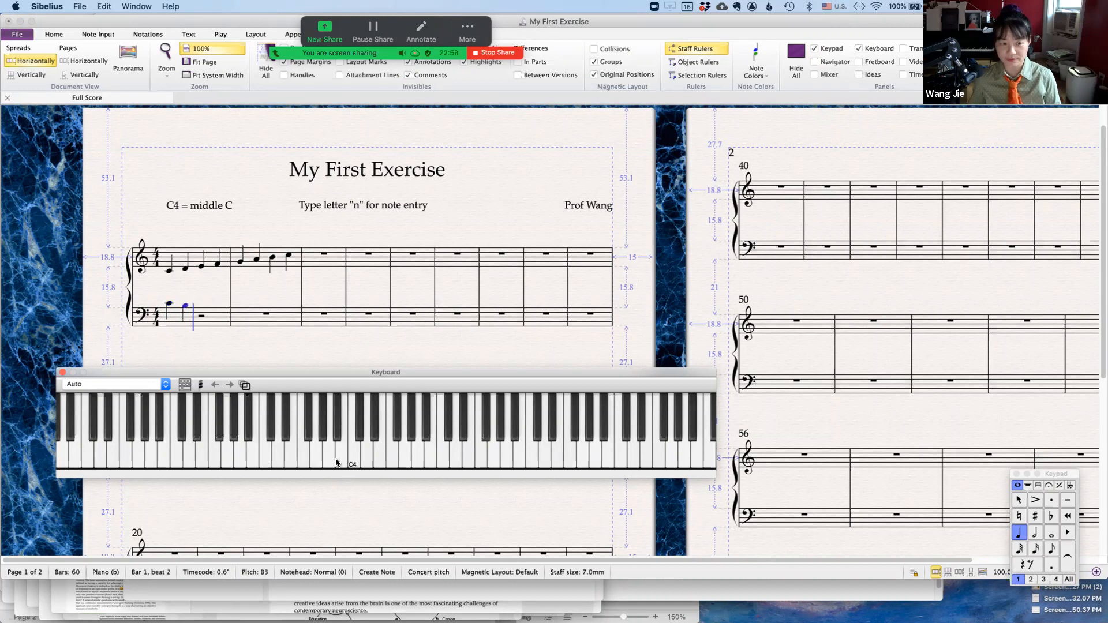
pyautogui.click(328, 462)
pyautogui.click(314, 460)
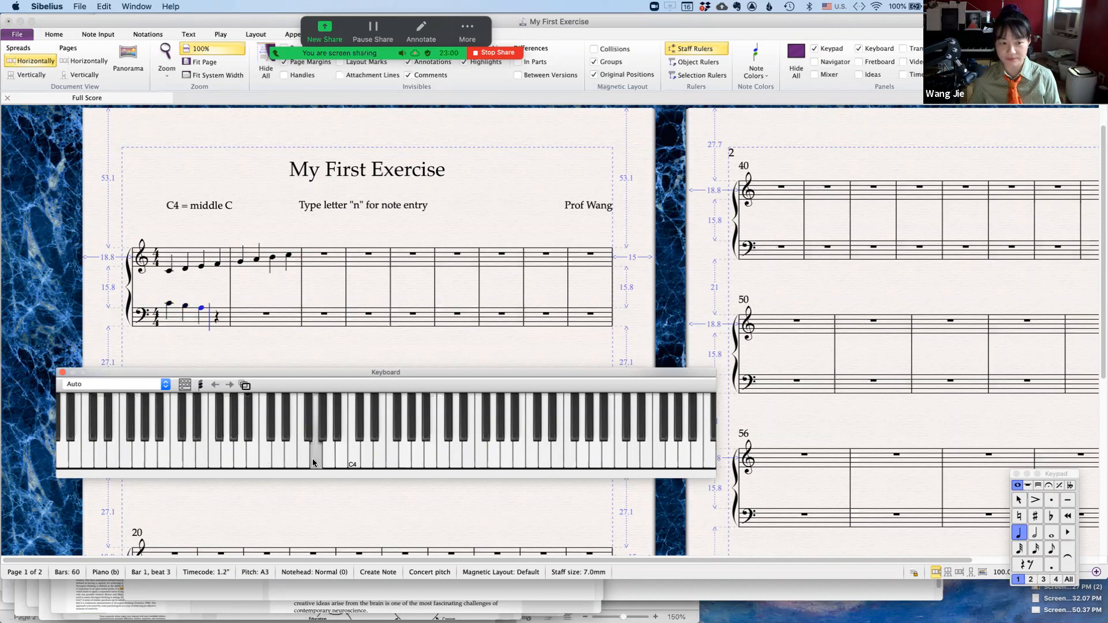
pyautogui.click(303, 463)
pyautogui.click(287, 462)
pyautogui.click(272, 459)
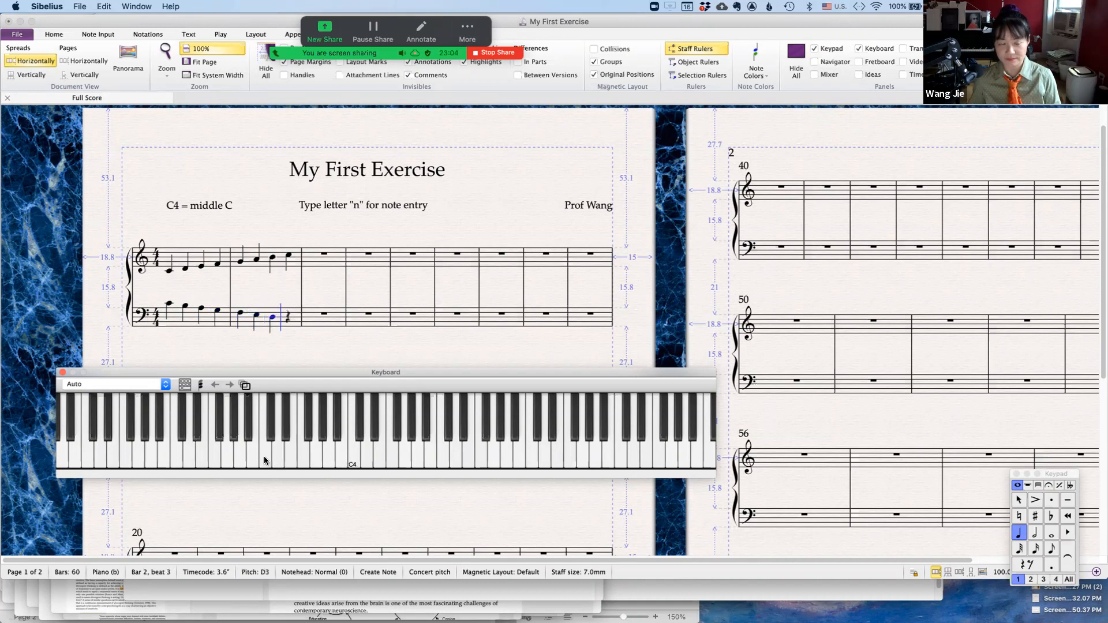
pyautogui.click(264, 456)
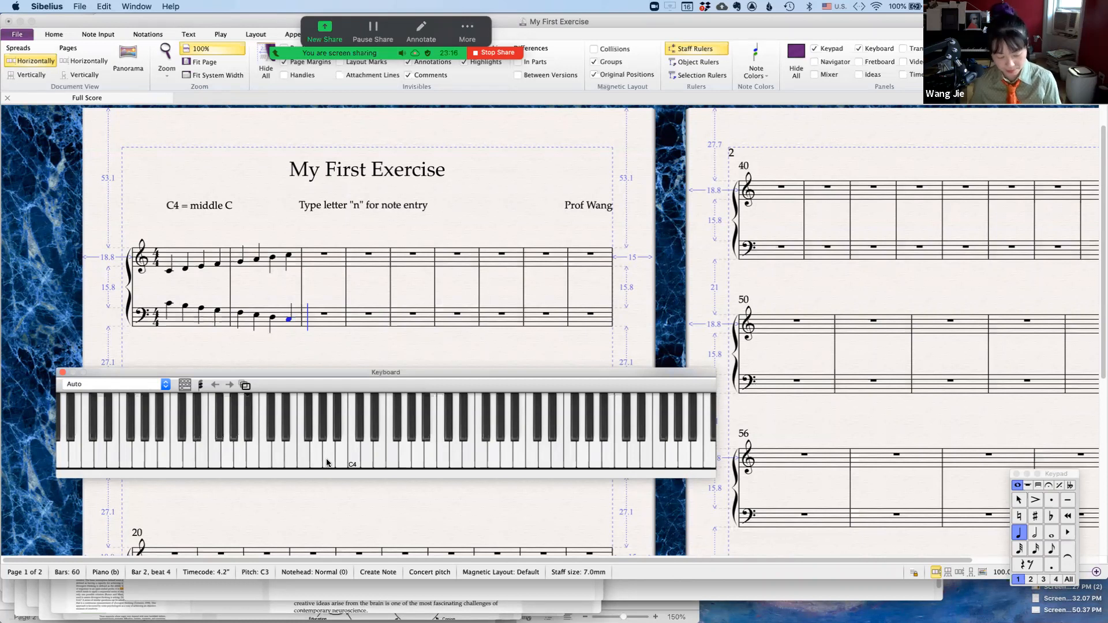
pyautogui.press('Escape')
pyautogui.press('Escape')
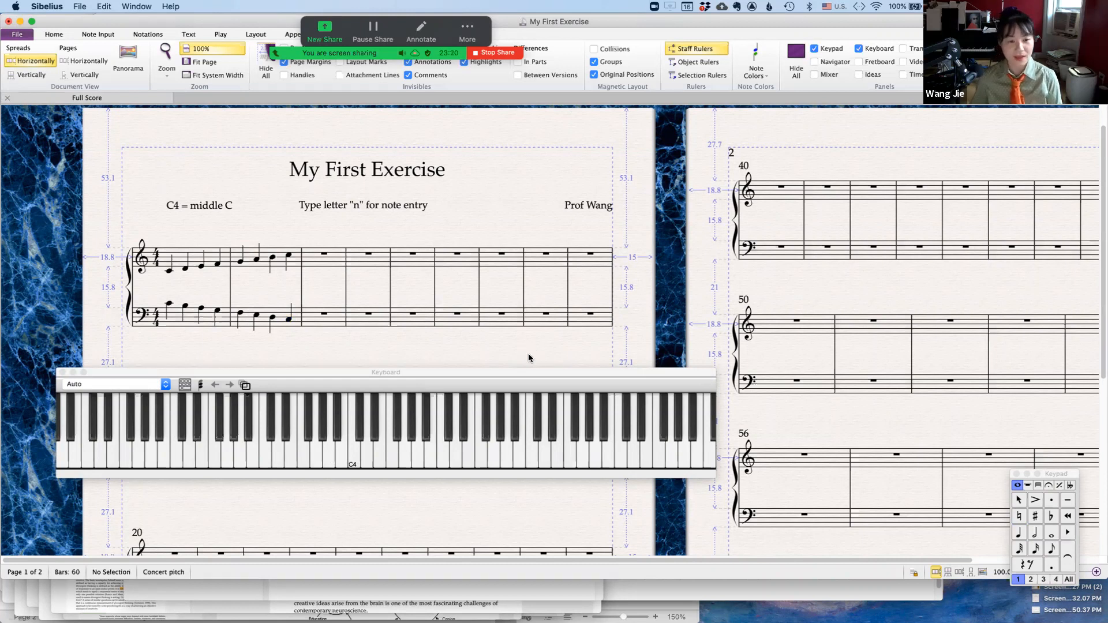
# Show bar 2's treble G4, A4 and G4 again on the Keyboard panel, and clear the selection.
pyautogui.moveTo(538, 374); pyautogui.dragTo(542, 374)
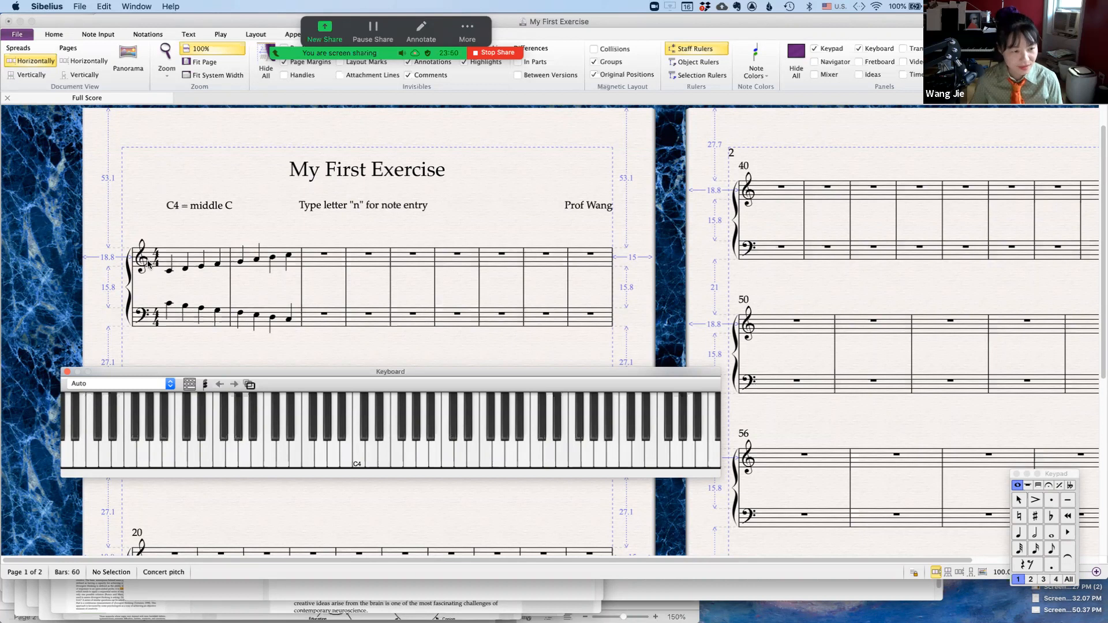
pyautogui.click(142, 265)
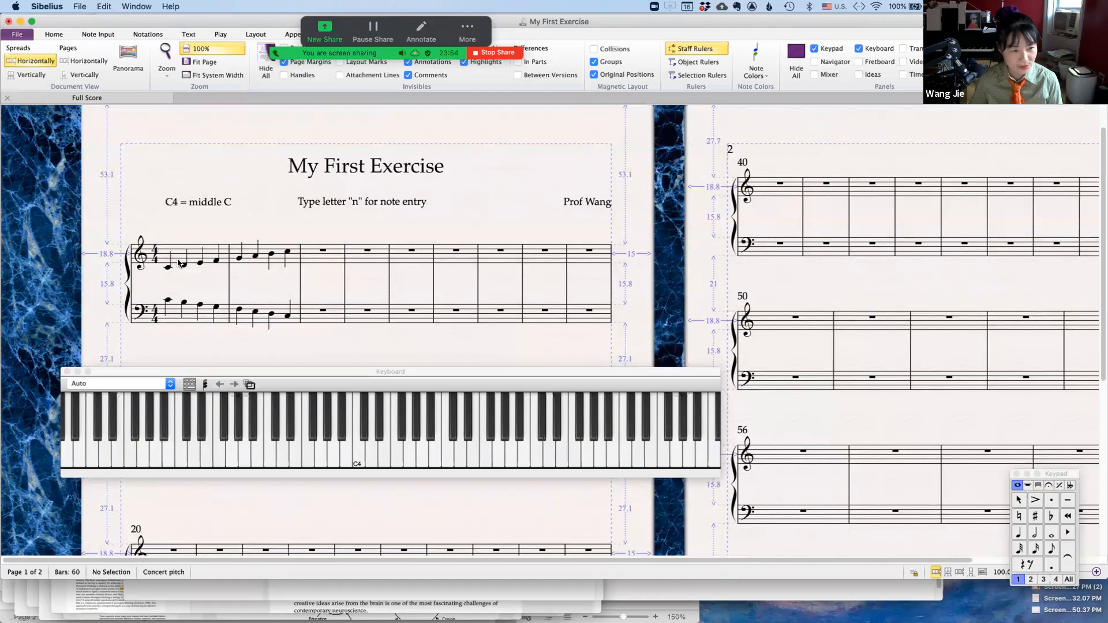
pyautogui.click(239, 260)
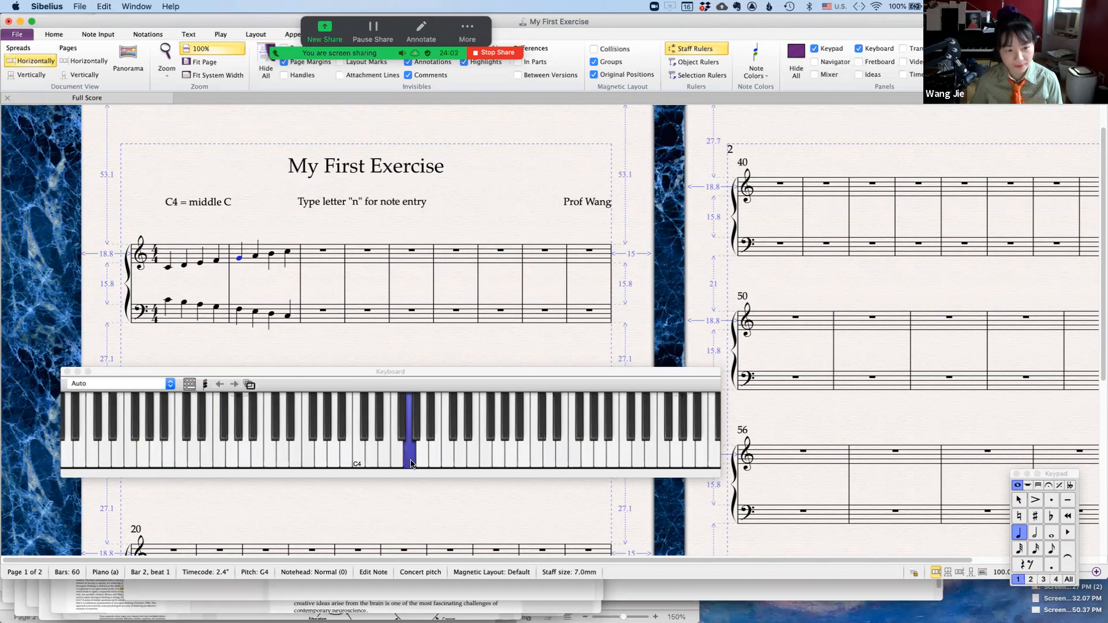
pyautogui.click(255, 259)
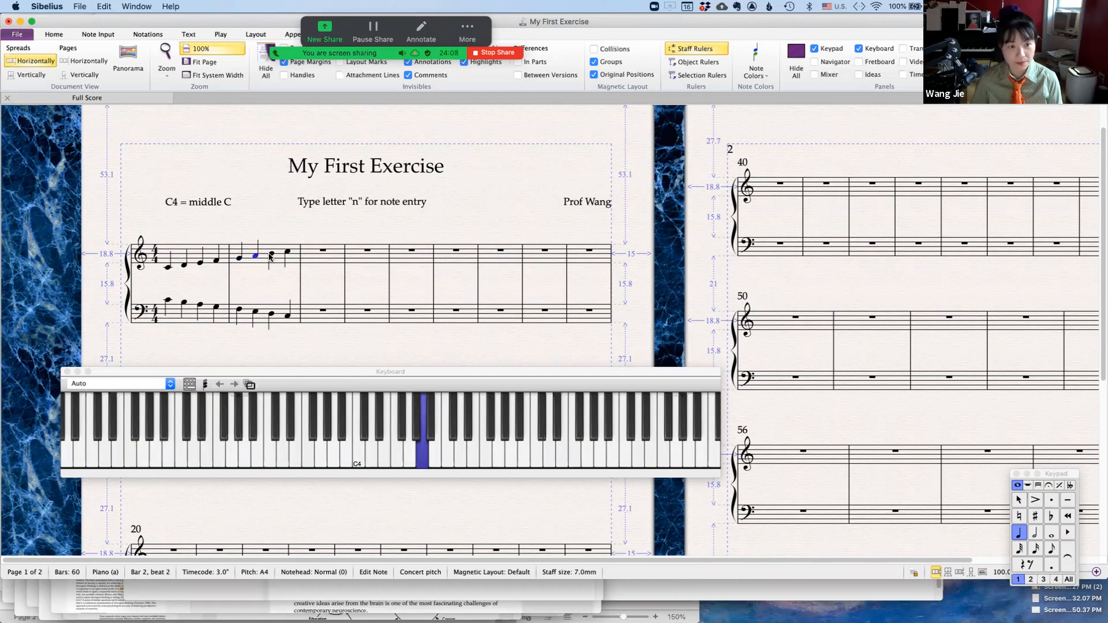
pyautogui.click(239, 261)
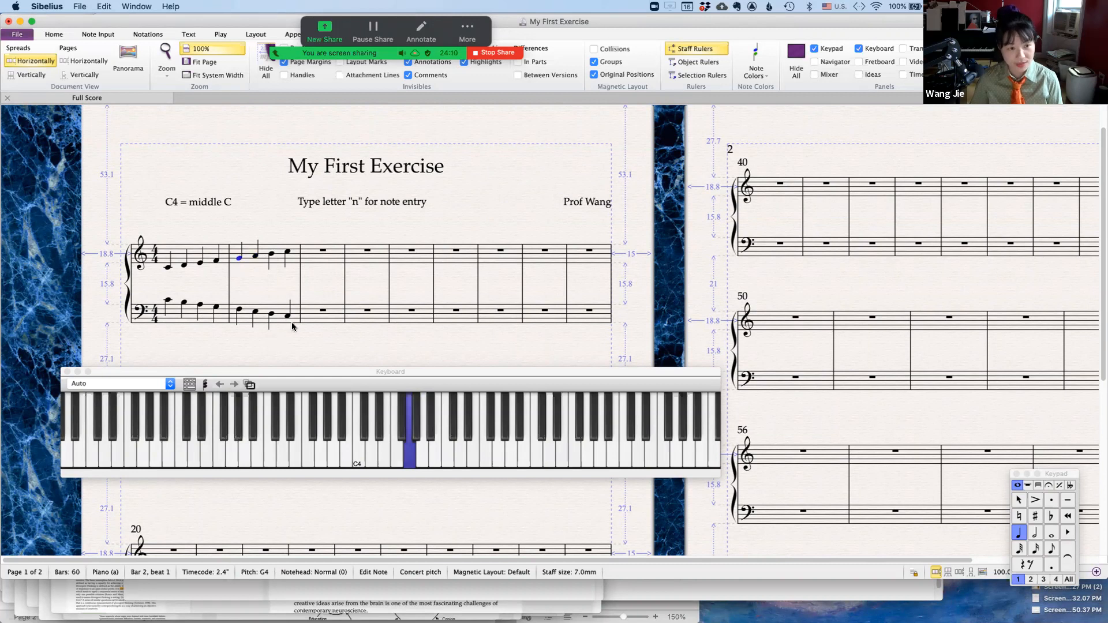
pyautogui.click(181, 351)
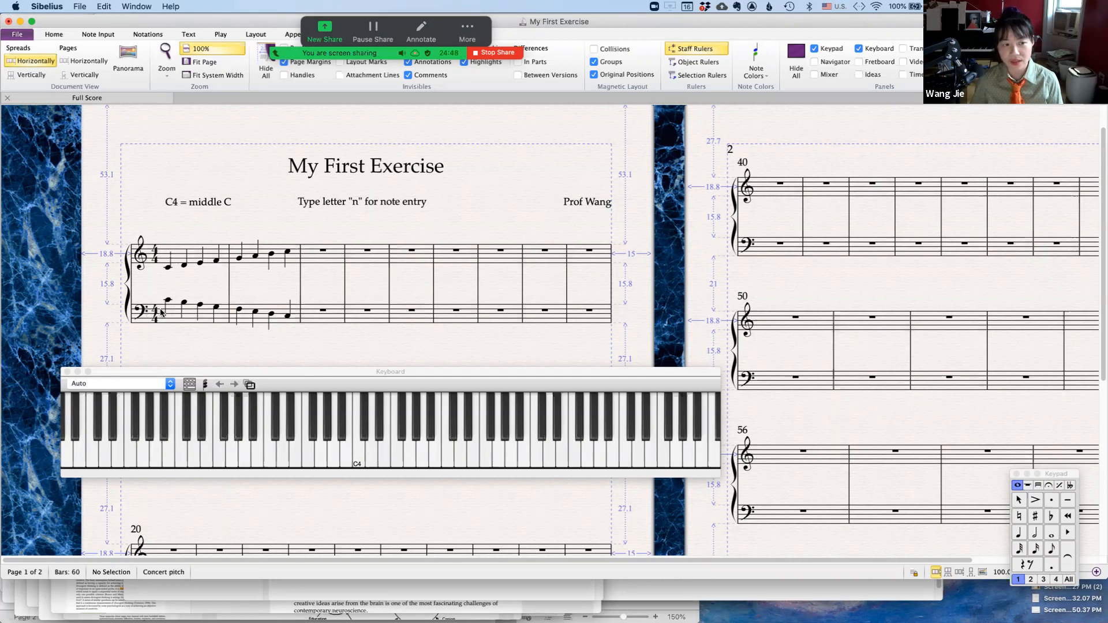
# Compare bass F3 with middle C in both staves on the Keyboard panel, and step through the bass notes from F3 back to C4.
pyautogui.click(240, 311)
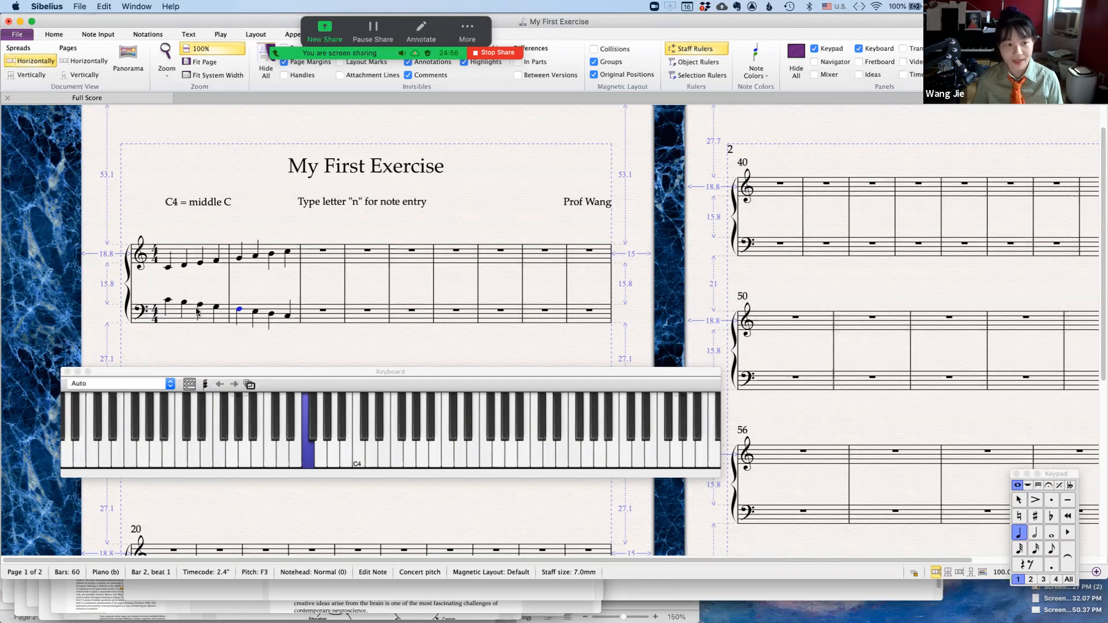
pyautogui.click(169, 300)
pyautogui.click(168, 267)
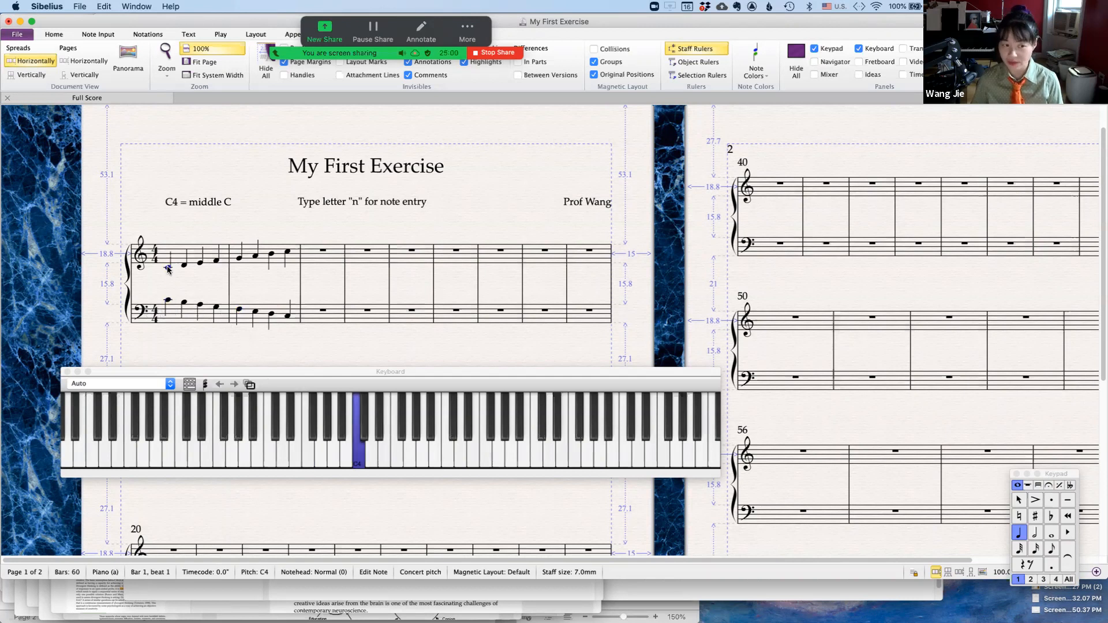
pyautogui.click(243, 312)
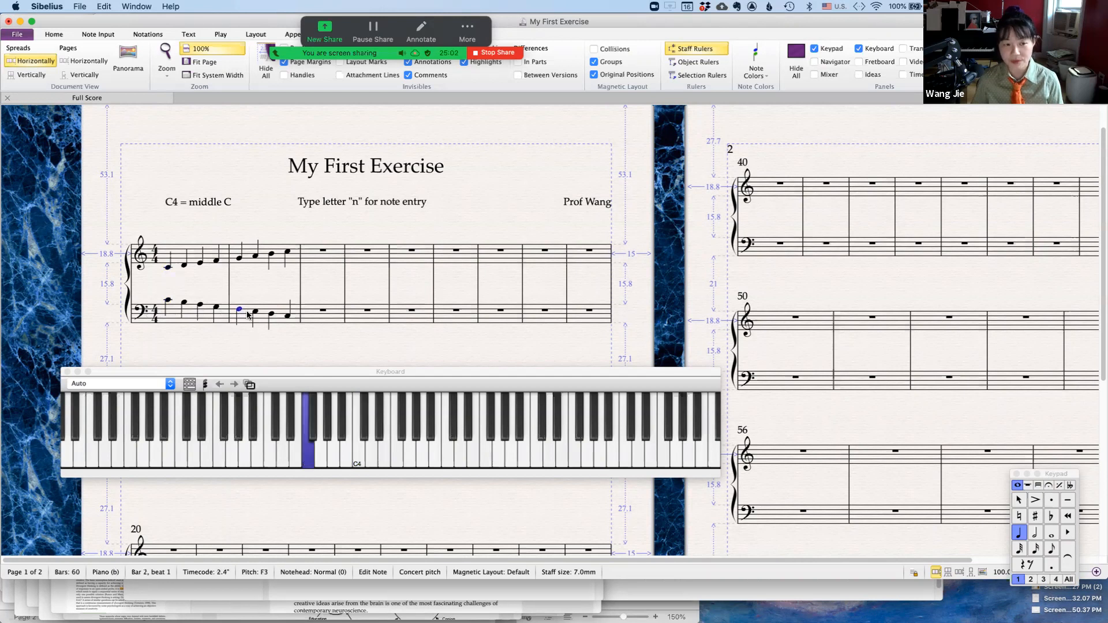
pyautogui.click(217, 307)
pyautogui.click(200, 304)
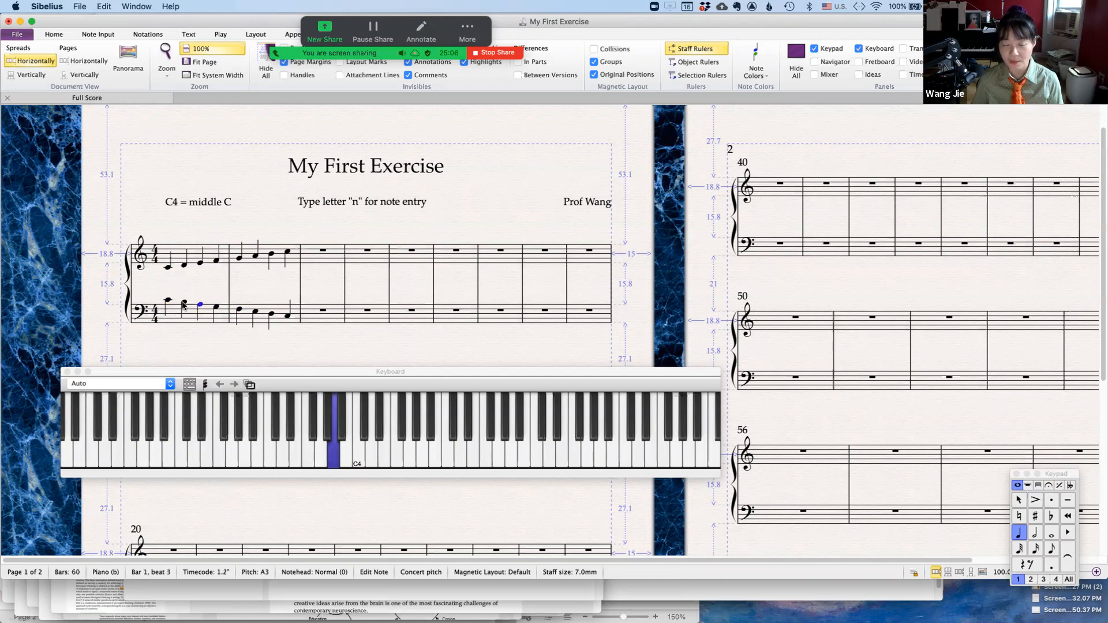
pyautogui.click(183, 304)
pyautogui.click(169, 302)
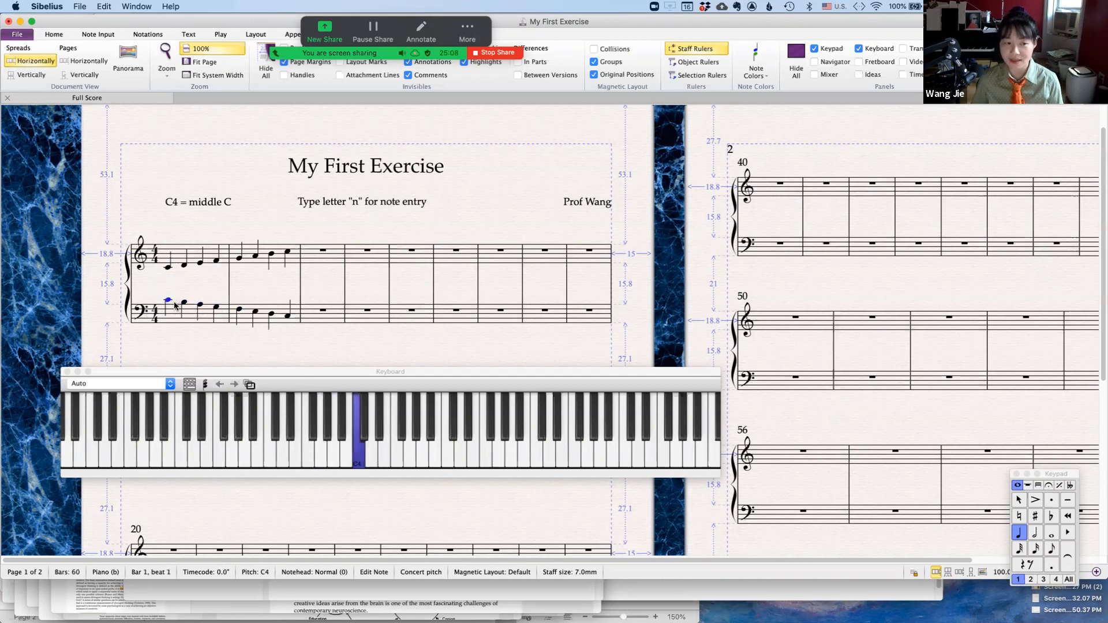
# Label the four treble notes in bar 1 with the lyrics C, D, E and F below the staff.
pyautogui.click(168, 267)
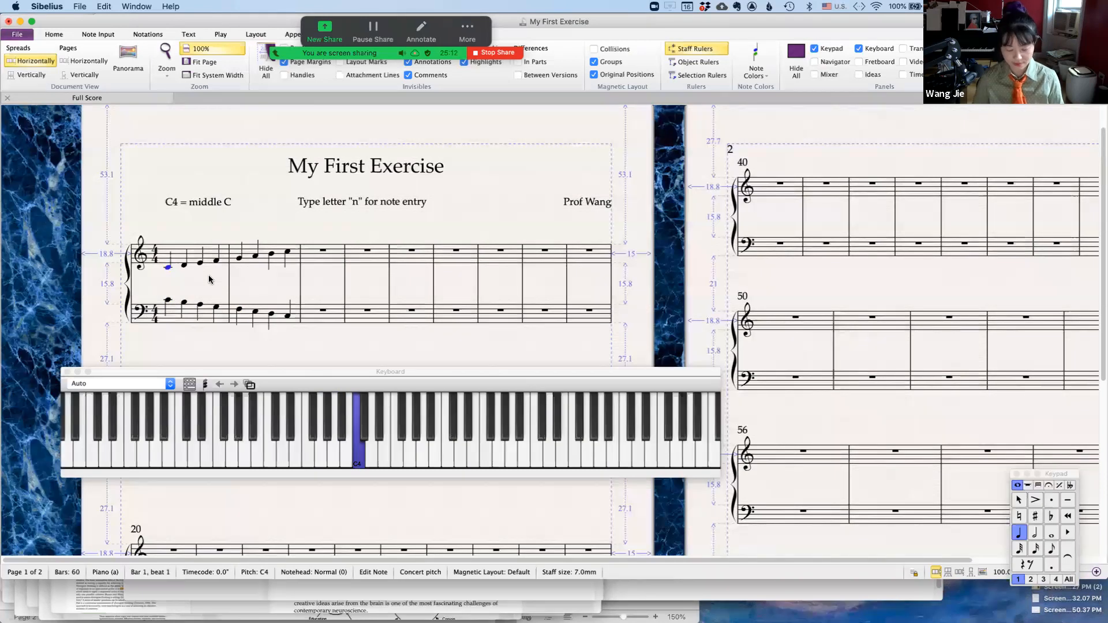
pyautogui.press('super+l')
pyautogui.write('D')
pyautogui.press('BackSpace')
pyautogui.write('C')
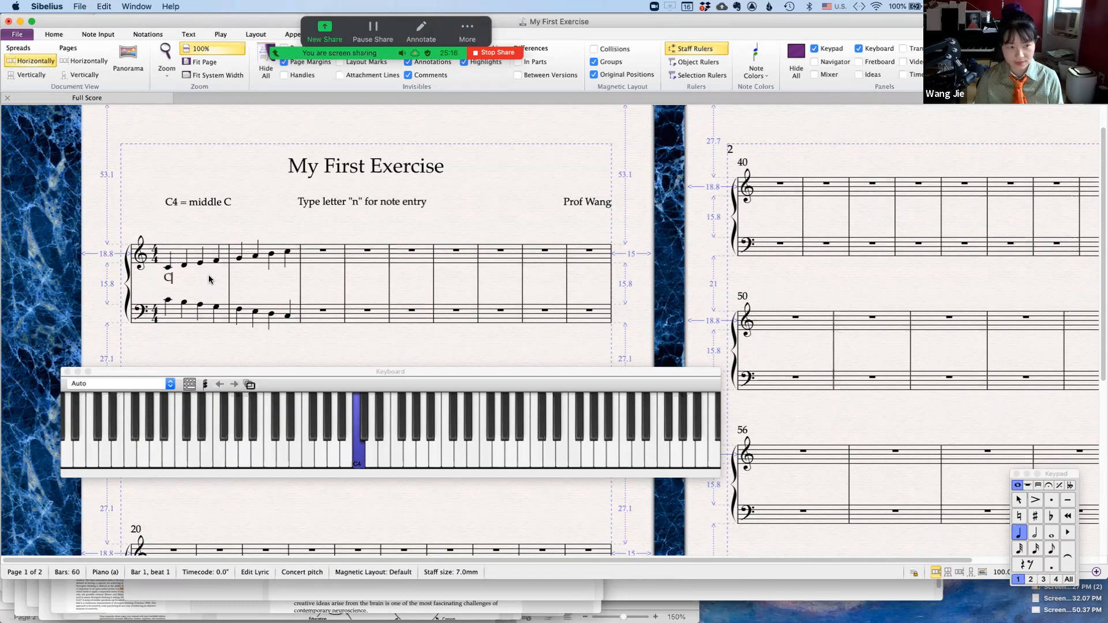
pyautogui.press('space')
pyautogui.write('D')
pyautogui.press('space')
pyautogui.write('E')
pyautogui.press('space')
pyautogui.write('F')
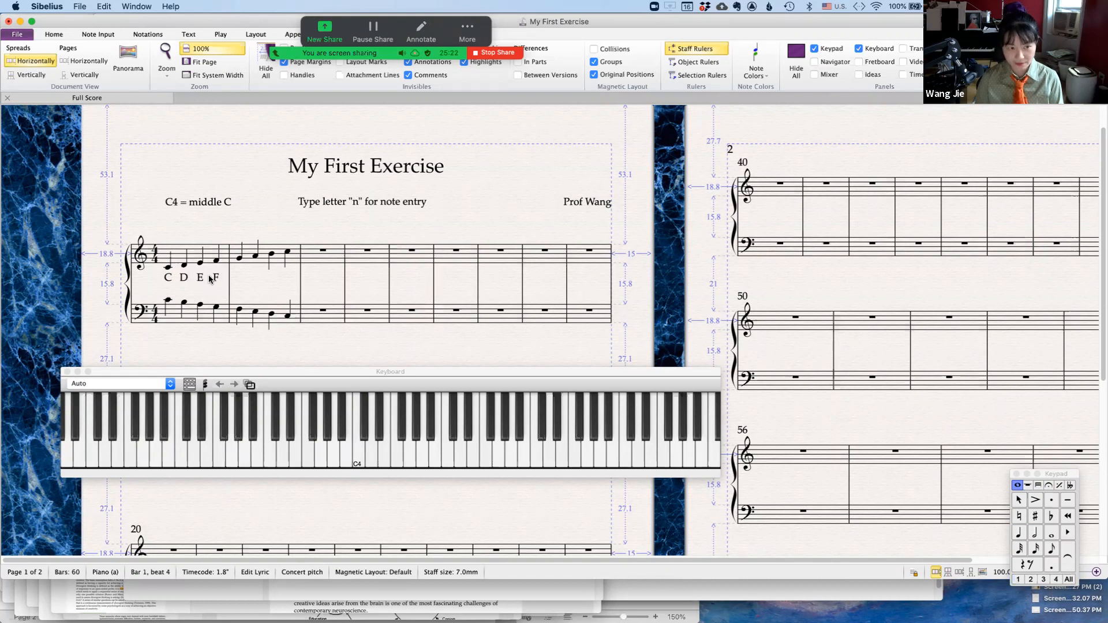
# Continue the treble lyrics under bar 2 with G, A, B and C'.
pyautogui.press('space')
pyautogui.write('G')
pyautogui.press('space')
pyautogui.write('A')
pyautogui.press('space')
pyautogui.write('B')
pyautogui.press('space')
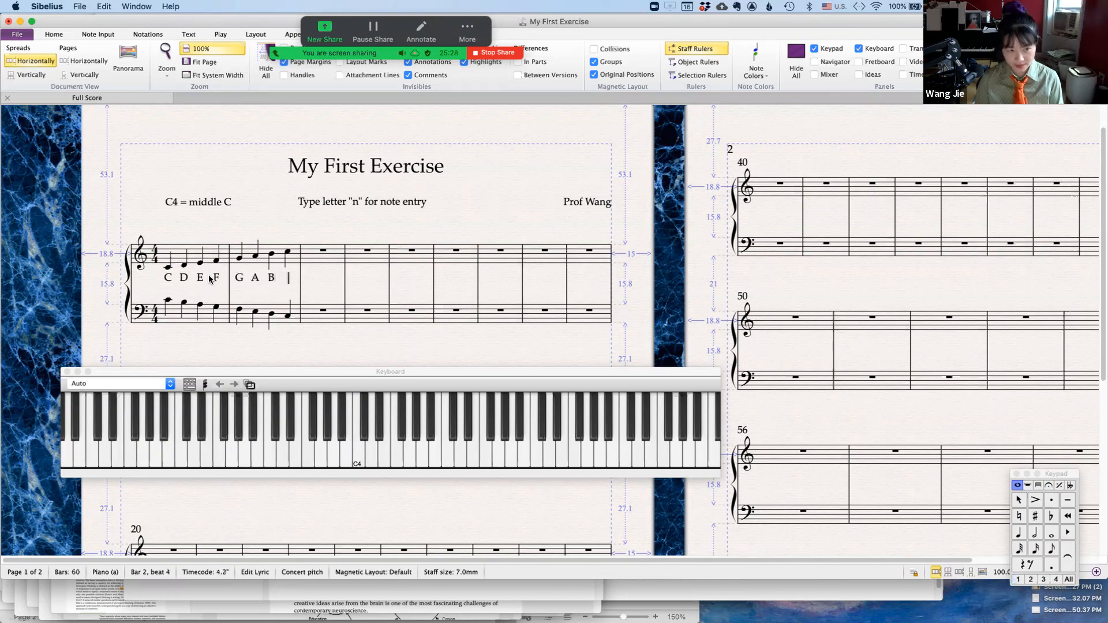
pyautogui.write('C')
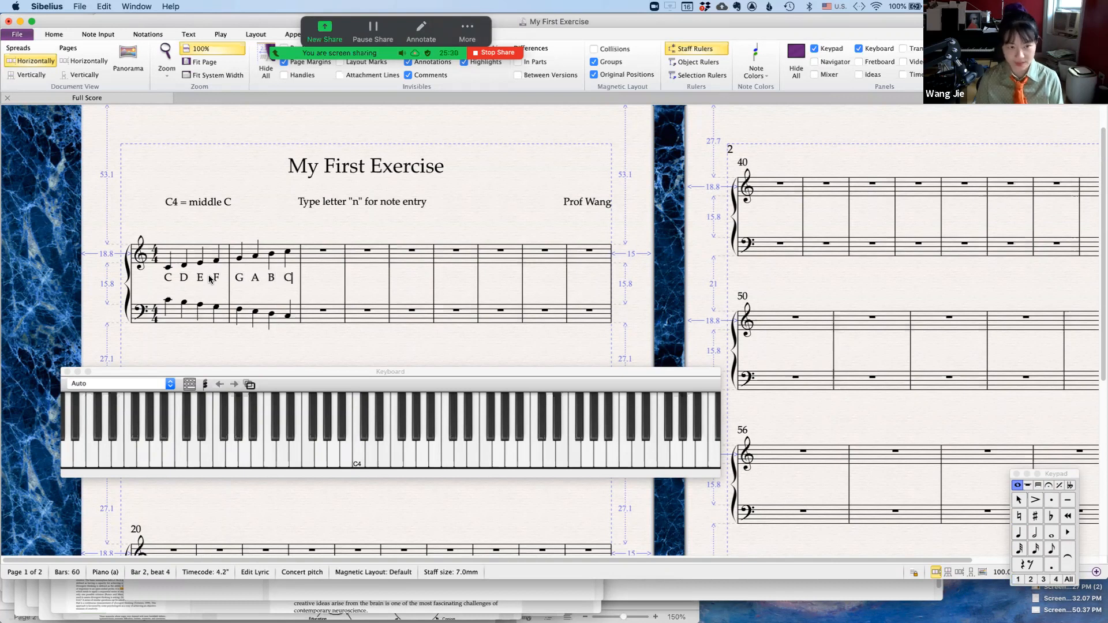
# Label the four bass notes in bar 1 with the lyrics C, B, A and G below the staff.
pyautogui.click(168, 299)
pyautogui.press('super+l')
pyautogui.write('C')
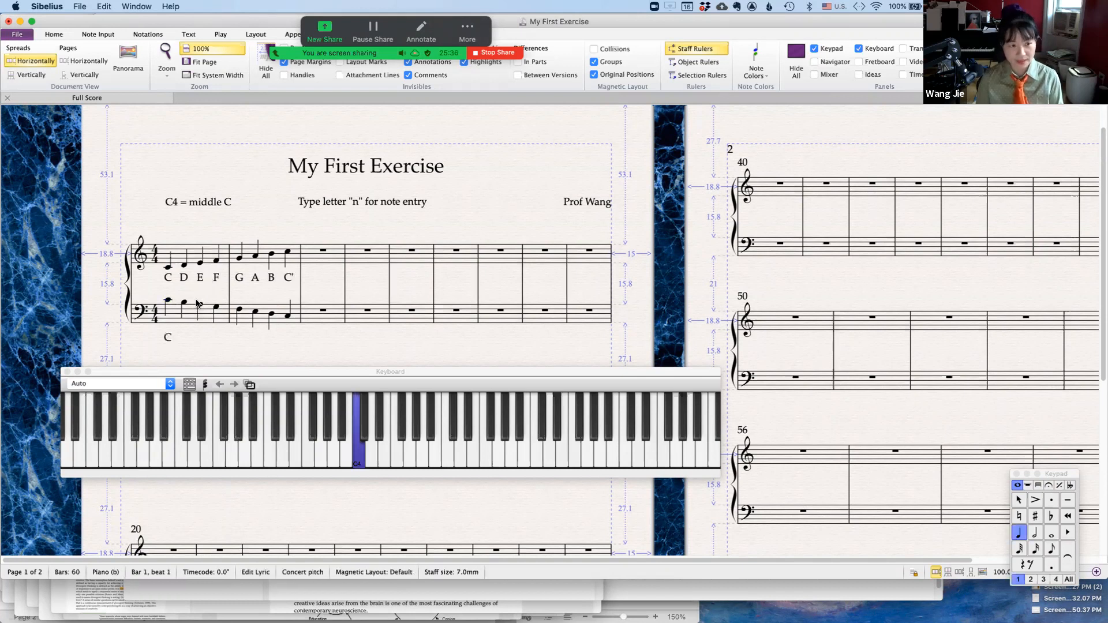
pyautogui.press('space')
pyautogui.write('B')
pyautogui.press('space')
pyautogui.write('A')
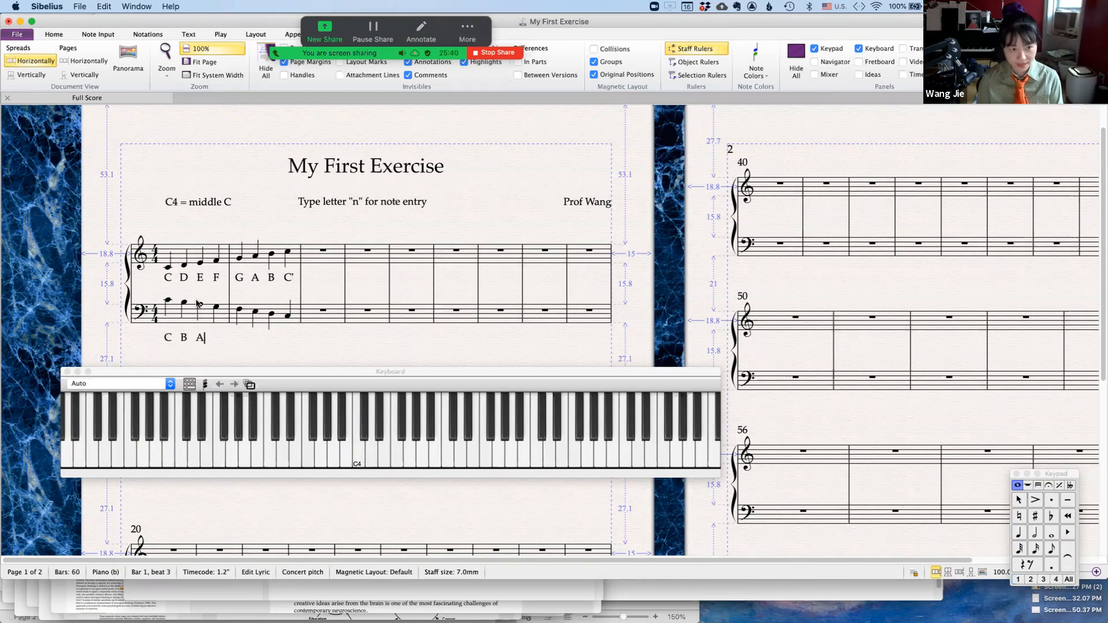
pyautogui.press('space')
pyautogui.write('G')
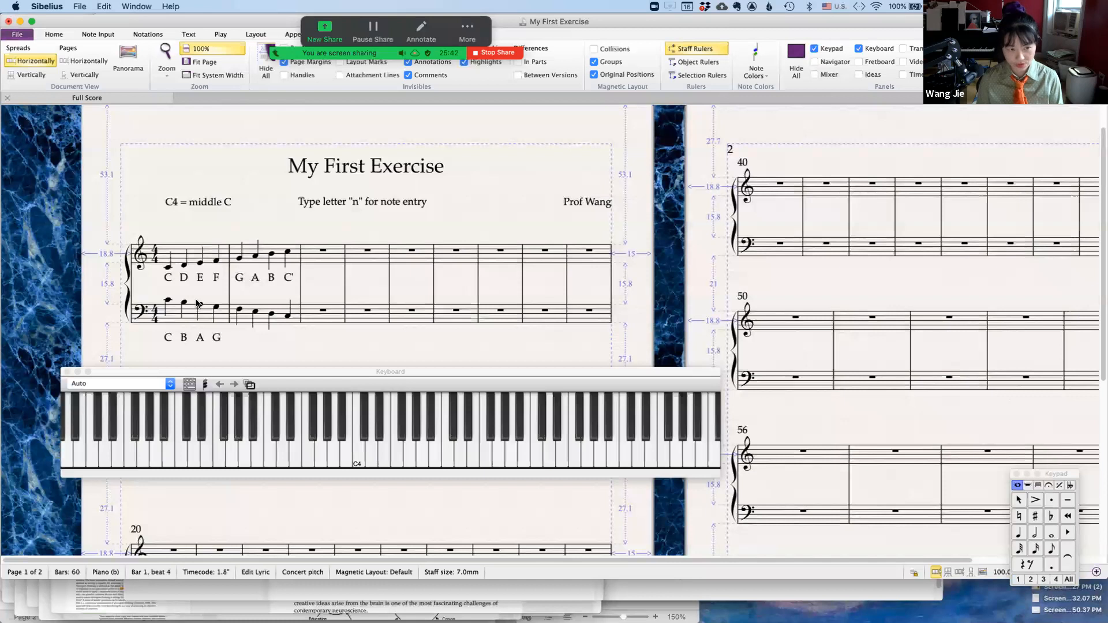
# Continue the bass lyrics under bar 2 with F, E, D and C, and clear the selection.
pyautogui.press('space')
pyautogui.press('space')
pyautogui.write('E')
pyautogui.press('space')
pyautogui.write('D ')
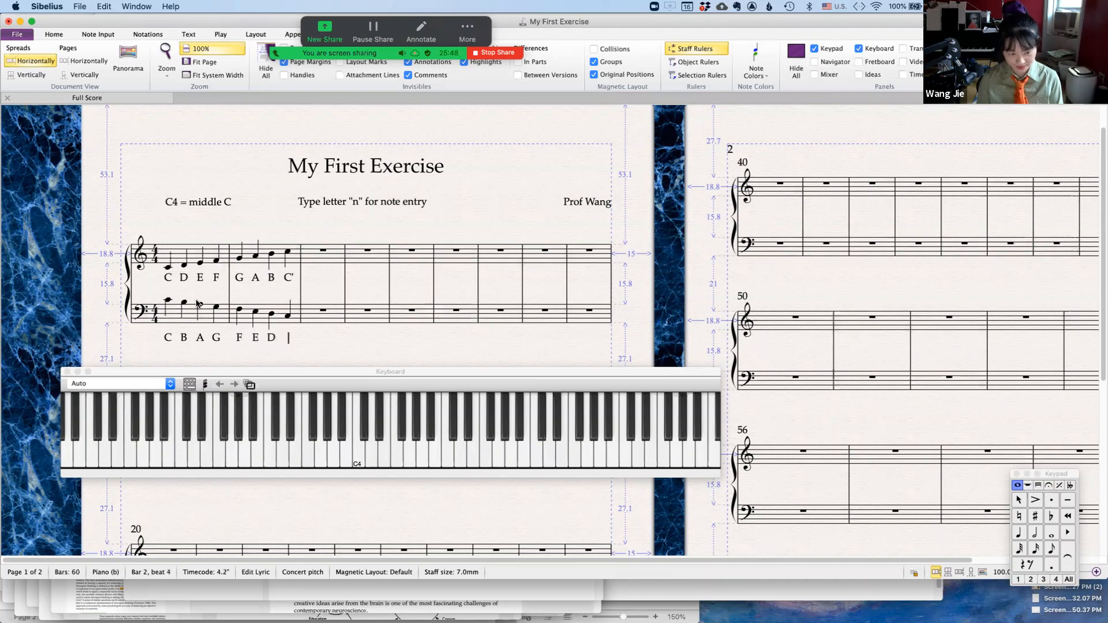
pyautogui.write('C')
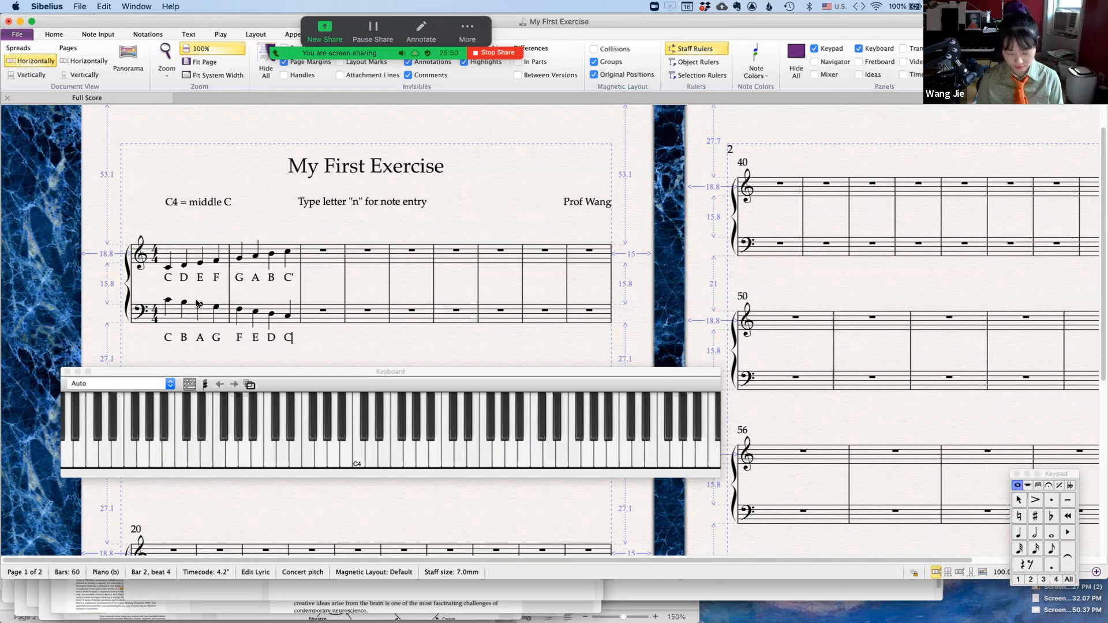
pyautogui.press('Escape')
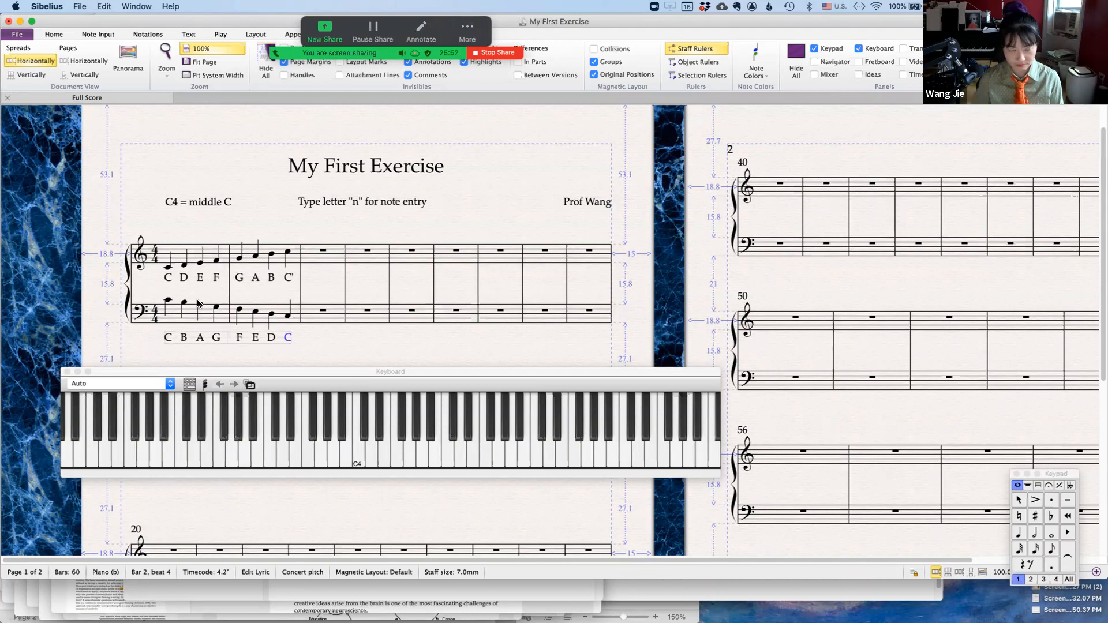
pyautogui.press('Escape')
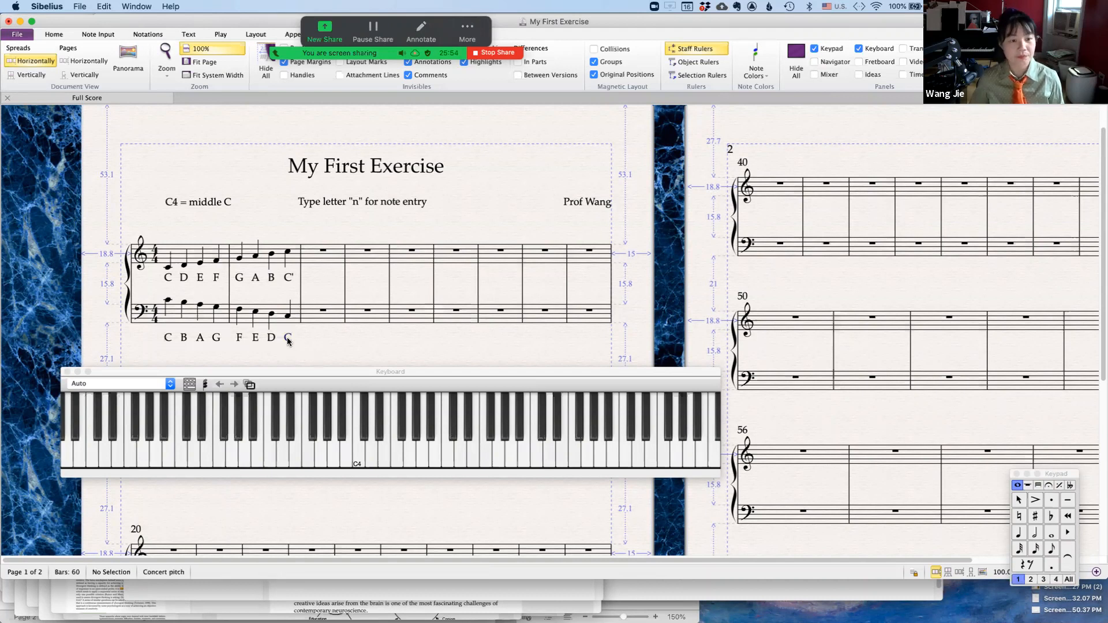
# Append an underscore to the last bass lyric C in bar 2 to mark the lower octave.
pyautogui.doubleClick(291, 338)
pyautogui.write('_')
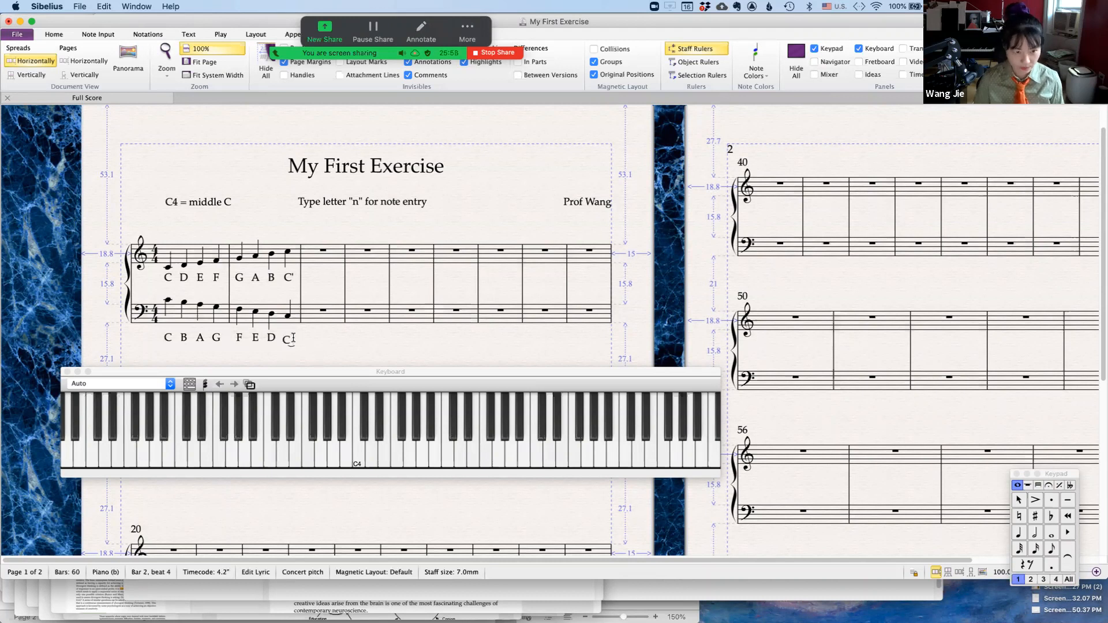
pyautogui.press('Escape')
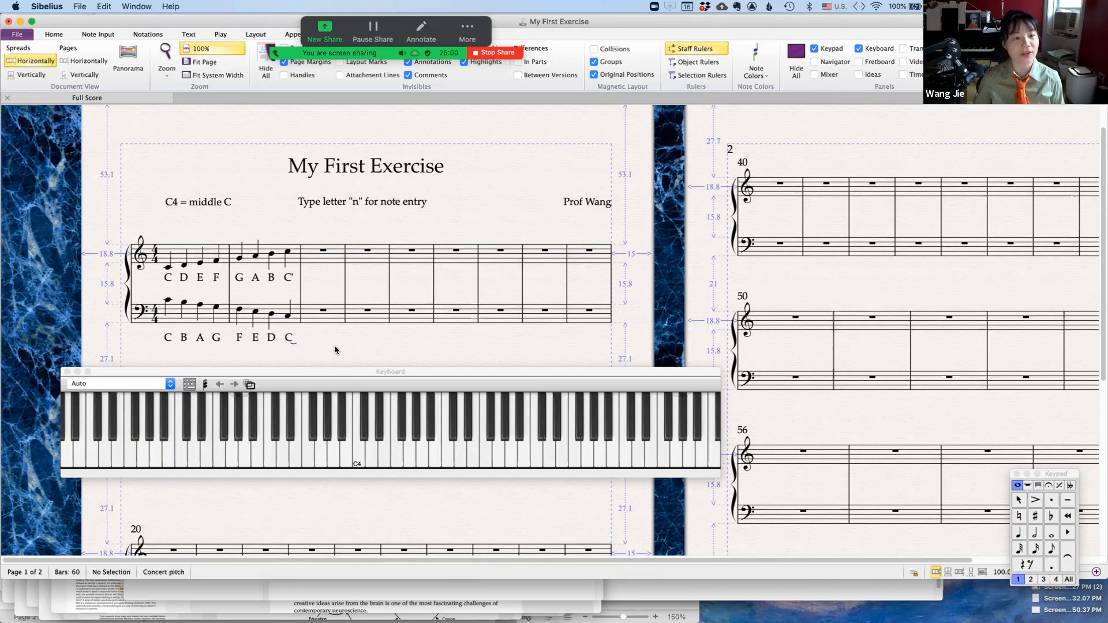
# Add the staff text "Ascending C major Scale" above the first treble note.
pyautogui.moveTo(354, 371)
pyautogui.mouseDown()
pyautogui.moveTo(369, 431)
pyautogui.moveTo(394, 378)
pyautogui.moveTo(400, 384)
pyautogui.moveTo(350, 411)
pyautogui.moveTo(337, 370)
pyautogui.mouseUp()
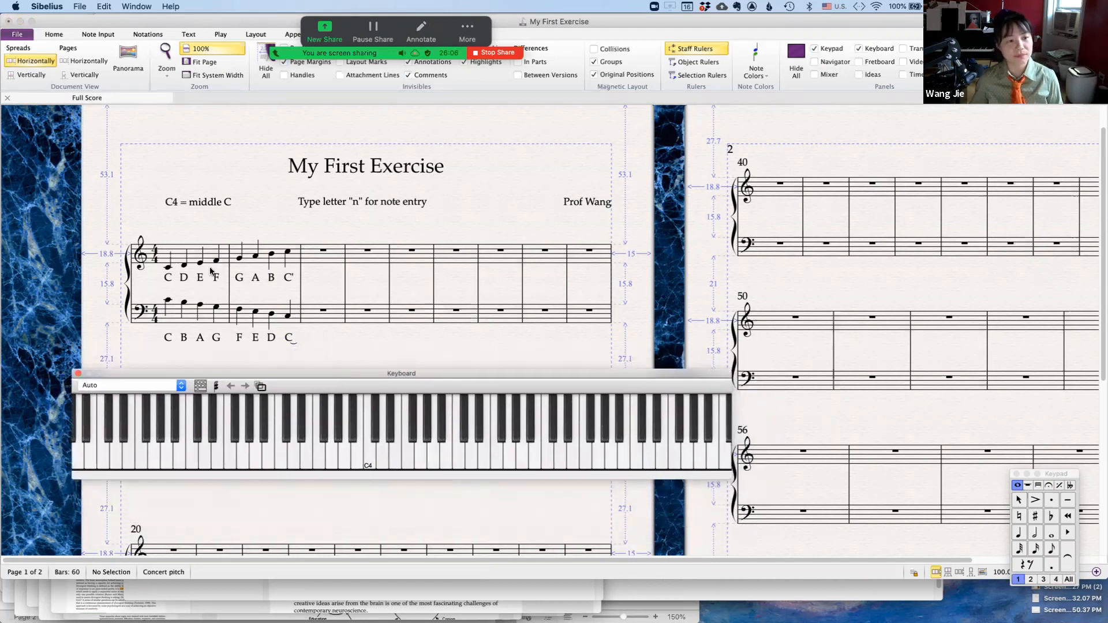
pyautogui.click(168, 268)
pyautogui.hotkey('ctrl', 't')
pyautogui.write('A')
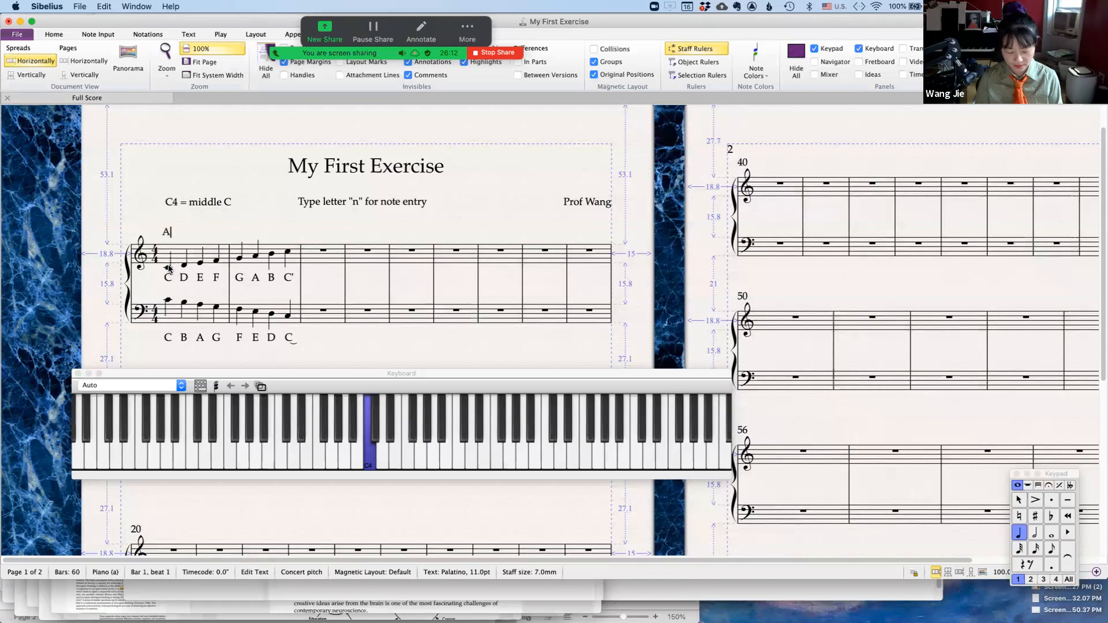
pyautogui.write('scending ')
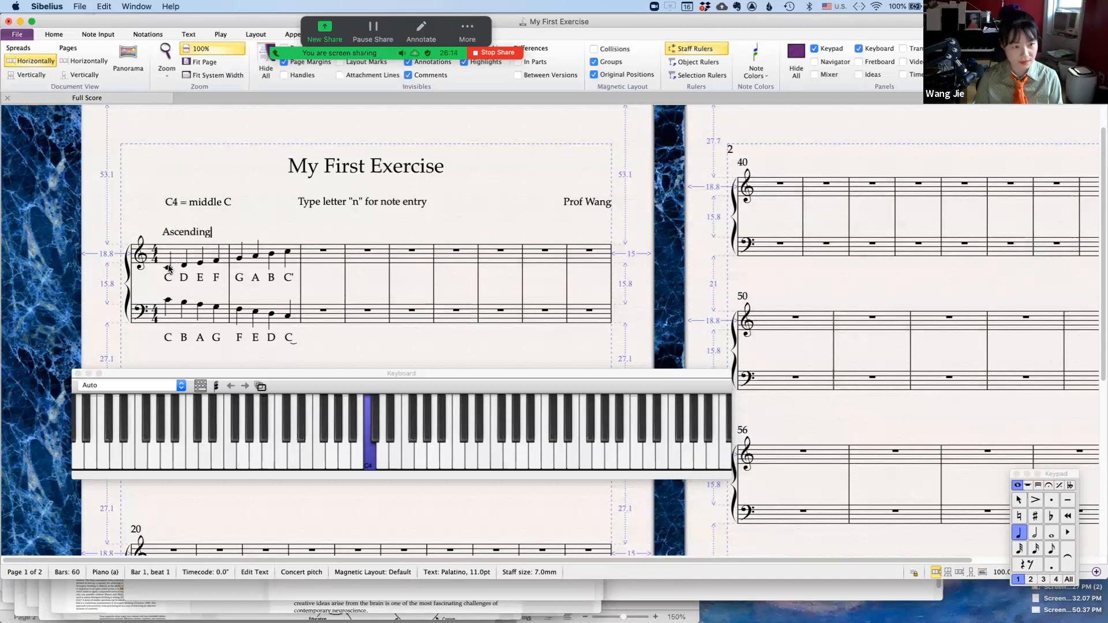
pyautogui.write('C major ')
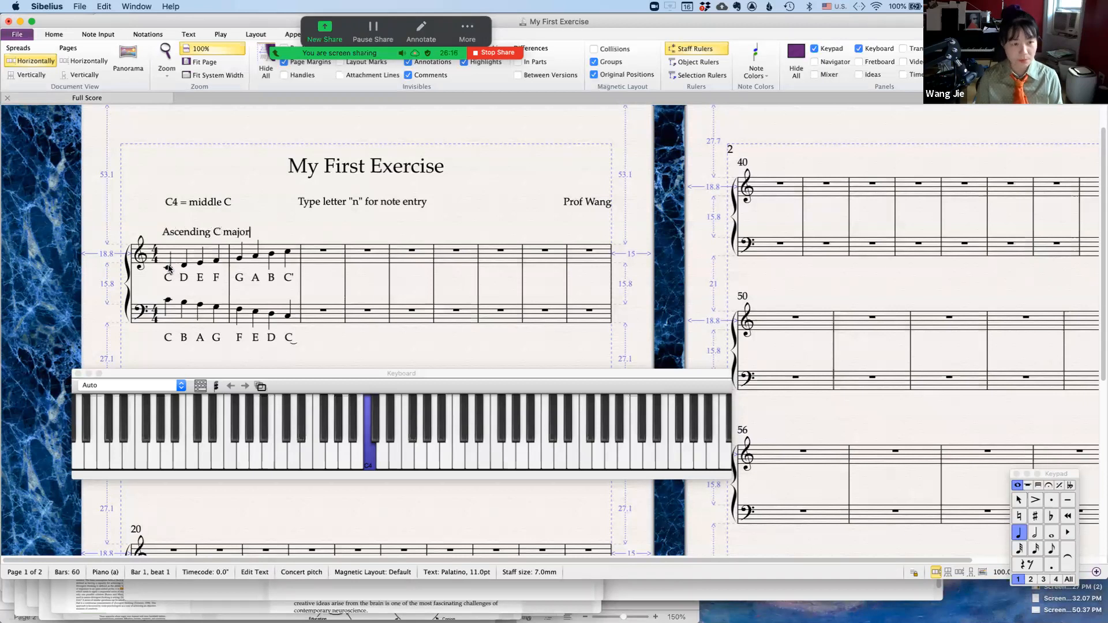
pyautogui.write('Scale')
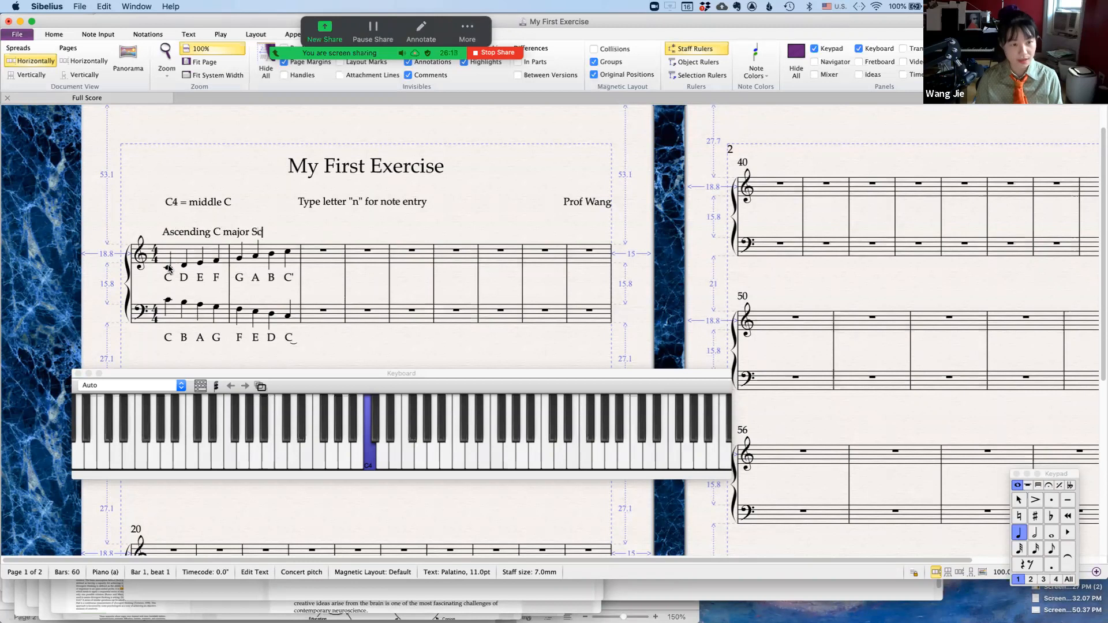
pyautogui.press('Escape')
pyautogui.press('Escape')
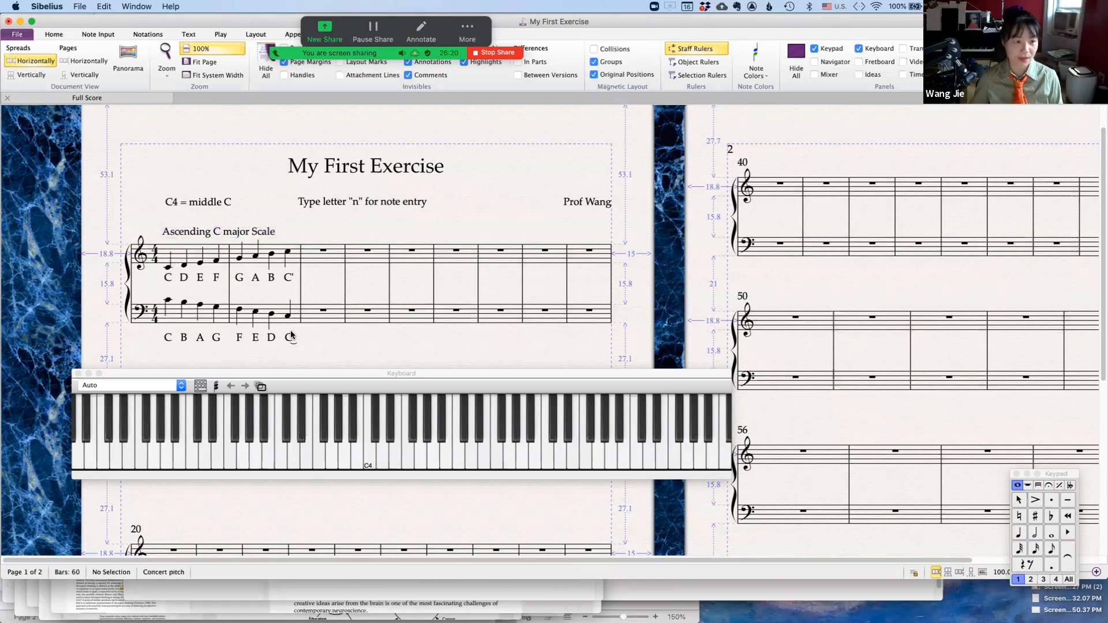
# Move the first system's bass staff down, widening the gap below the treble staff to about 22.8.
pyautogui.click(177, 318)
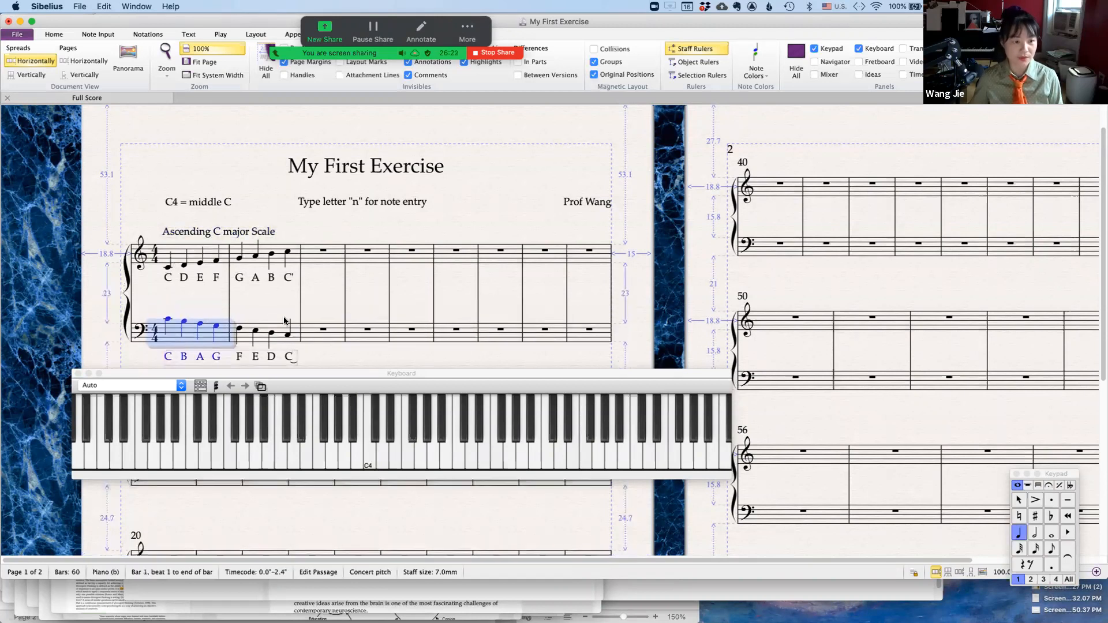
pyautogui.moveTo(344, 294); pyautogui.dragTo(329, 242)
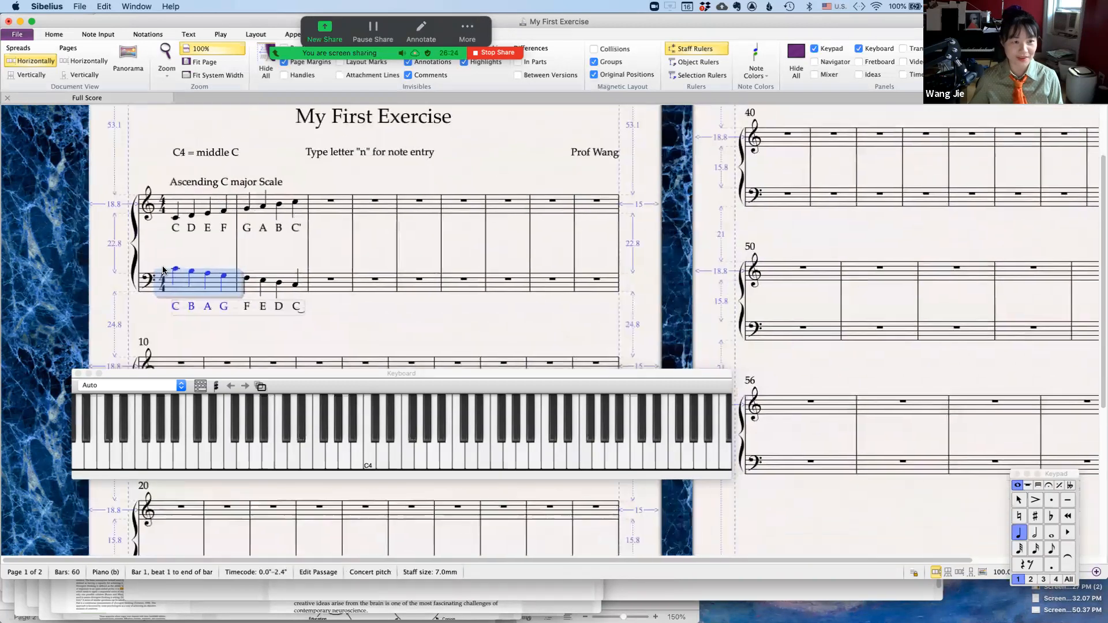
pyautogui.press('Escape')
# Add the staff text "Descending C Major Scale" above the first bass note.
pyautogui.click(170, 269)
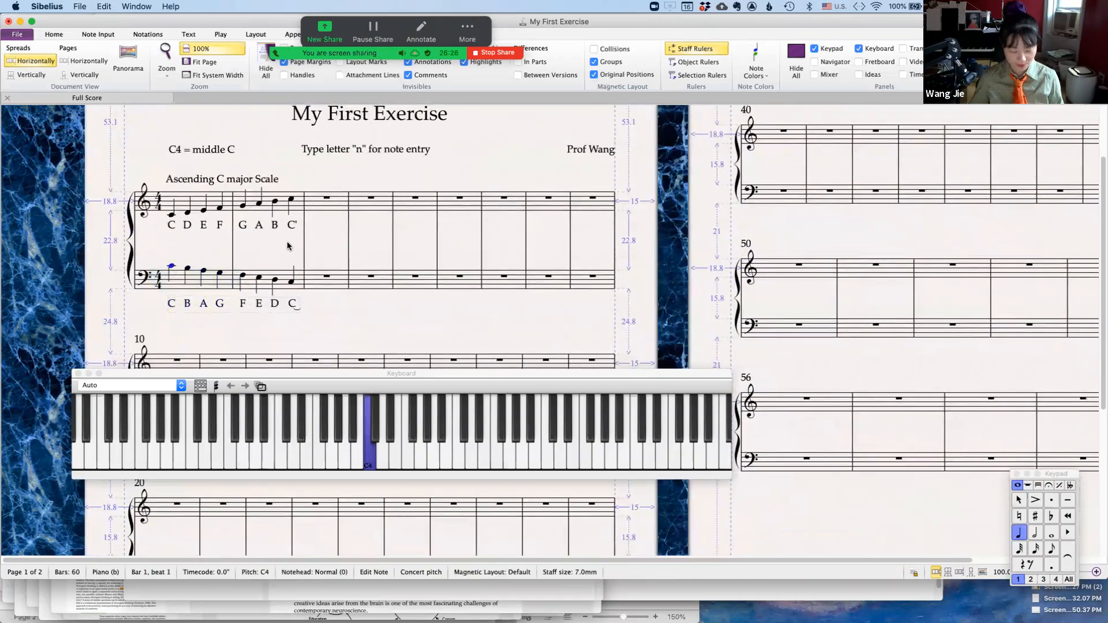
pyautogui.press('super+t')
pyautogui.write('Descending ')
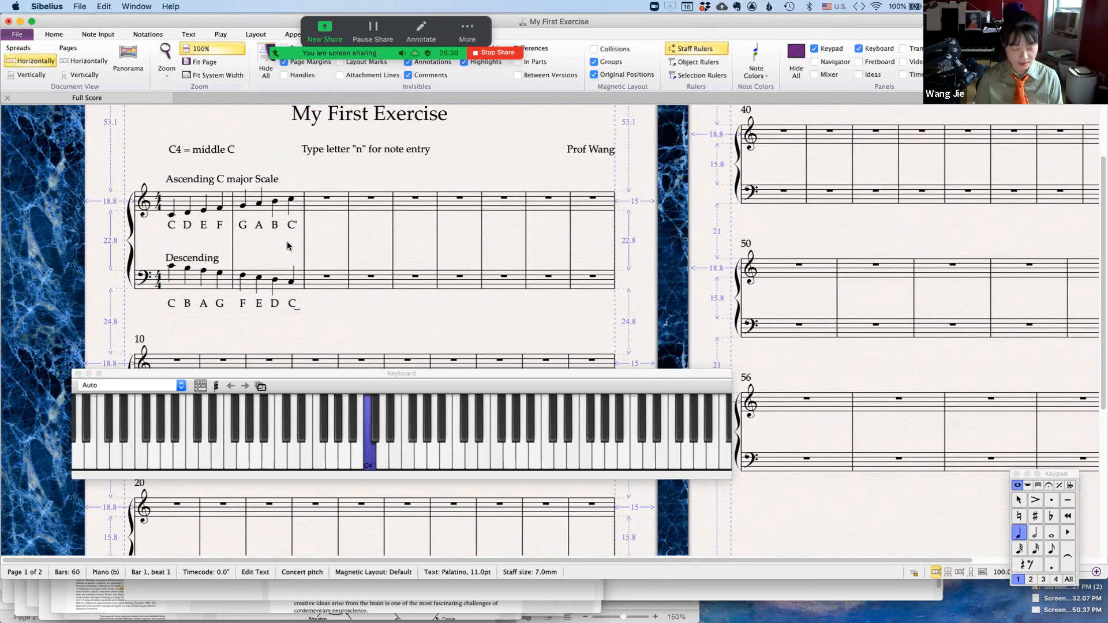
pyautogui.write('C')
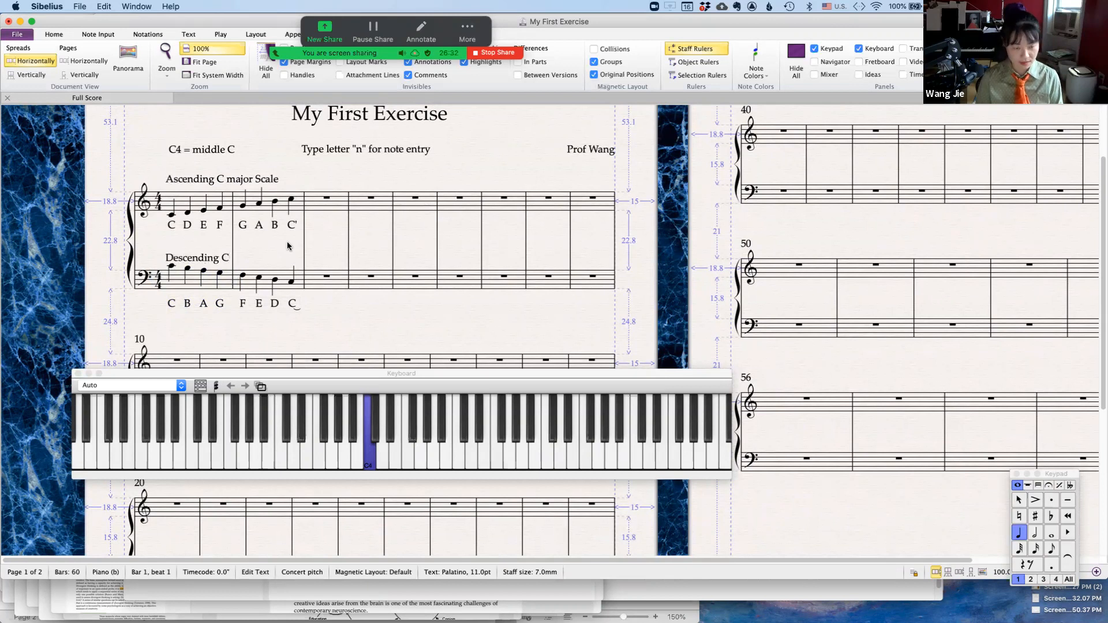
pyautogui.write(' ma')
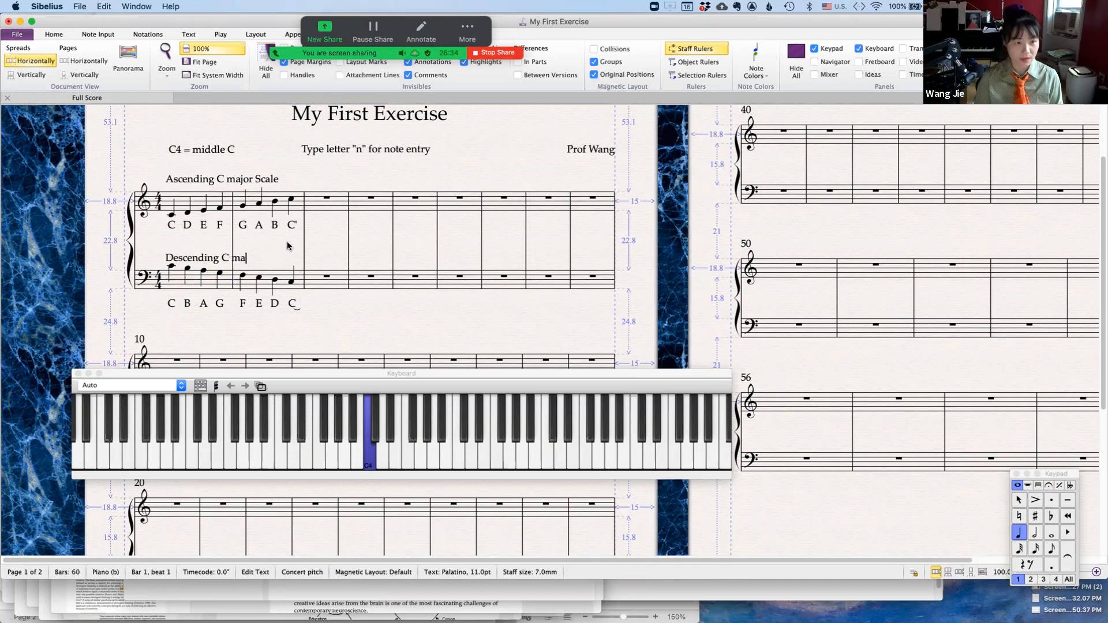
pyautogui.press('BackSpace')
pyautogui.press('BackSpace')
pyautogui.write('Major Scale')
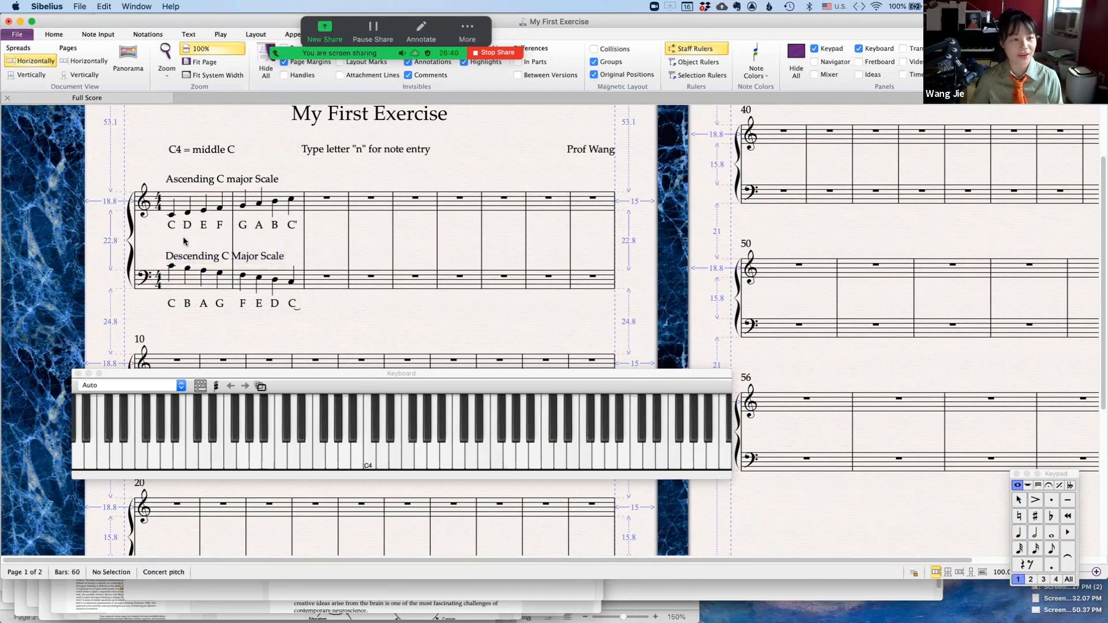
pyautogui.press('Escape')
pyautogui.click(189, 180)
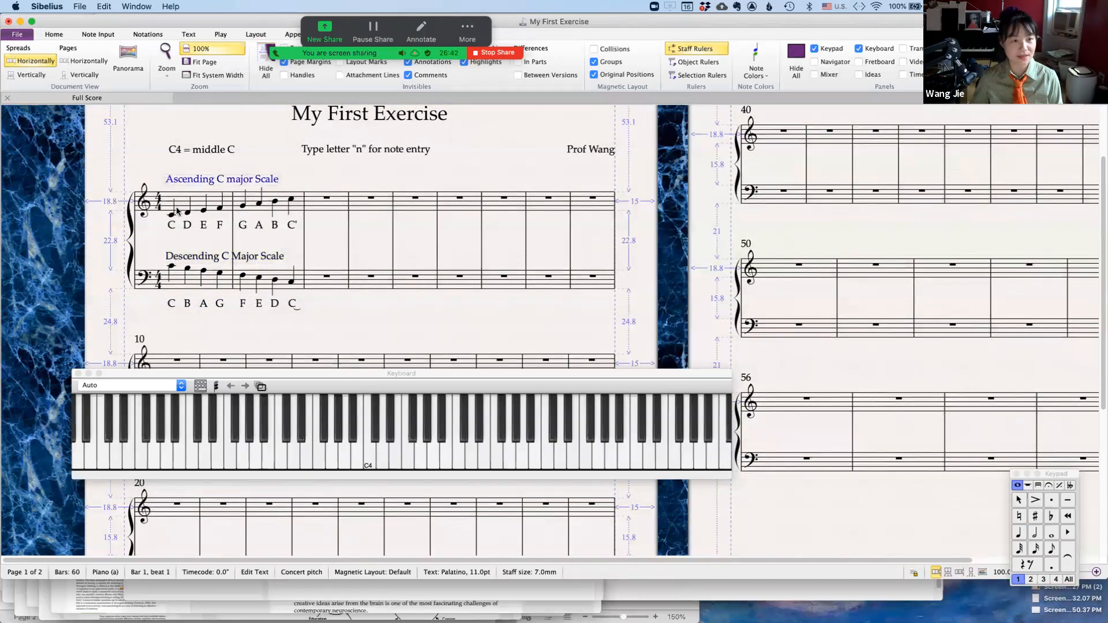
pyautogui.click(336, 259)
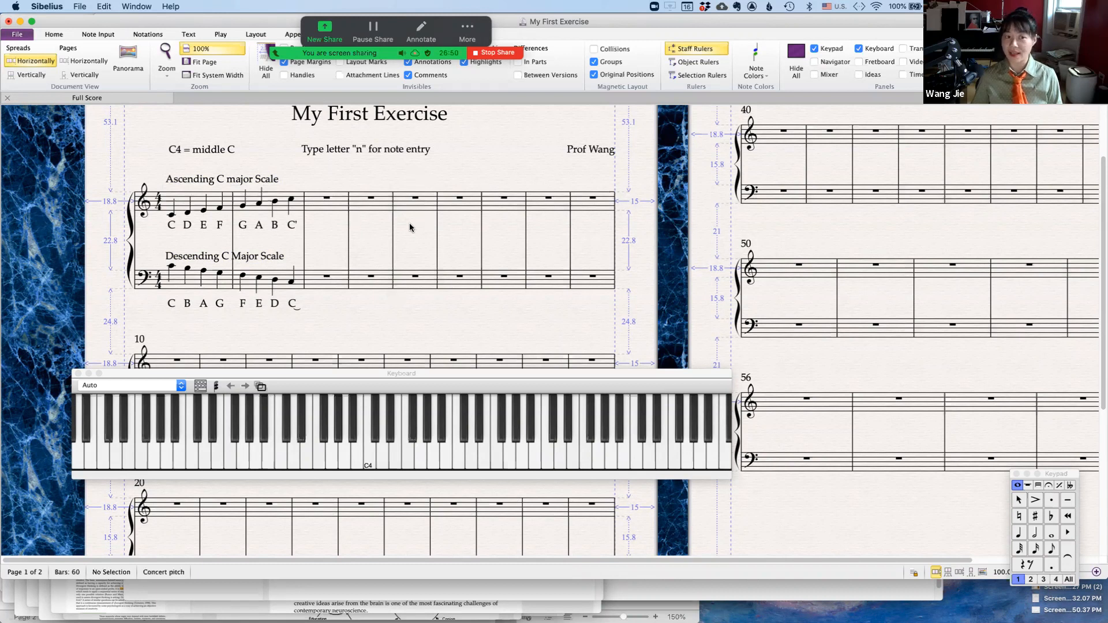
# Enter an ascending chromatic run in eighth notes from middle C up to G4, filling bar 4 of the treble staff.
pyautogui.click(376, 205)
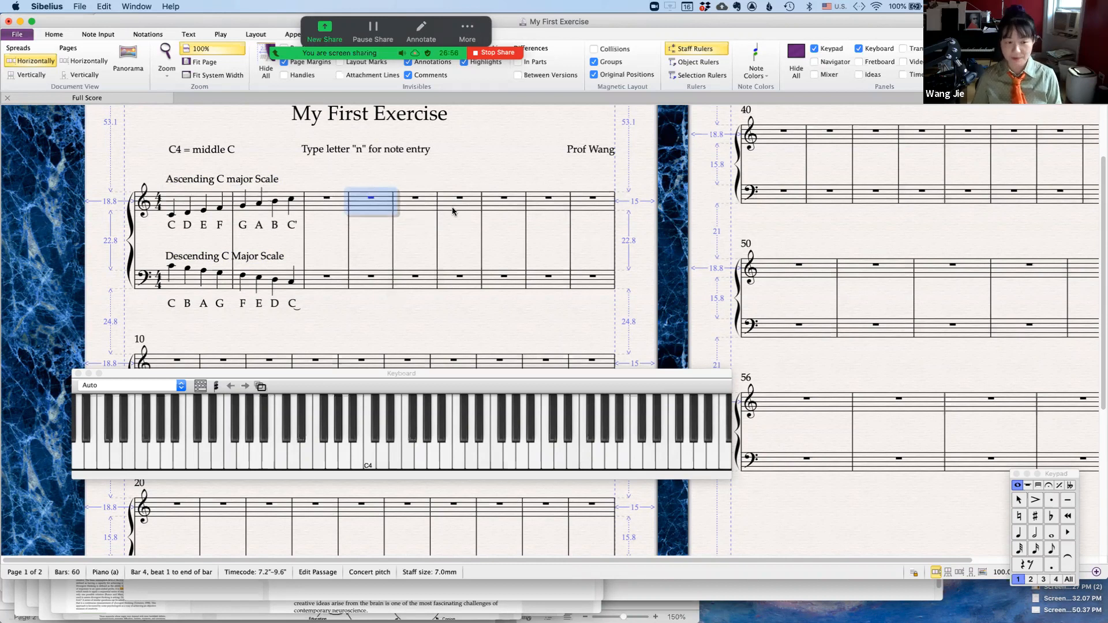
pyautogui.press('n')
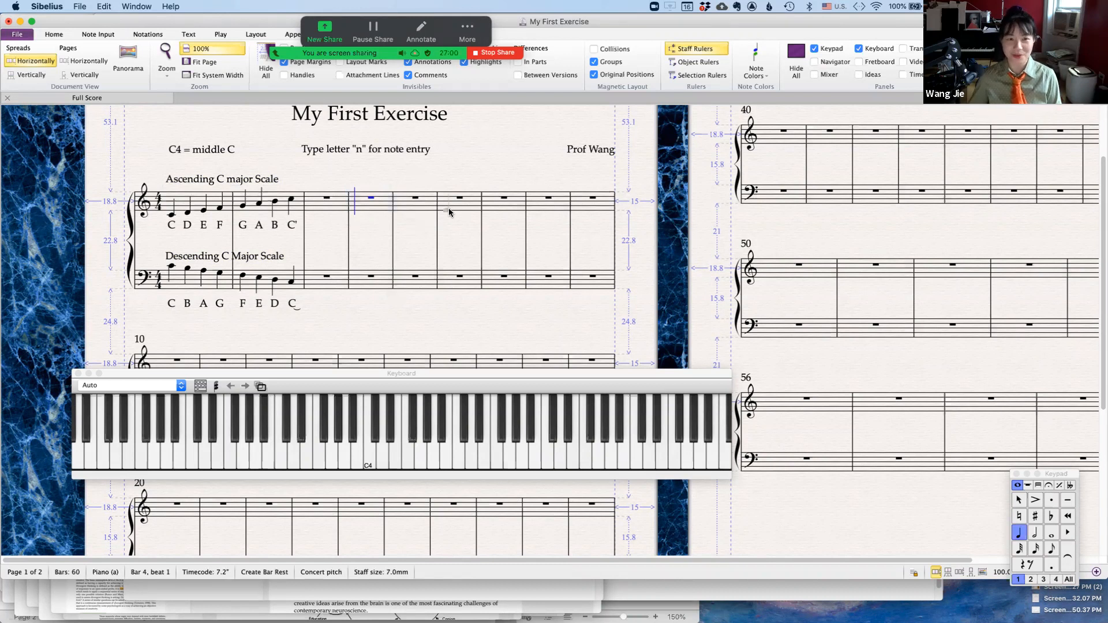
pyautogui.click(1053, 550)
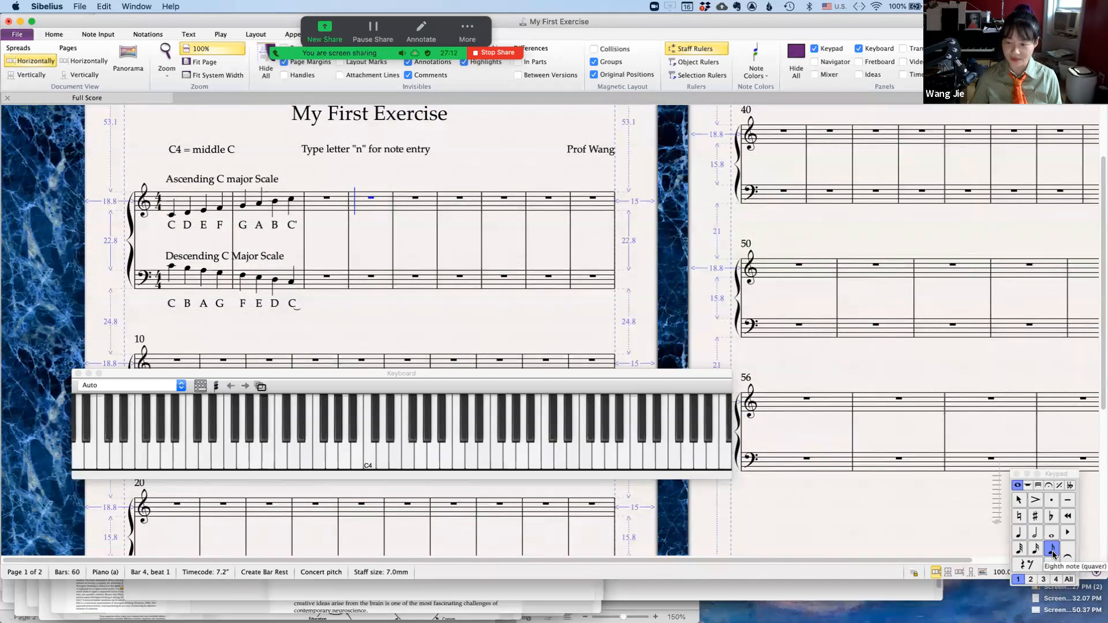
pyautogui.click(1053, 550)
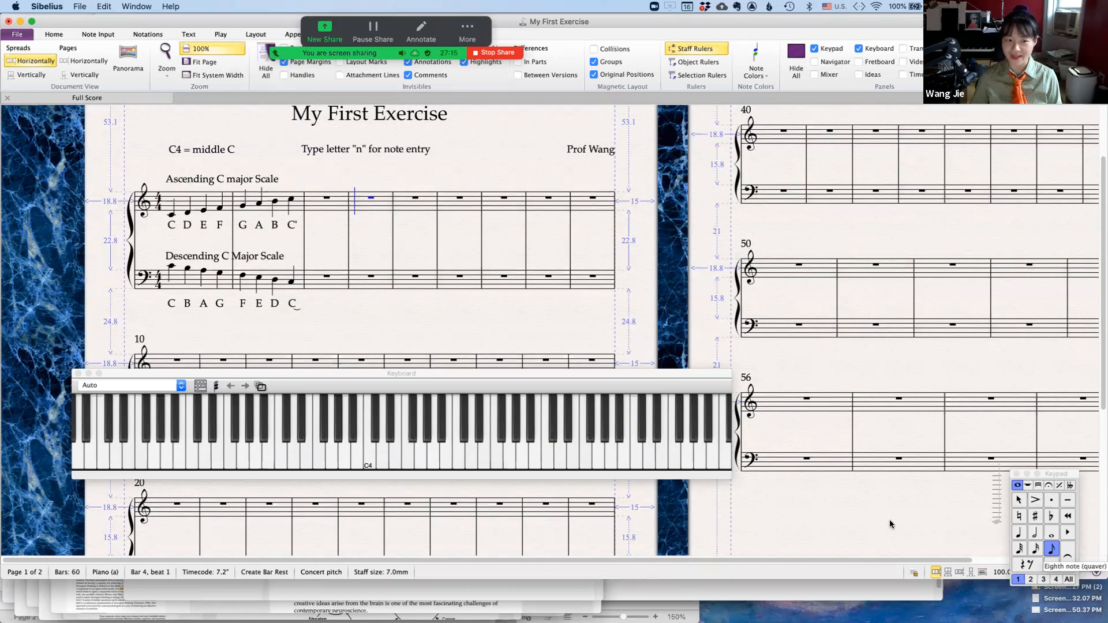
pyautogui.click(369, 448)
pyautogui.click(375, 438)
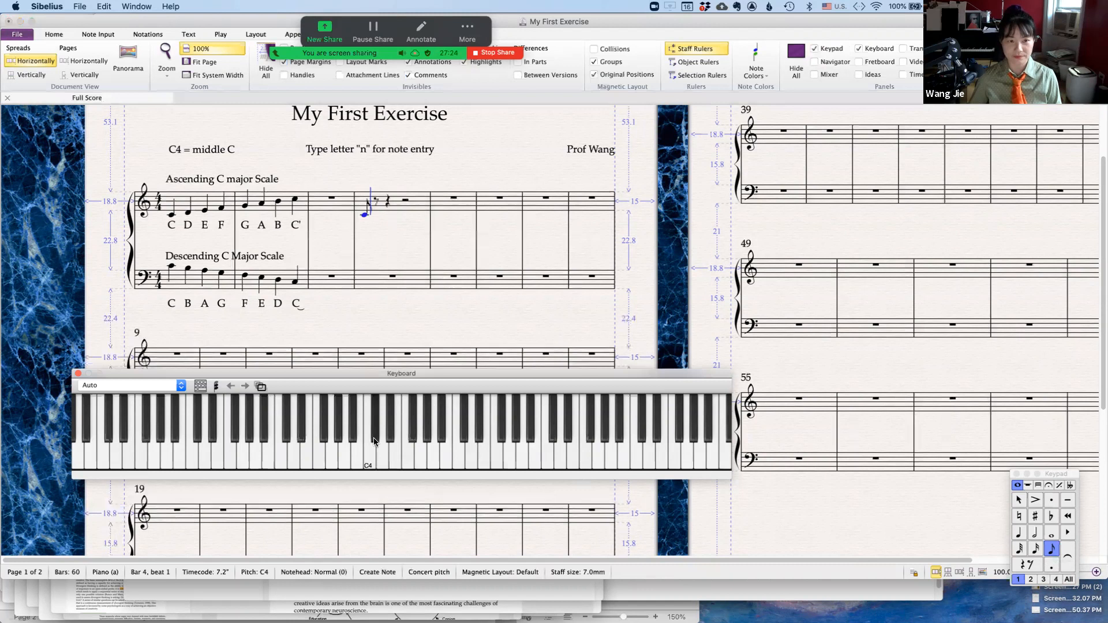
pyautogui.click(379, 449)
pyautogui.click(392, 440)
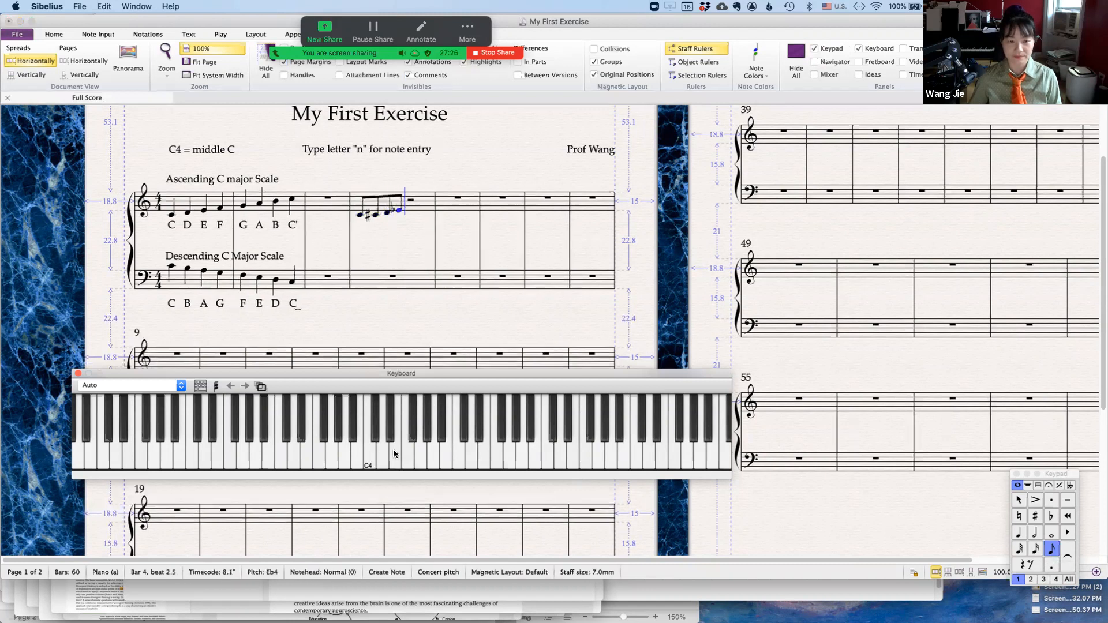
pyautogui.click(393, 449)
pyautogui.click(406, 445)
pyautogui.click(414, 438)
pyautogui.click(421, 443)
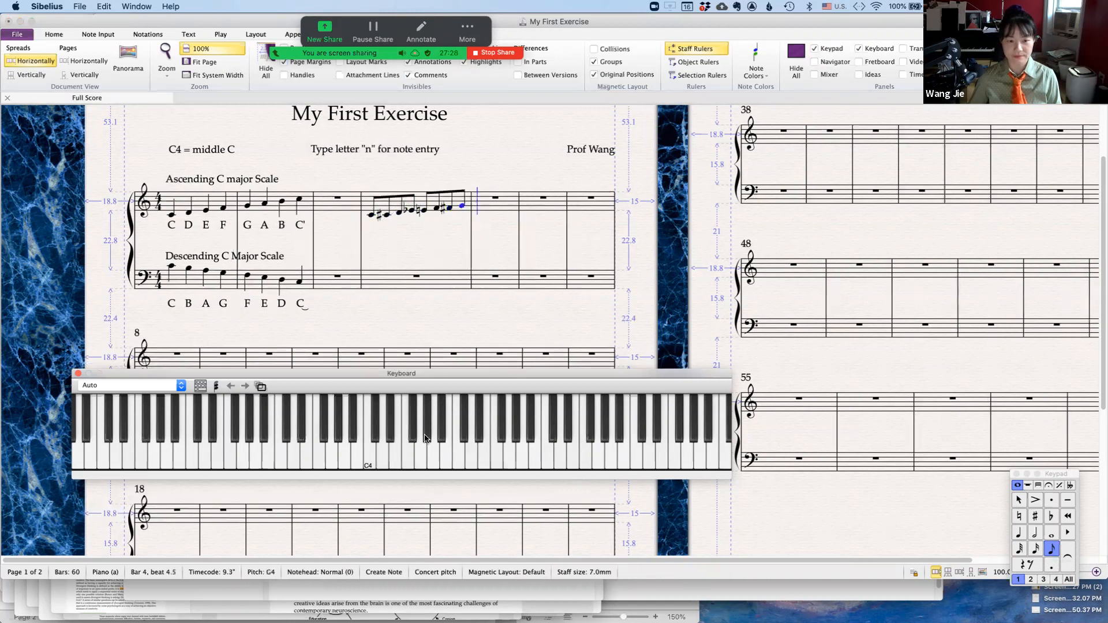
# Continue the treble chromatic scale in bar 5 with eighth notes G#4, A4, Bb4 and B4, ending on a half-note C5.
pyautogui.click(428, 437)
pyautogui.click(434, 449)
pyautogui.click(441, 438)
pyautogui.click(445, 452)
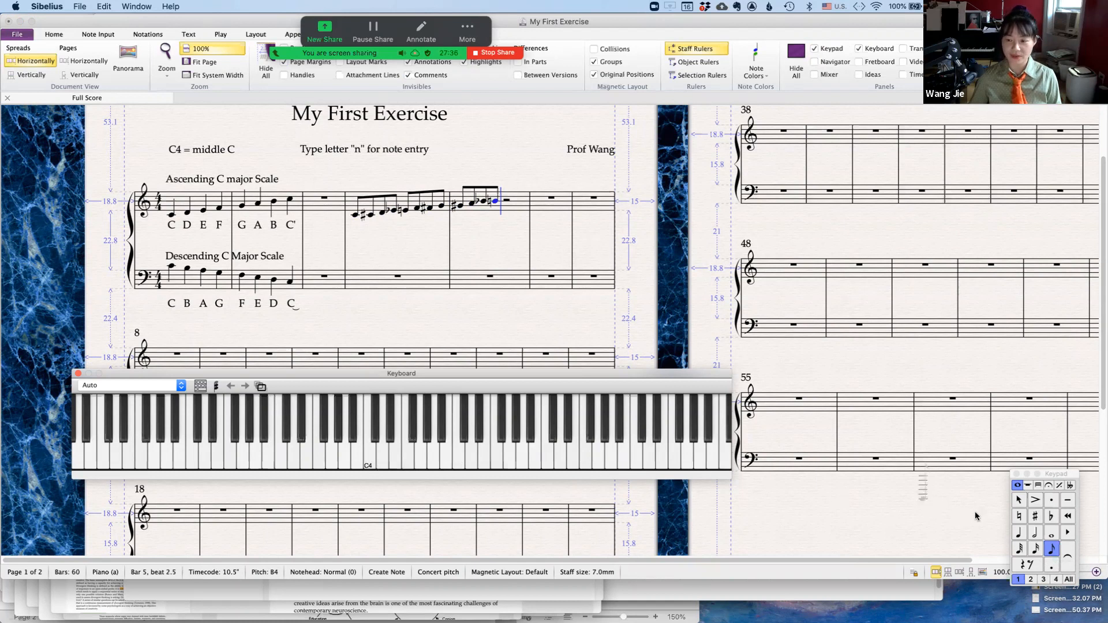
pyautogui.click(1035, 535)
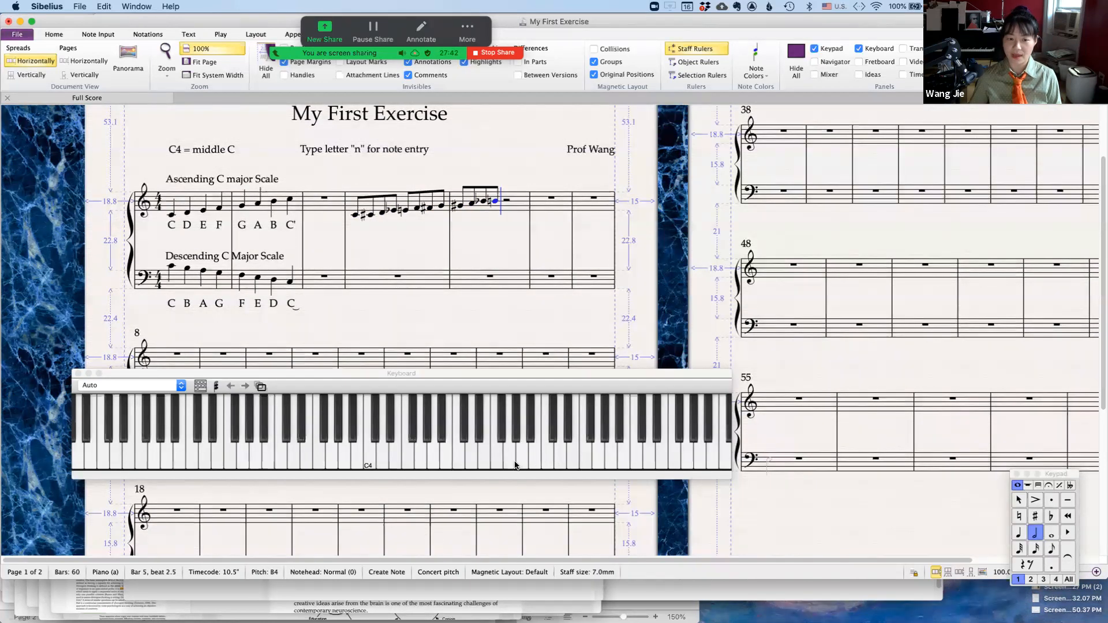
pyautogui.click(452, 465)
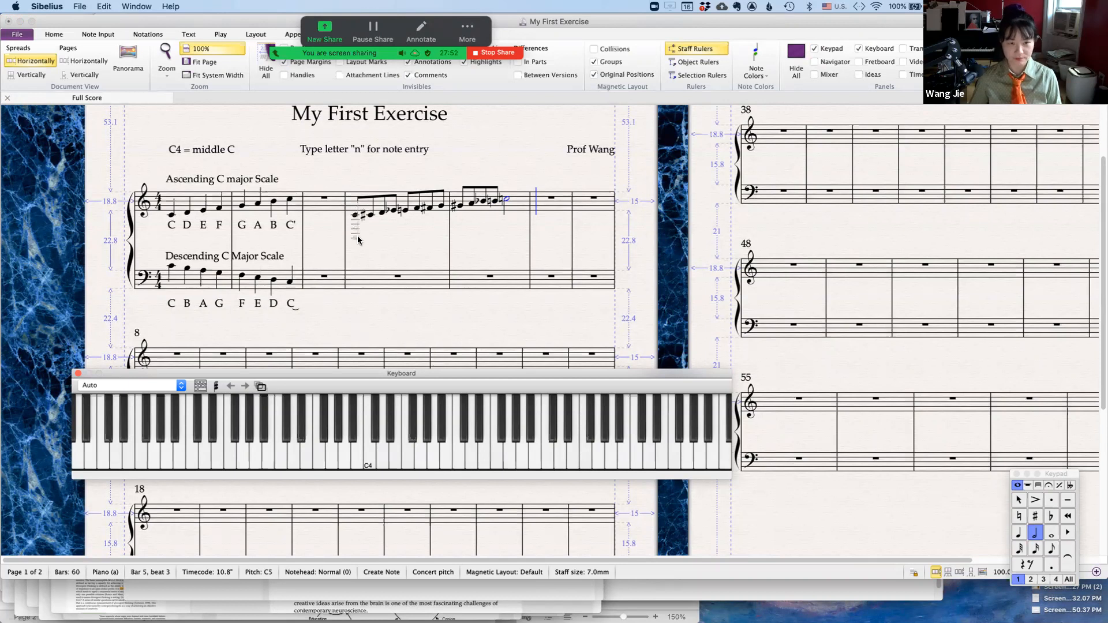
pyautogui.click(502, 193)
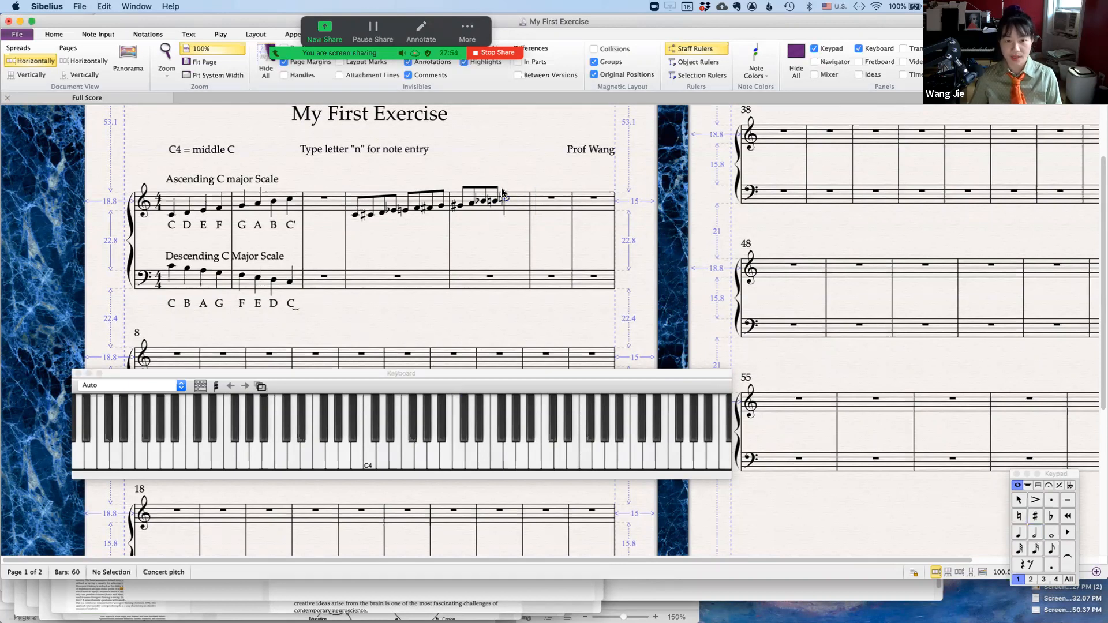
# Add the staff text "Ascending Chromatic Scale (starting on middle C)" above the first treble note of bar 4.
pyautogui.click(356, 215)
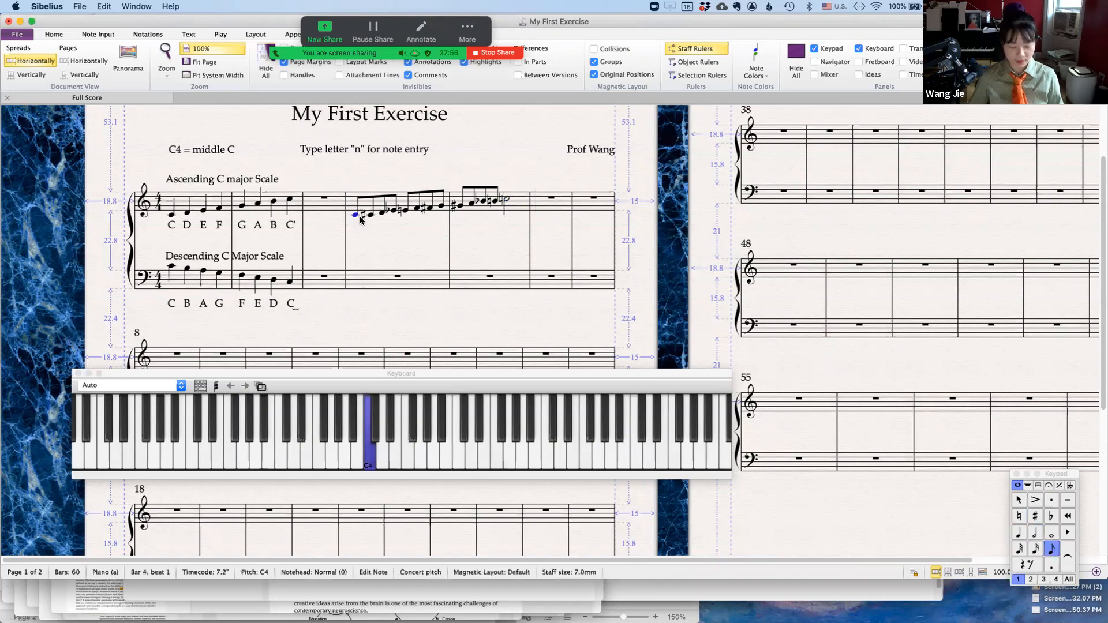
pyautogui.press('super+t')
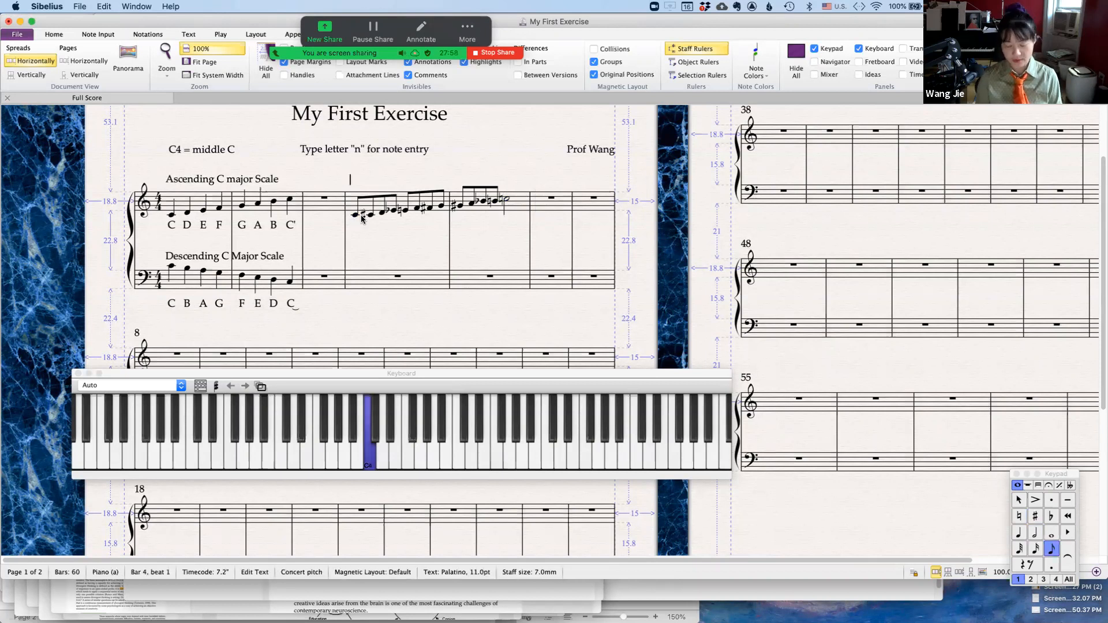
pyautogui.write('Ascending C')
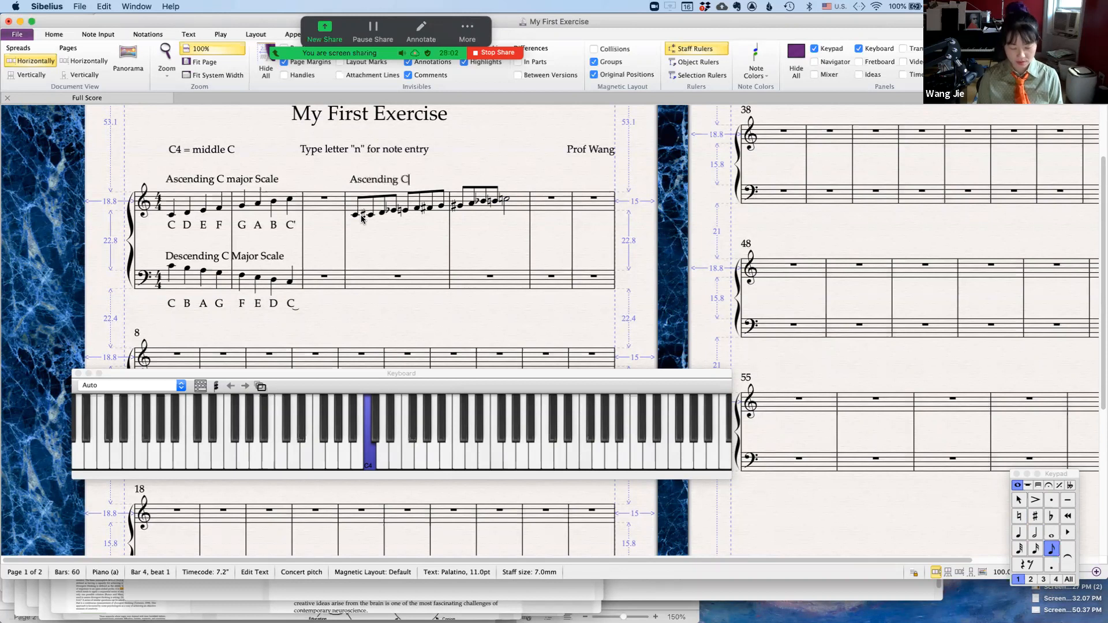
pyautogui.write('hromatic Scale')
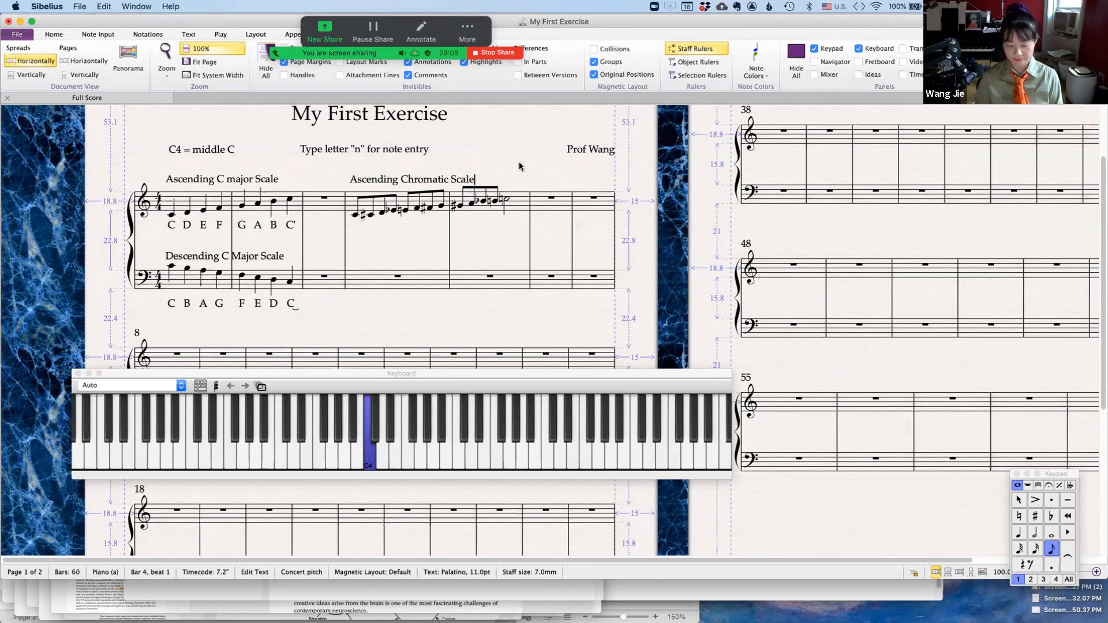
pyautogui.write(' ()')
pyautogui.press('Left')
pyautogui.write('s')
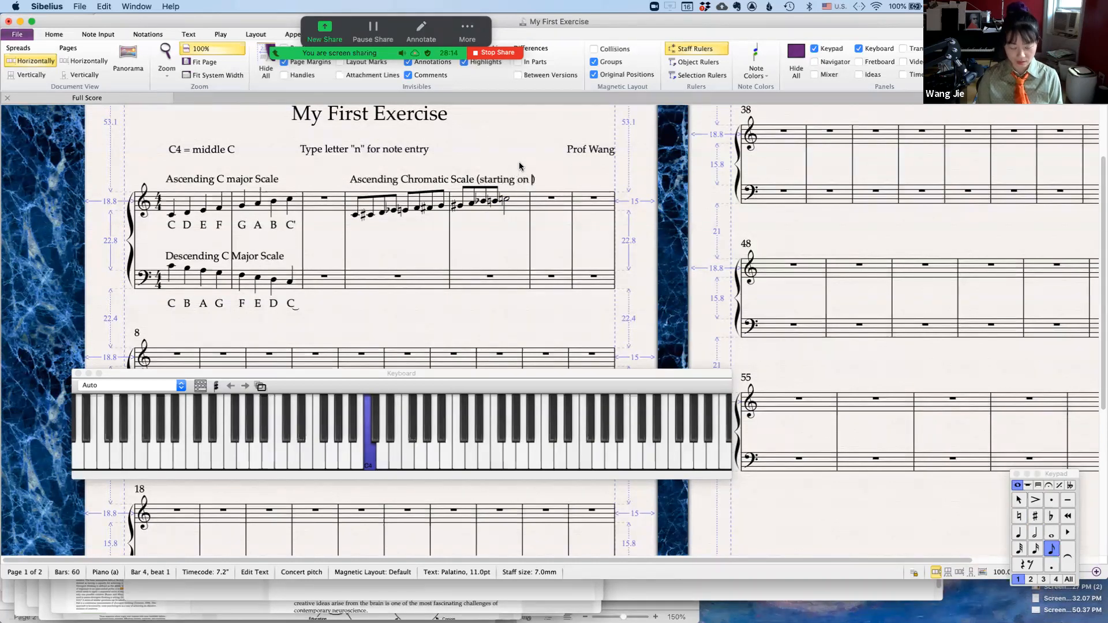
pyautogui.write('tarting on middle ')
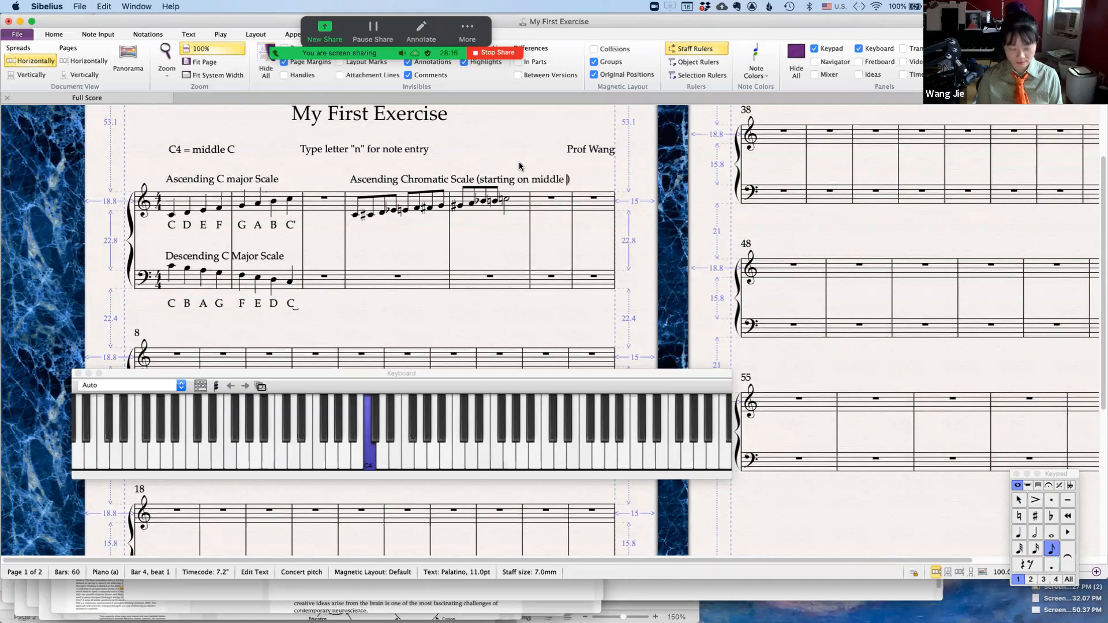
pyautogui.write('C')
pyautogui.press('Escape')
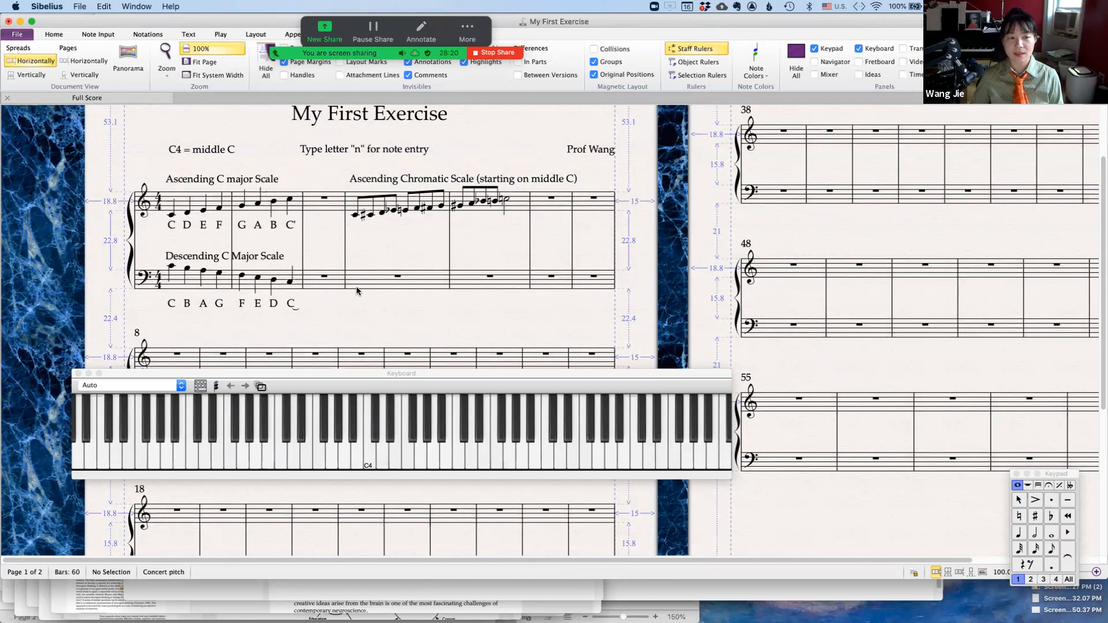
# Enter a descending chromatic run in sixteenth notes from middle C down to C#3 in bar 4 of the bass staff.
pyautogui.click(442, 295)
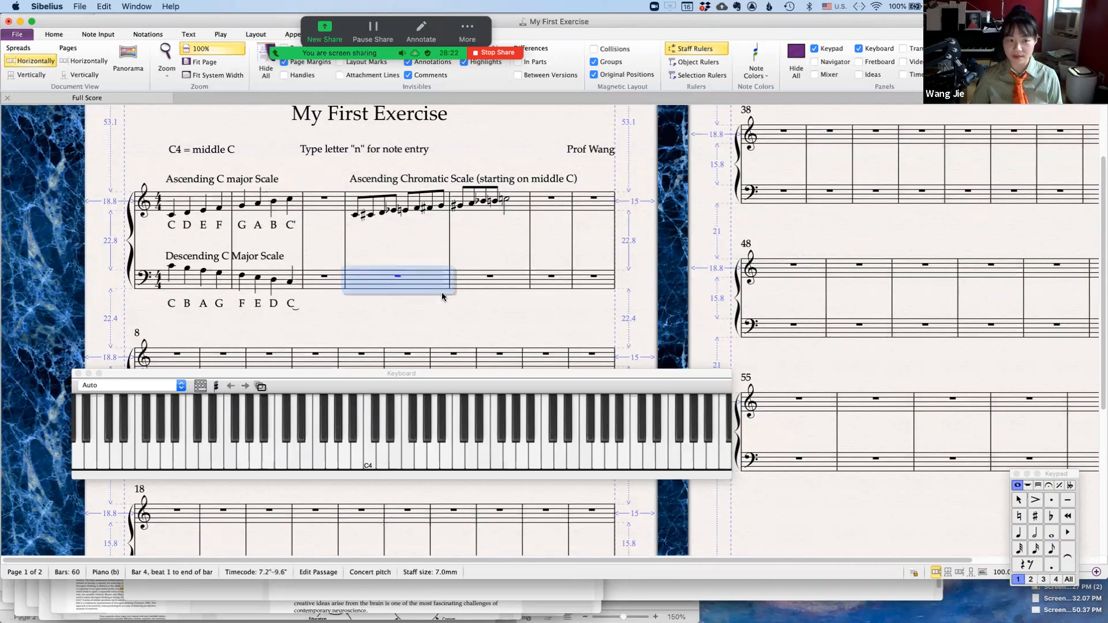
pyautogui.press('n')
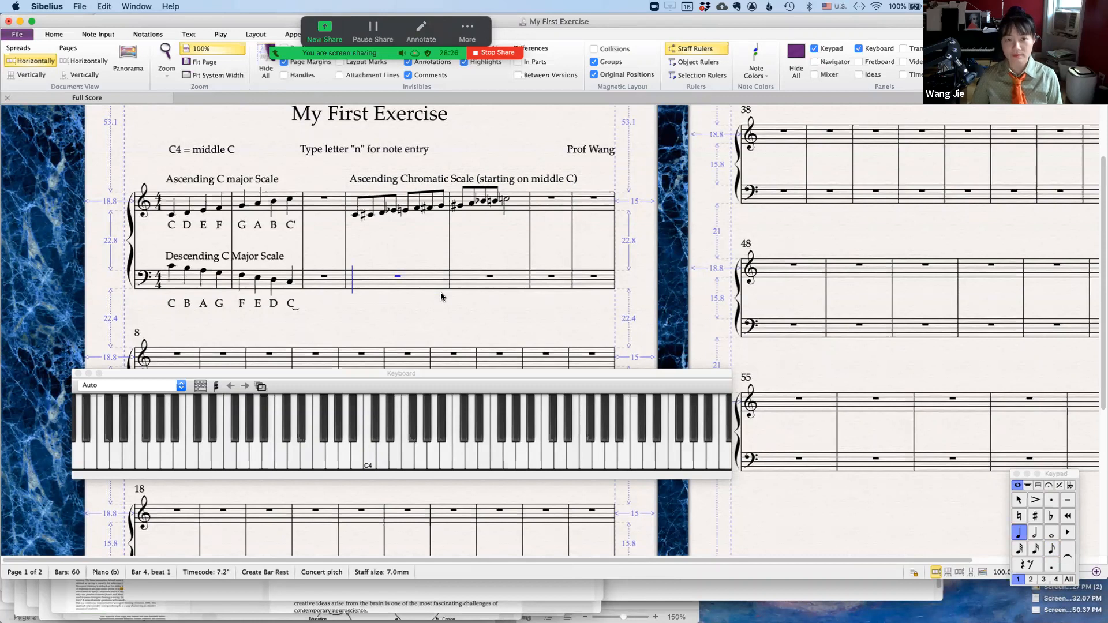
pyautogui.click(1036, 549)
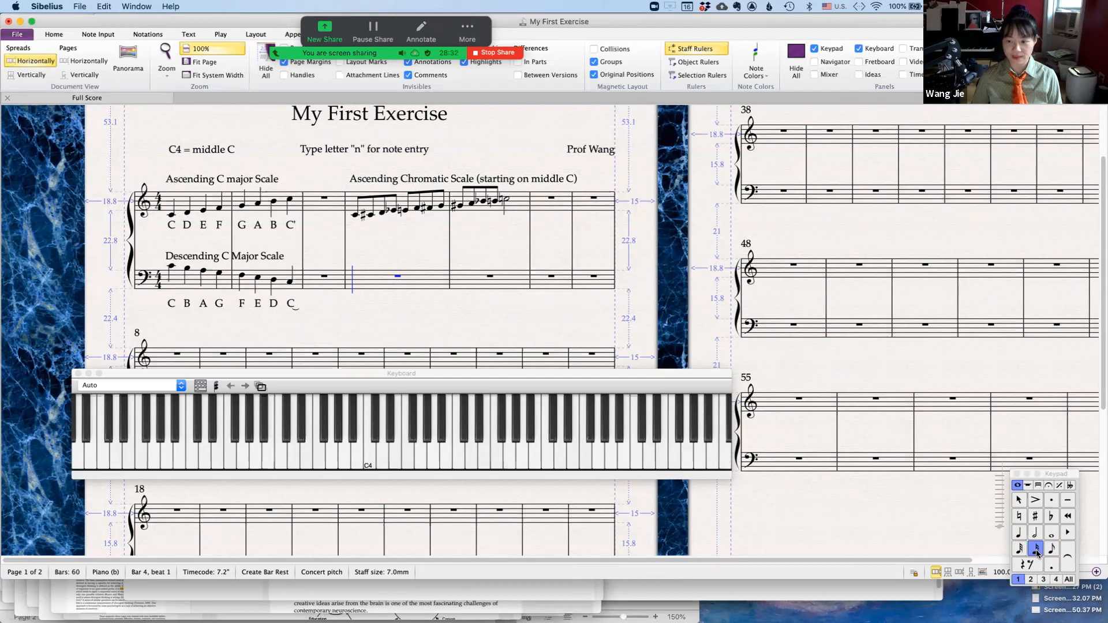
pyautogui.click(369, 461)
pyautogui.click(370, 461)
pyautogui.click(355, 446)
pyautogui.click(352, 430)
pyautogui.click(344, 448)
pyautogui.click(338, 433)
pyautogui.click(332, 451)
pyautogui.click(324, 434)
pyautogui.click(316, 453)
pyautogui.click(306, 448)
pyautogui.click(301, 434)
pyautogui.click(293, 447)
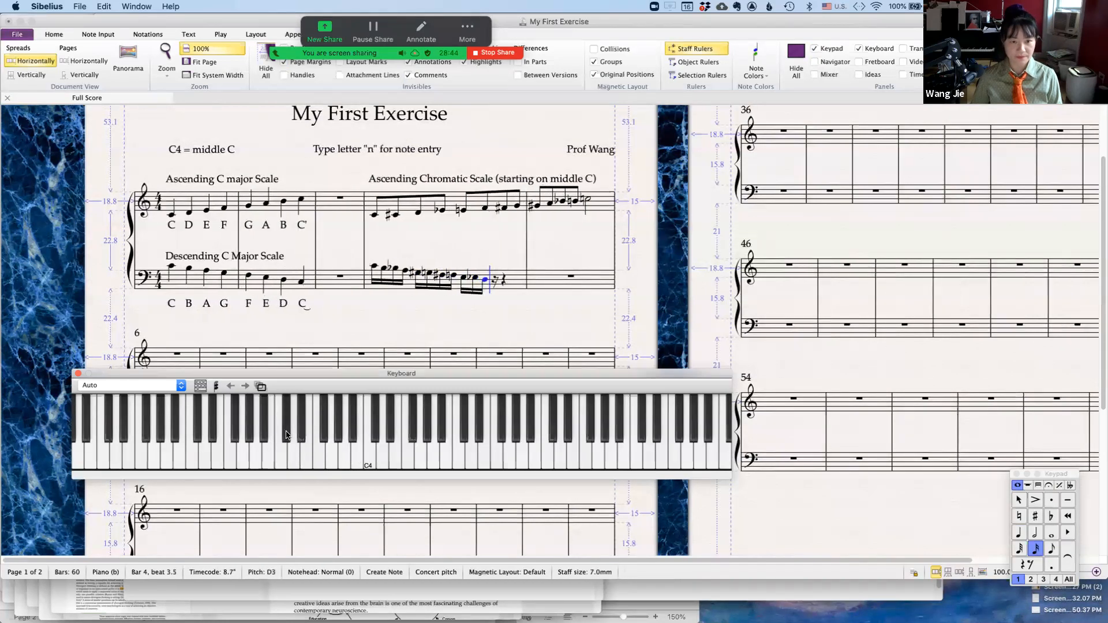
pyautogui.click(287, 435)
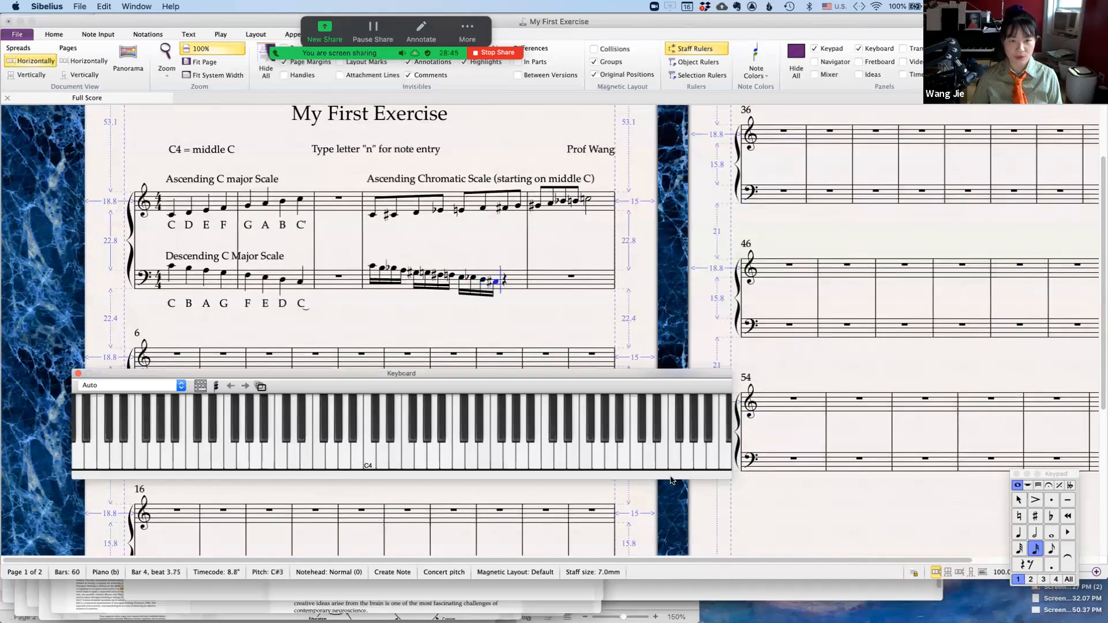
# Finish the bass chromatic scale with a quarter-note C3 on beat 4 of bar 4.
pyautogui.click(1017, 535)
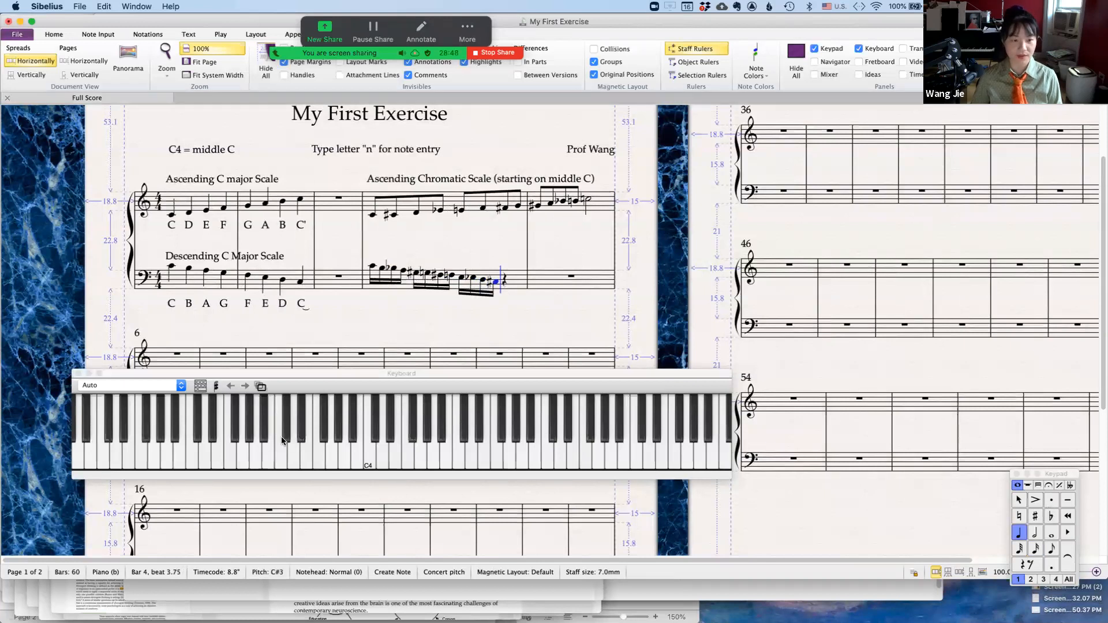
pyautogui.click(278, 463)
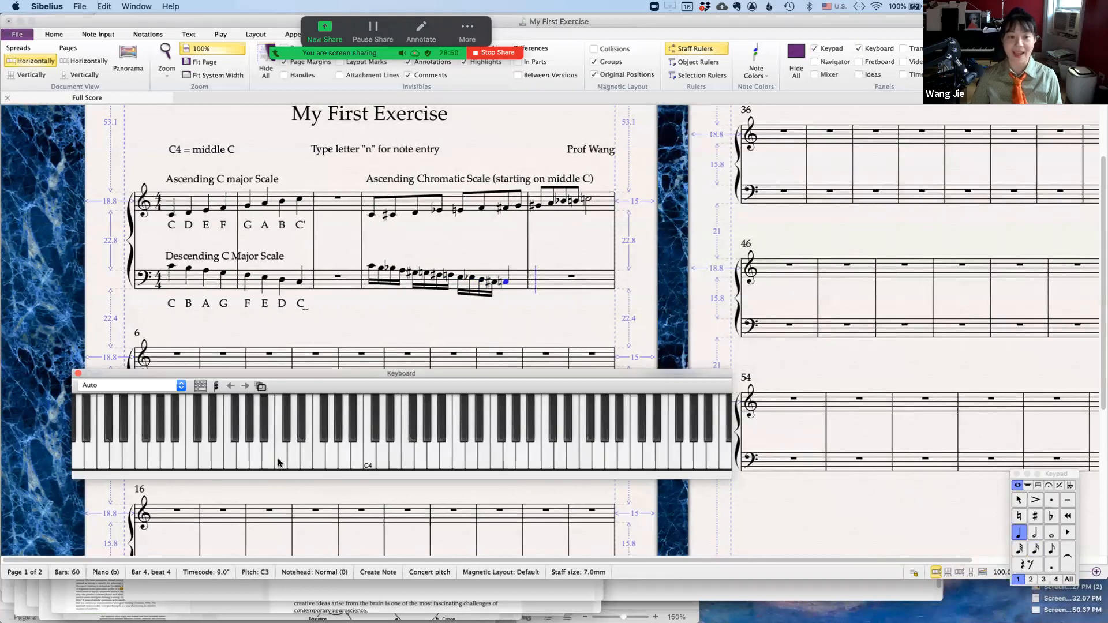
pyautogui.click(480, 344)
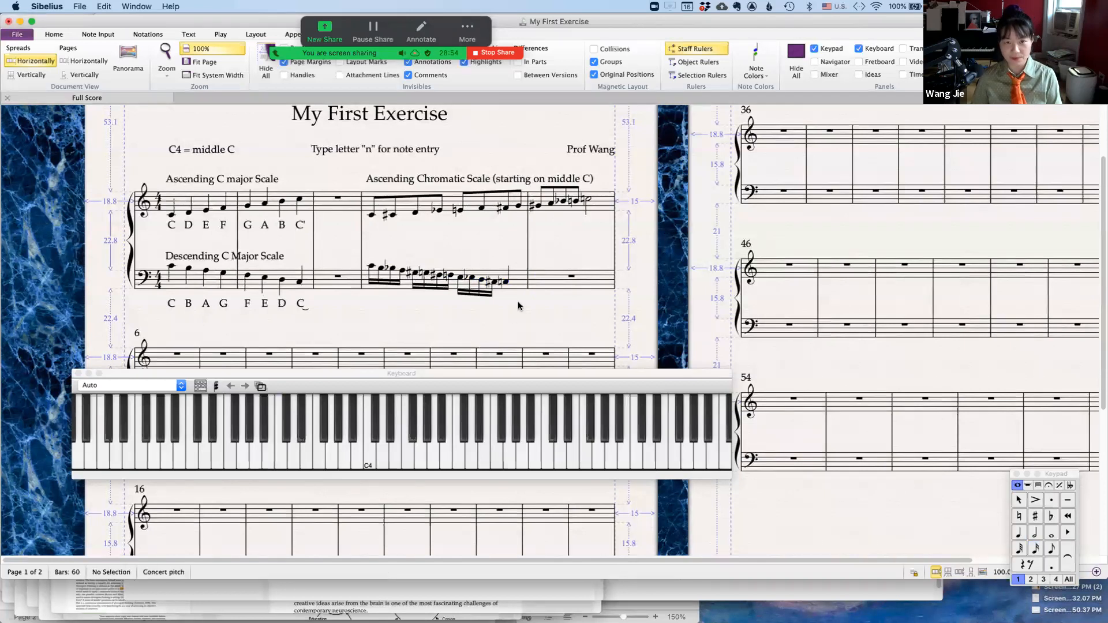
# Copy the chromatic scale label above the bass run in bar 4 and reword it as "Descending Chromatic Scale (starting on middle C)".
pyautogui.click(371, 266)
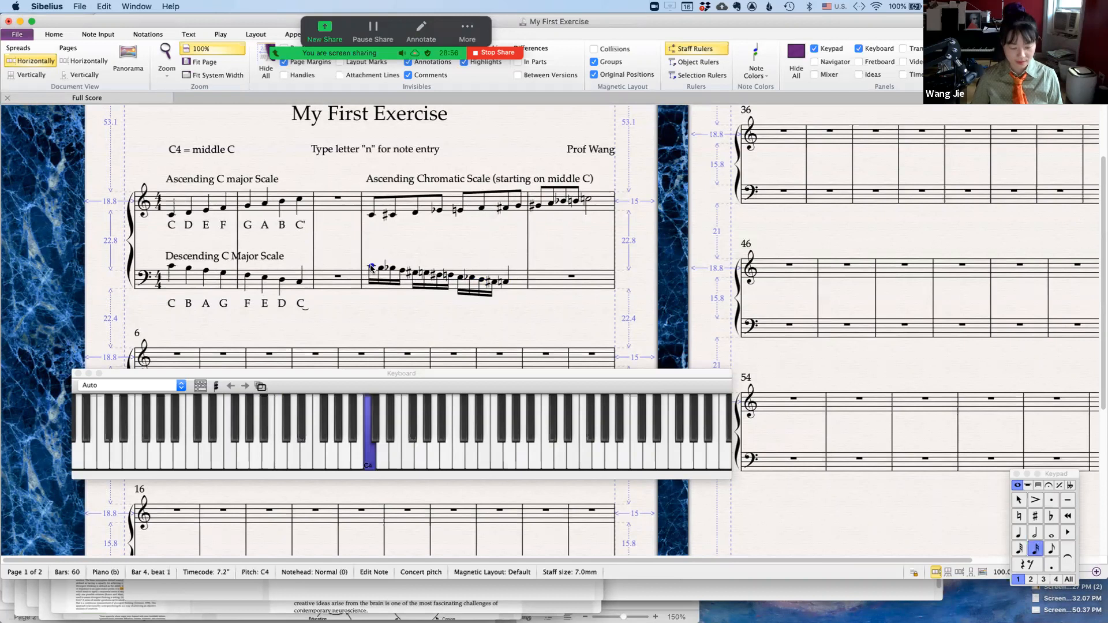
pyautogui.click(459, 179)
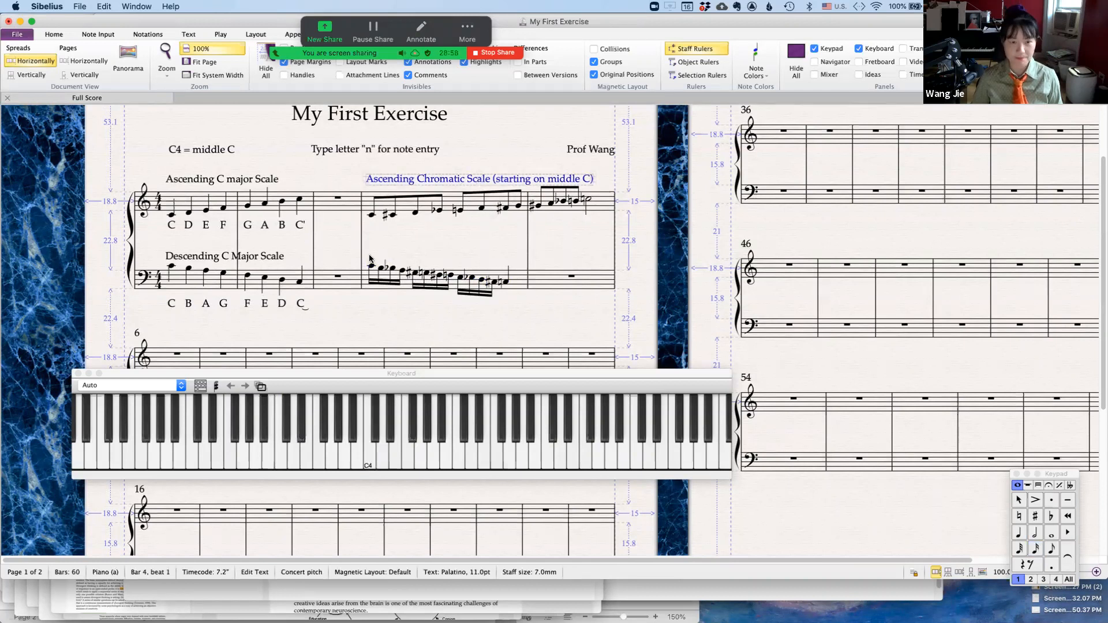
pyautogui.keyDown('alt'); pyautogui.click(370, 254); pyautogui.keyUp('alt')
pyautogui.doubleClick(379, 251)
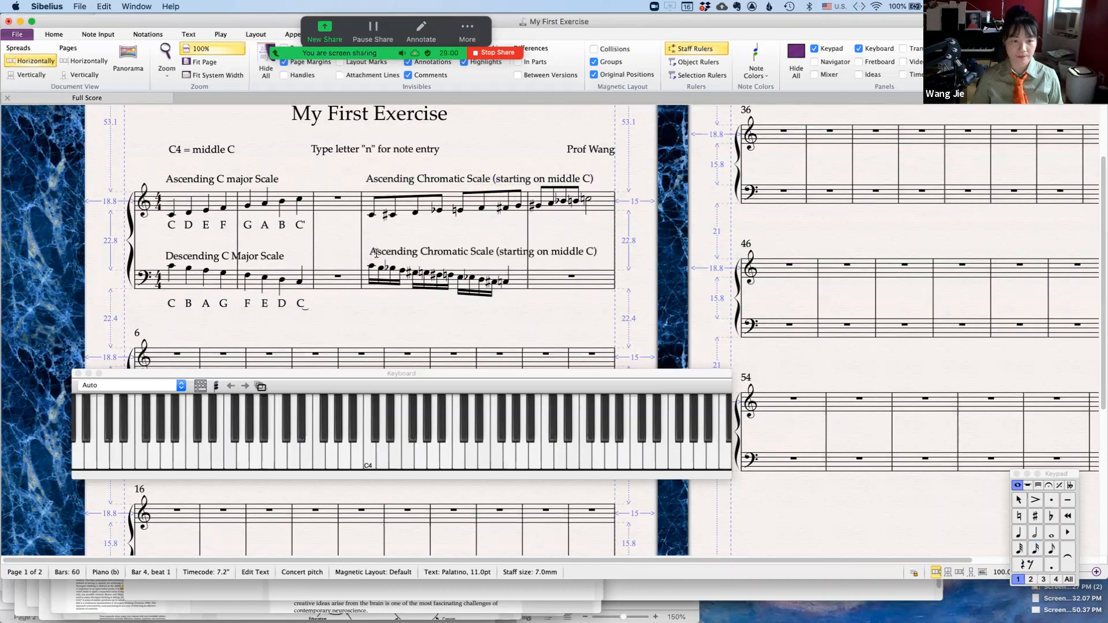
pyautogui.click(377, 252)
pyautogui.press('BackSpace')
pyautogui.write('De')
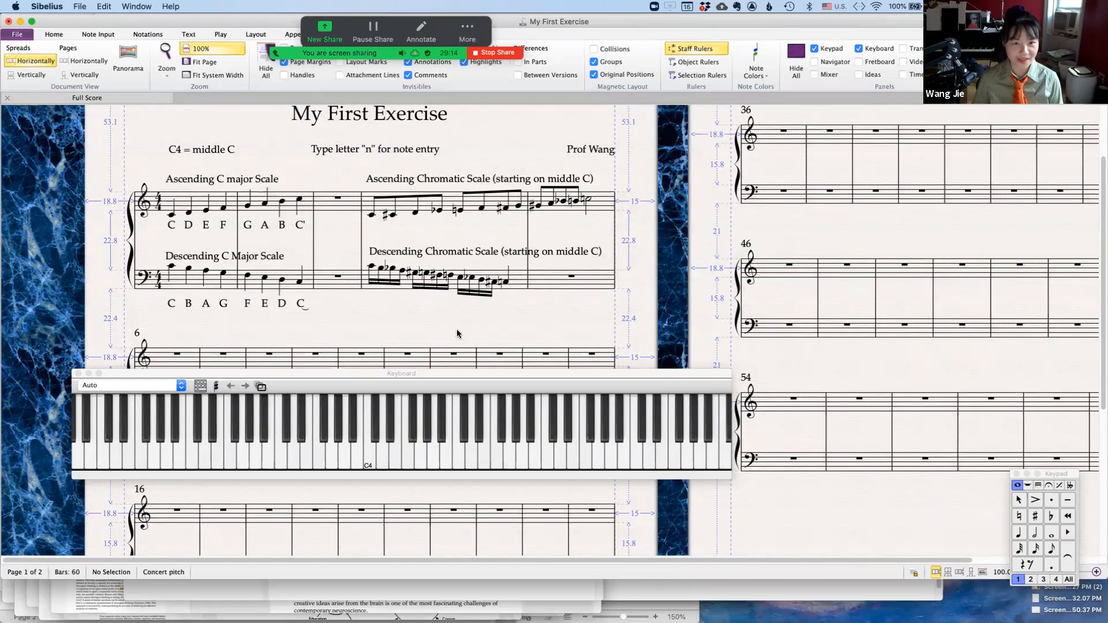
# Move the "C4 = middle C" text and the "Ascending C major Scale" label up to free space above the first treble bar.
pyautogui.scroll(2, 482, 150)
pyautogui.moveTo(482, 150)
pyautogui.mouseDown()
pyautogui.moveTo(519, 152)
pyautogui.moveTo(498, 163)
pyautogui.mouseUp()
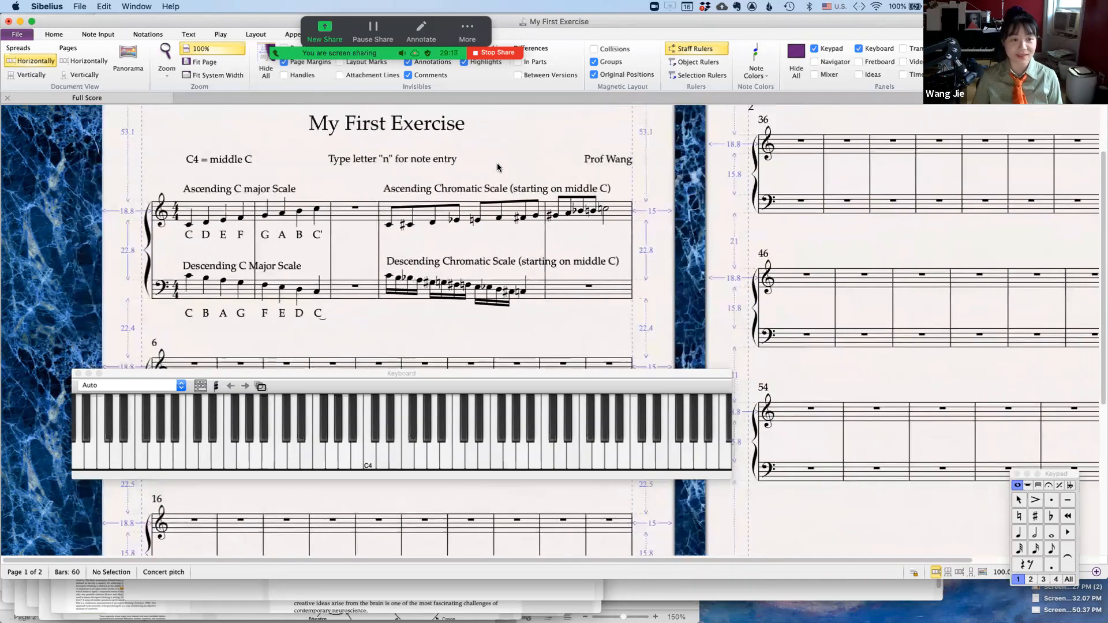
pyautogui.doubleClick(263, 188)
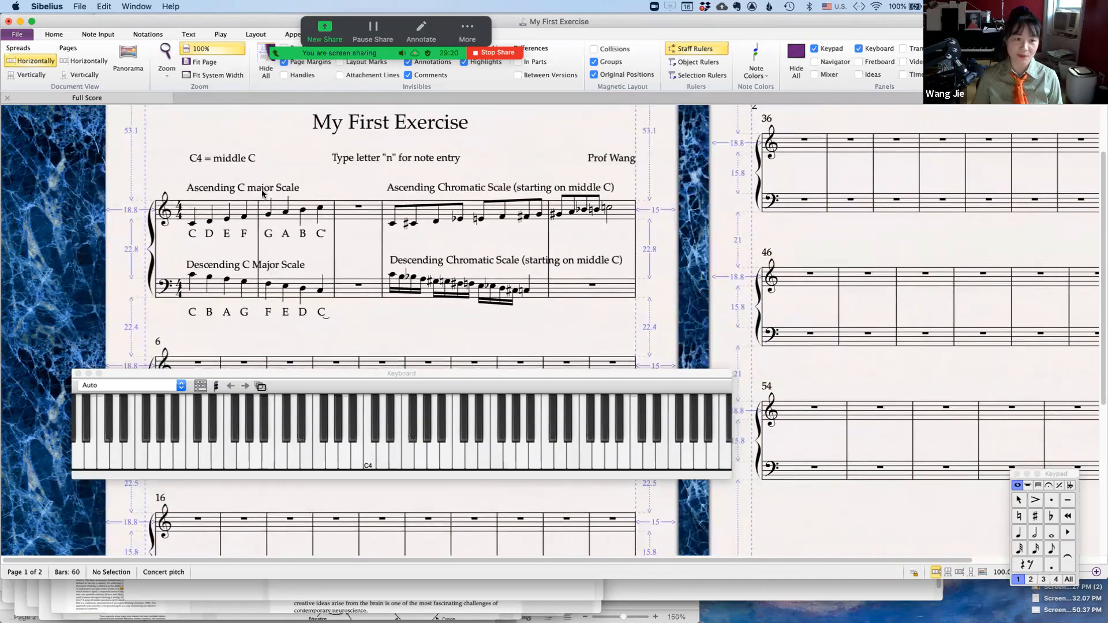
pyautogui.moveTo(264, 187); pyautogui.dragTo(262, 183)
pyautogui.click(325, 193)
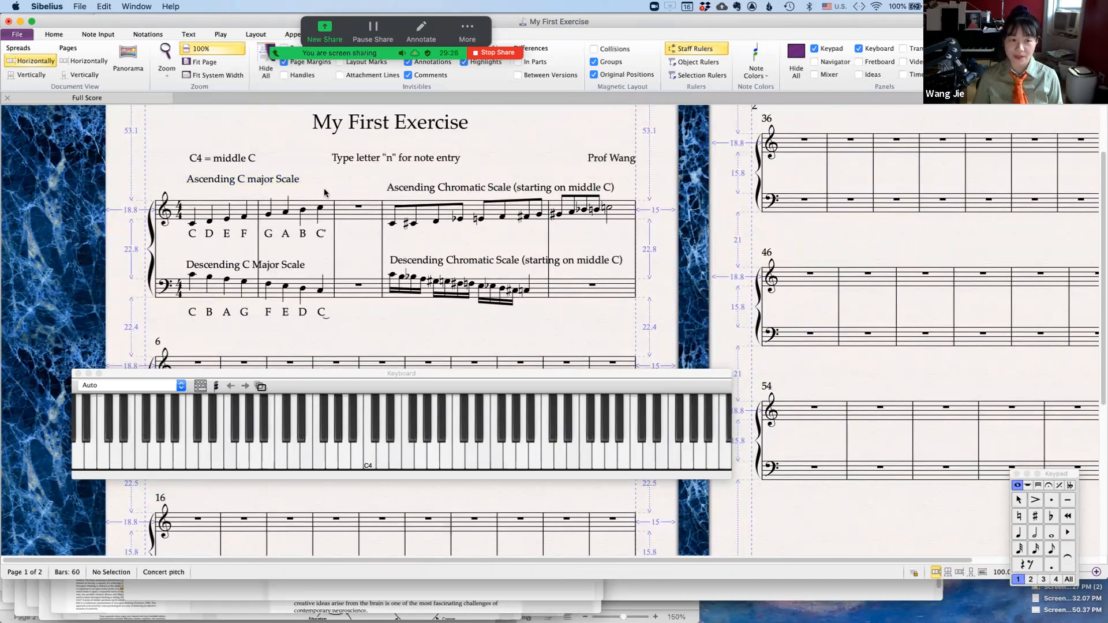
pyautogui.click(226, 156)
pyautogui.moveTo(226, 143); pyautogui.dragTo(226, 138)
pyautogui.moveTo(240, 178); pyautogui.dragTo(242, 155)
# Add the tempo mark quarter note = 60 as system text above bar 1 and nudge it slightly towards the first note.
pyautogui.click(176, 188)
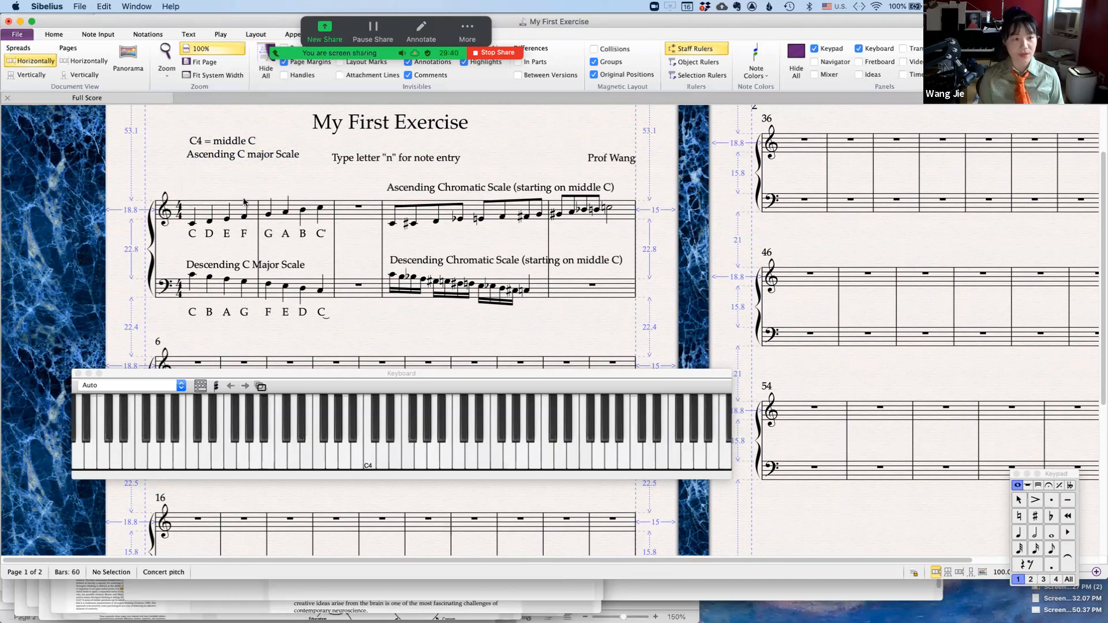
pyautogui.click(189, 183)
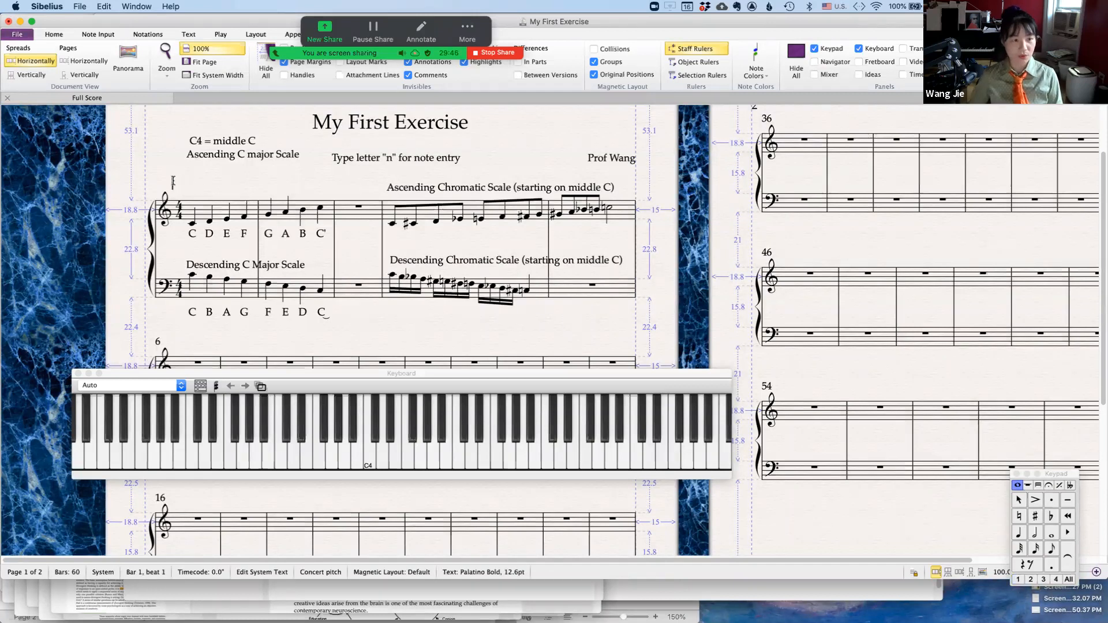
pyautogui.rightClick(175, 185)
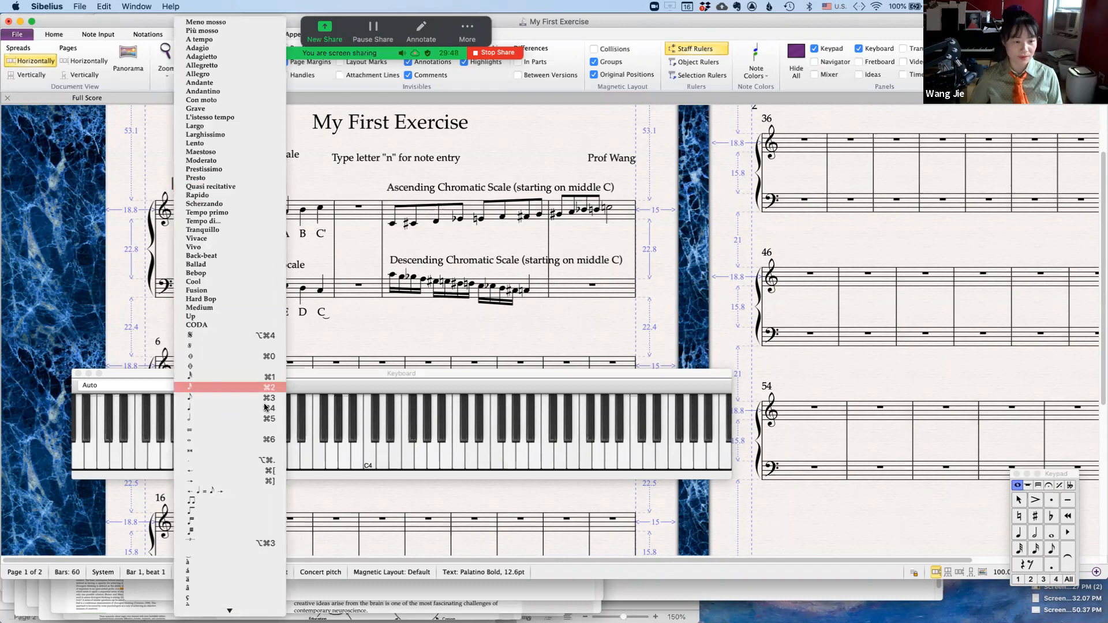
pyautogui.press('Return')
pyautogui.write('= 60')
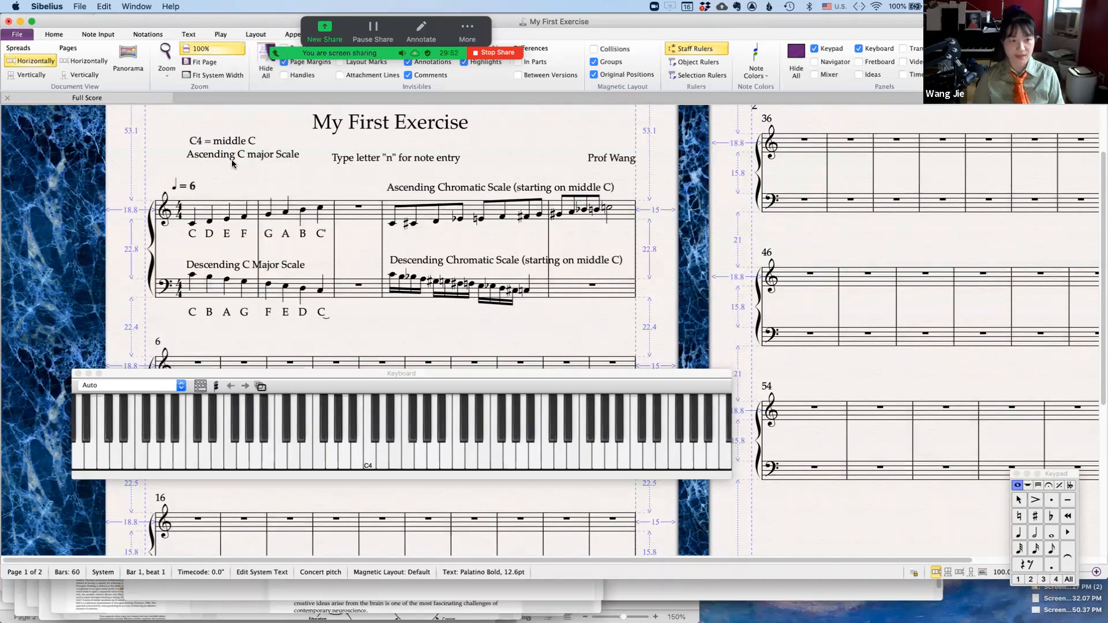
pyautogui.press('Escape')
pyautogui.press('Escape')
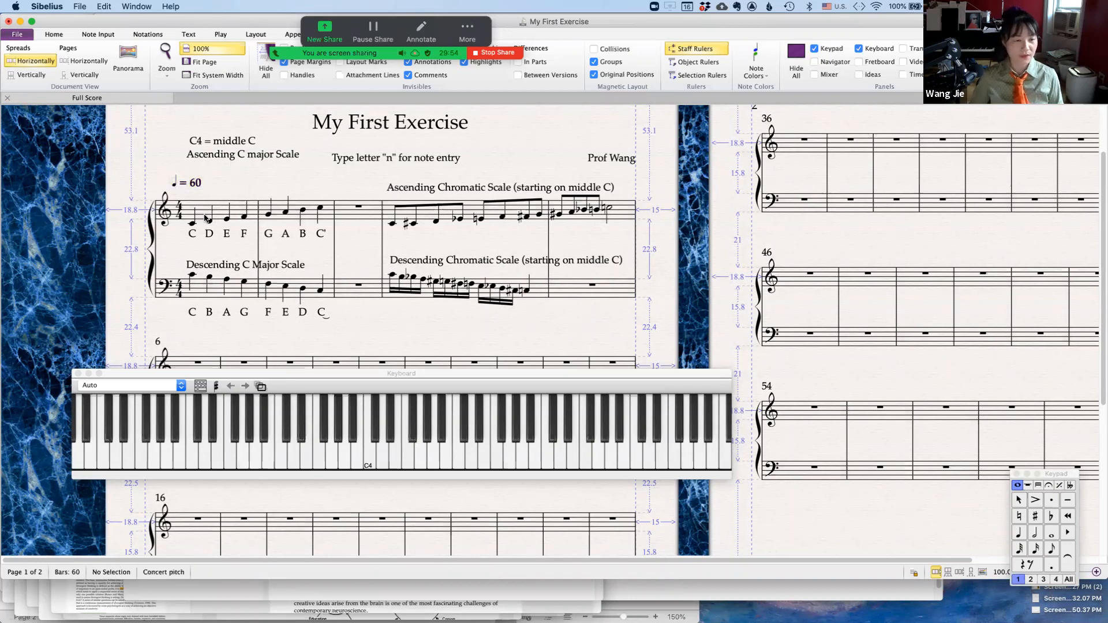
pyautogui.click(185, 183)
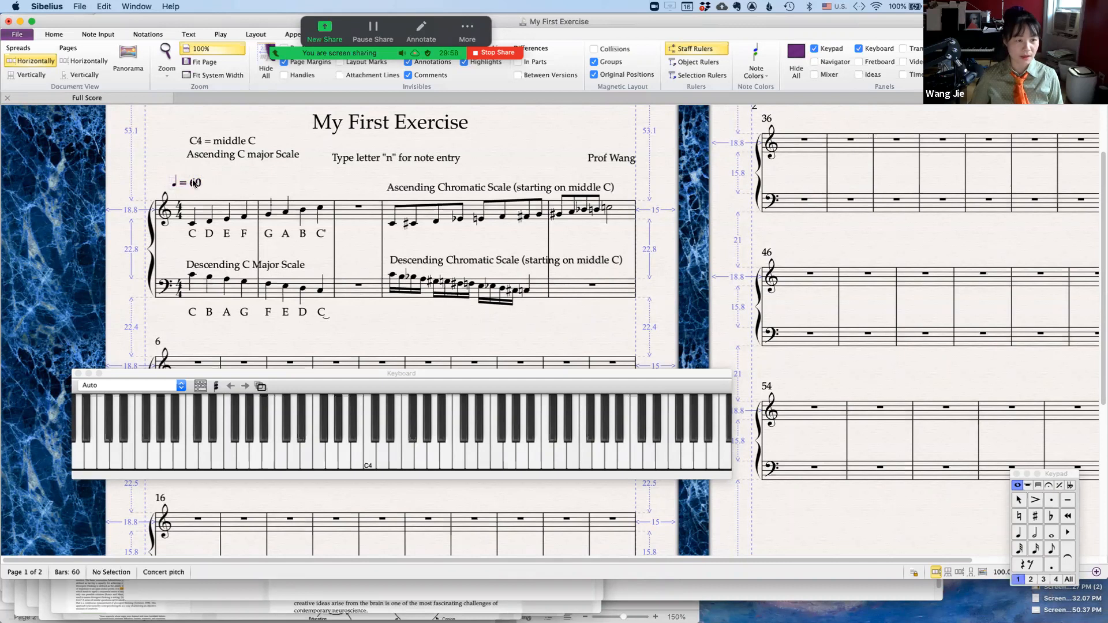
pyautogui.moveTo(203, 185); pyautogui.dragTo(208, 185)
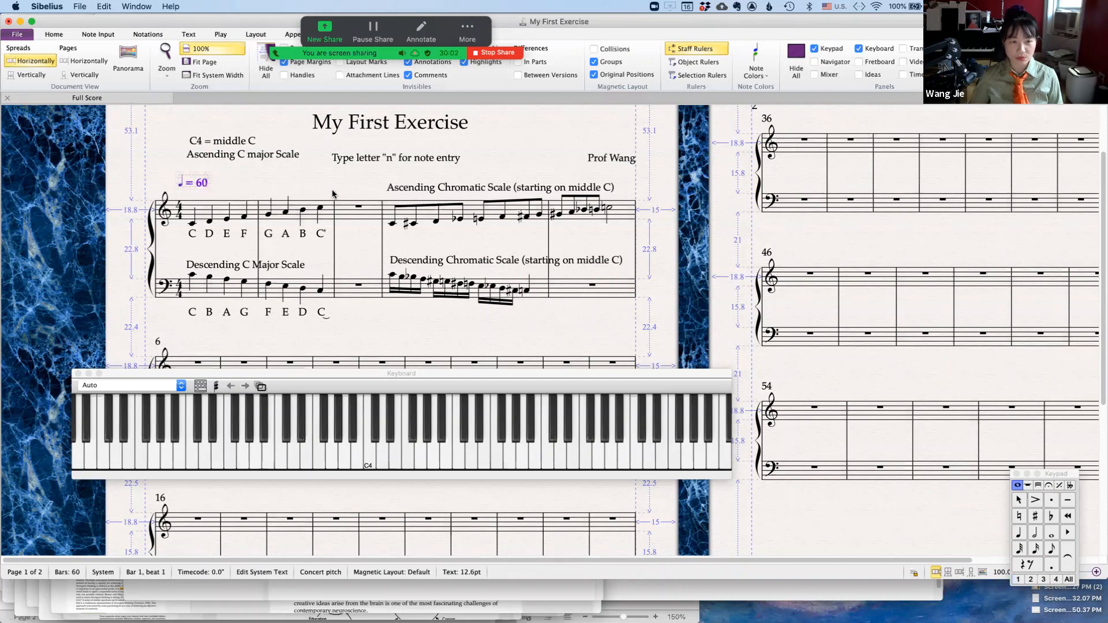
pyautogui.click(315, 188)
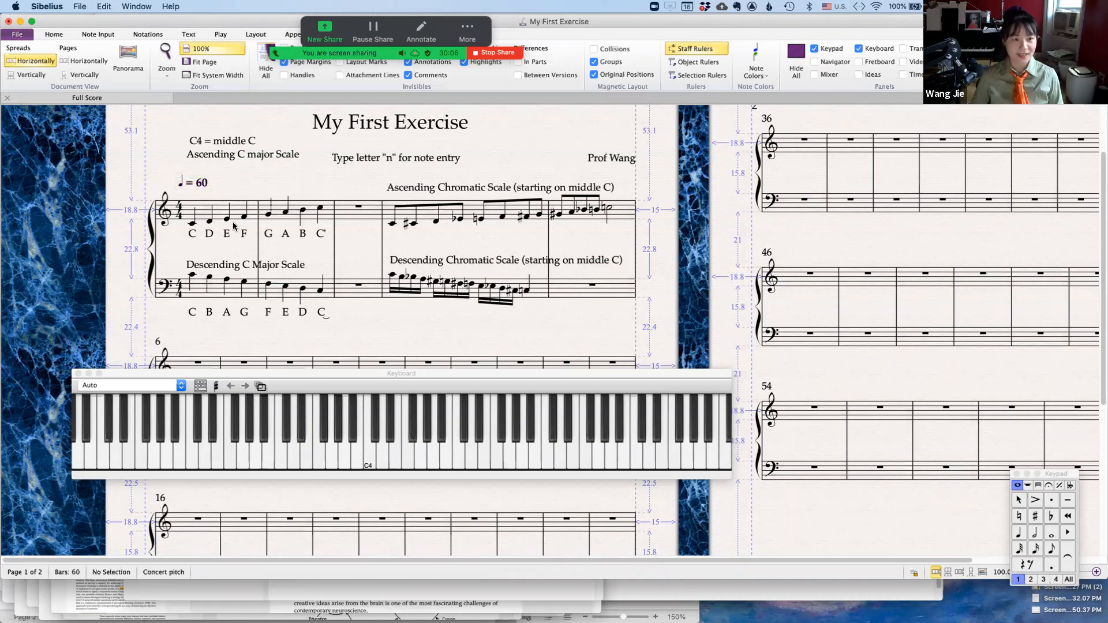
# Select bar 1 in both staves and play back the scales at quarter note = 60, stopping after the chromatic runs.
pyautogui.click(206, 209)
pyautogui.keyDown('shift'); pyautogui.click(195, 295); pyautogui.keyUp('shift')
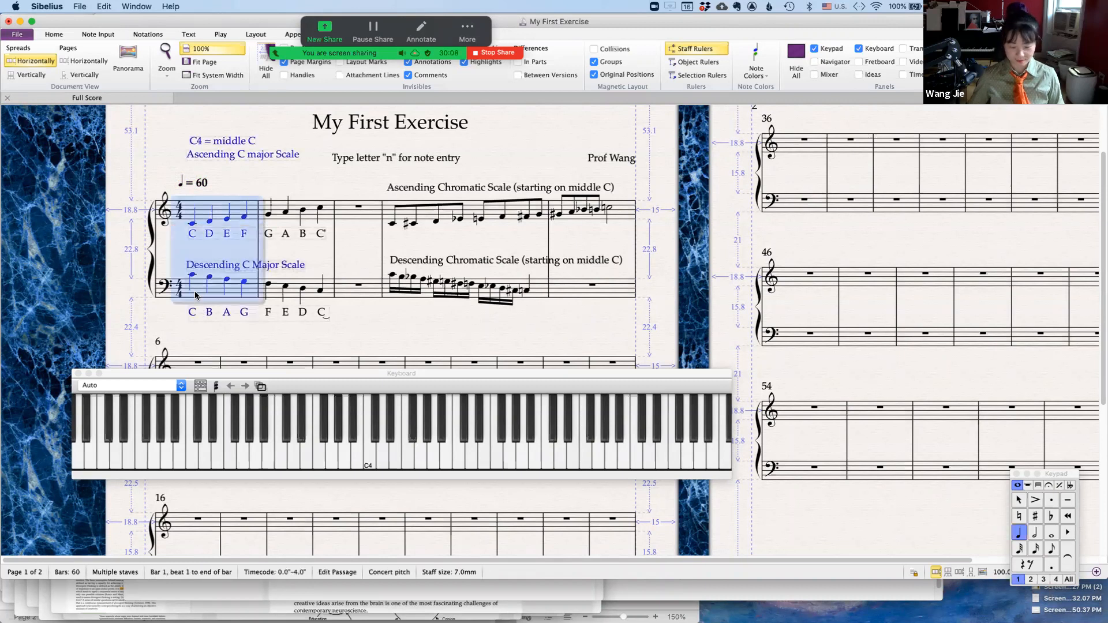
pyautogui.press('space')
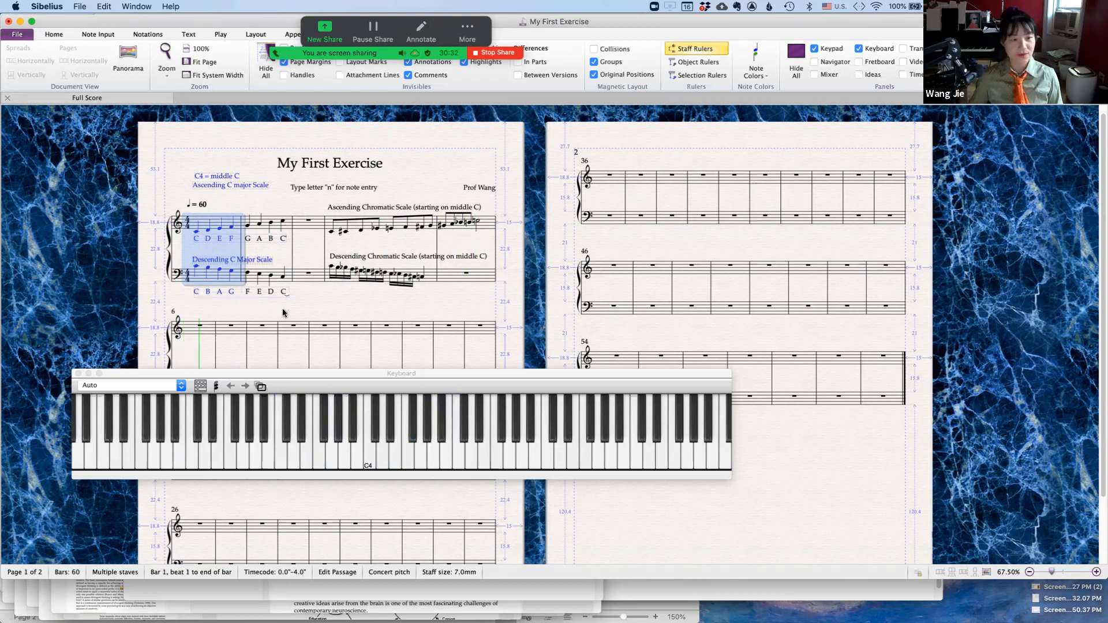
pyautogui.press('space')
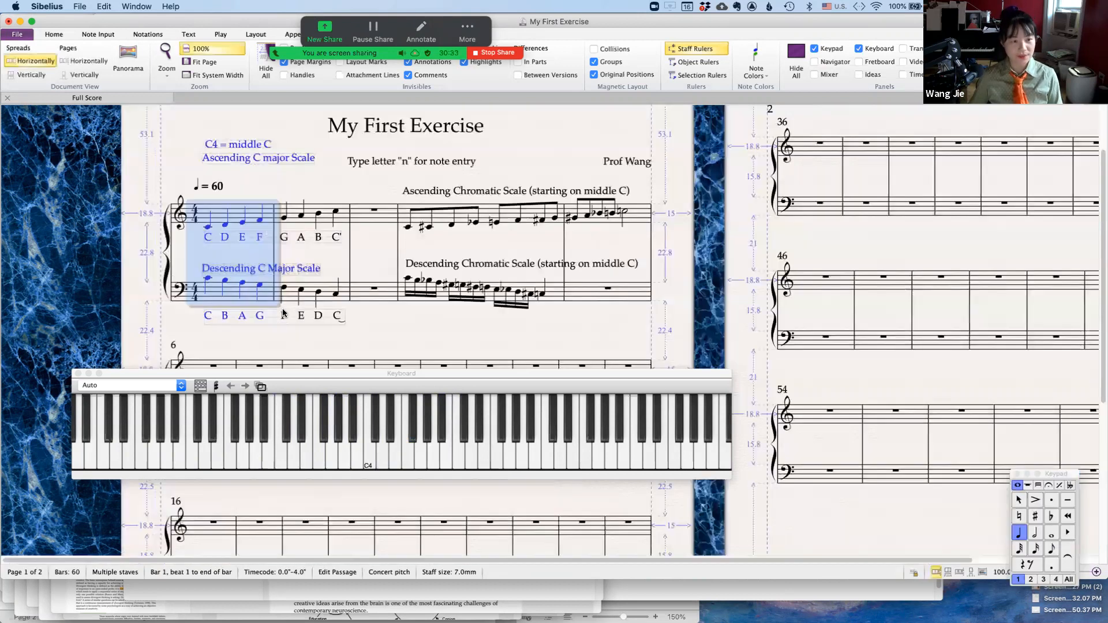
# Clear the passage selection and move the on-screen piano keyboard lower to uncover the system starting at bar 6.
pyautogui.click(377, 333)
pyautogui.moveTo(424, 370); pyautogui.dragTo(432, 409)
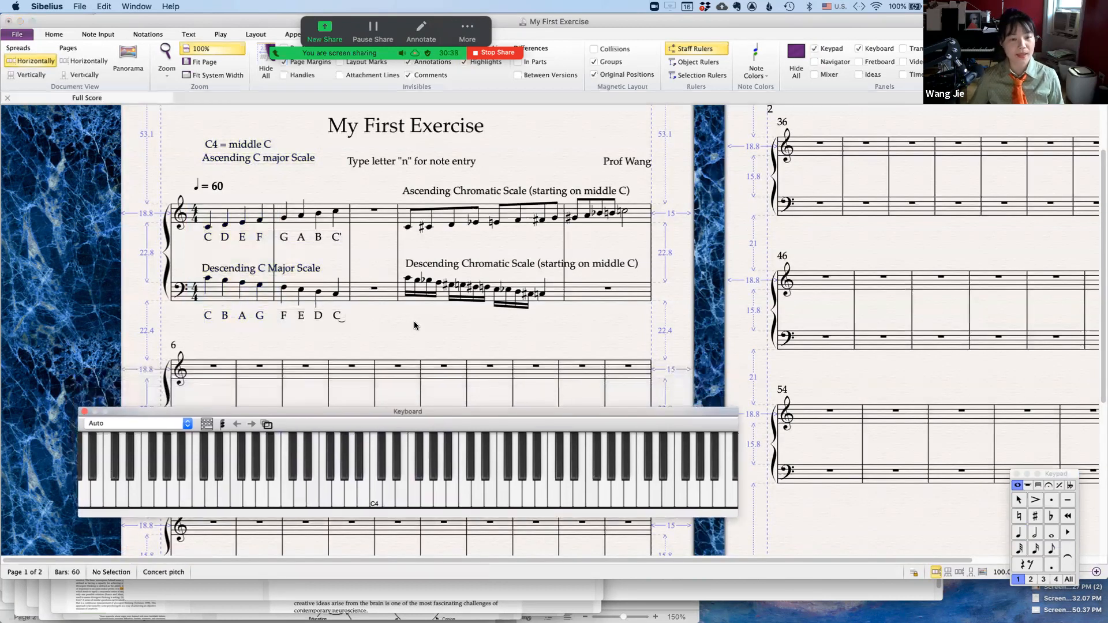
pyautogui.click(415, 322)
pyautogui.hscroll(-2, 552, 147)
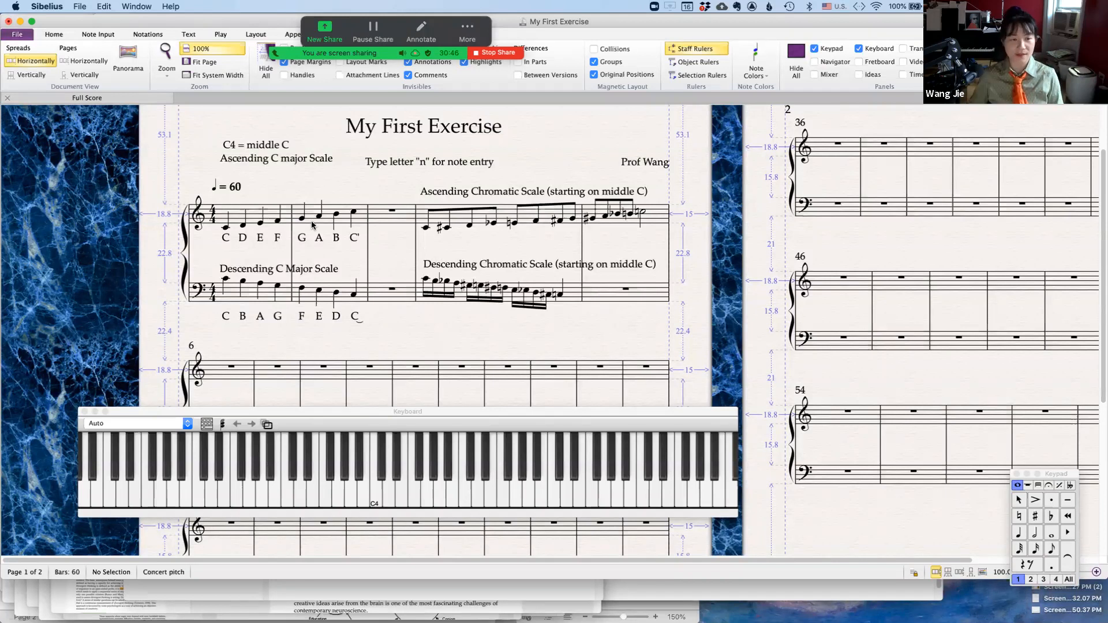
# Change the tempo mark above bar 1 to quarter note = 116.
pyautogui.click(237, 187)
pyautogui.doubleClick(234, 188)
pyautogui.write('116')
pyautogui.press('Escape')
pyautogui.press('Escape')
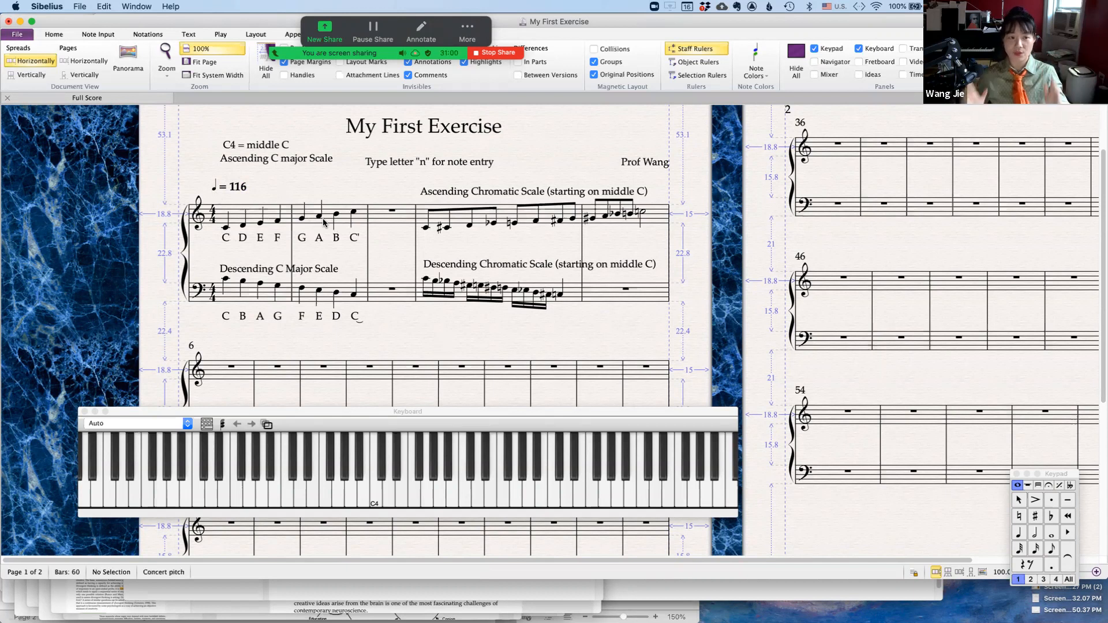
# Play back the scales from bar 1 in both staves at quarter note = 116, stopping after the chromatic runs.
pyautogui.click(239, 214)
pyautogui.keyDown('shift'); pyautogui.click(235, 296); pyautogui.keyUp('shift')
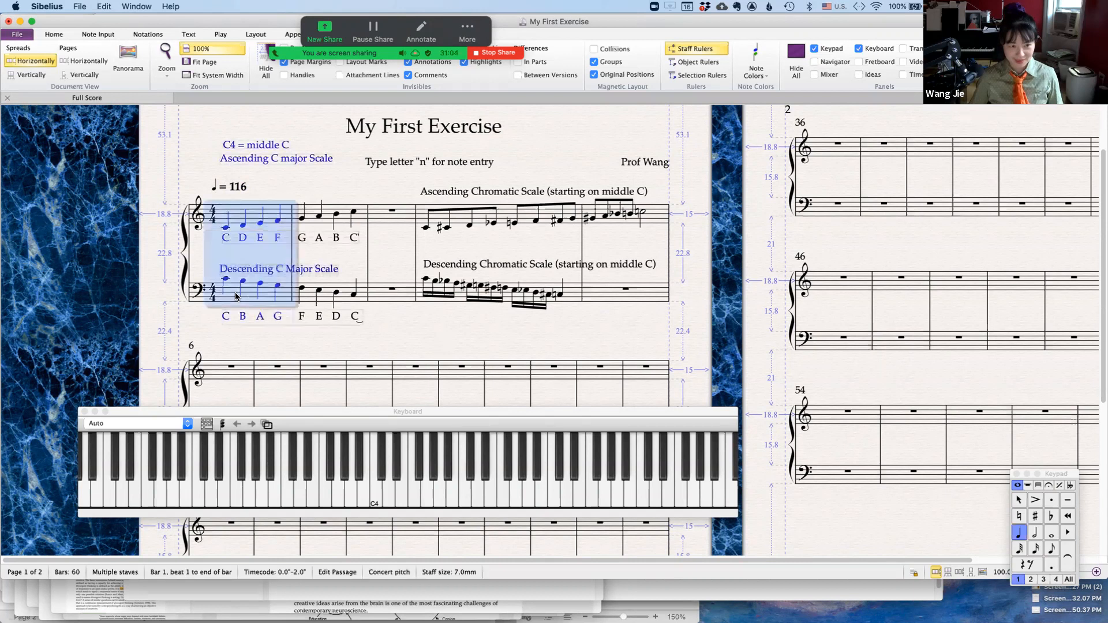
pyautogui.scroll(-3, 236, 296)
pyautogui.press('space')
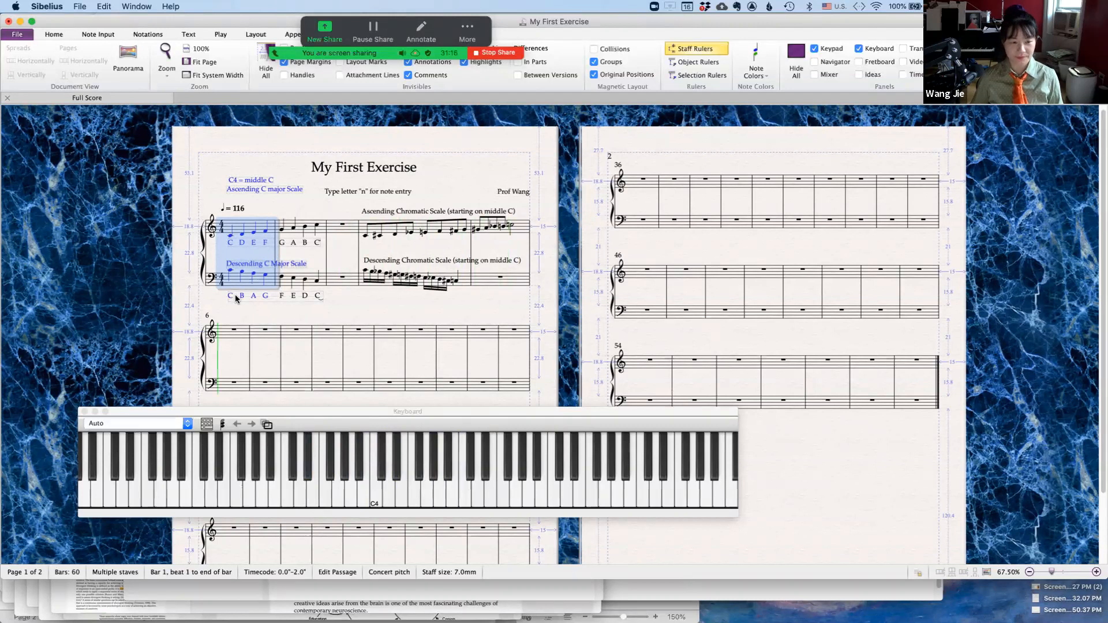
pyautogui.press('Escape')
pyautogui.press('super+0')
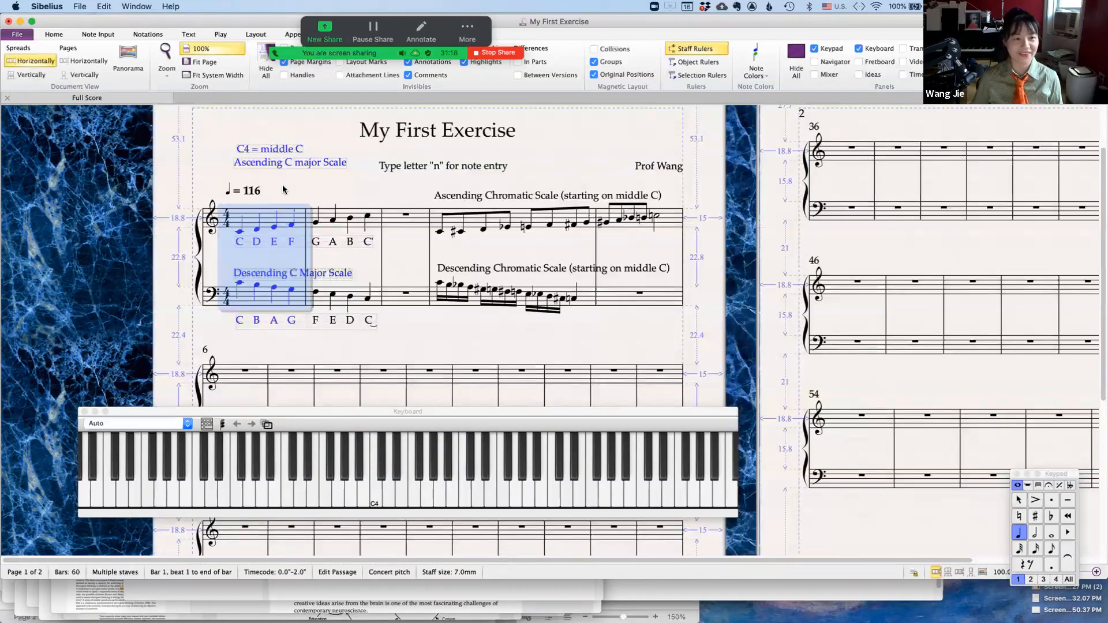
# Set the tempo mark above bar 1 to quarter note = 42.
pyautogui.doubleClick(254, 191)
pyautogui.press('BackSpace')
pyautogui.press('BackSpace')
pyautogui.press('BackSpace')
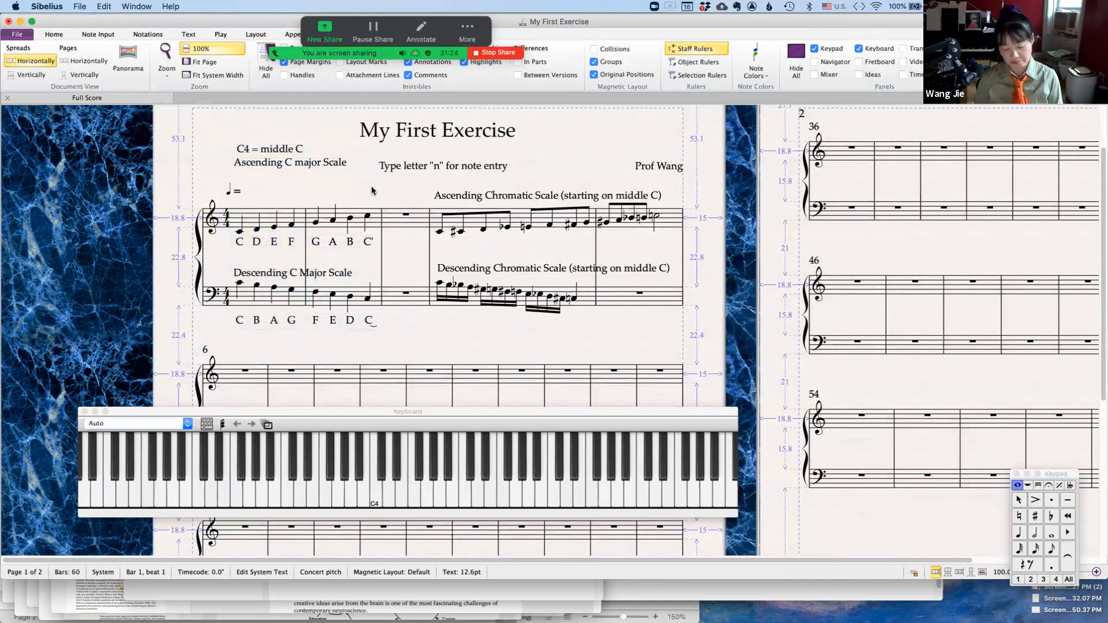
pyautogui.write('42')
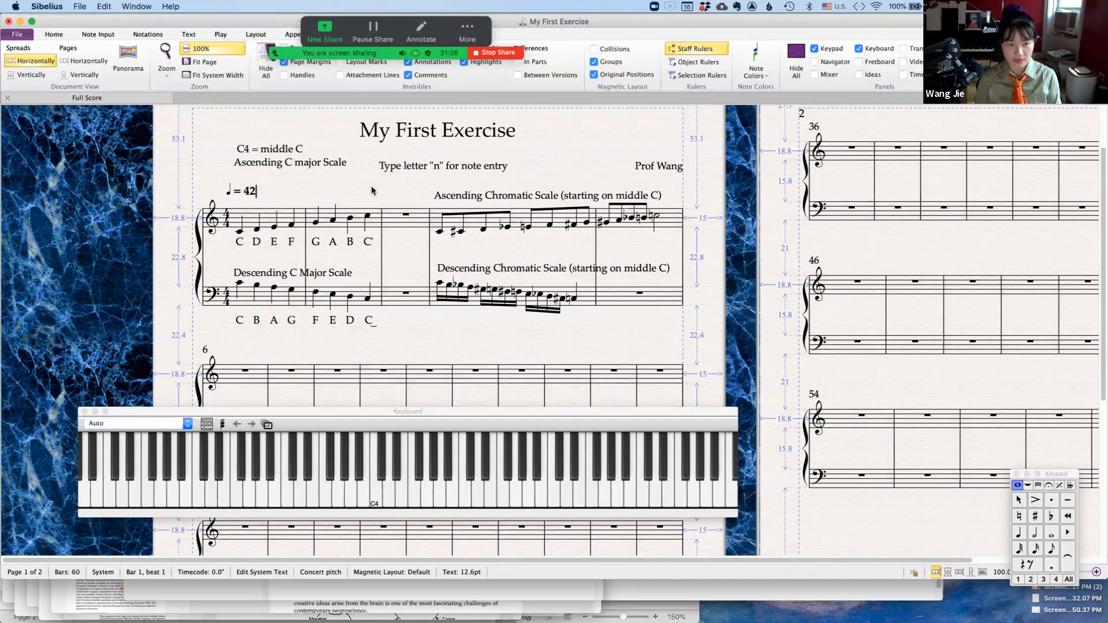
pyautogui.press('Escape')
pyautogui.press('Escape')
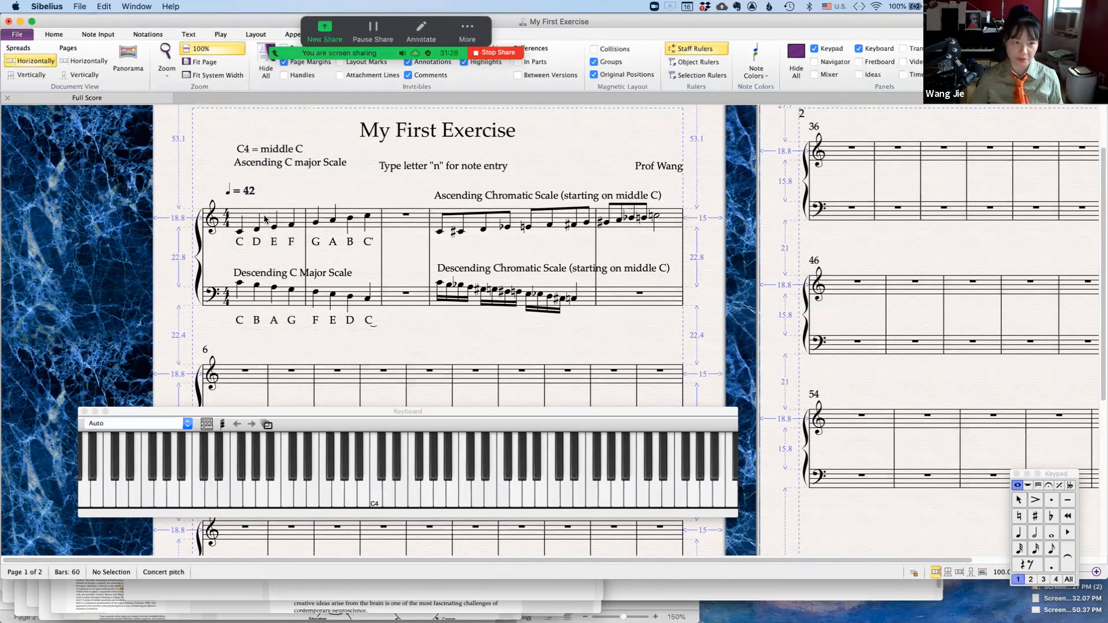
# Play back both staves from bar 1 at quarter note = 42 through the chromatic scales and clear the selection.
pyautogui.click(265, 218)
pyautogui.keyDown('shift'); pyautogui.click(245, 302); pyautogui.keyUp('shift')
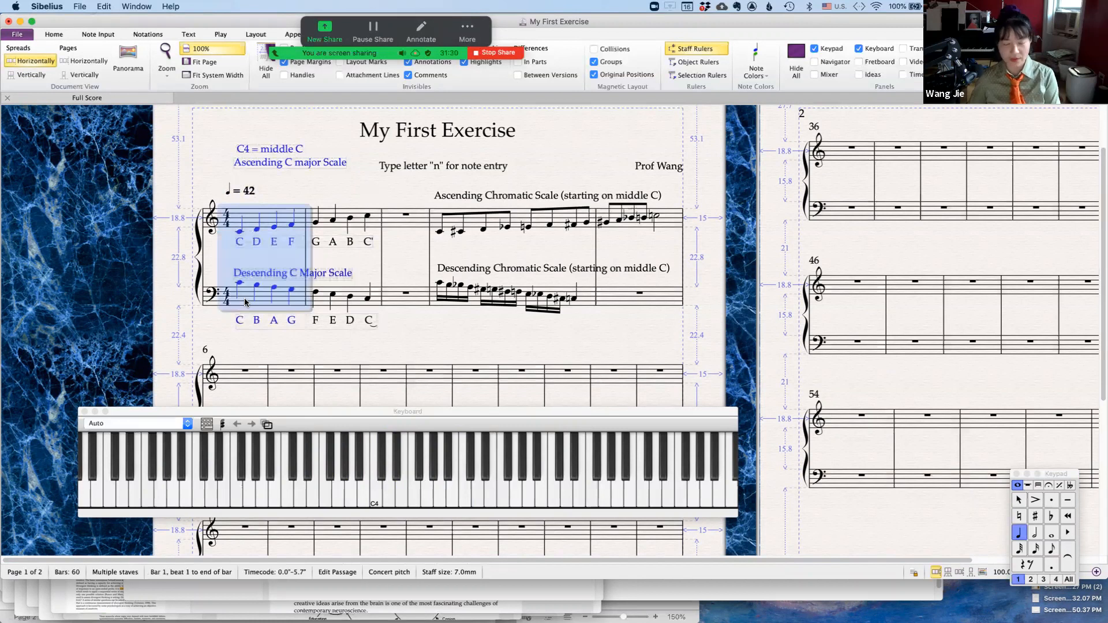
pyautogui.scroll(-3, 246, 302)
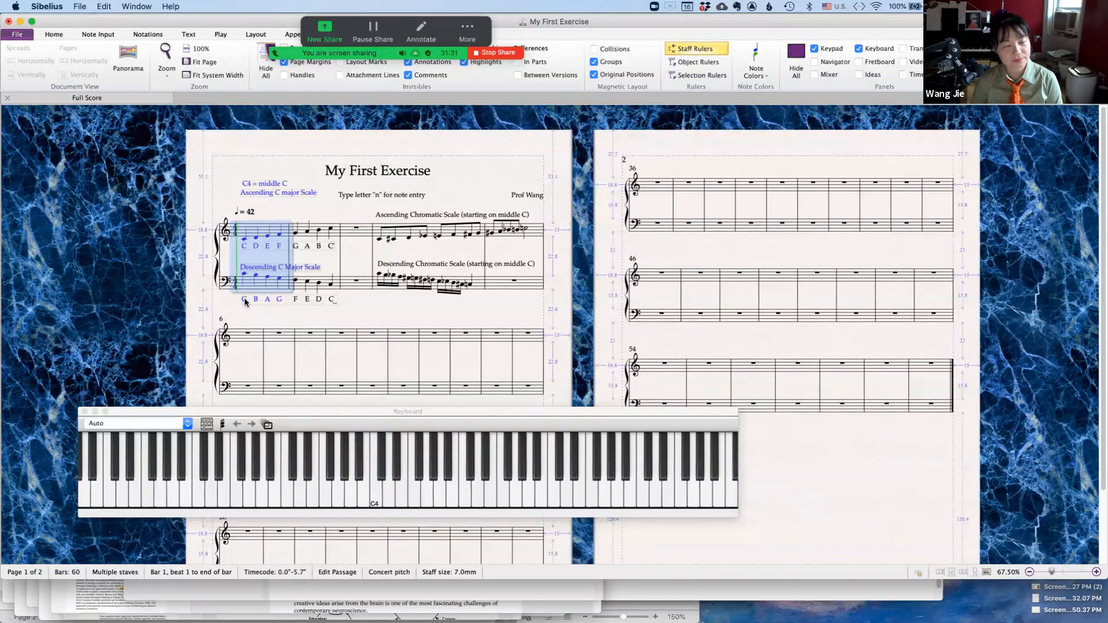
pyautogui.press('space')
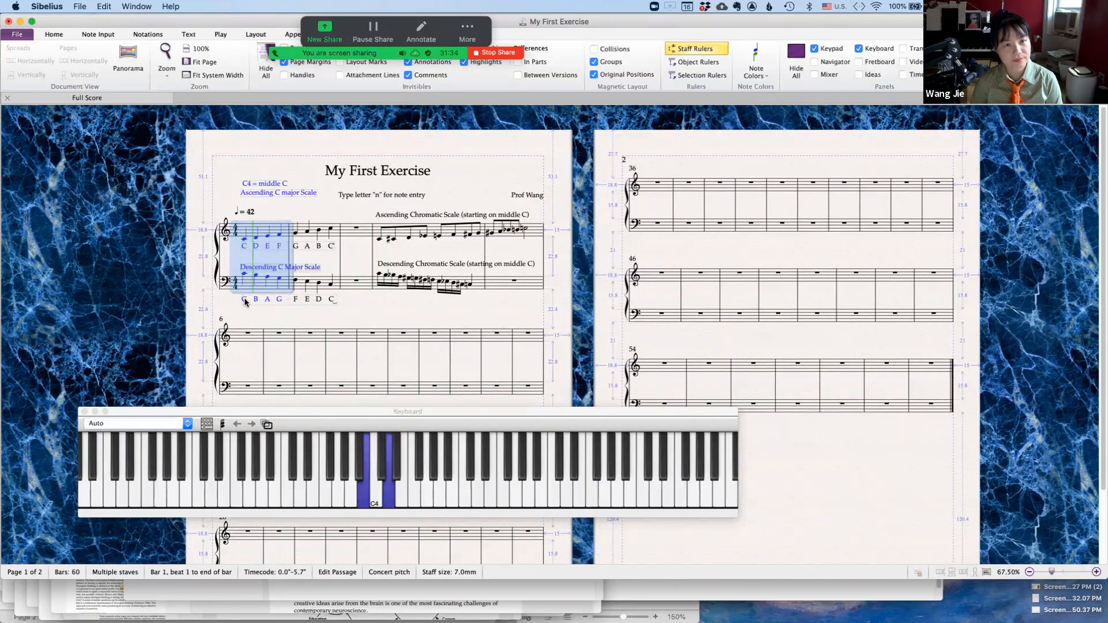
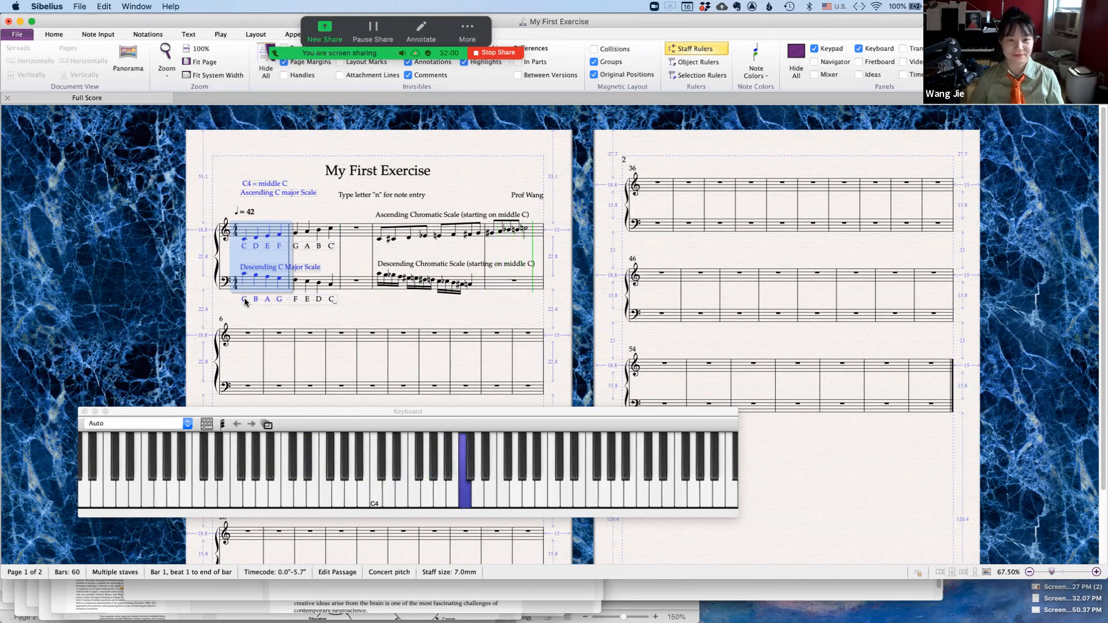
pyautogui.press('space')
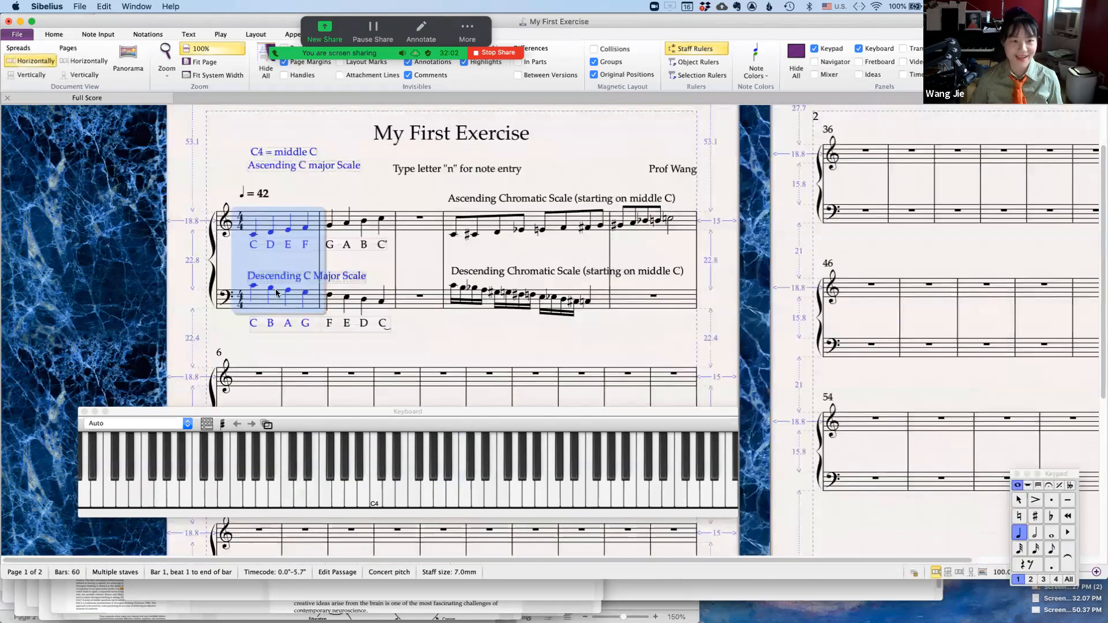
pyautogui.click(417, 333)
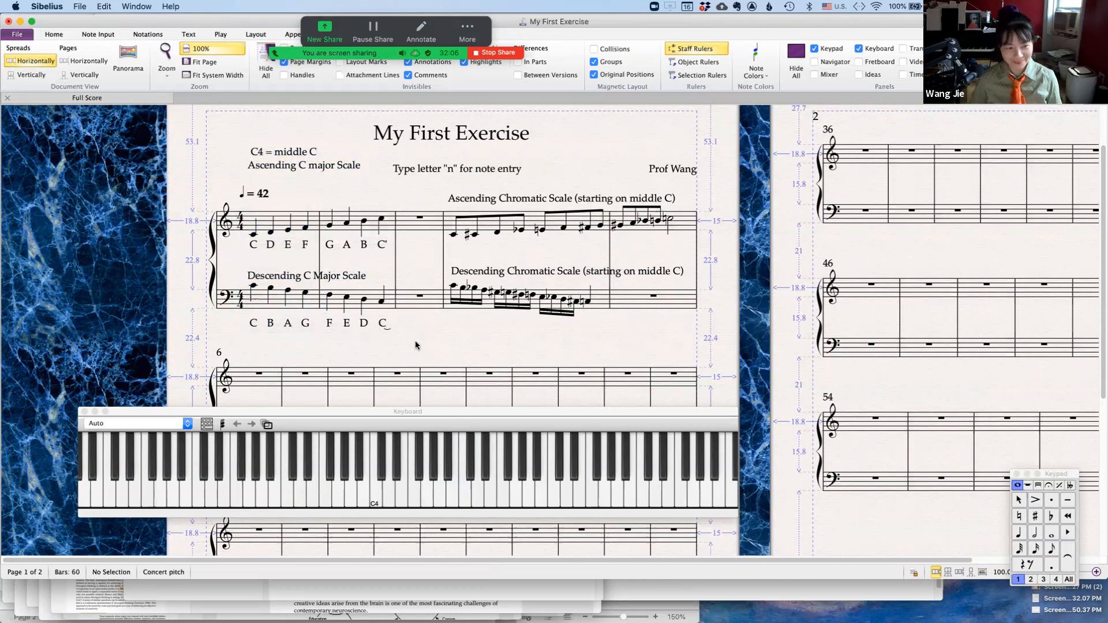
pyautogui.moveTo(616, 138); pyautogui.dragTo(599, 137)
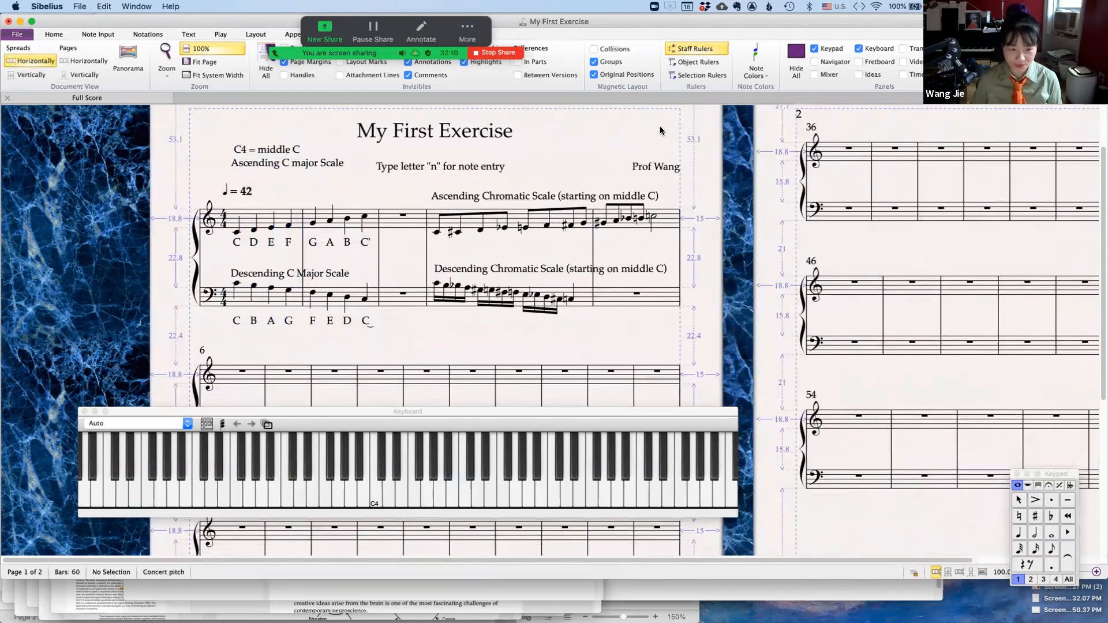
# Move the on-screen piano keyboard below the bar 6 system and enable playing it from the computer keyboard.
pyautogui.moveTo(486, 413); pyautogui.dragTo(527, 450)
pyautogui.click(517, 337)
pyautogui.hscroll(-3, 517, 337)
pyautogui.scroll(-2, 517, 337)
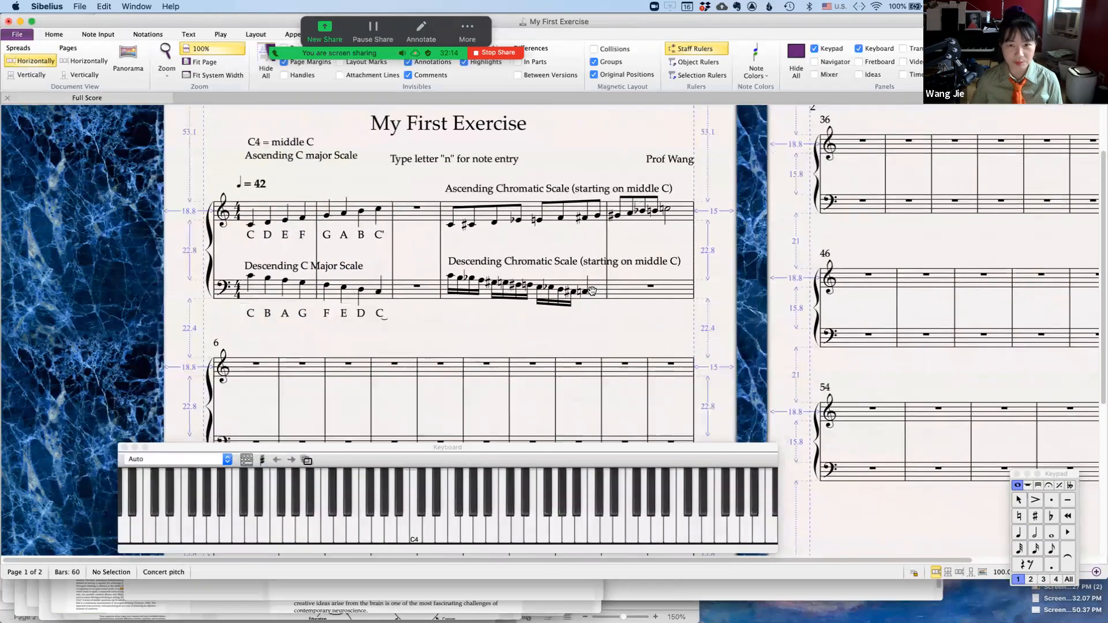
pyautogui.click(247, 461)
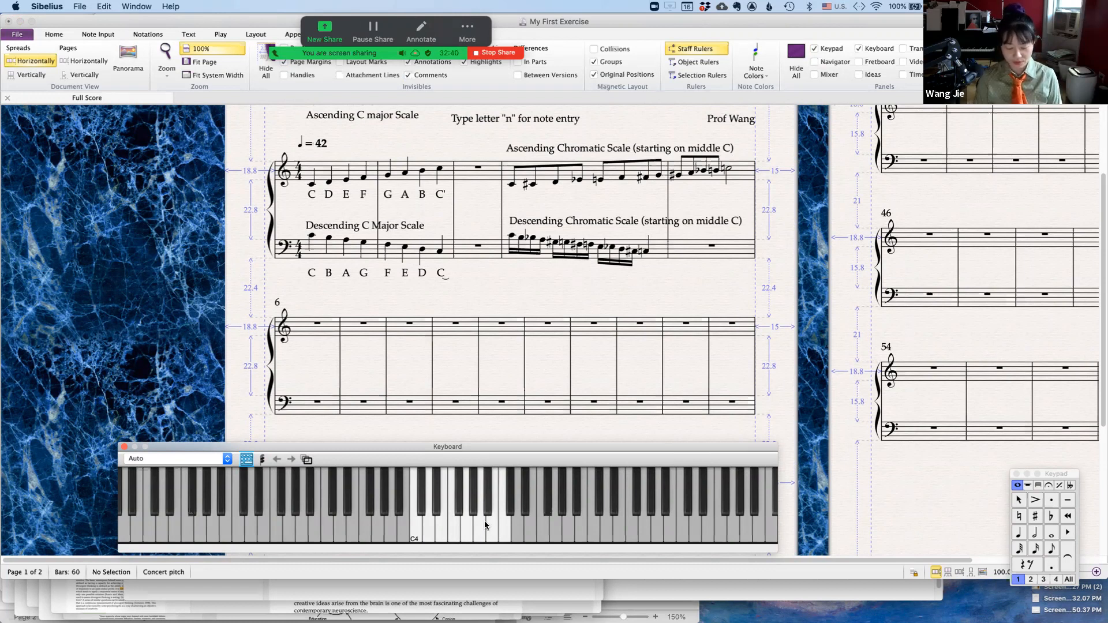
# Try out notes in the octave above C4 on the virtual piano from the computer keyboard without entering any.
pyautogui.press('a')
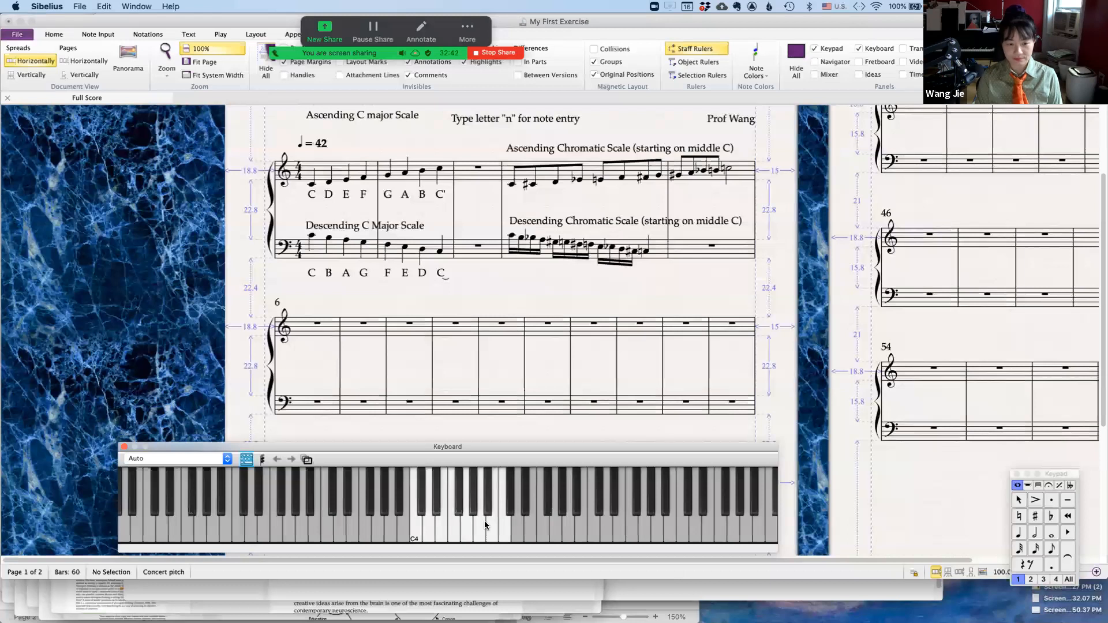
pyautogui.press('d')
pyautogui.press('d')
pyautogui.press('a')
pyautogui.press('d')
pyautogui.press('a')
pyautogui.press('a')
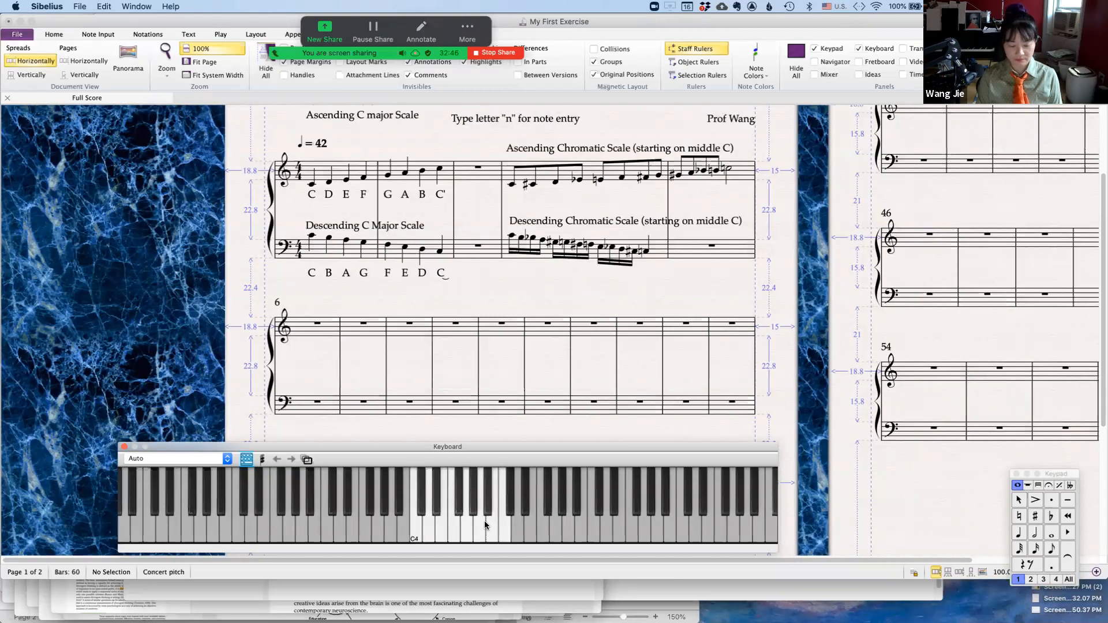
pyautogui.press('a')
pyautogui.press('a')
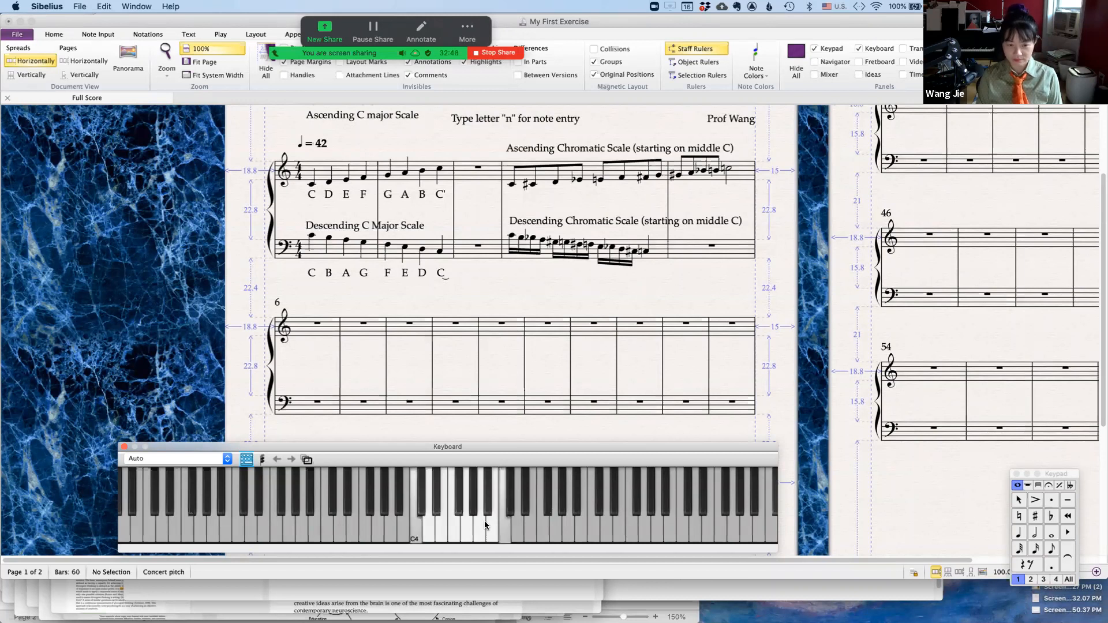
pyautogui.press('g')
pyautogui.press('k')
pyautogui.press('a')
pyautogui.press('a')
pyautogui.press('s')
pyautogui.press('g')
pyautogui.press('f')
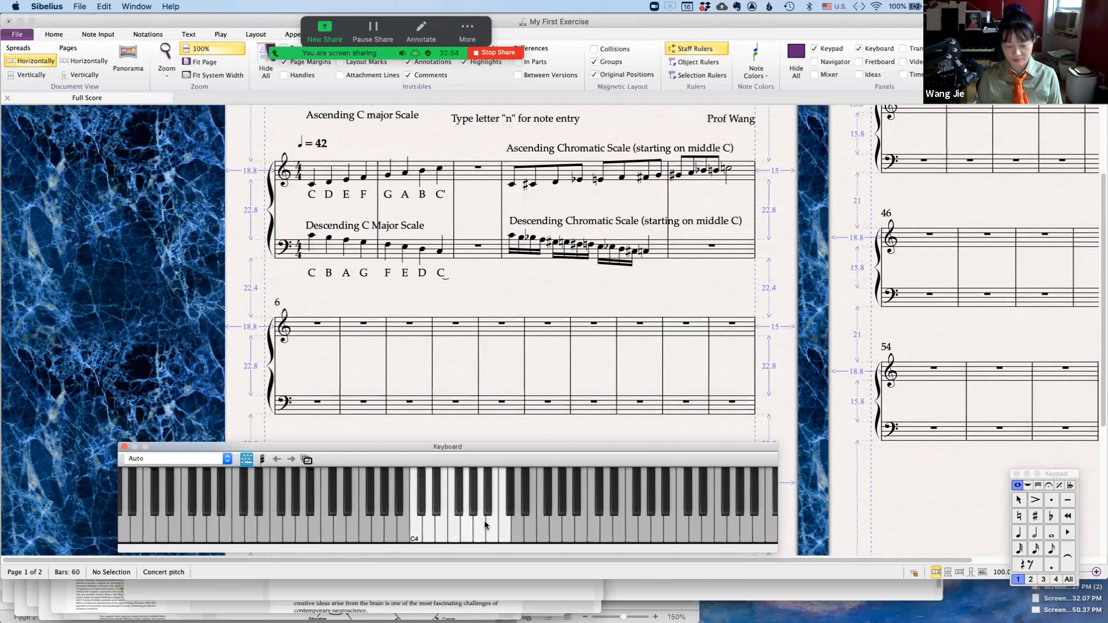
pyautogui.press('l')
pyautogui.press('Escape')
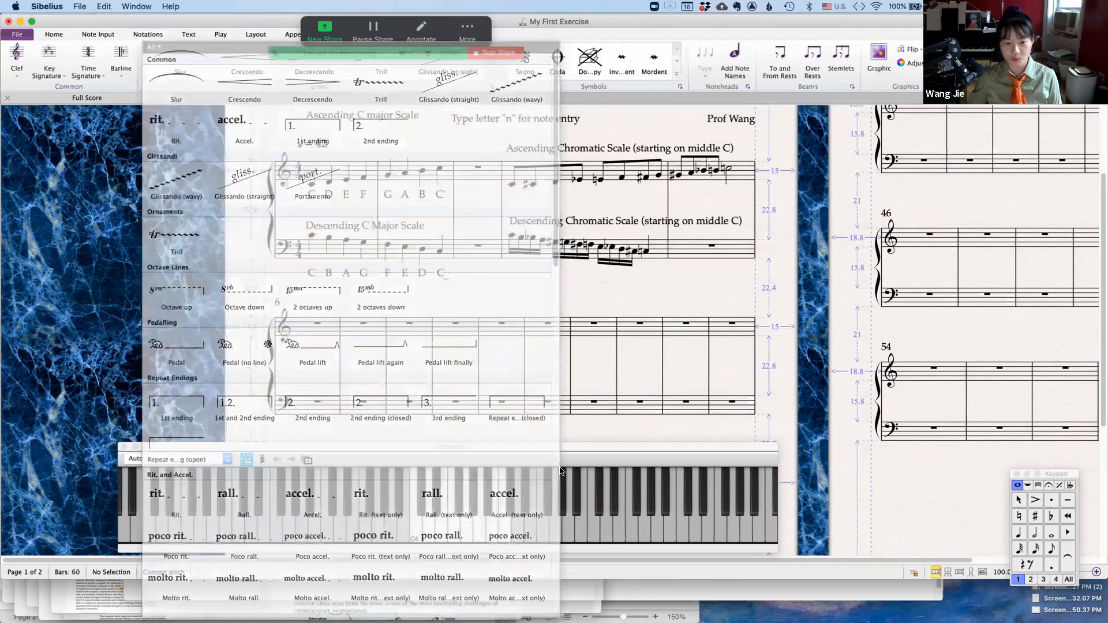
pyautogui.press('d')
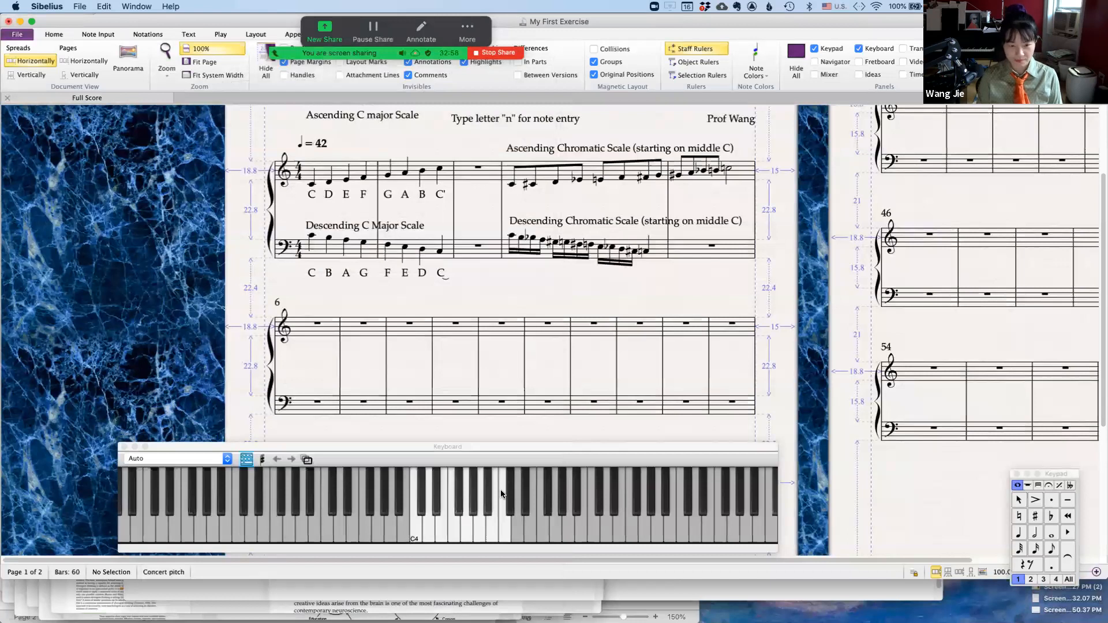
# Play more trial notes in the octave above C4 from the computer keyboard and bring the on-screen piano into focus.
pyautogui.press('a')
pyautogui.press('s')
pyautogui.press('f')
pyautogui.press('a')
pyautogui.press('w')
pyautogui.press('f')
pyautogui.press('k')
pyautogui.press('k')
pyautogui.press('f')
pyautogui.press('k')
pyautogui.press('a')
pyautogui.press('f')
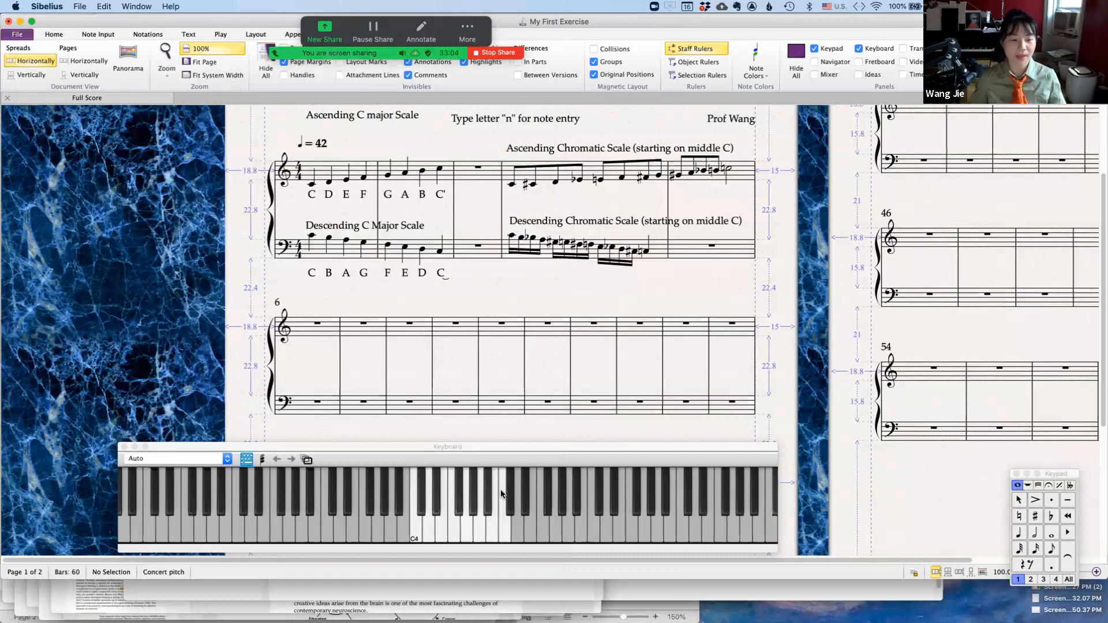
pyautogui.click(498, 446)
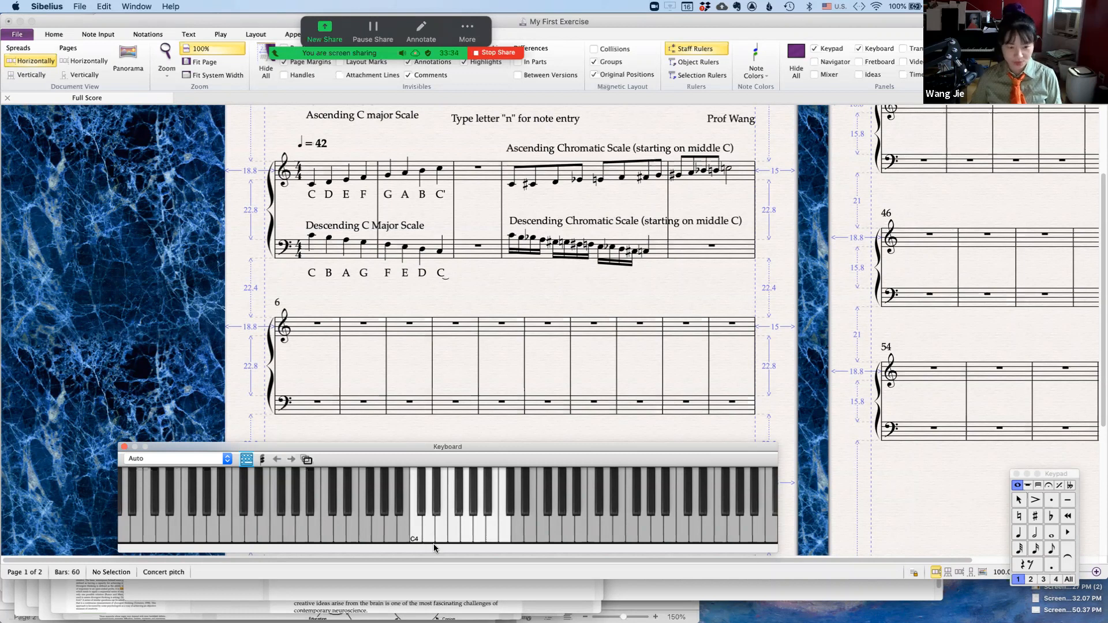
# Shift the playable range down one octave to C3 and try out a few notes there.
pyautogui.press('z')
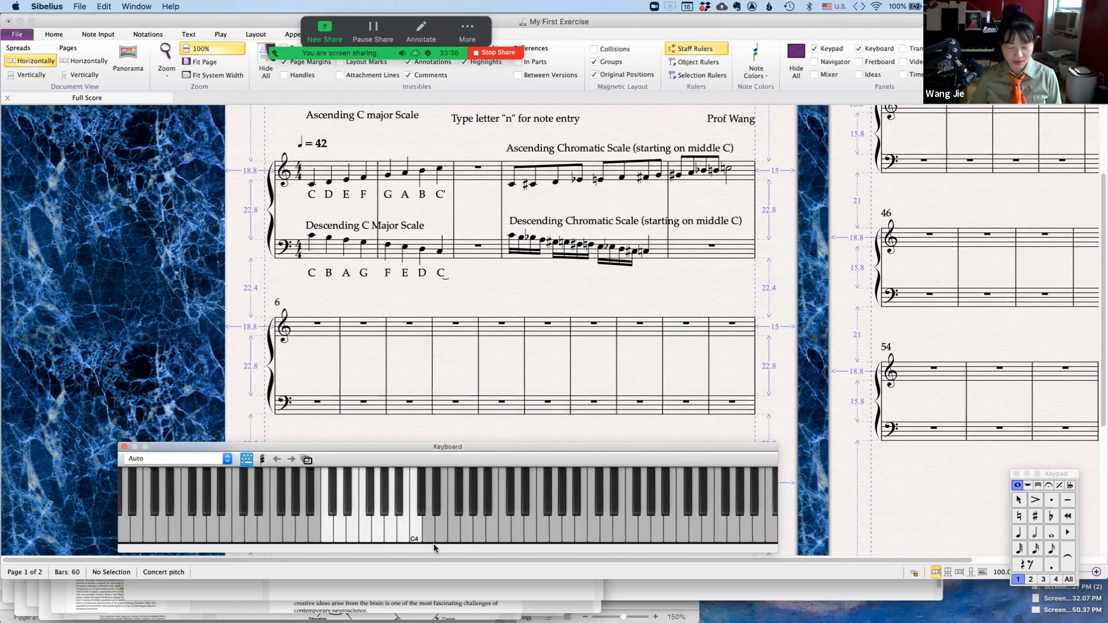
pyautogui.press('a')
pyautogui.press('f')
pyautogui.press('g')
pyautogui.press('h')
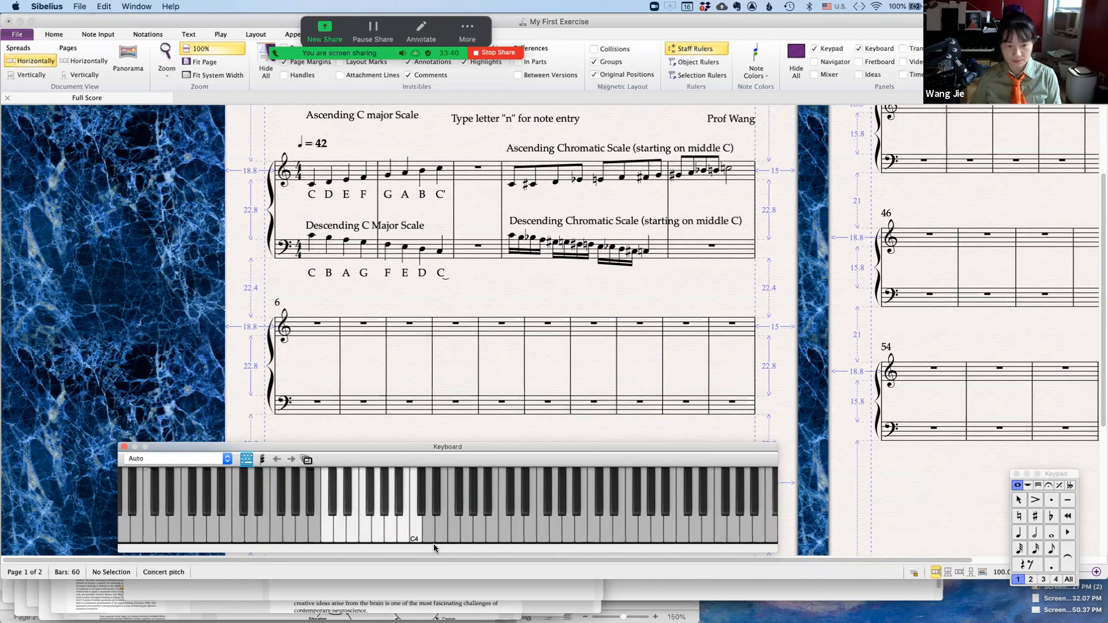
# Shift the playable range down another octave to C2 and try out natural and sharp notes there.
pyautogui.press('z')
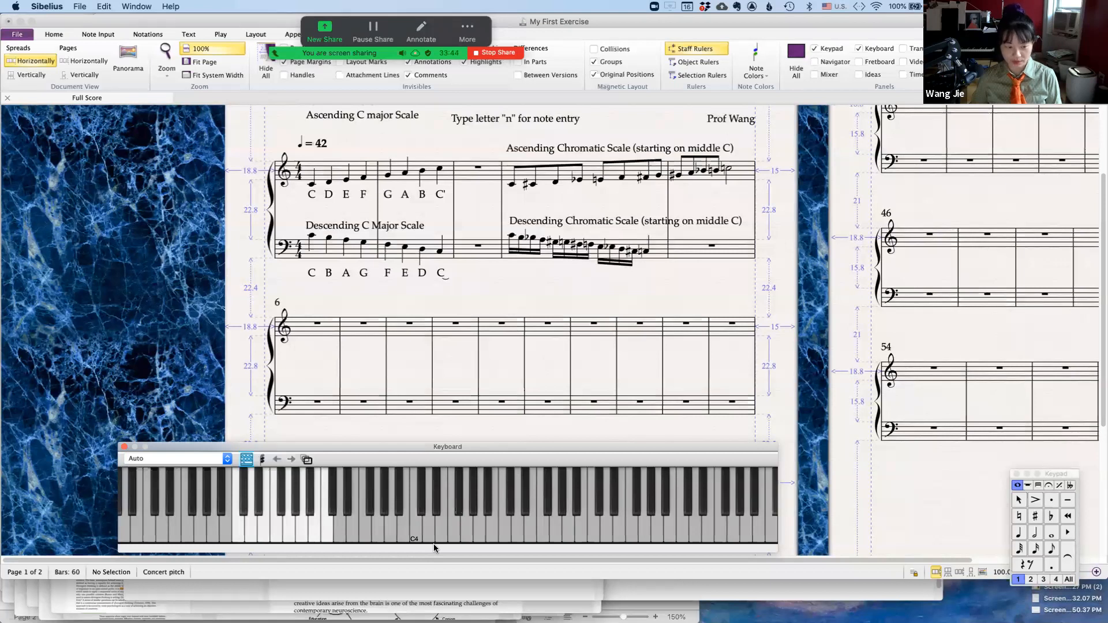
pyautogui.press('a')
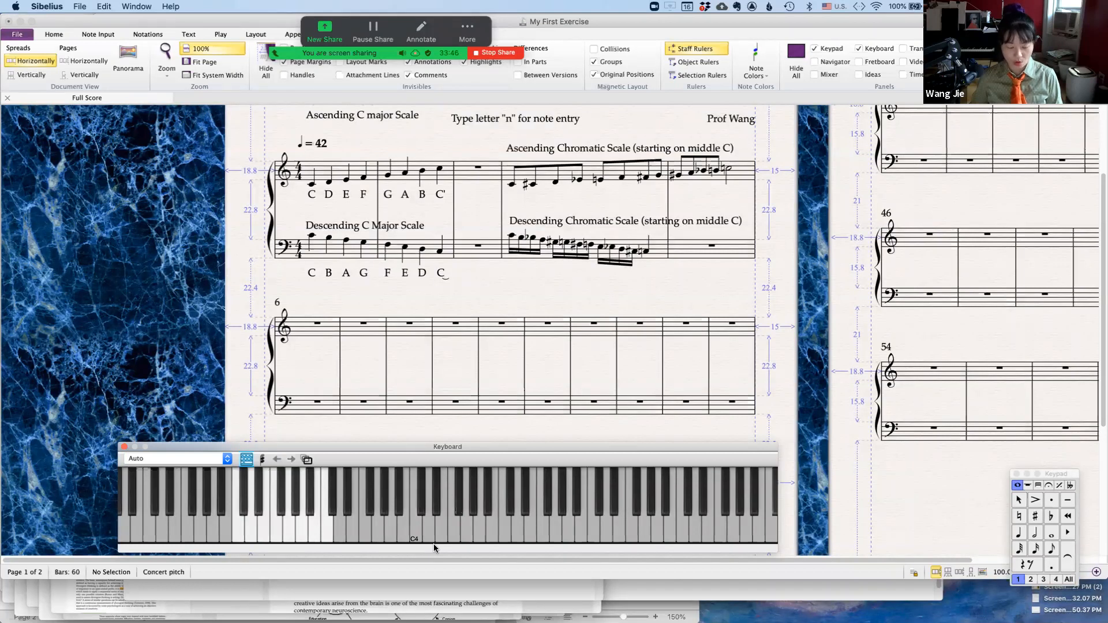
pyautogui.press('d')
pyautogui.press('f')
pyautogui.press('u')
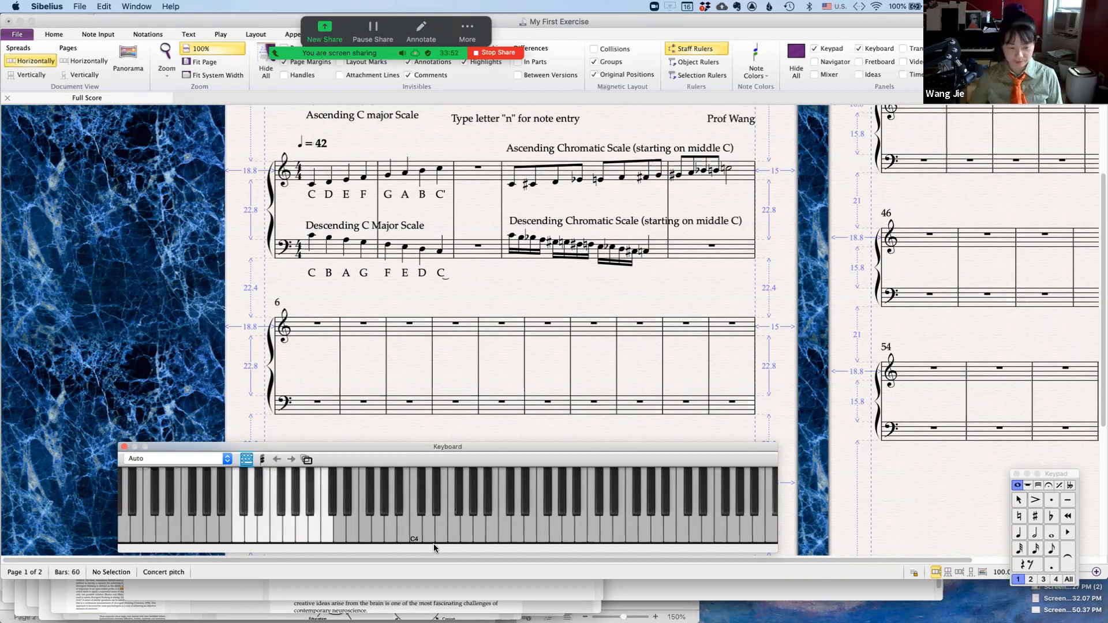
pyautogui.press('a')
pyautogui.press('f')
pyautogui.press('g')
pyautogui.press('y')
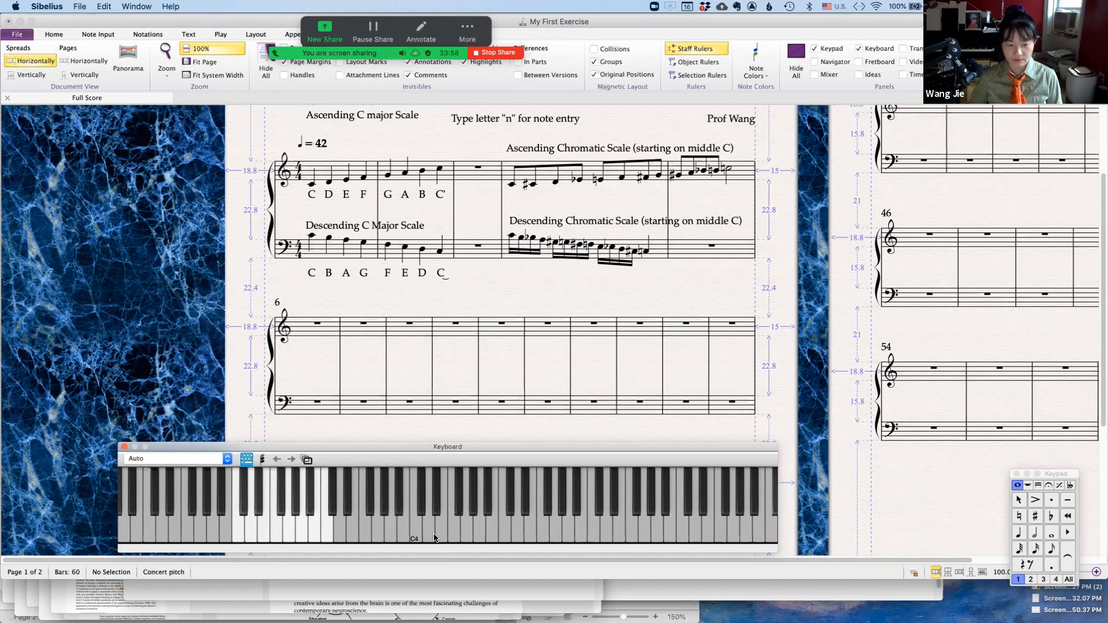
pyautogui.press('f')
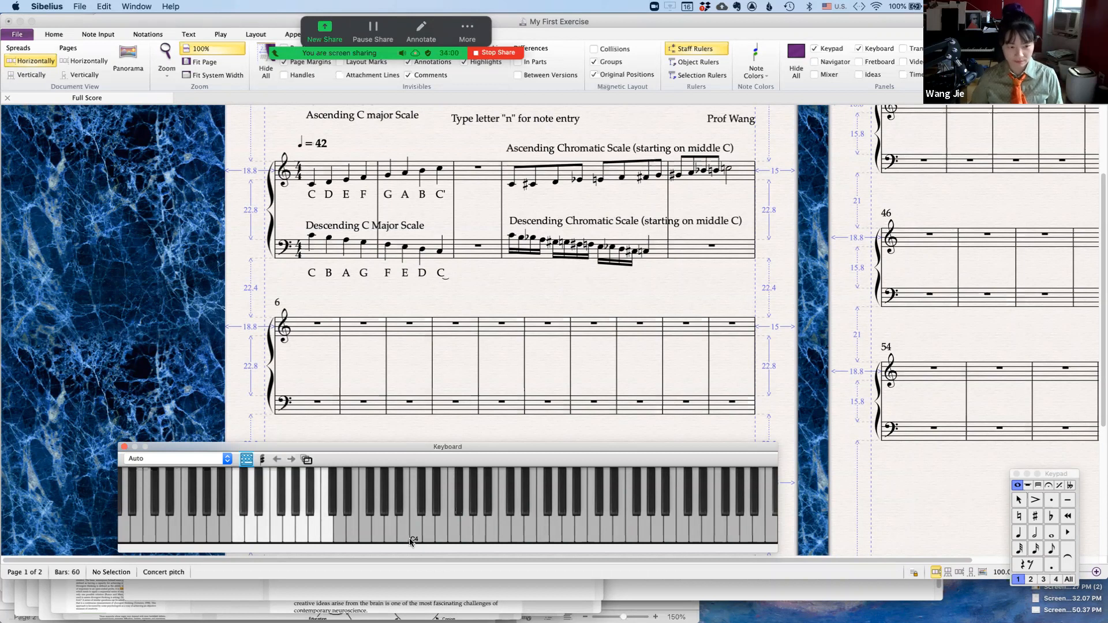
pyautogui.press('g')
pyautogui.press('f')
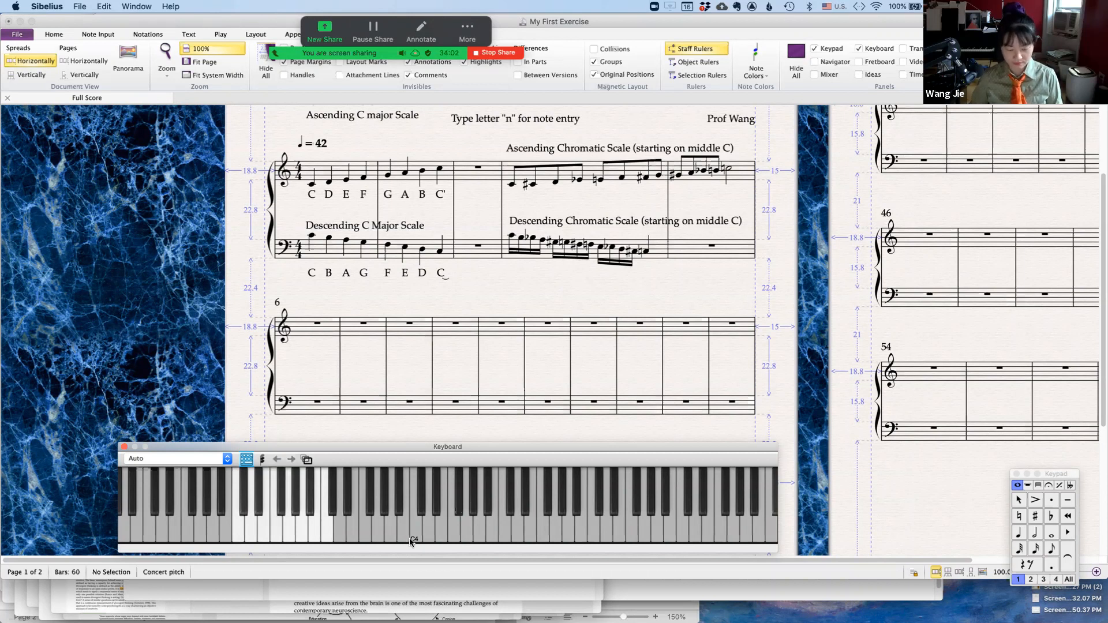
pyautogui.press('g')
pyautogui.press('g')
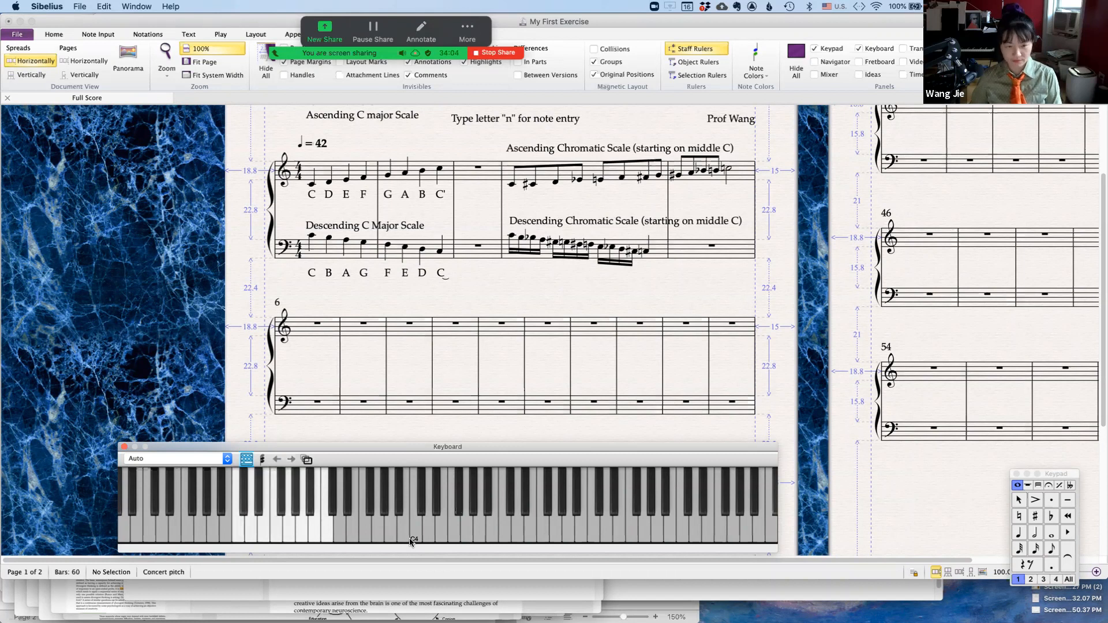
pyautogui.press('u')
pyautogui.press('a')
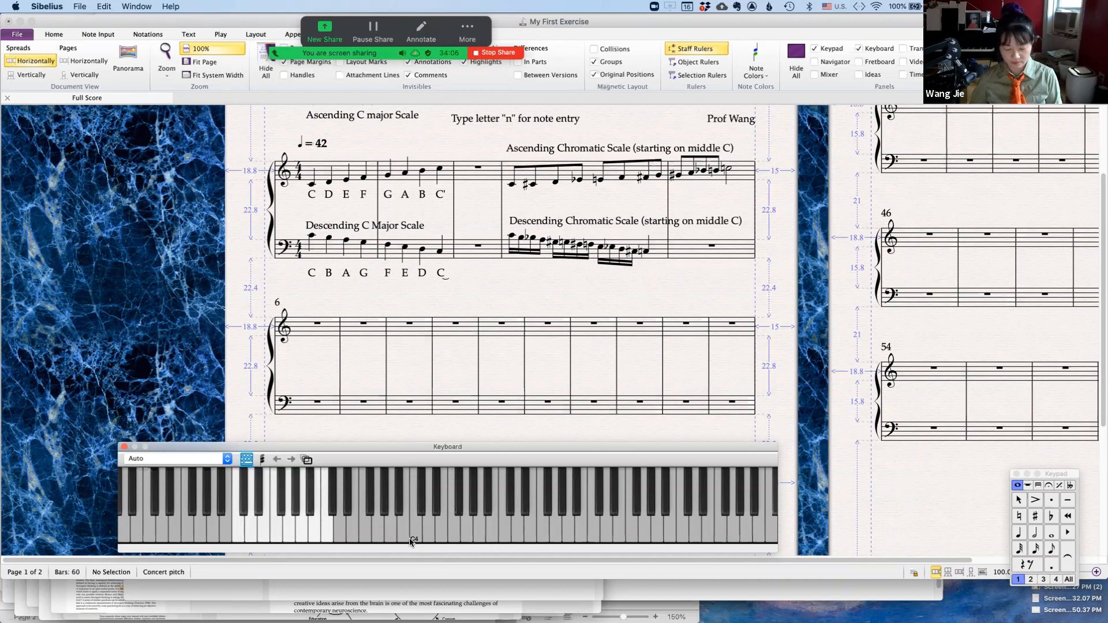
pyautogui.press('s')
pyautogui.press('d')
pyautogui.press('f')
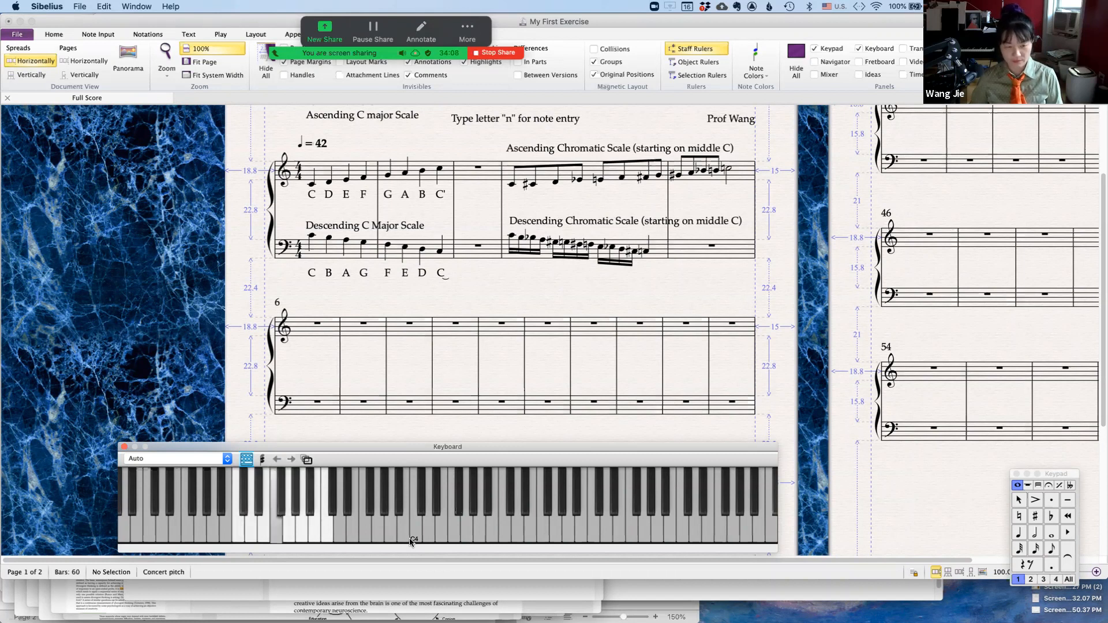
pyautogui.press('s')
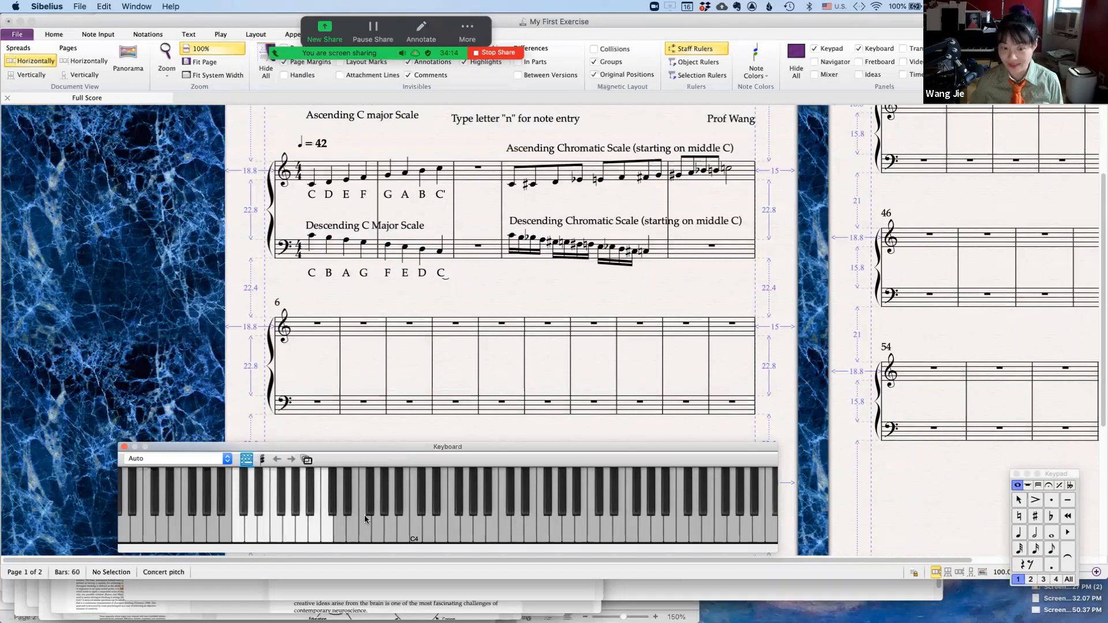
# Shift the playable range up four octaves to C6 and try out a few high notes.
pyautogui.press('x')
pyautogui.press('x')
pyautogui.press('x')
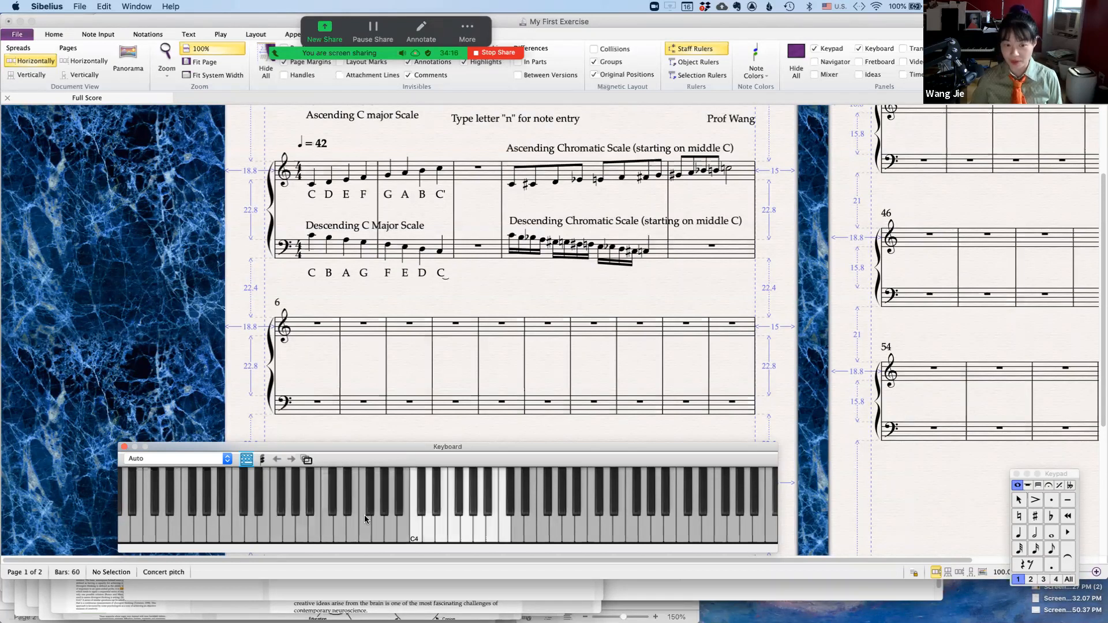
pyautogui.press('x')
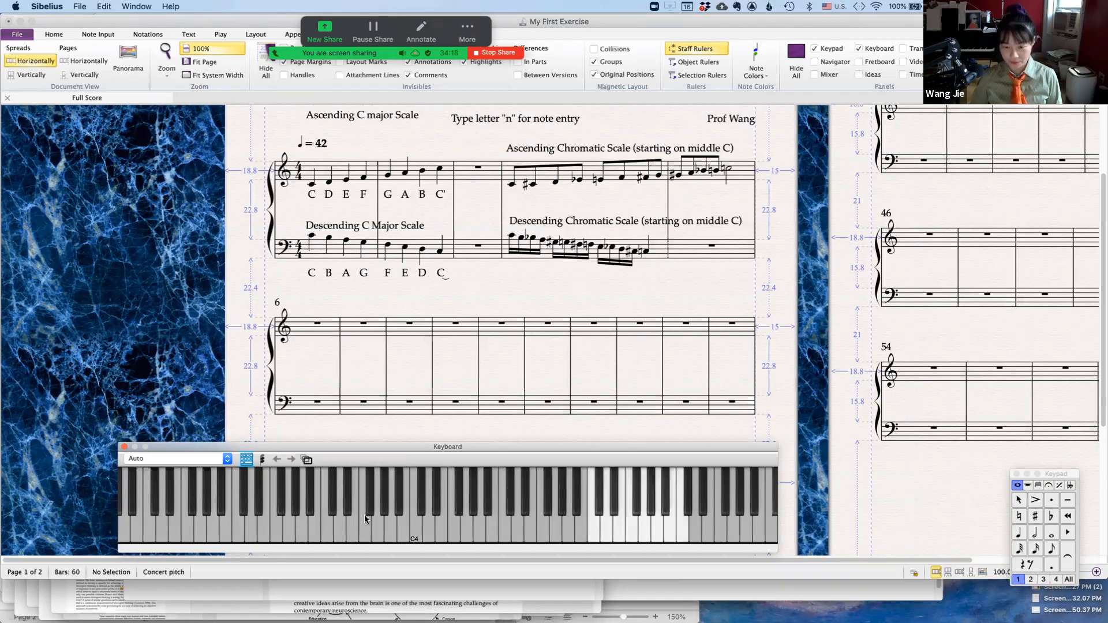
pyautogui.press('a')
pyautogui.press('g')
pyautogui.press('h')
pyautogui.press('g')
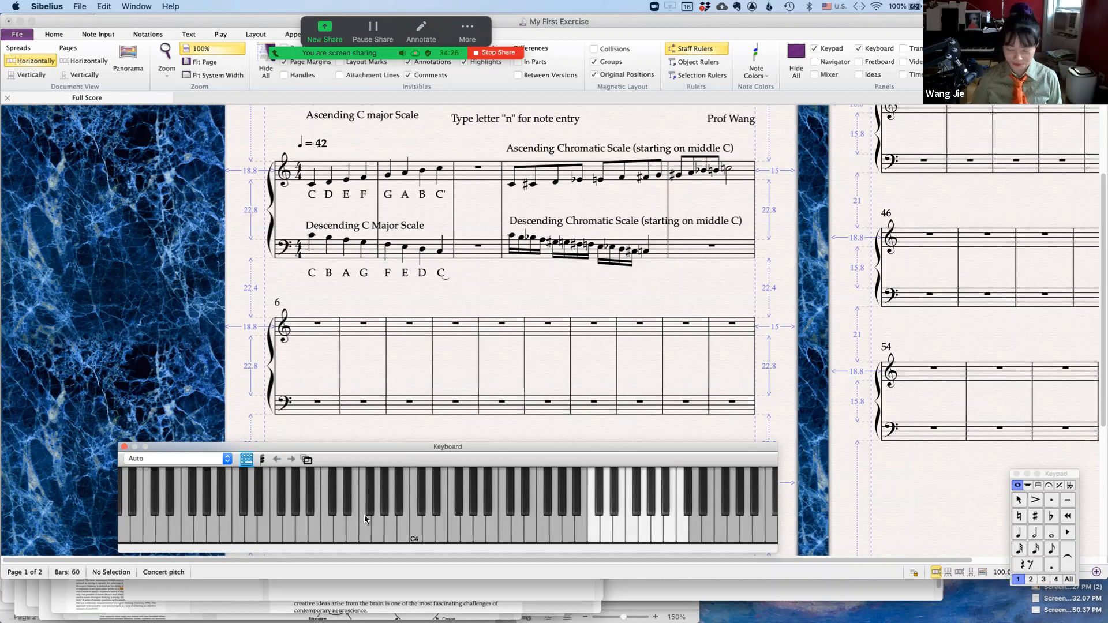
pyautogui.press('f')
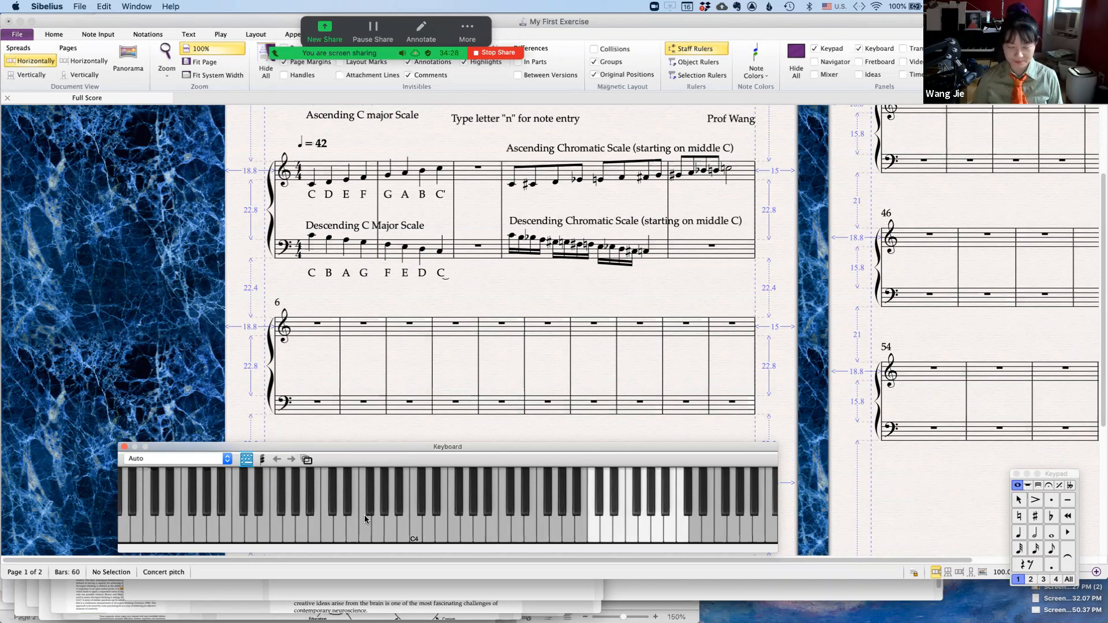
pyautogui.press('a')
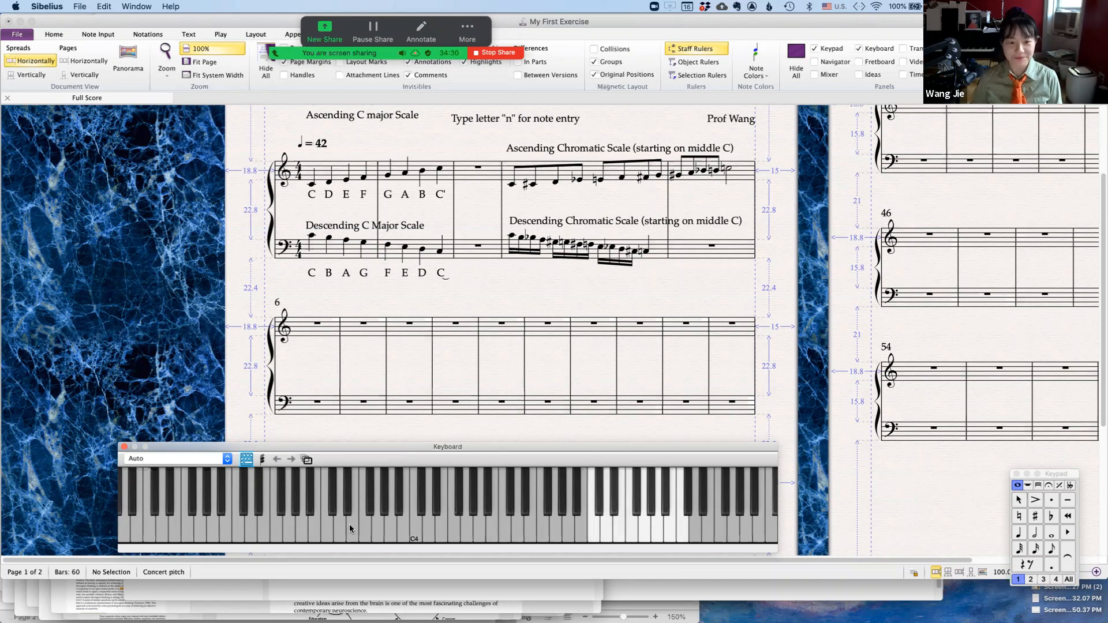
# Shift the playable range back down two octaves to start at C4 and return focus to the score.
pyautogui.press('z')
pyautogui.press('z')
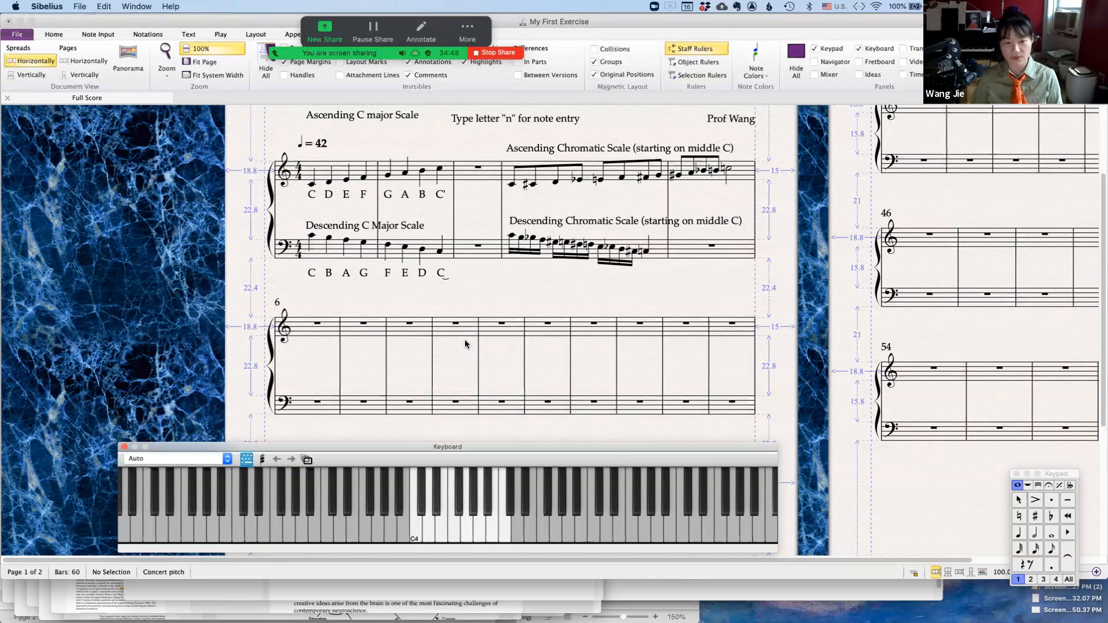
pyautogui.click(349, 354)
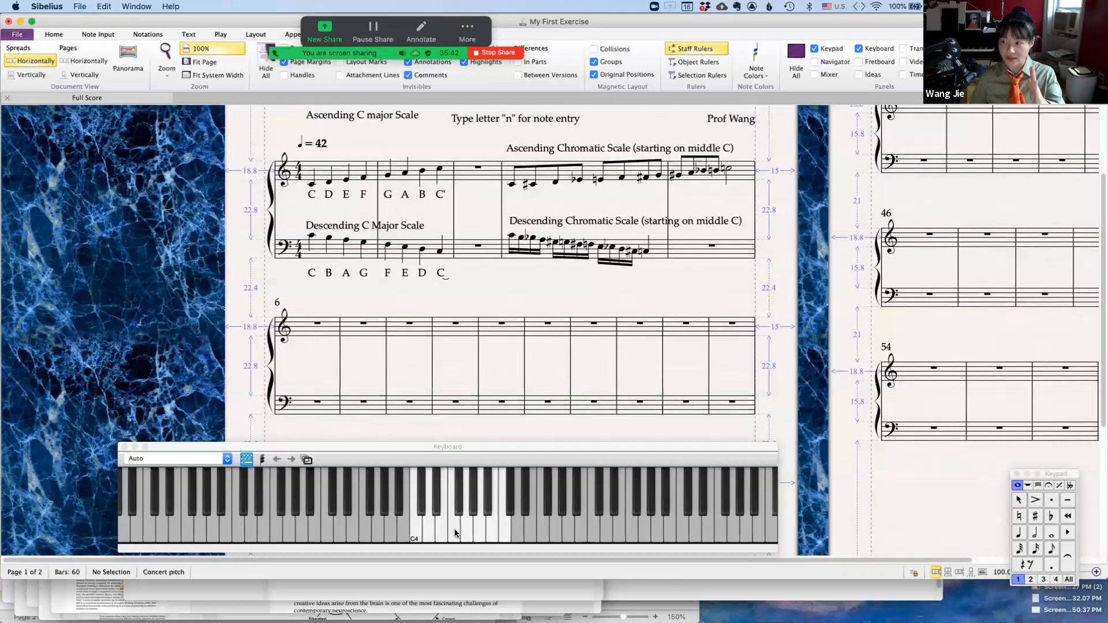
# Turn off playing the on-screen piano from the computer keyboard and check its staff choices, keeping Auto.
pyautogui.click(245, 459)
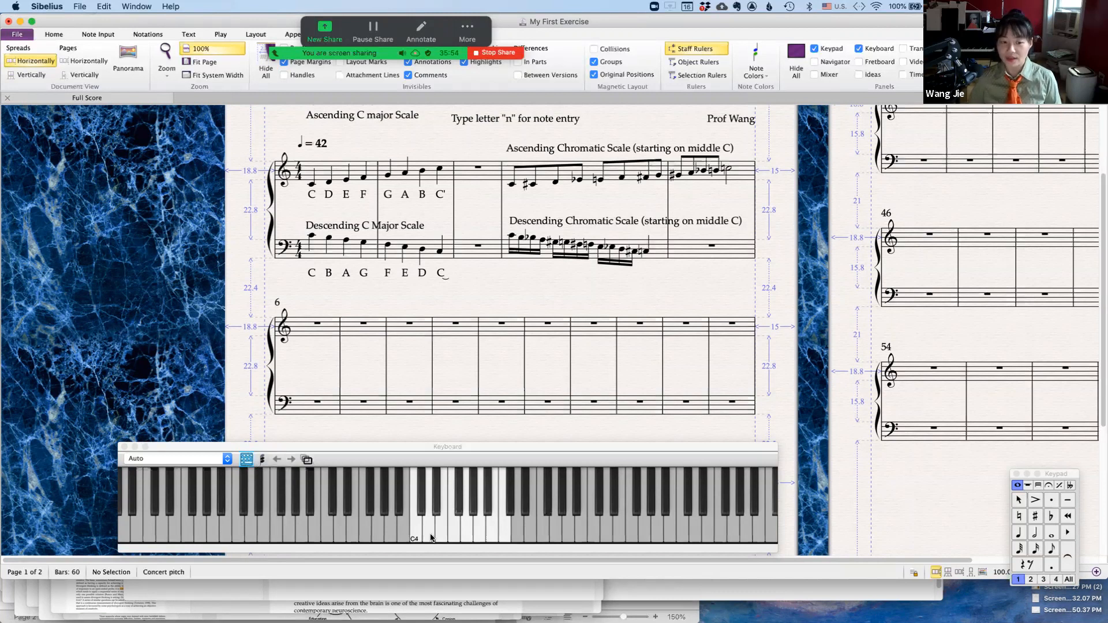
pyautogui.click(246, 461)
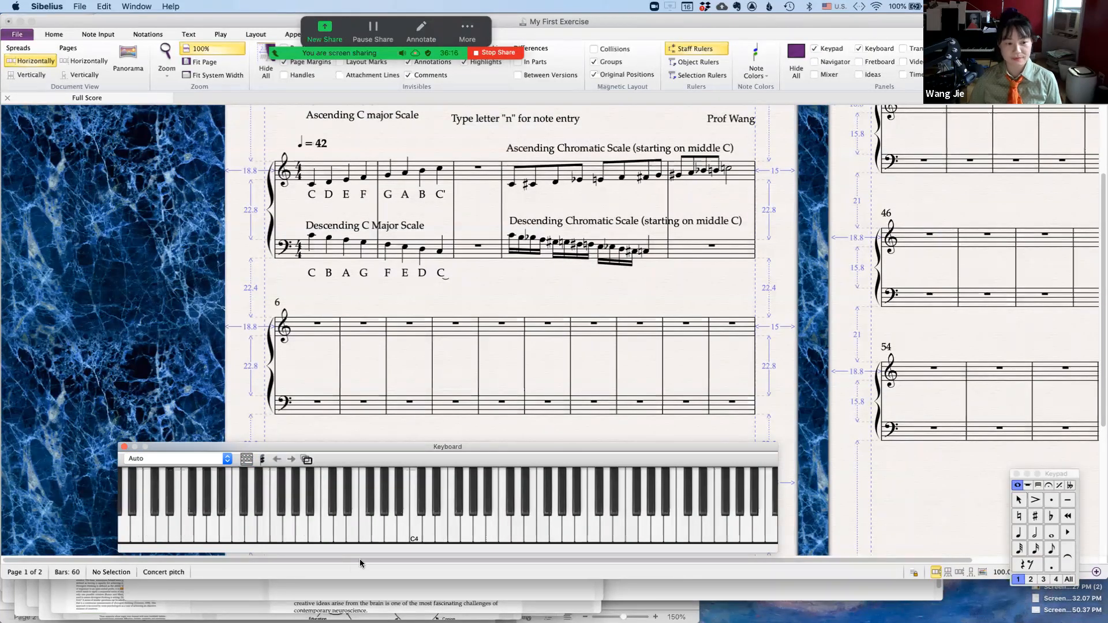
pyautogui.click(227, 459)
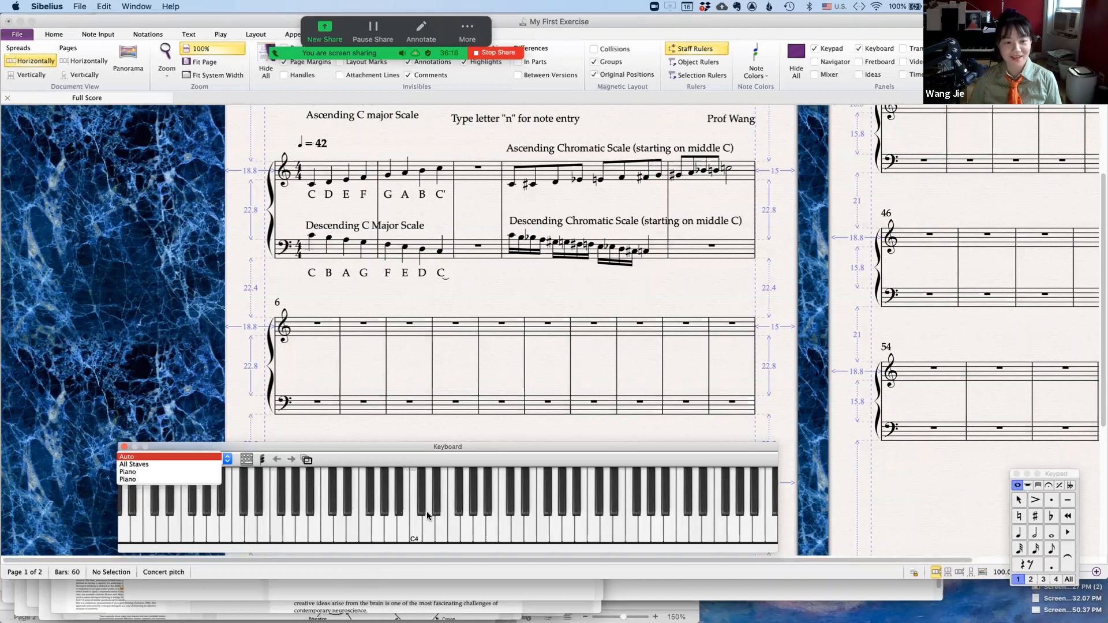
pyautogui.click(416, 535)
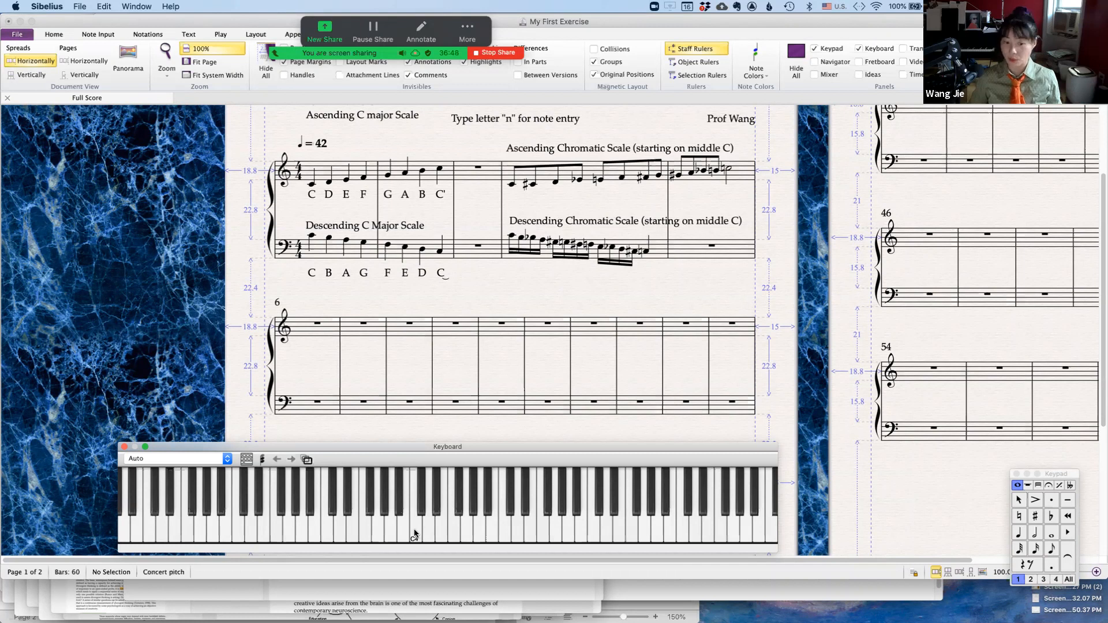
# Sound C4 and the adjacent D4 alternately on the on-screen piano to hear the step between them.
pyautogui.click(415, 529)
pyautogui.click(429, 527)
pyautogui.click(415, 529)
pyautogui.click(434, 531)
pyautogui.click(413, 535)
pyautogui.click(413, 536)
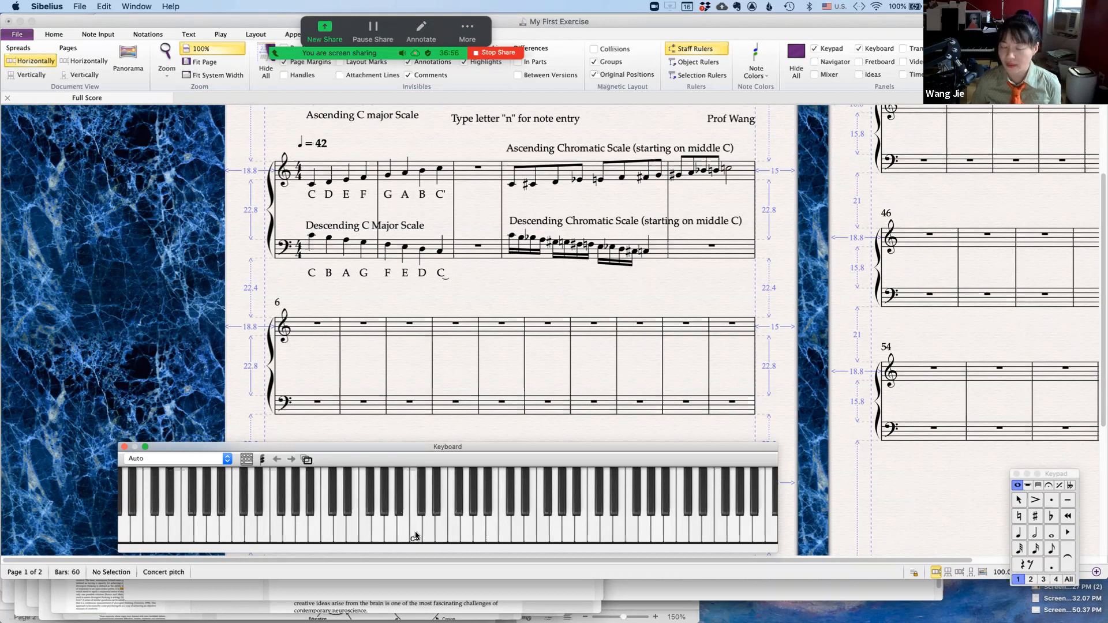
pyautogui.click(414, 535)
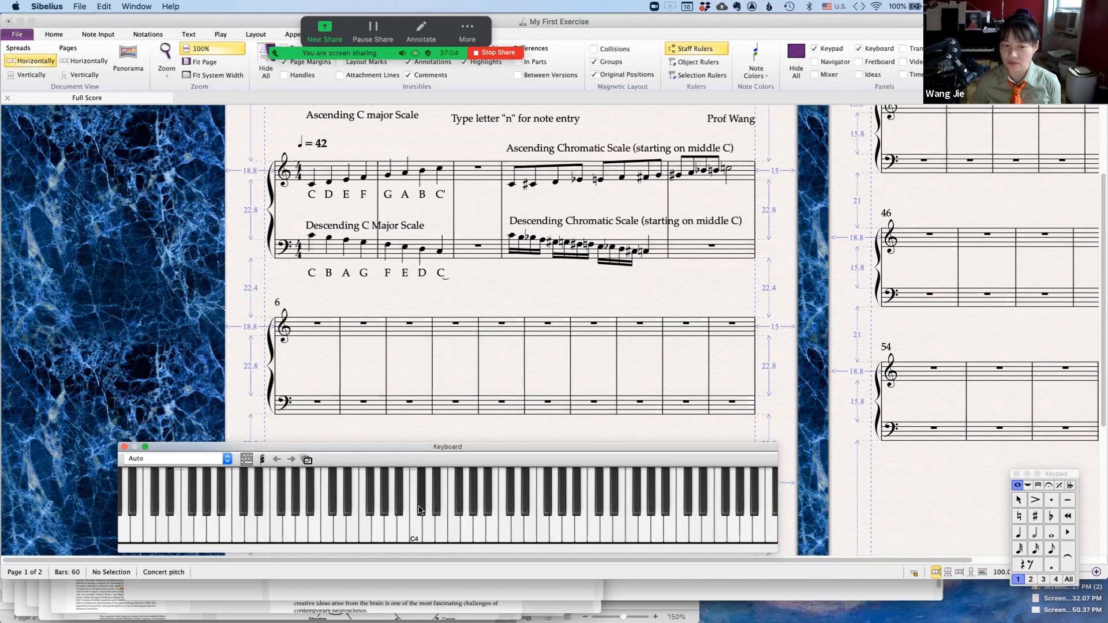
# Sound C4 repeatedly against B4 and C5 on the on-screen piano, adding G4, to compare the wider intervals.
pyautogui.click(413, 524)
pyautogui.click(414, 526)
pyautogui.click(415, 528)
pyautogui.click(415, 529)
pyautogui.click(493, 522)
pyautogui.click(413, 532)
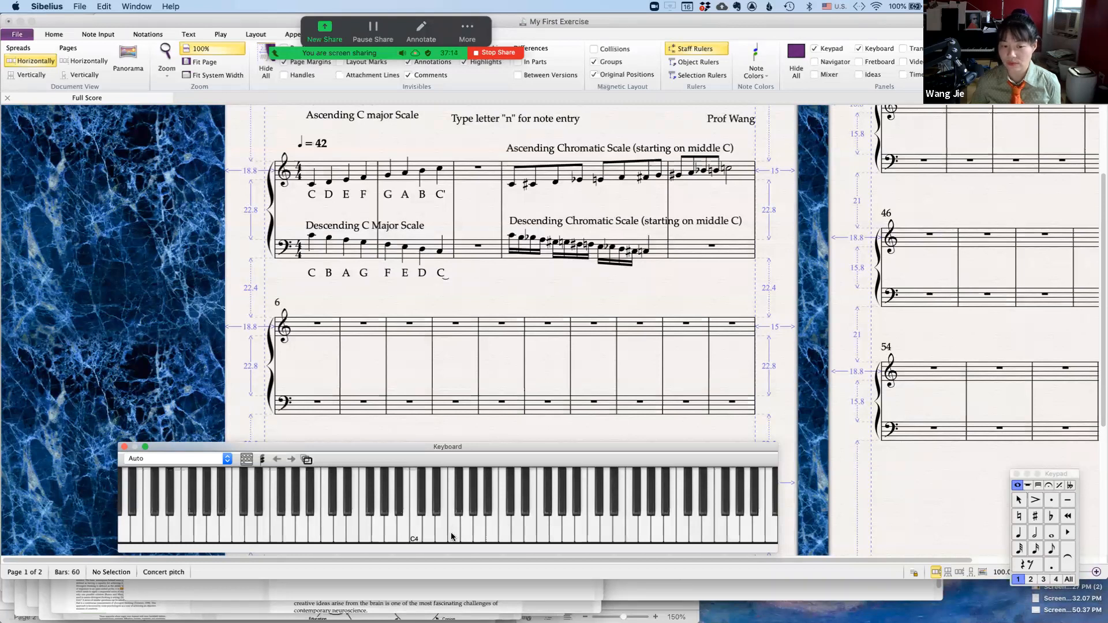
pyautogui.click(414, 530)
pyautogui.click(503, 528)
pyautogui.click(415, 535)
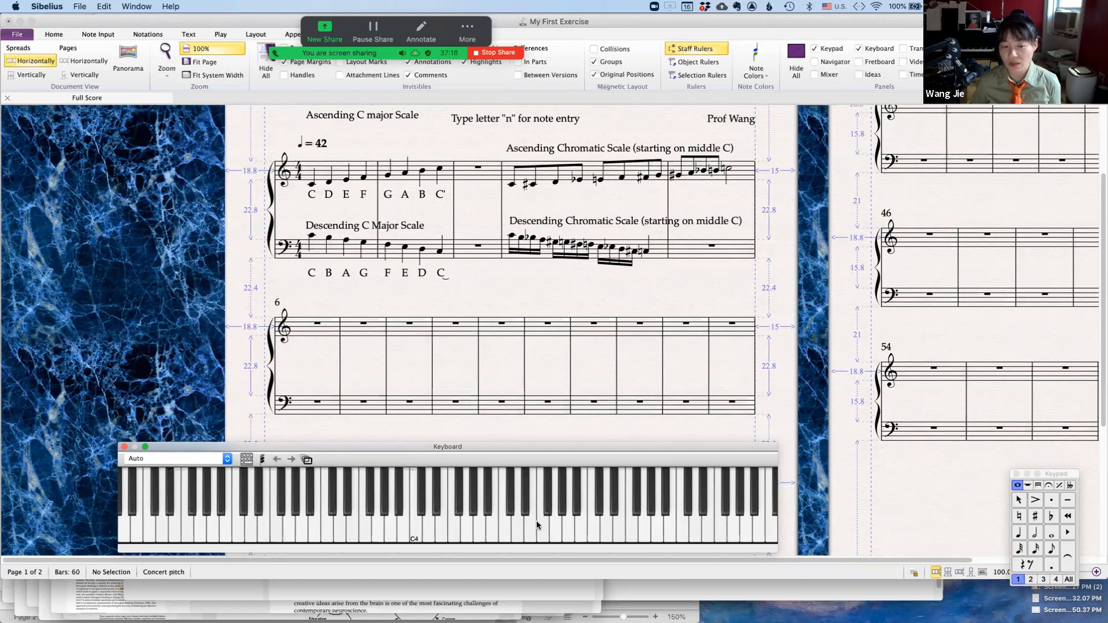
pyautogui.click(415, 536)
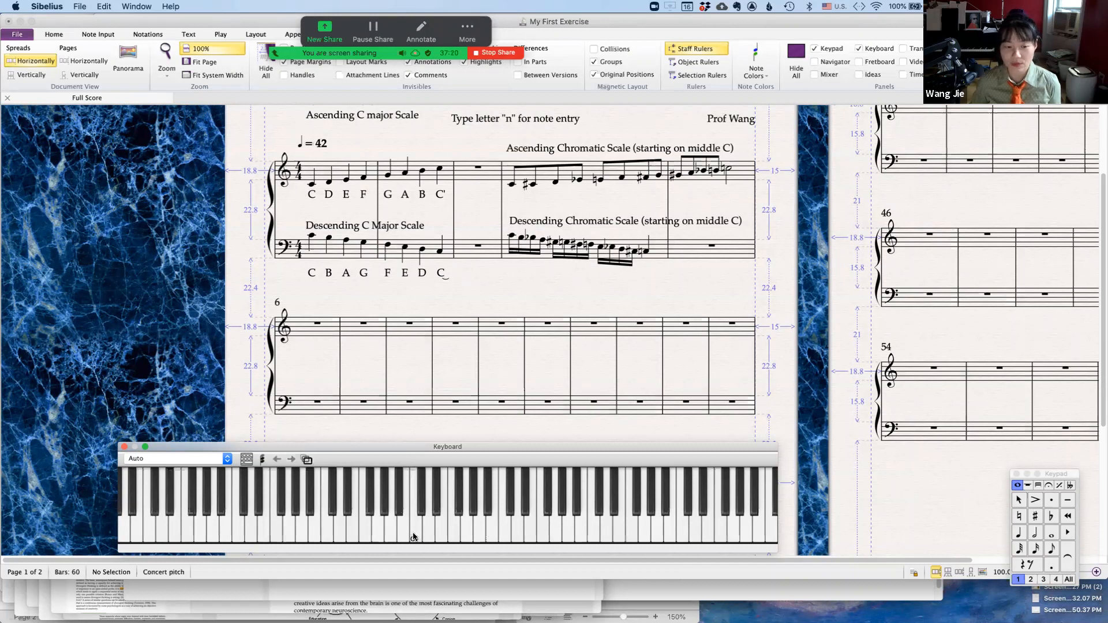
pyautogui.click(505, 526)
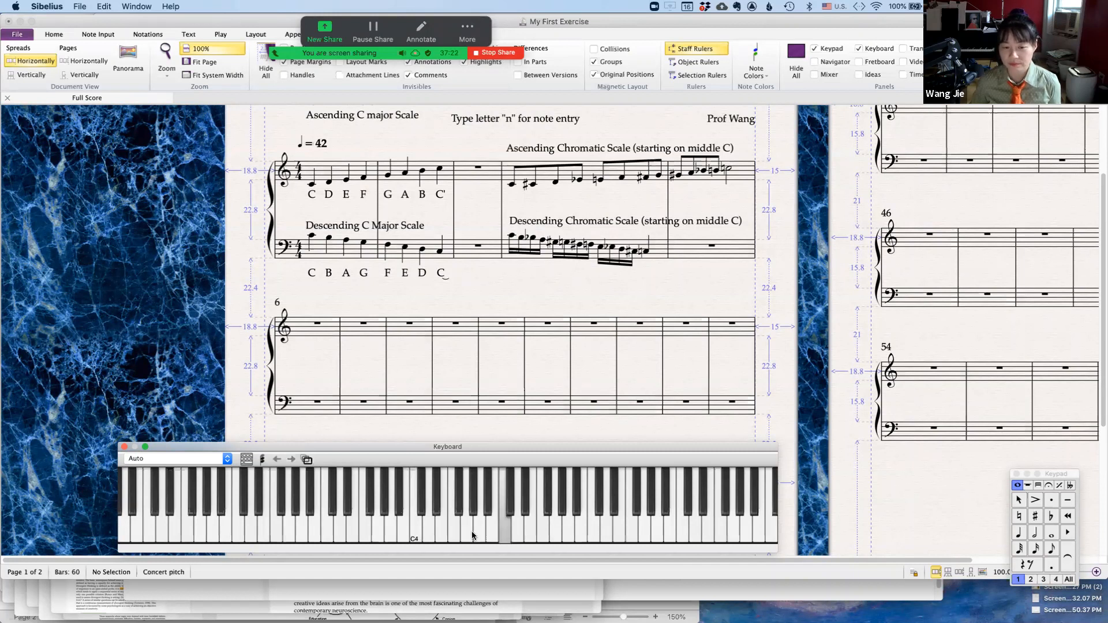
pyautogui.click(466, 529)
pyautogui.click(504, 530)
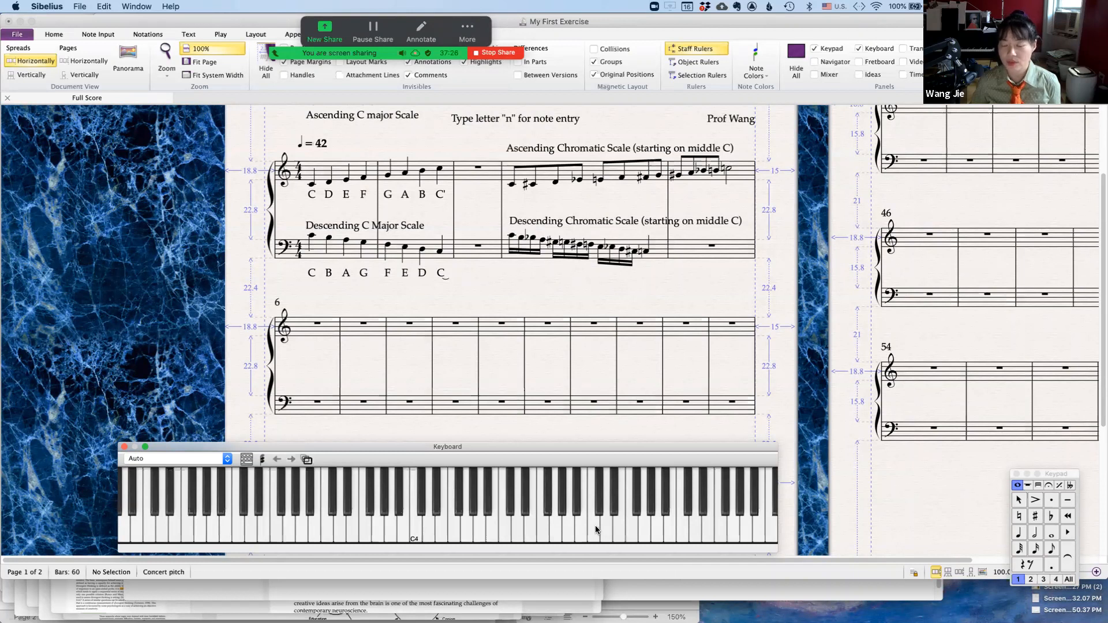